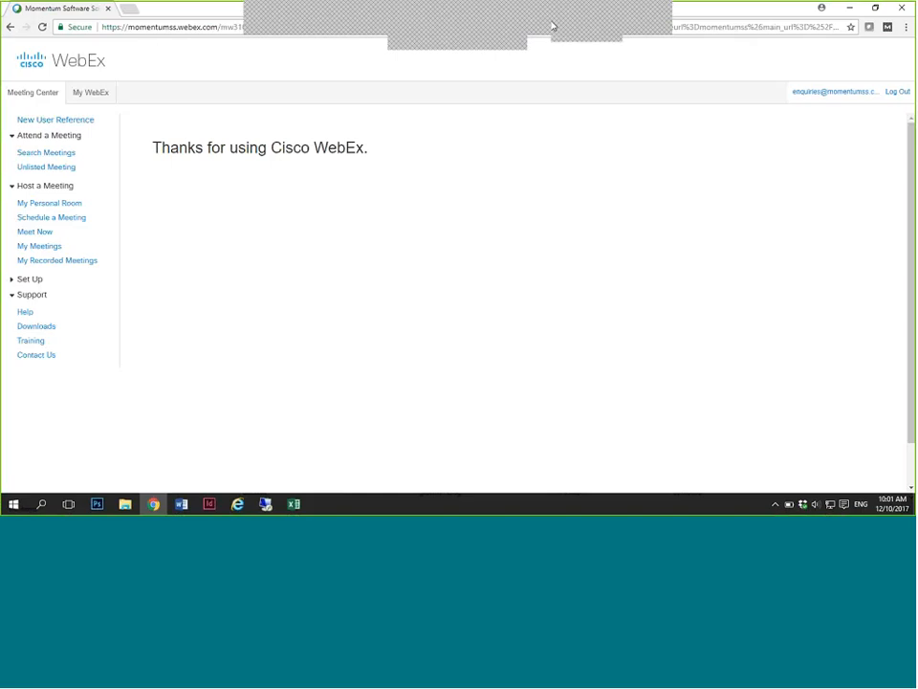
click(433, 27)
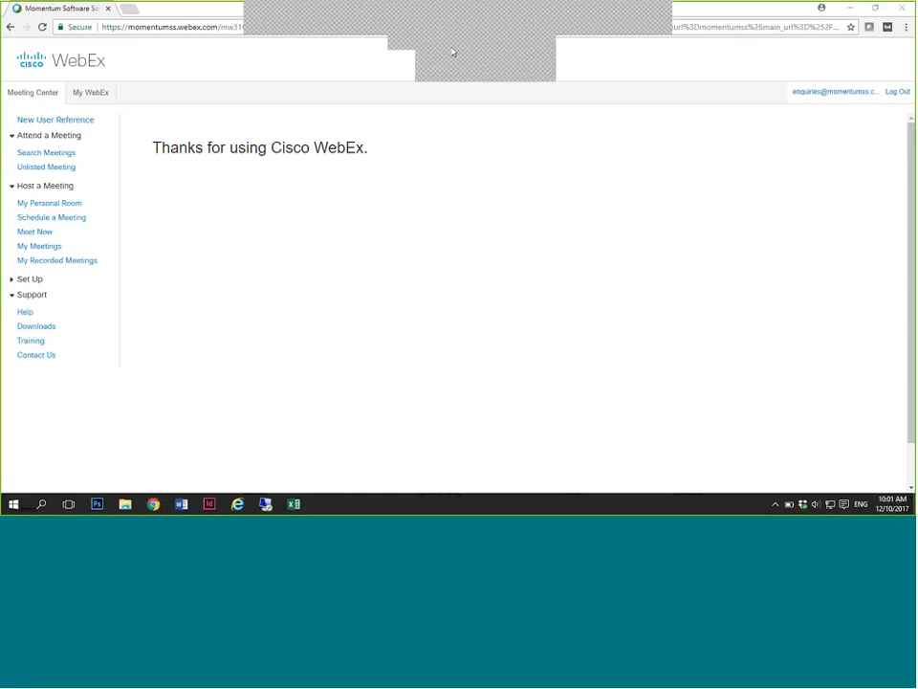
mouse_move(460, 43)
click(580, 70)
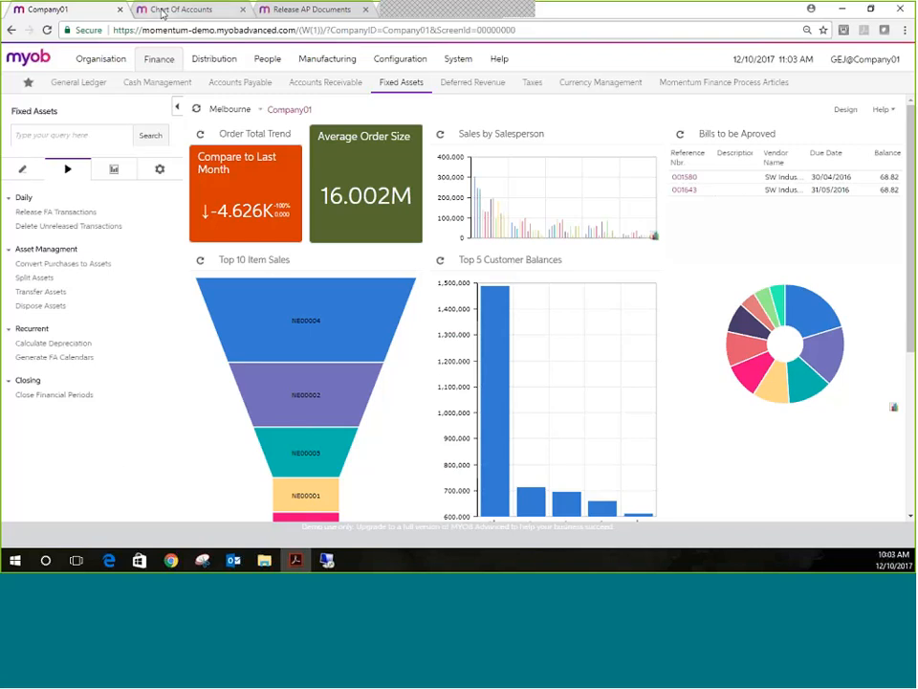
Step: Review the filtered Chart Of Accounts for the fixed asset, accumulated depreciation, depreciation expense and Fixed Asset Accrual accounts
click(163, 10)
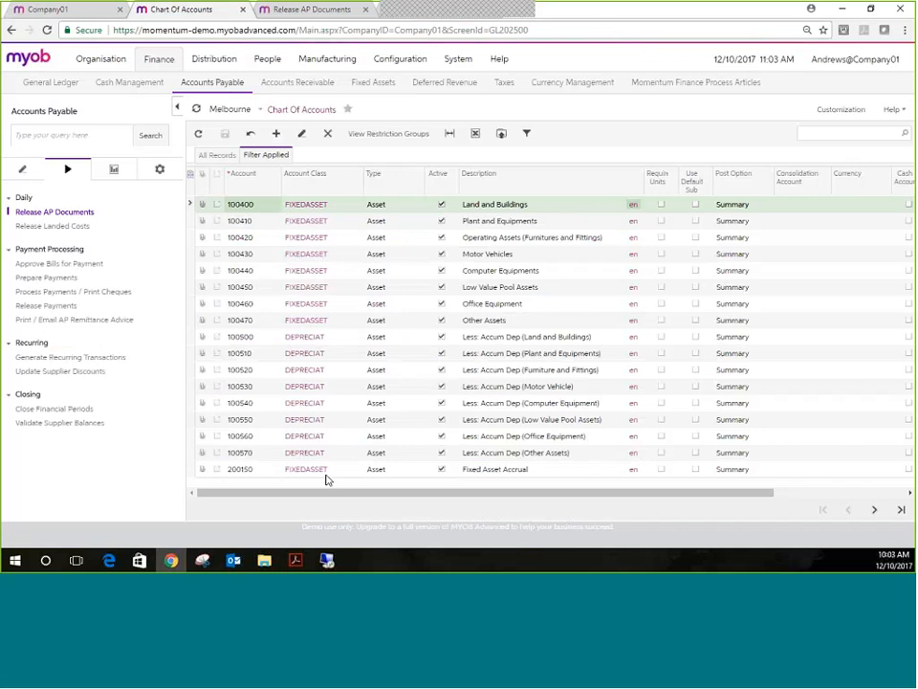
click(557, 473)
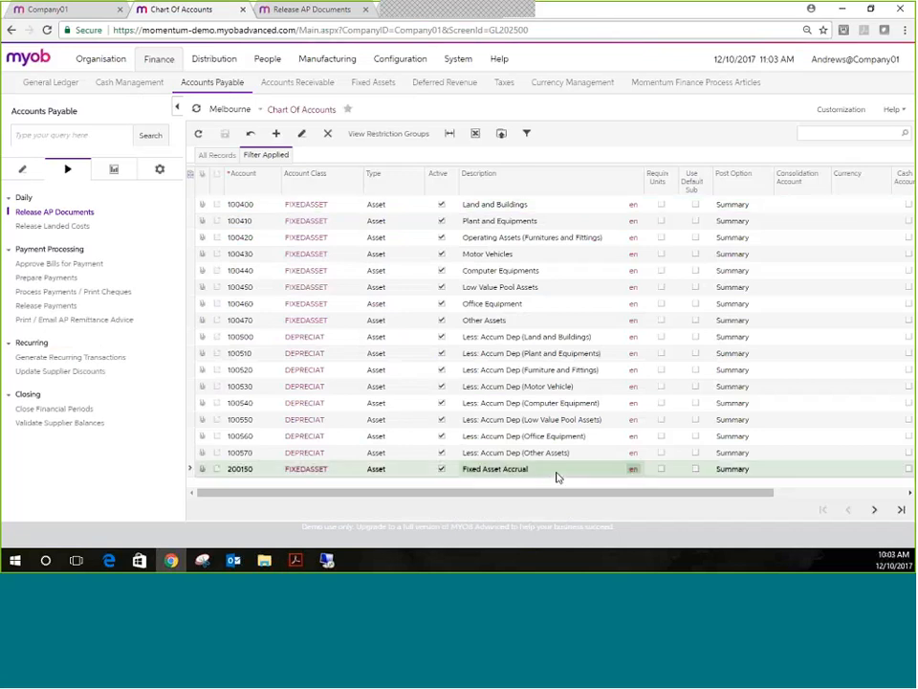
click(874, 510)
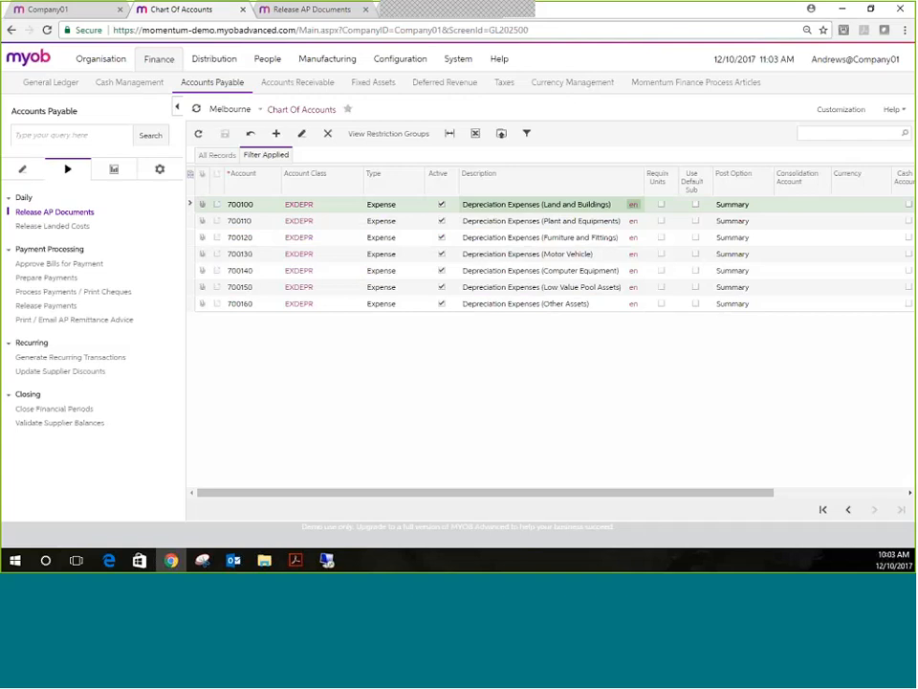
click(850, 513)
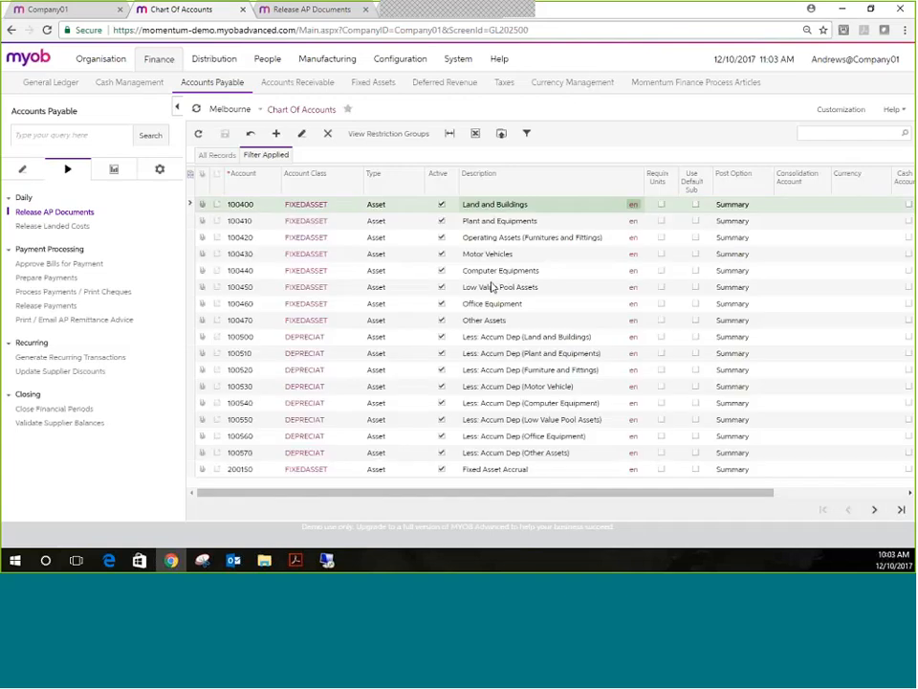
click(568, 472)
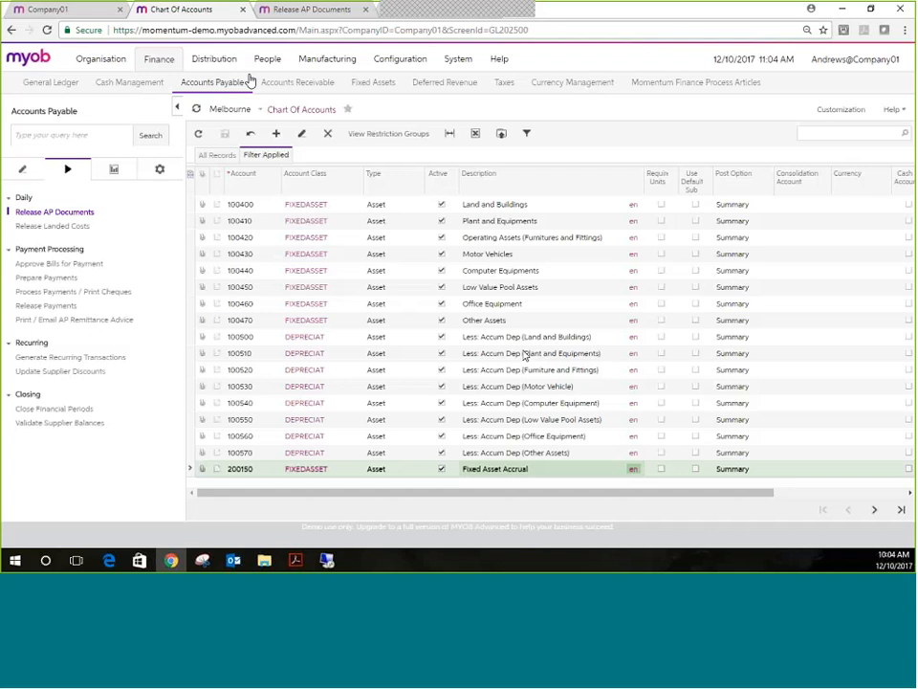
Step: Open the organisation's Departments list and check the expense subaccounts of the Customer Service and Finance departments
click(108, 60)
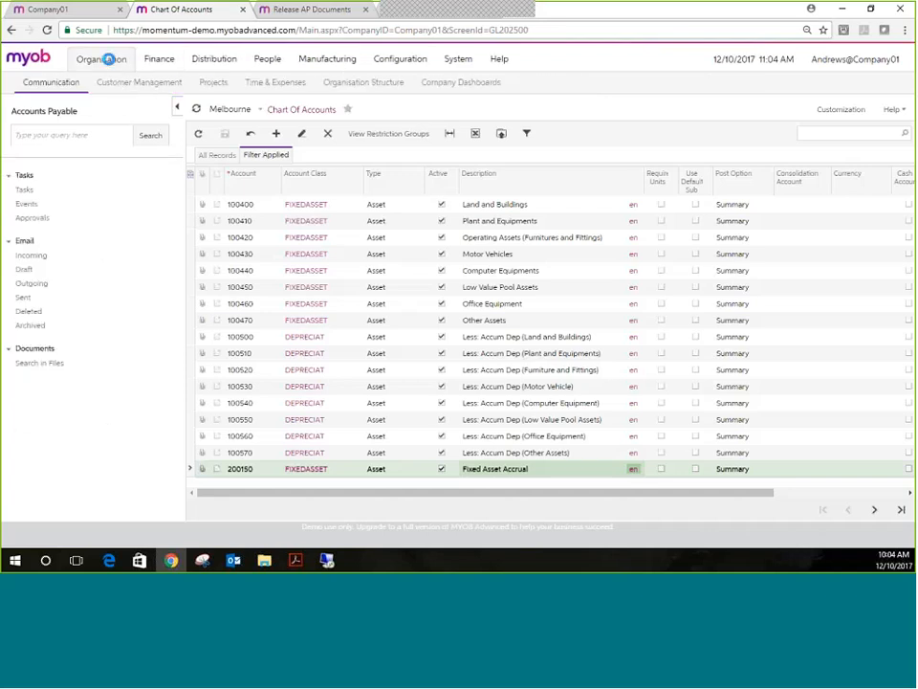
click(384, 86)
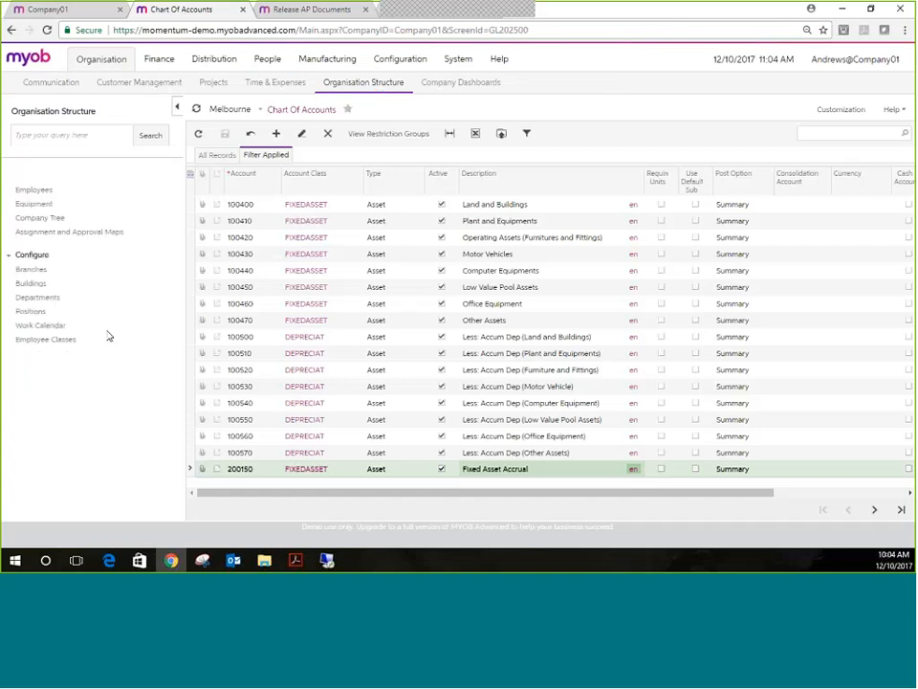
click(27, 298)
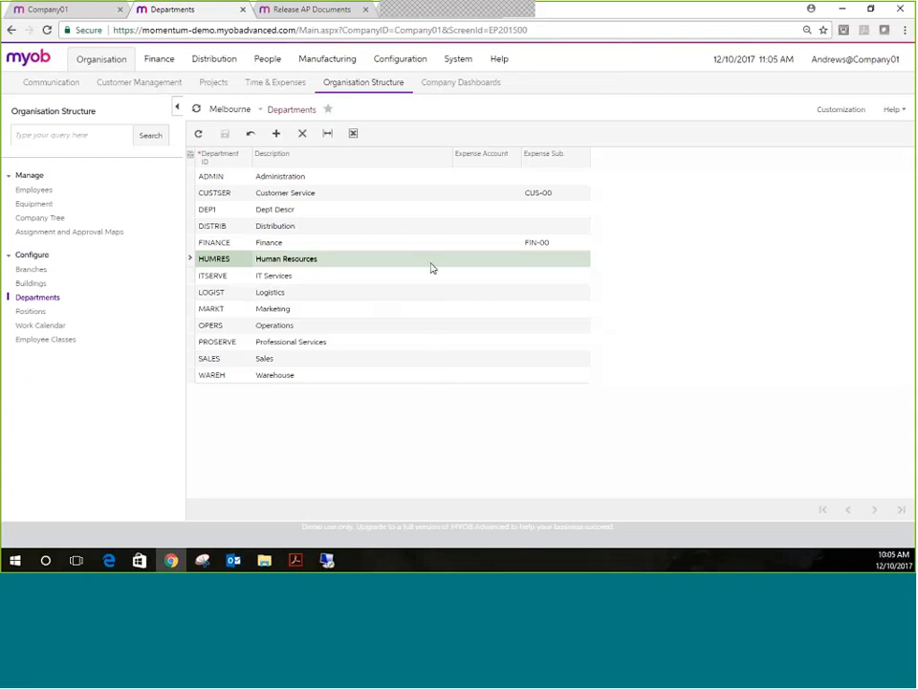
click(571, 196)
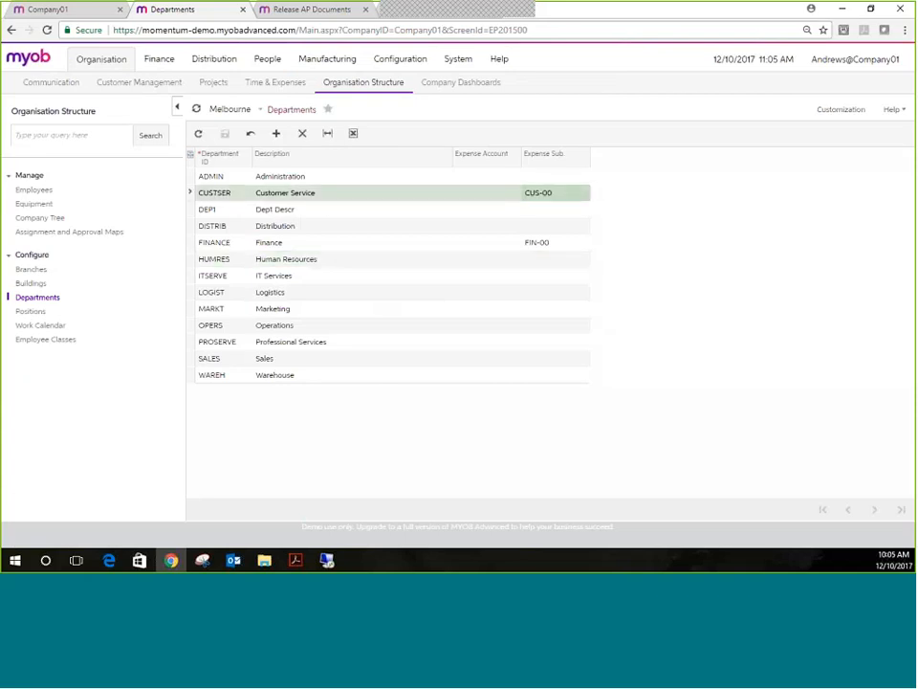
click(306, 247)
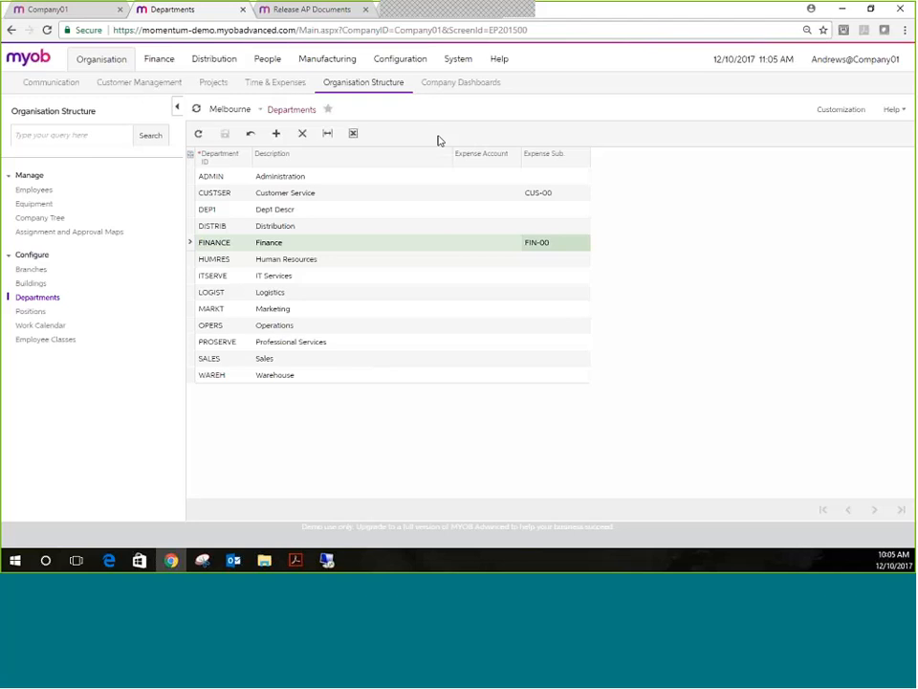
Step: View the general ledger's Financial Year setup and the 2018 Financial Periods, checking which periods are closed in fixed assets
click(158, 60)
click(24, 174)
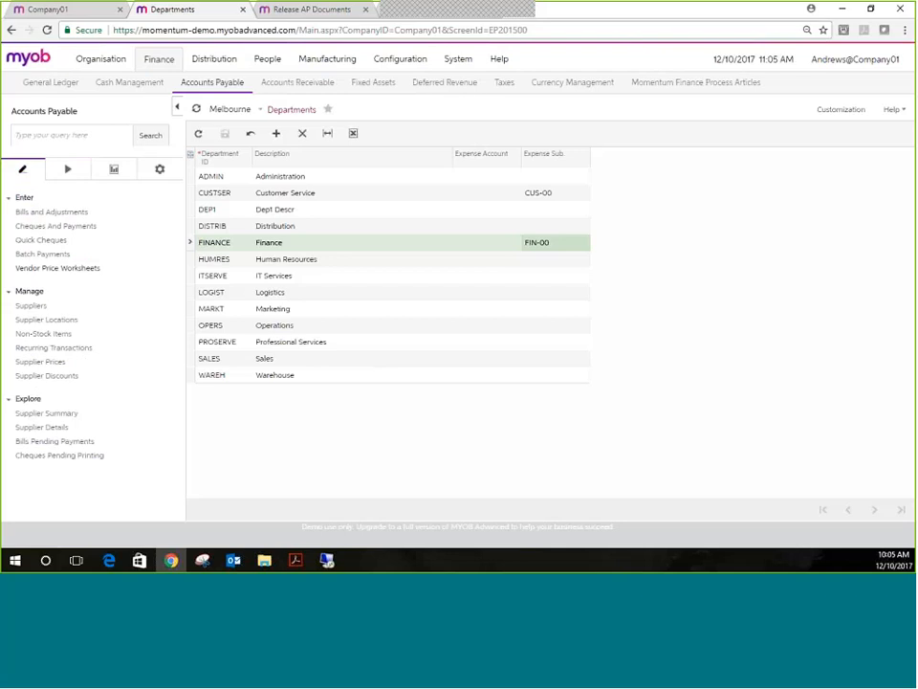
click(50, 82)
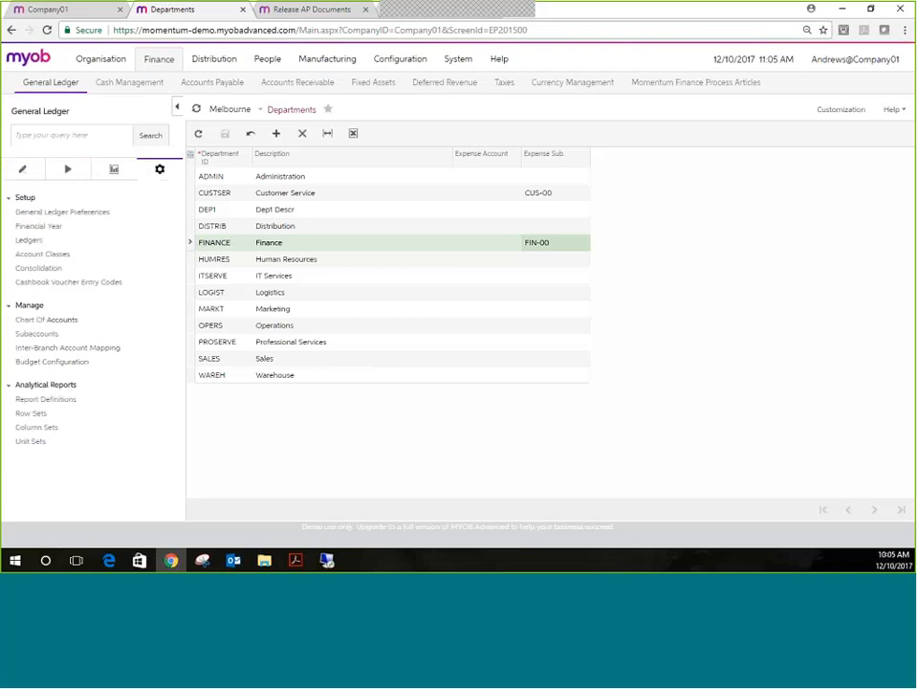
click(29, 227)
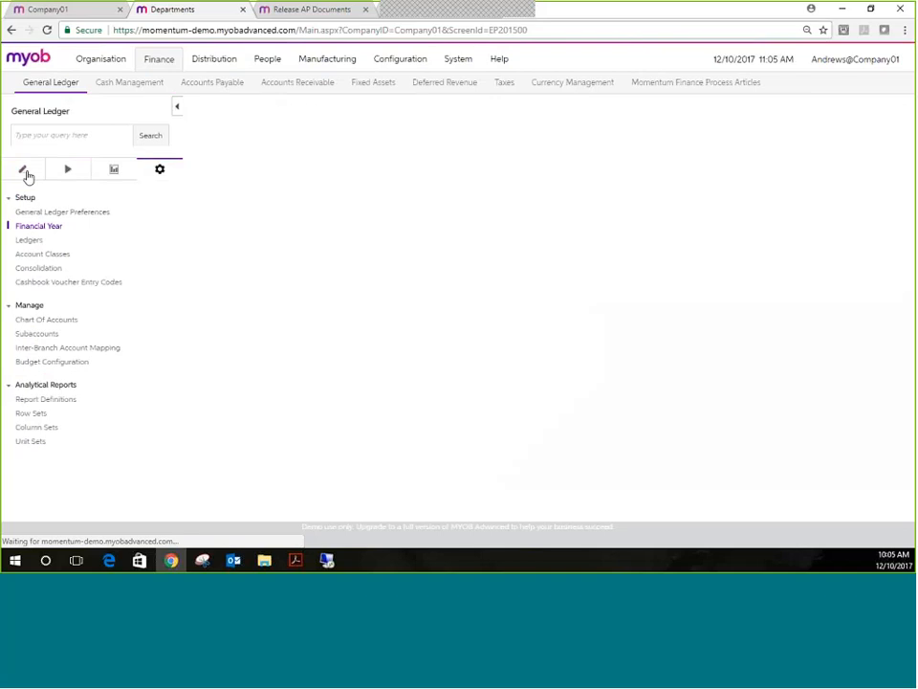
click(27, 174)
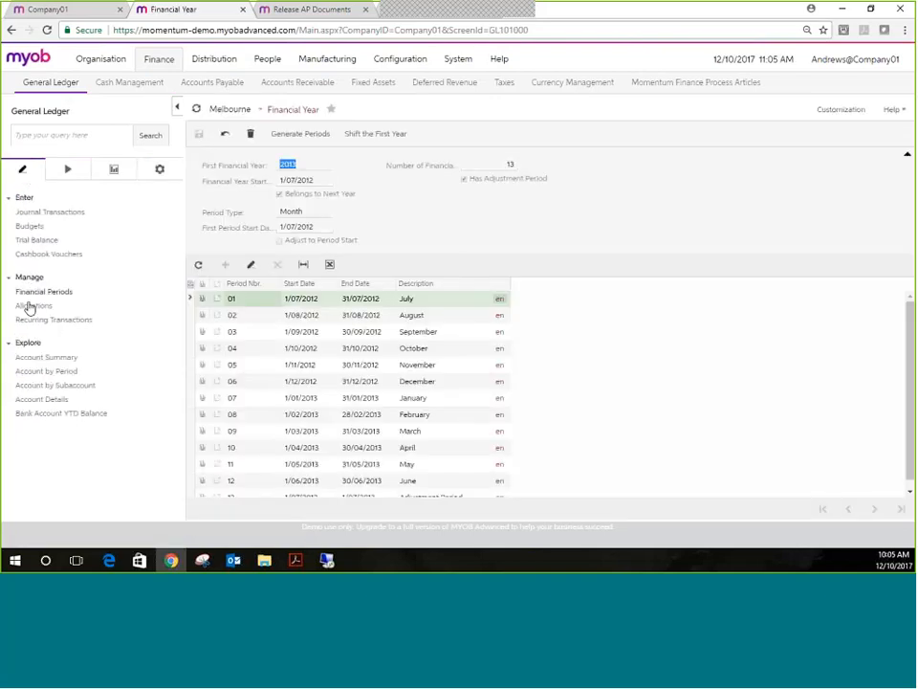
click(29, 293)
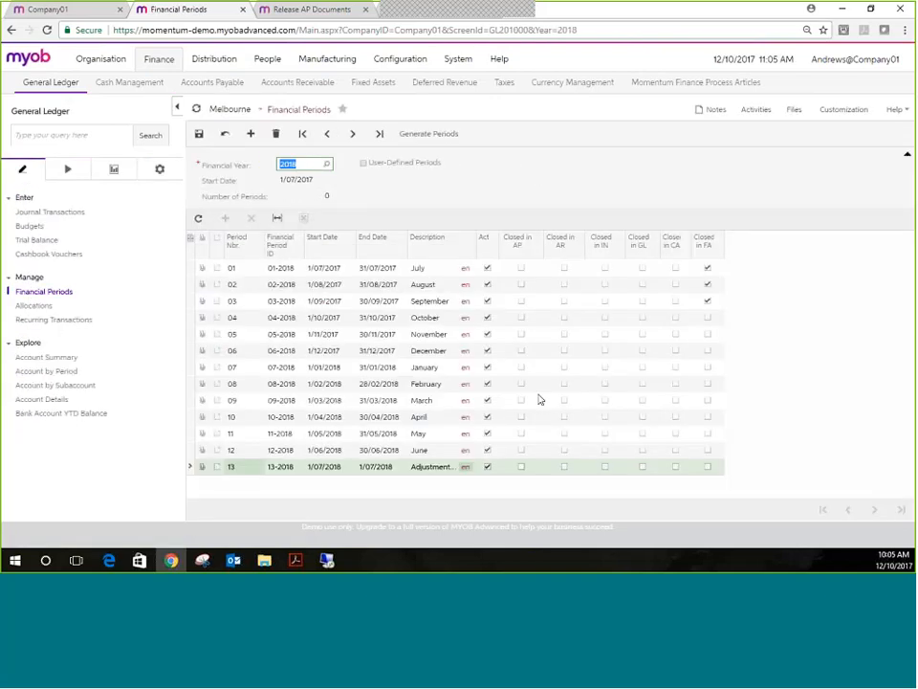
click(708, 300)
click(537, 180)
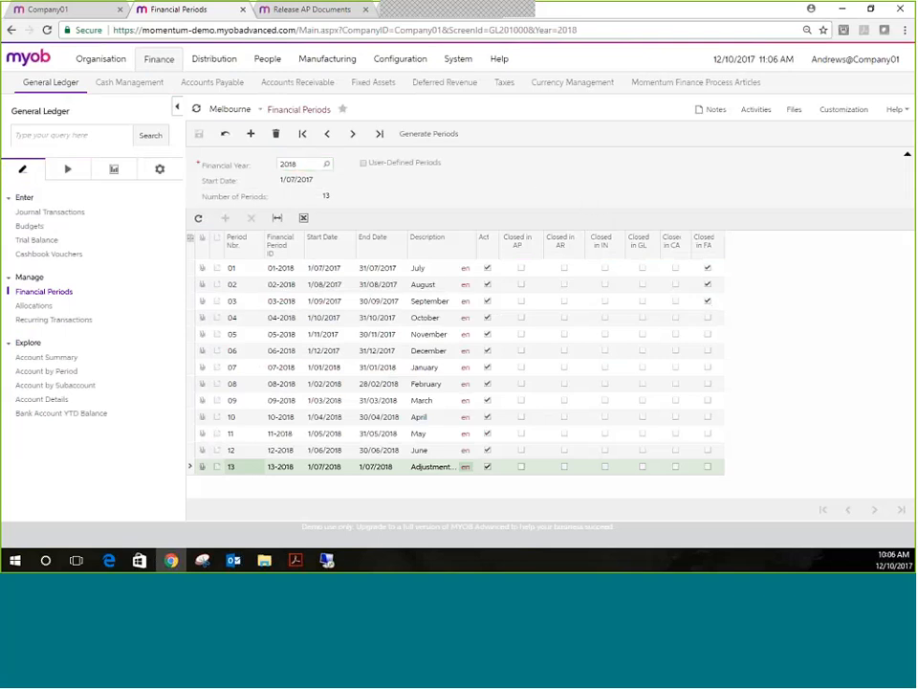
Step: Open the Fixed Assets Preferences and look up the available FA Accrual Account choices, keeping the current account
click(365, 84)
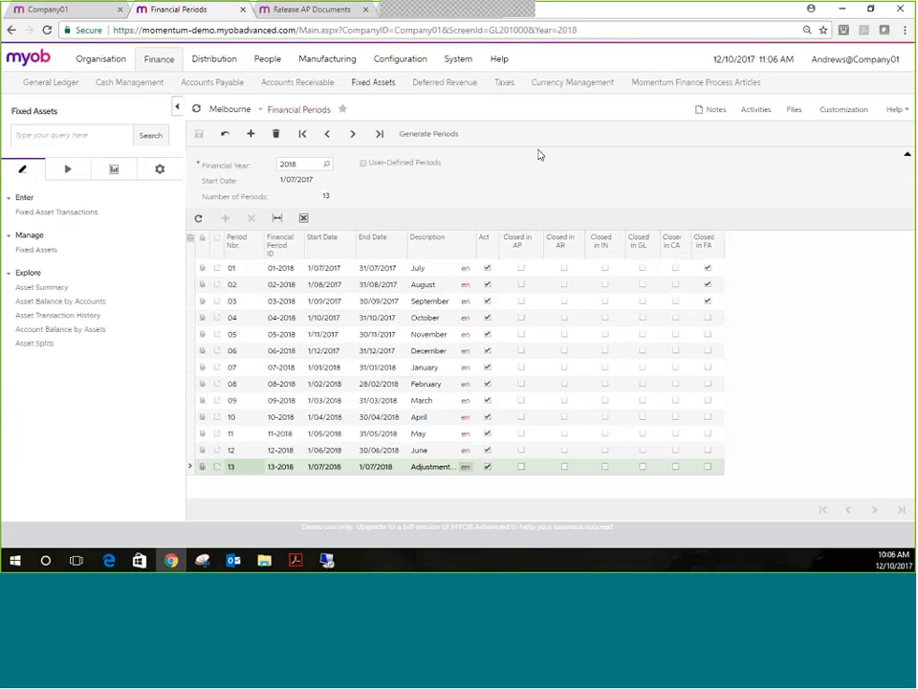
click(160, 169)
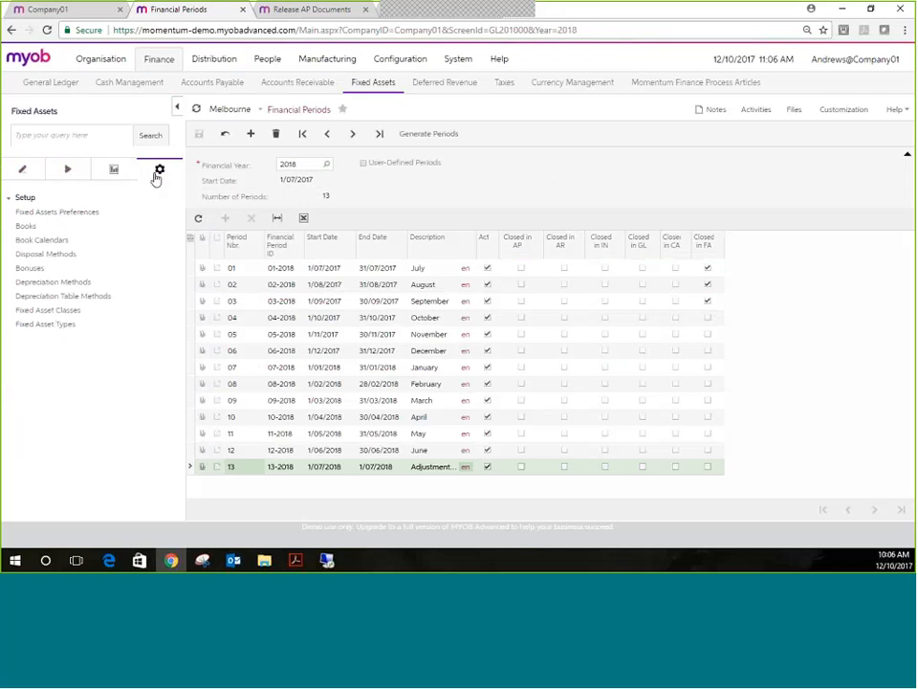
click(78, 214)
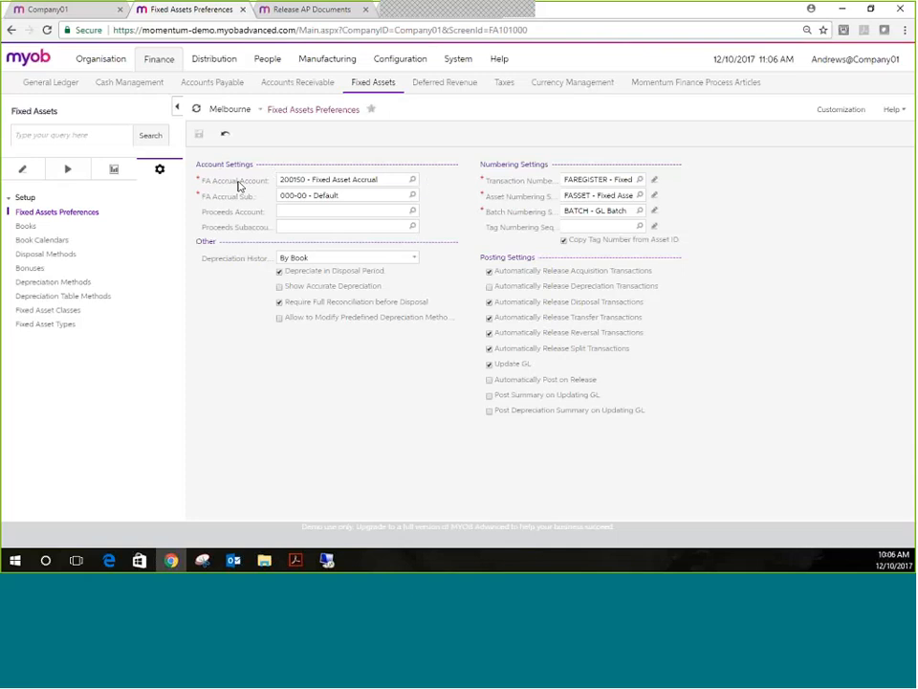
click(388, 178)
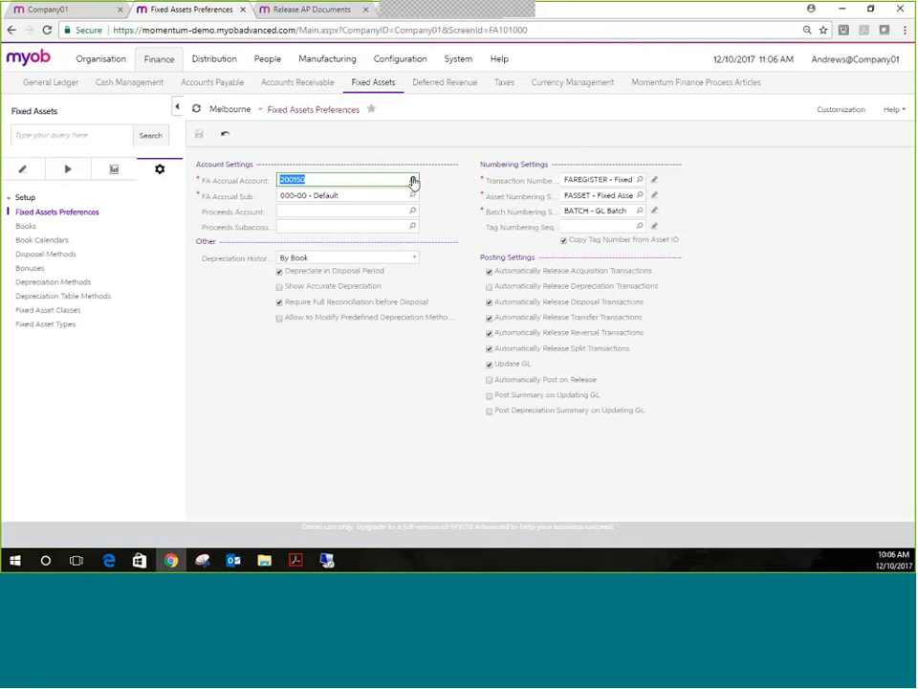
click(412, 180)
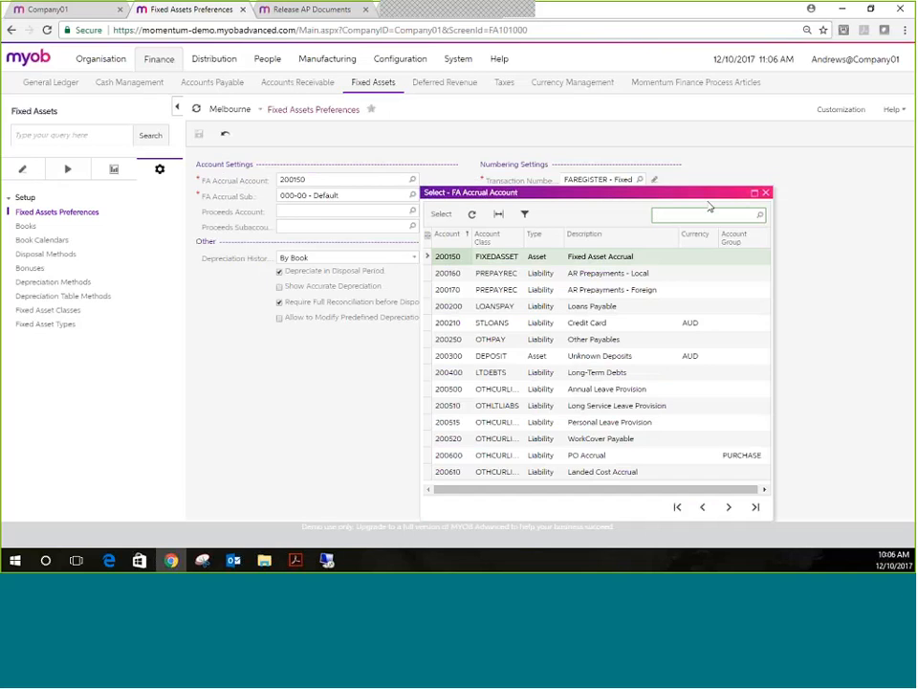
click(766, 192)
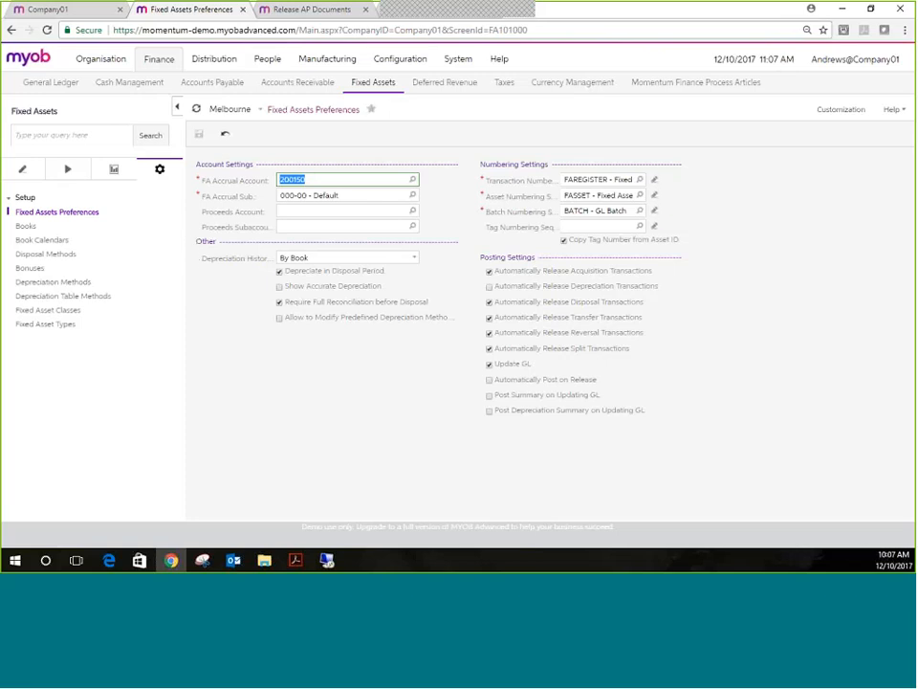
Step: Examine the depreciation history option and toggle Automatically Release Split Transactions off and back on
click(416, 260)
click(417, 262)
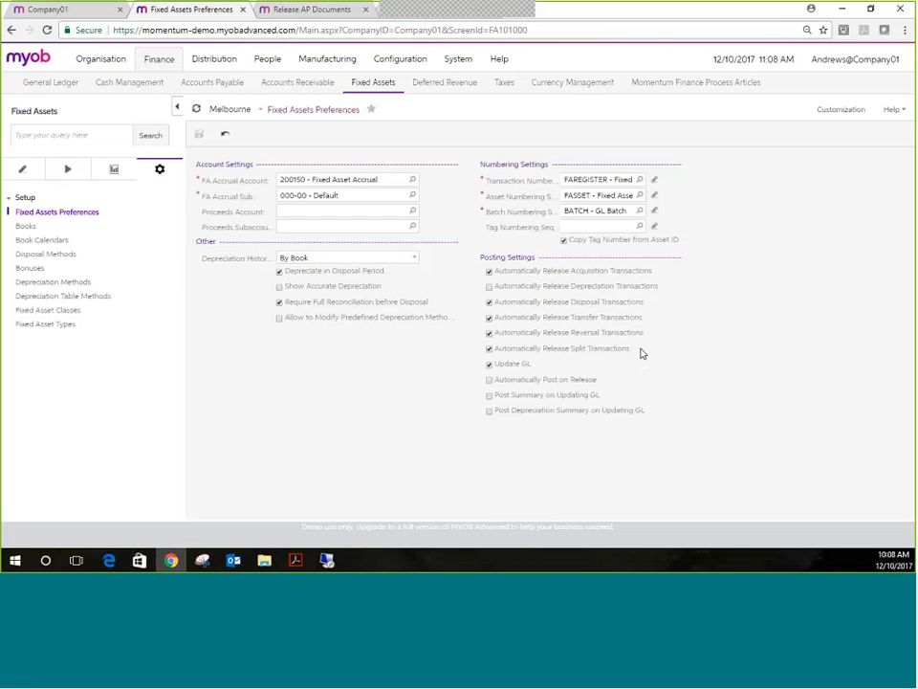
click(490, 349)
click(491, 350)
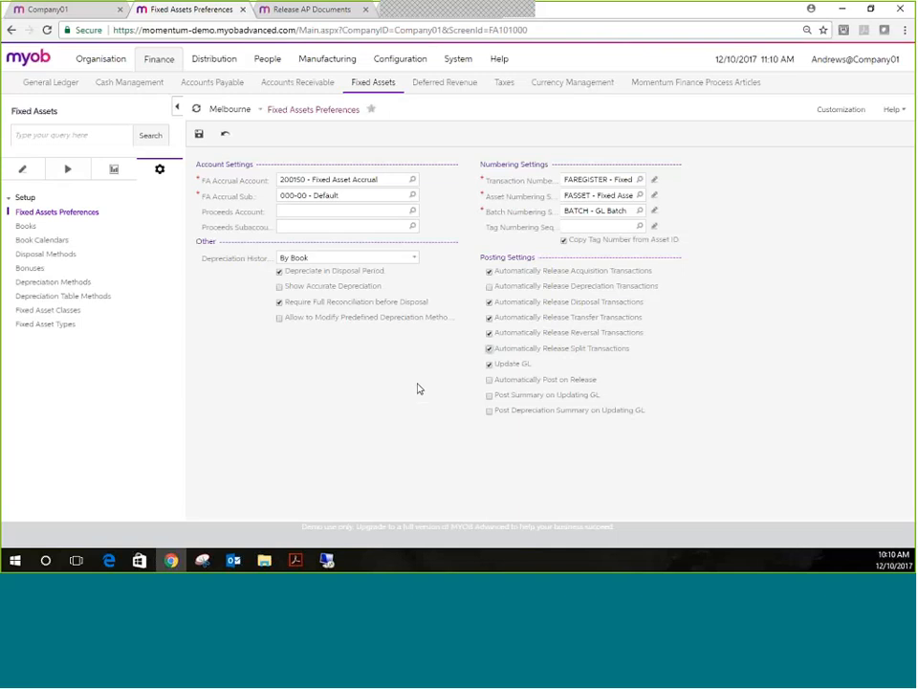
Step: Leave the preferences without saving and review the SOLD and WRITEOFF entries in Disposal Methods
click(28, 256)
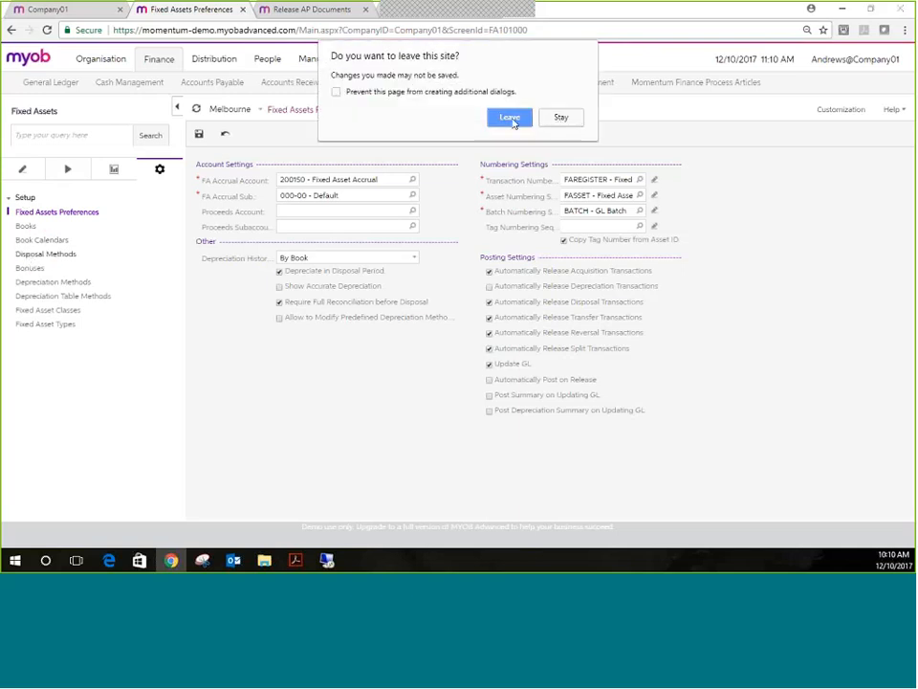
click(517, 121)
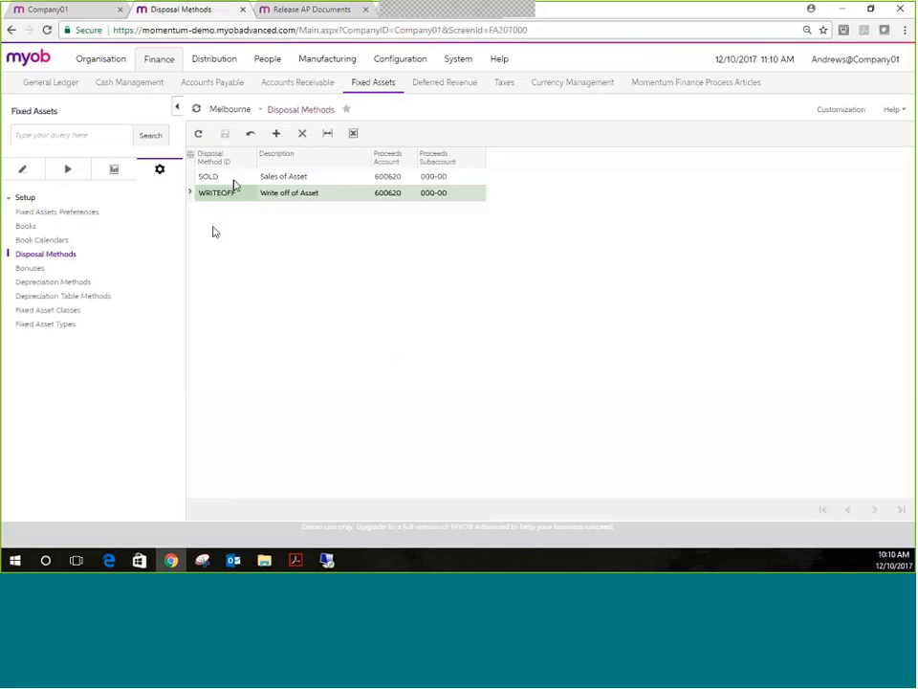
click(335, 180)
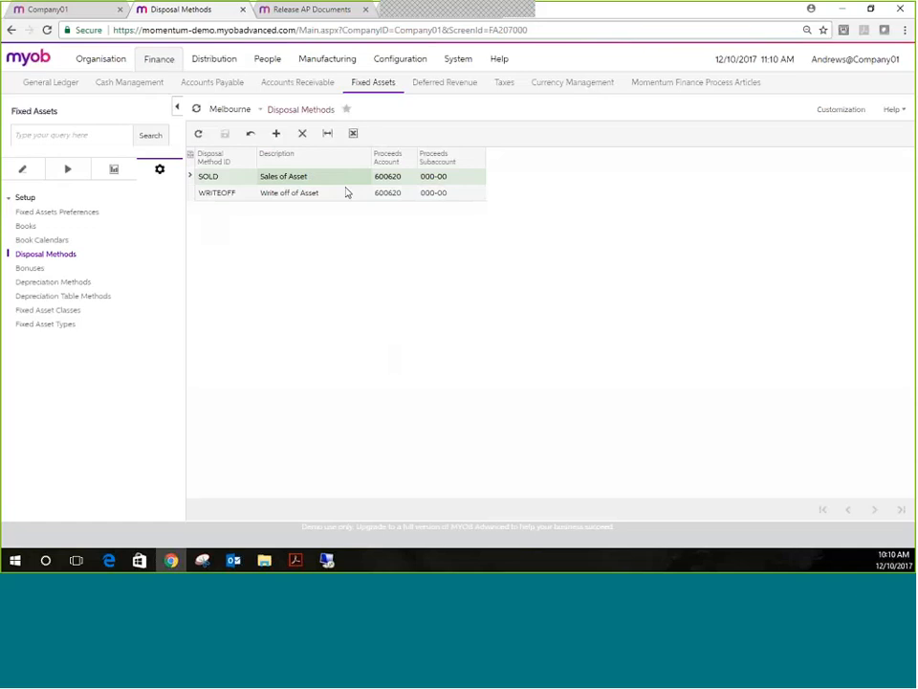
click(346, 194)
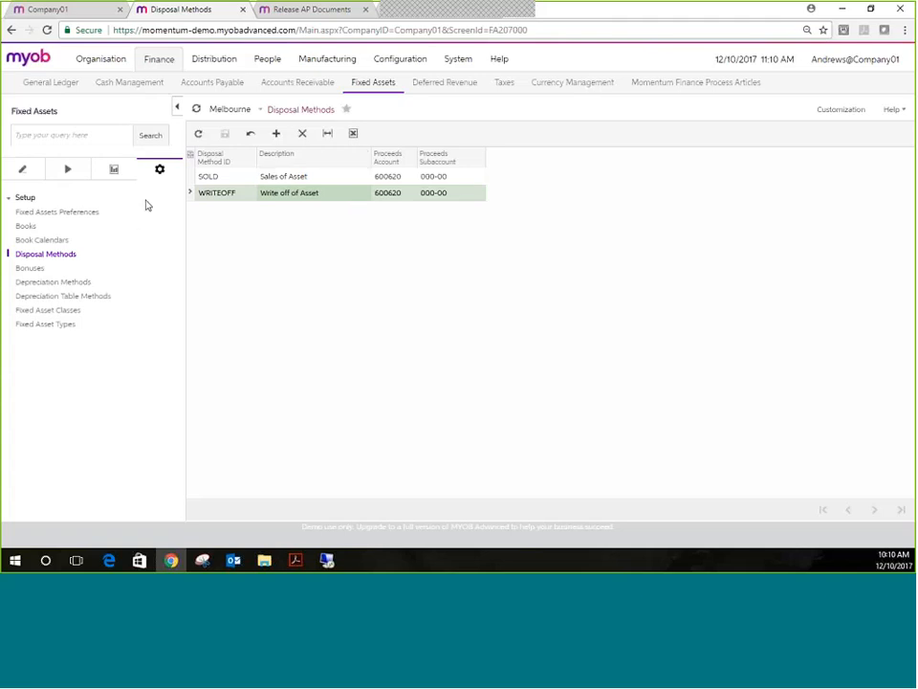
Step: Open the fixed asset Books list and view the calendar of the Financial Posting Book
click(29, 201)
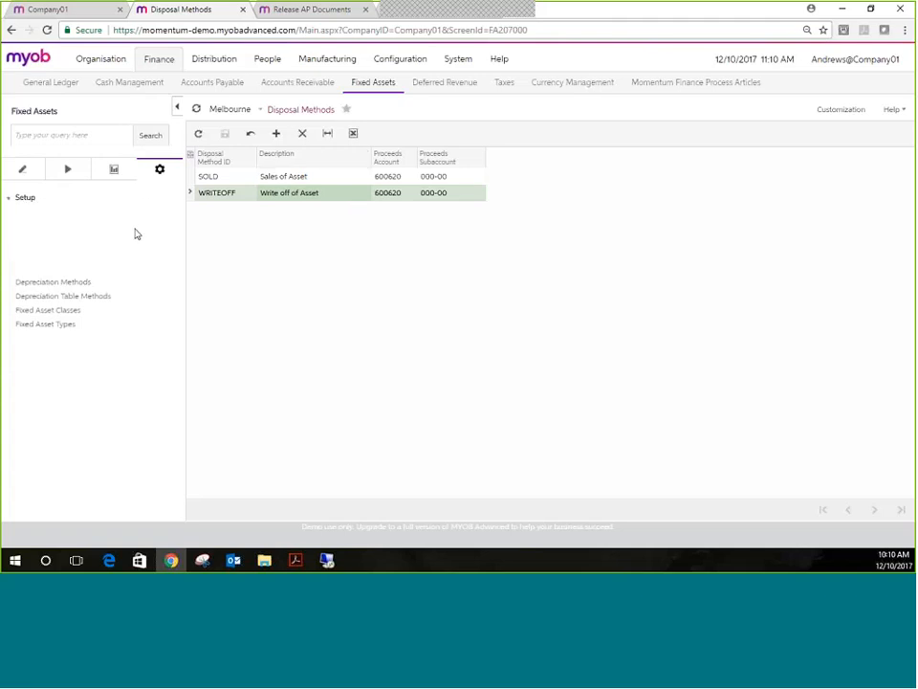
click(21, 201)
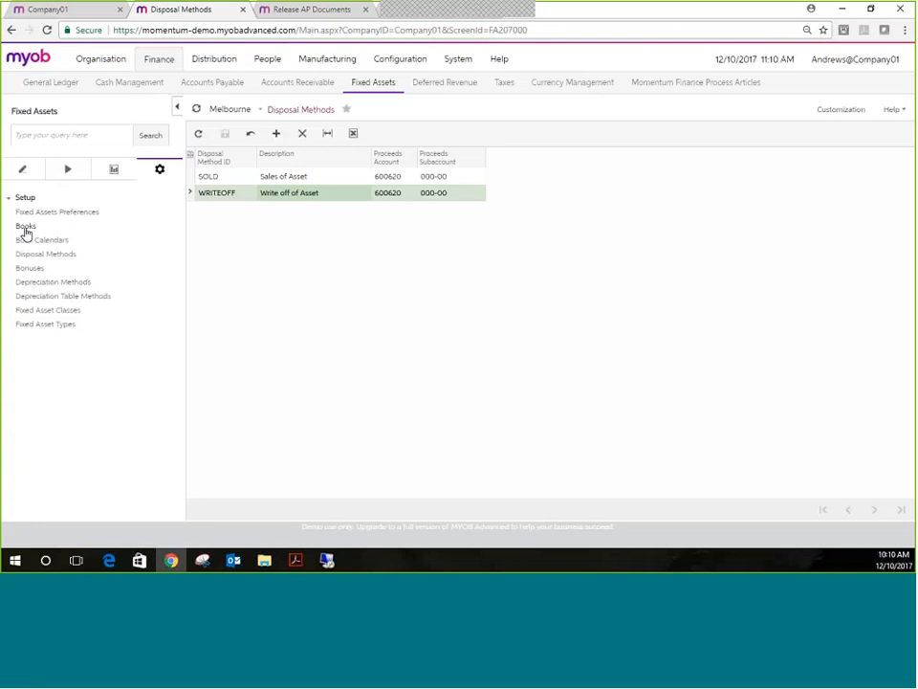
click(26, 228)
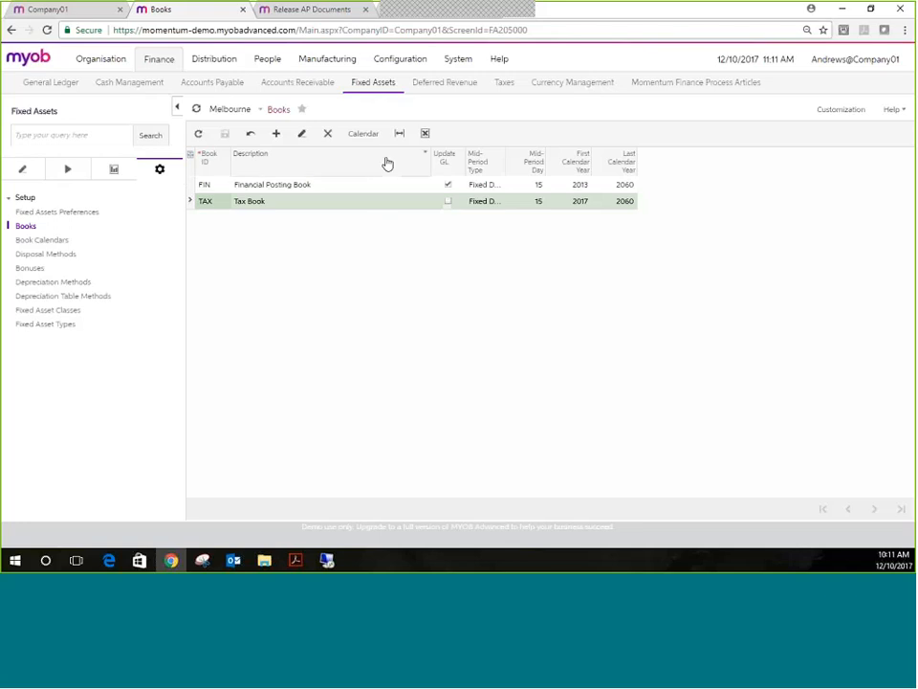
click(345, 190)
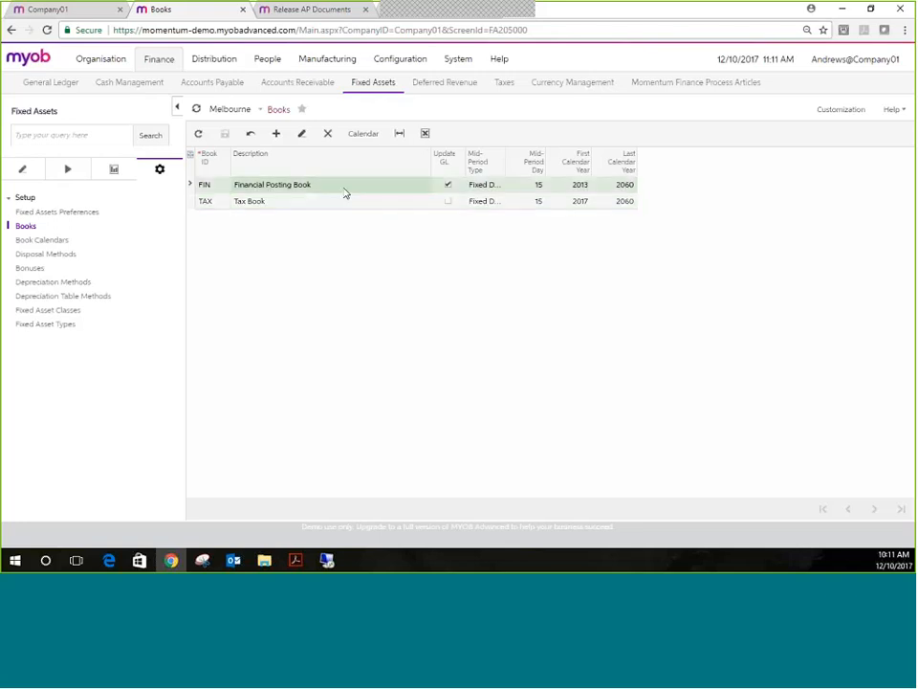
click(369, 141)
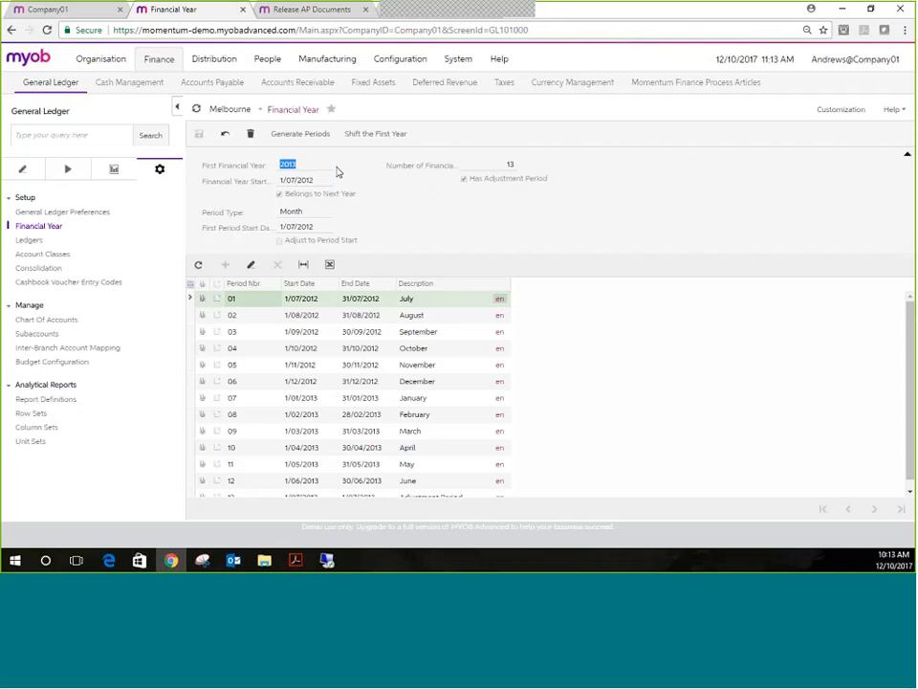
Step: Return to the Books list, view the calendar of the Tax Book, and come back to the Financial Posting Book entry
click(11, 31)
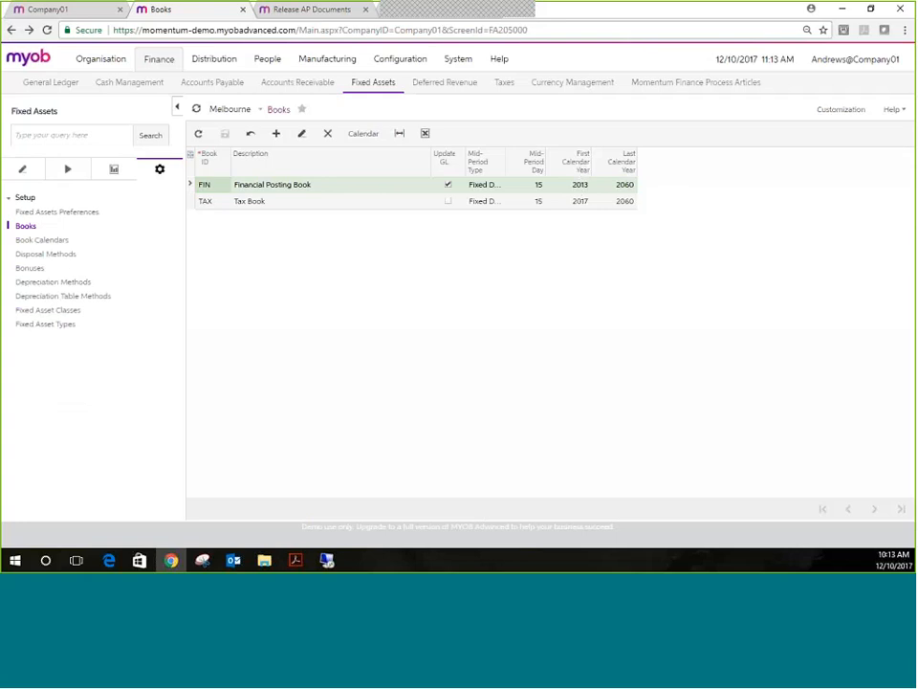
click(335, 204)
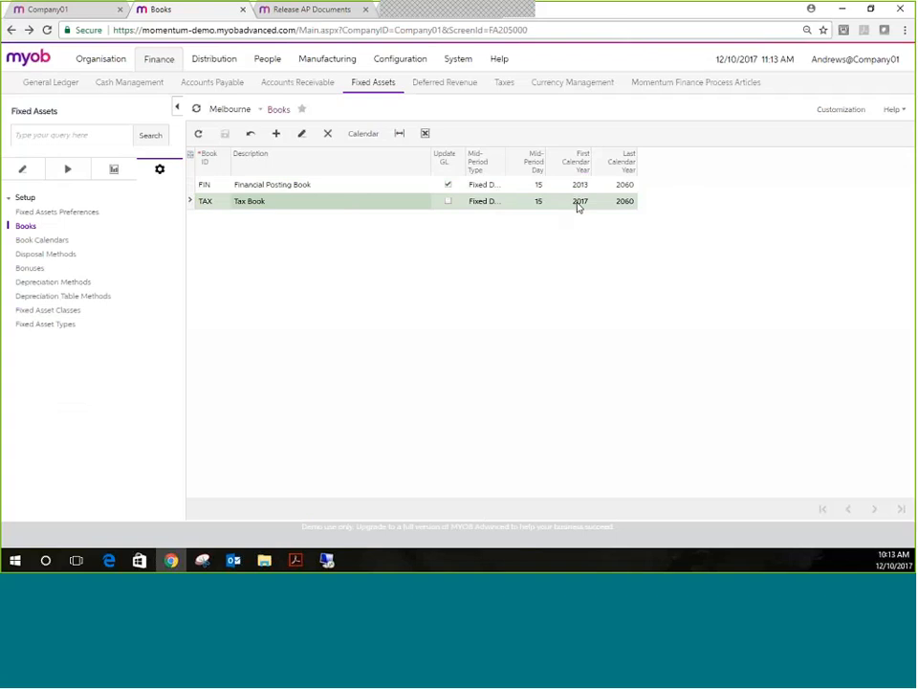
click(364, 134)
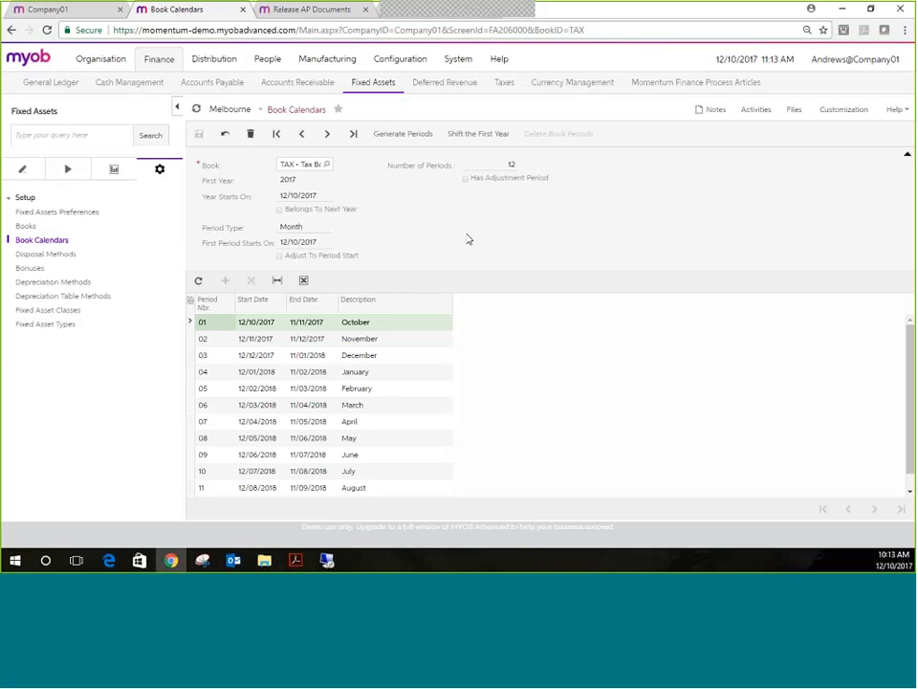
click(12, 31)
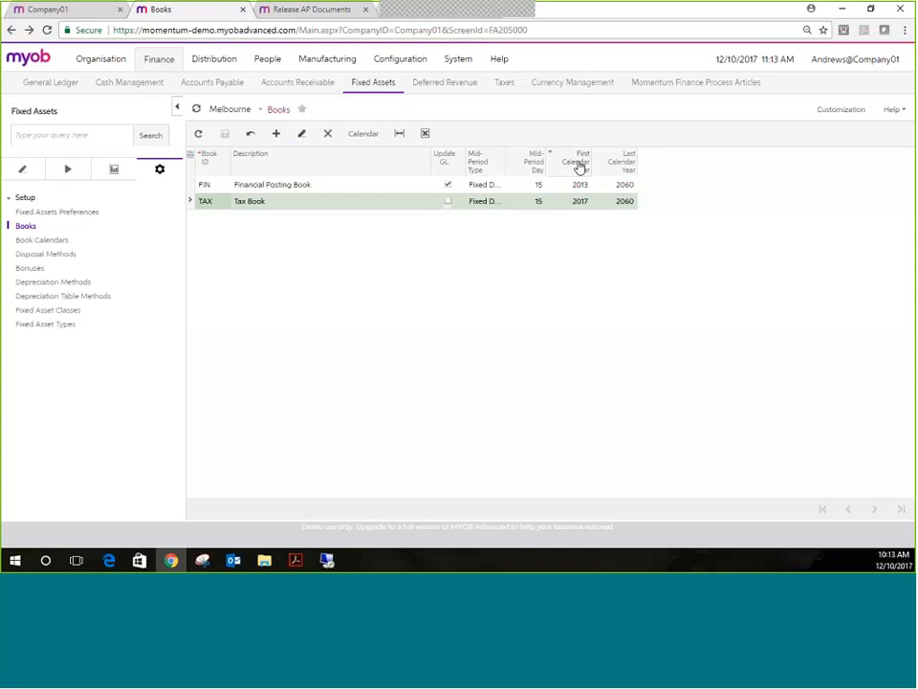
click(374, 188)
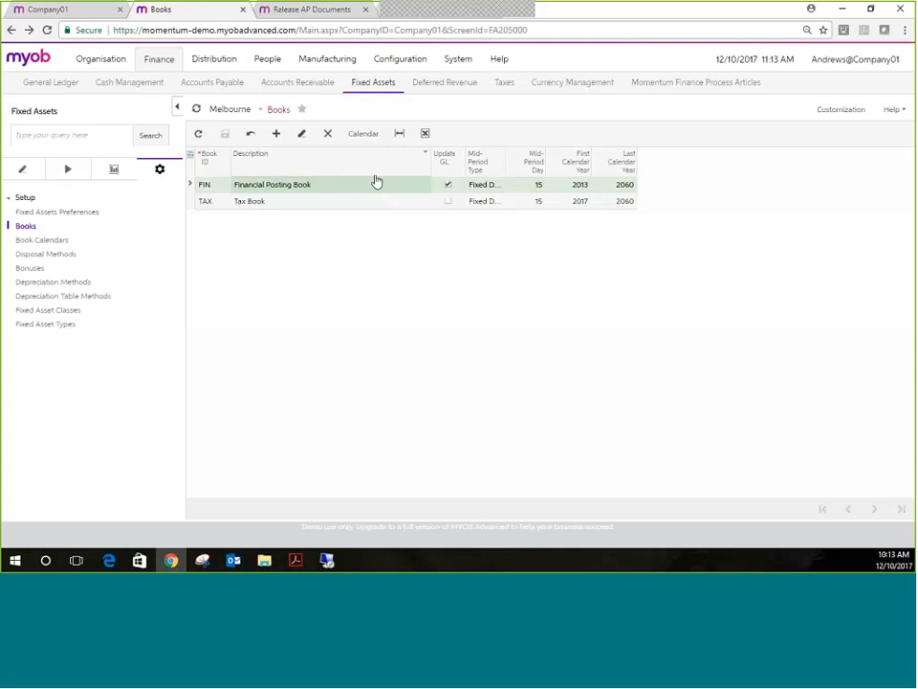
Step: Generate the fixed asset calendars through 2070 for both the Financial Posting Book and the Tax Book
click(66, 174)
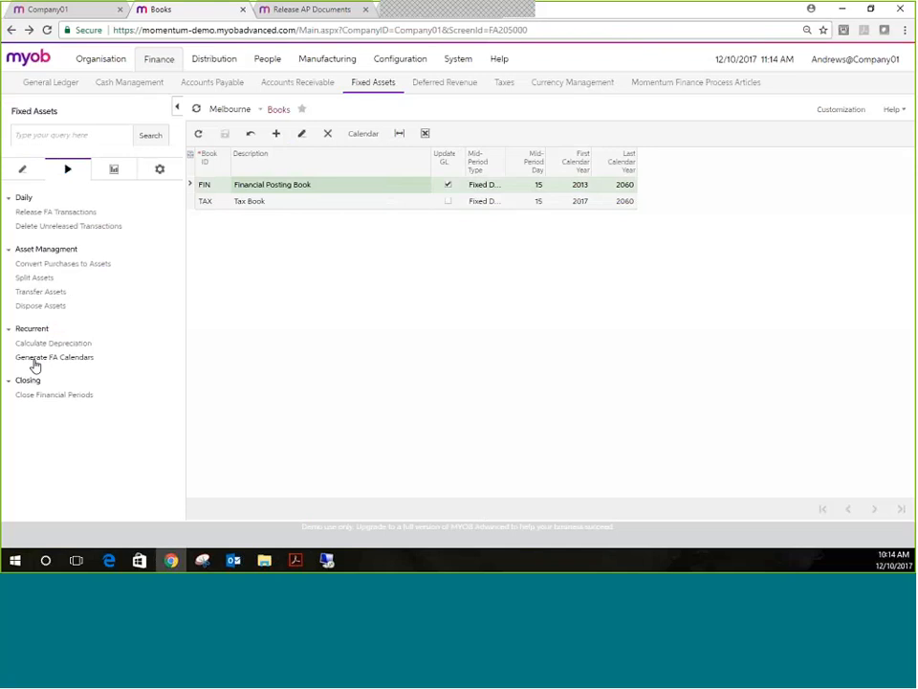
click(35, 360)
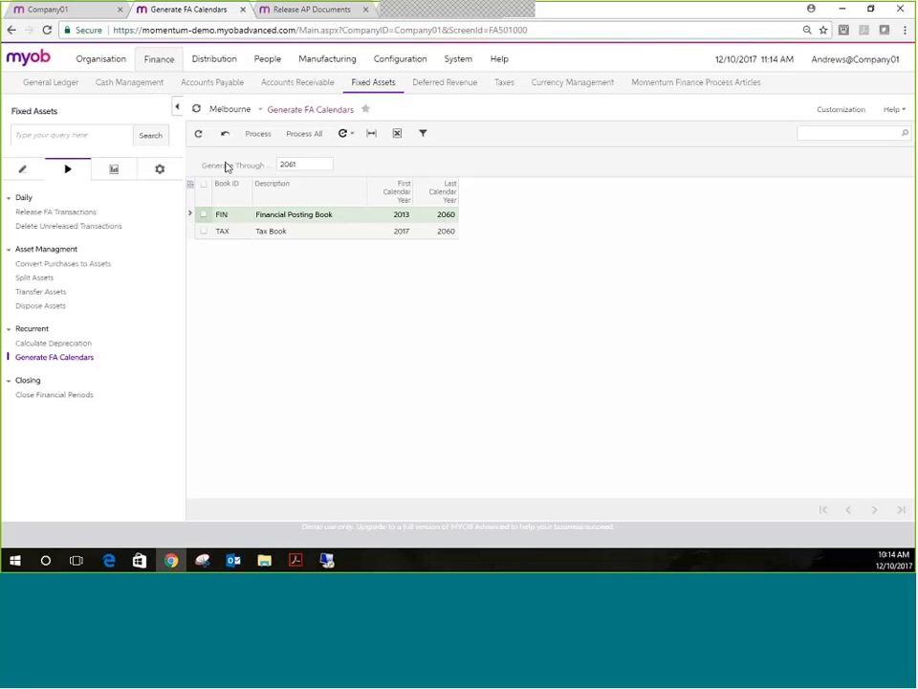
click(298, 165)
text(2070)
key(Tab)
click(321, 166)
click(204, 216)
click(203, 231)
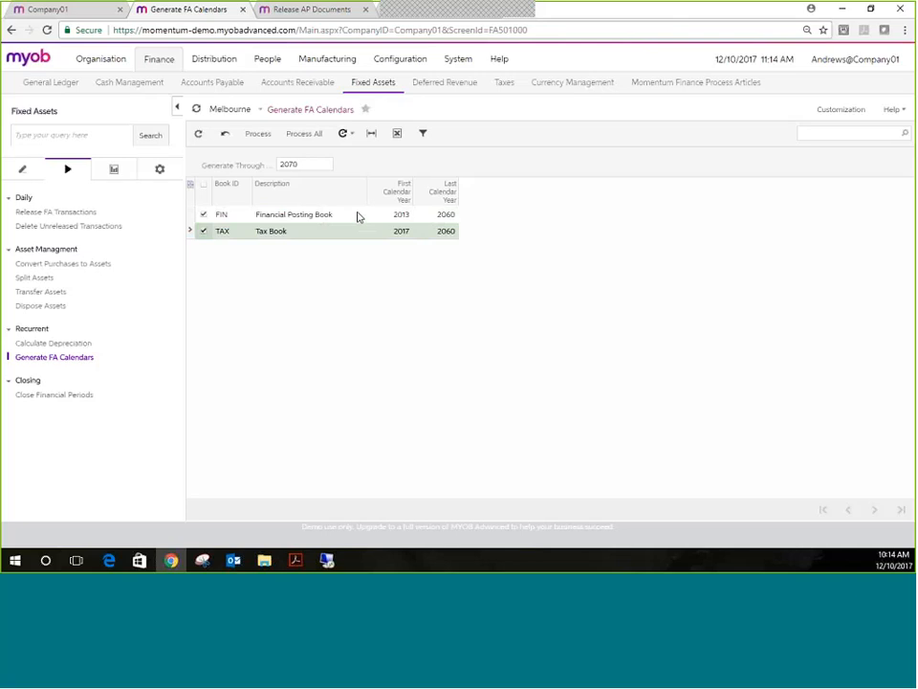
click(260, 135)
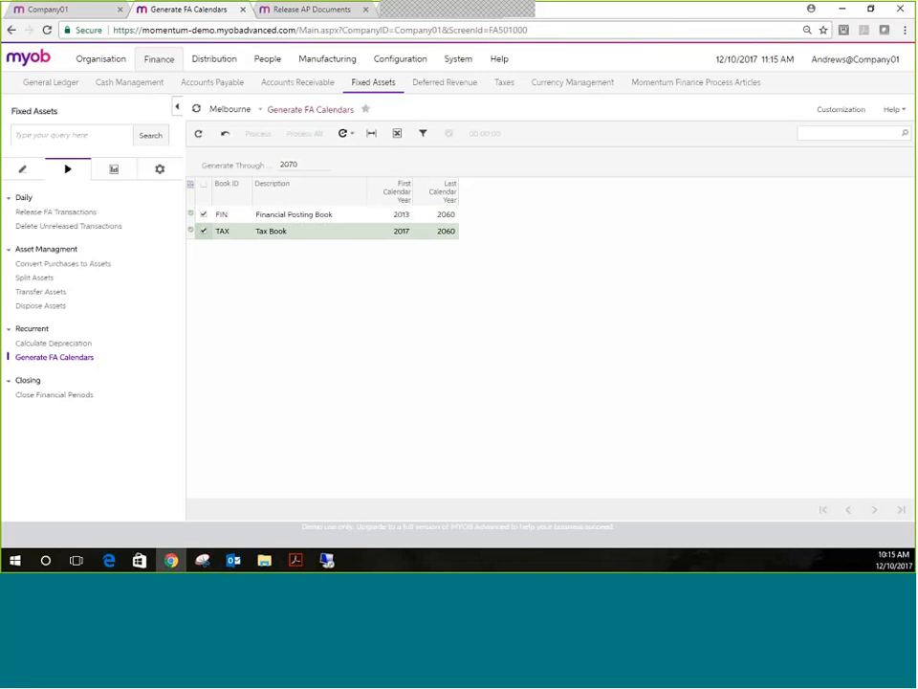
Step: Refresh the calendar generation page and check the last calendar year of each book in the Books list
click(198, 134)
click(154, 177)
click(25, 227)
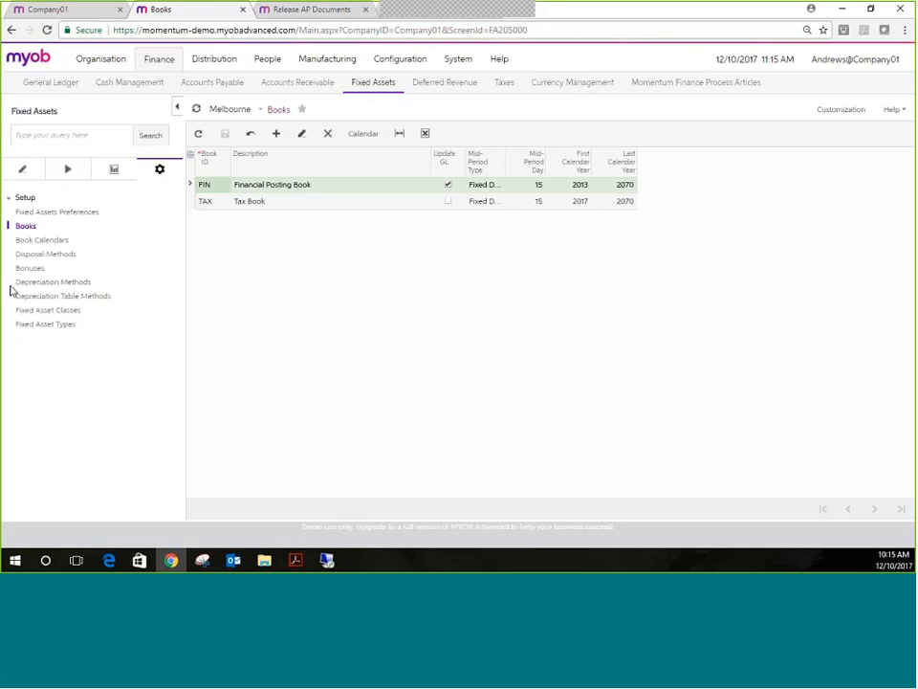
Step: Open the Depreciation Methods setup and display the straight-line method SL
click(76, 283)
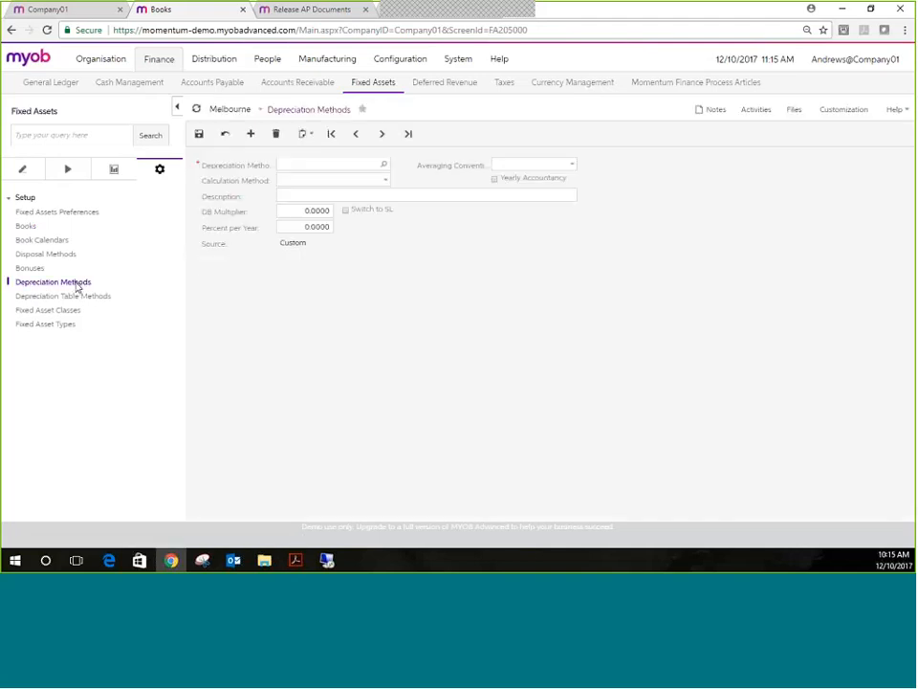
click(376, 165)
text(SL)
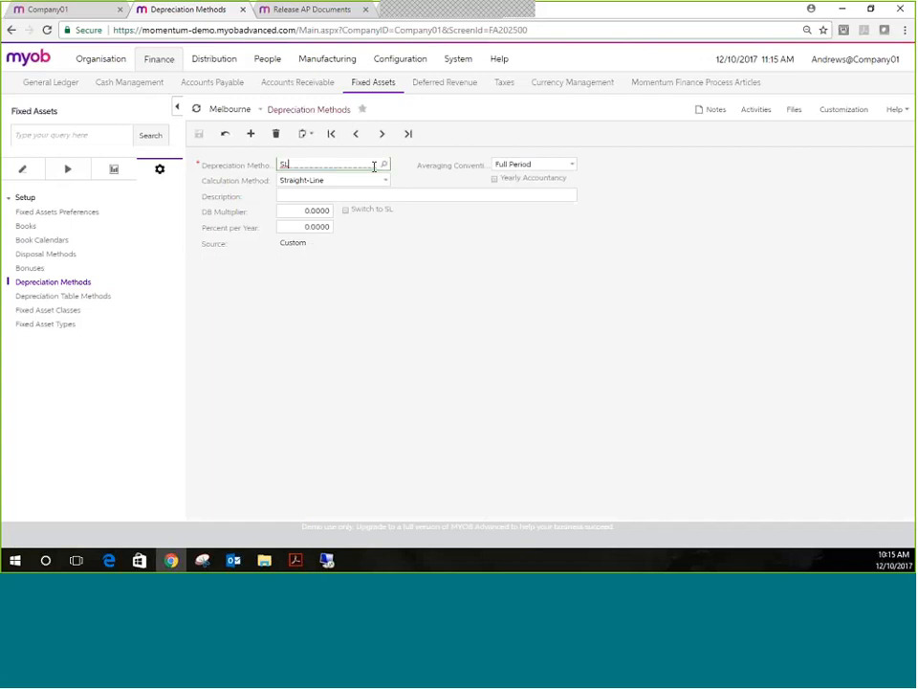
key(Tab)
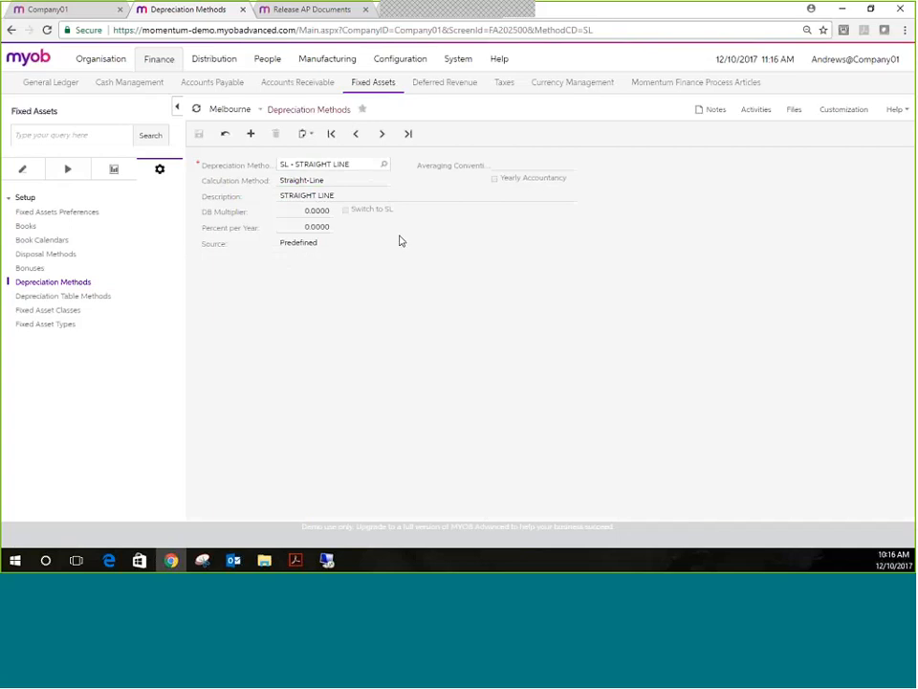
Step: Look up the available depreciation methods, examine the DB 150 declining balance settings, and return to the SL method
click(385, 166)
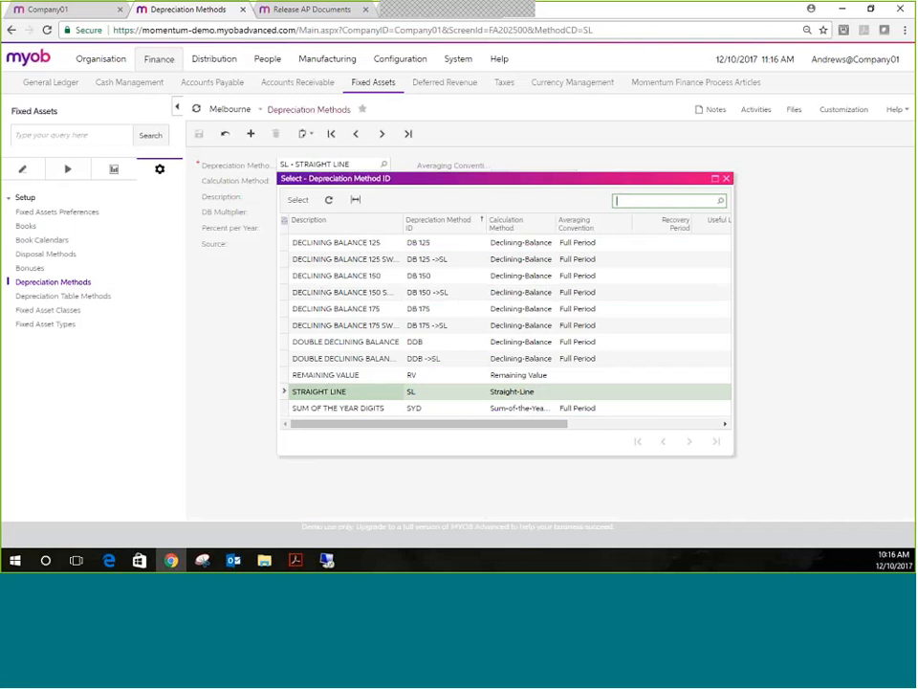
double_click(332, 279)
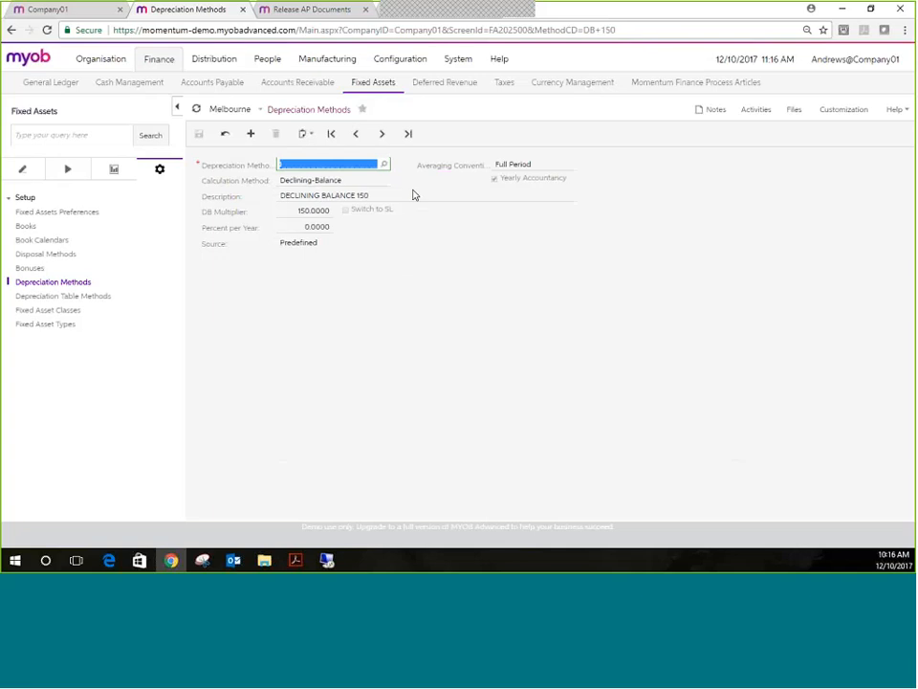
key(Tab)
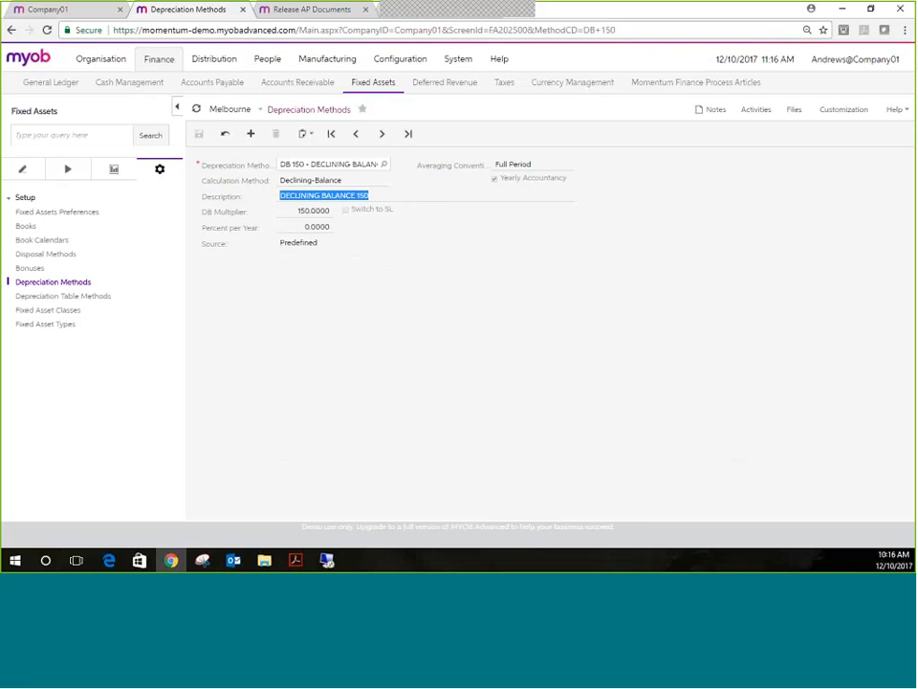
click(369, 249)
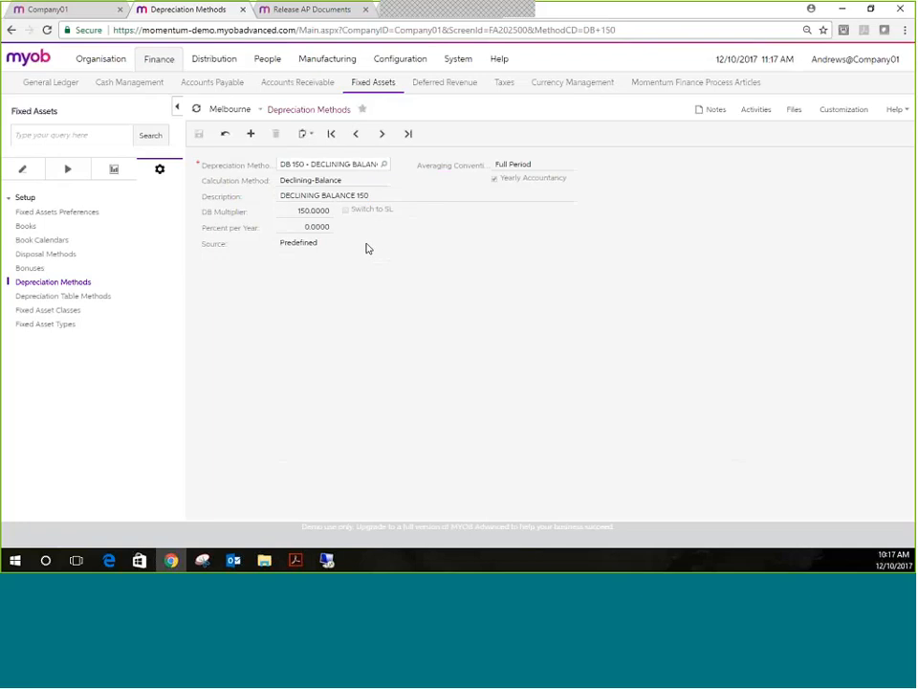
click(383, 166)
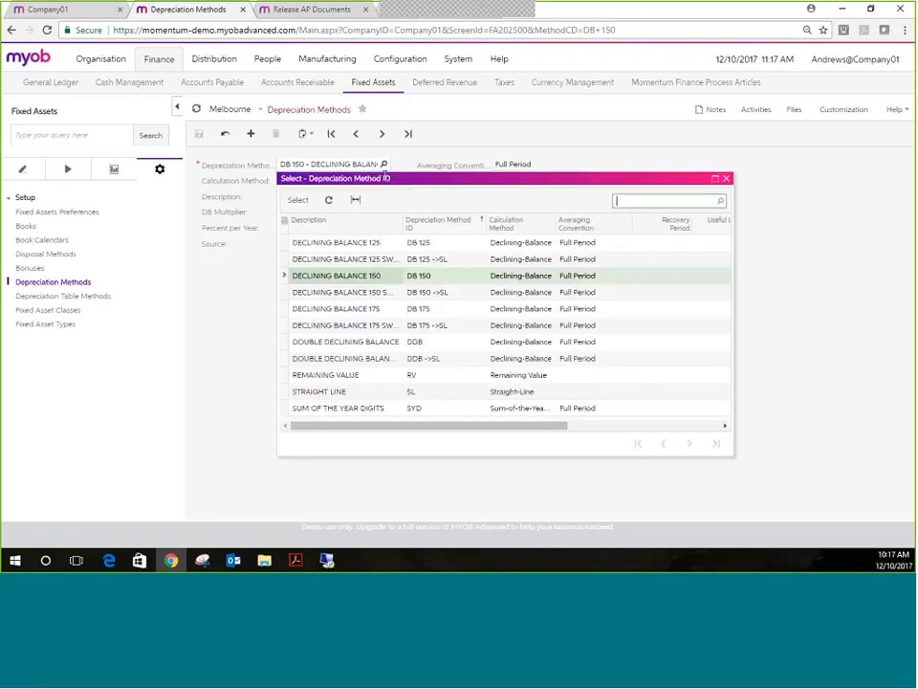
double_click(357, 393)
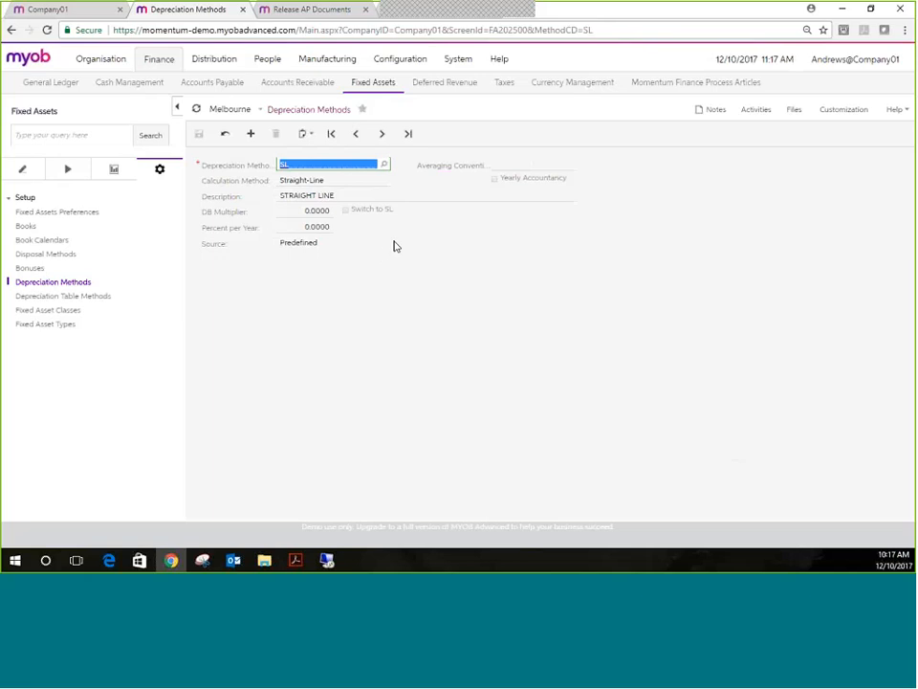
Step: Review the Fixed Asset Types list and examine the general settings of the LAND class in Fixed Asset Classes
click(17, 324)
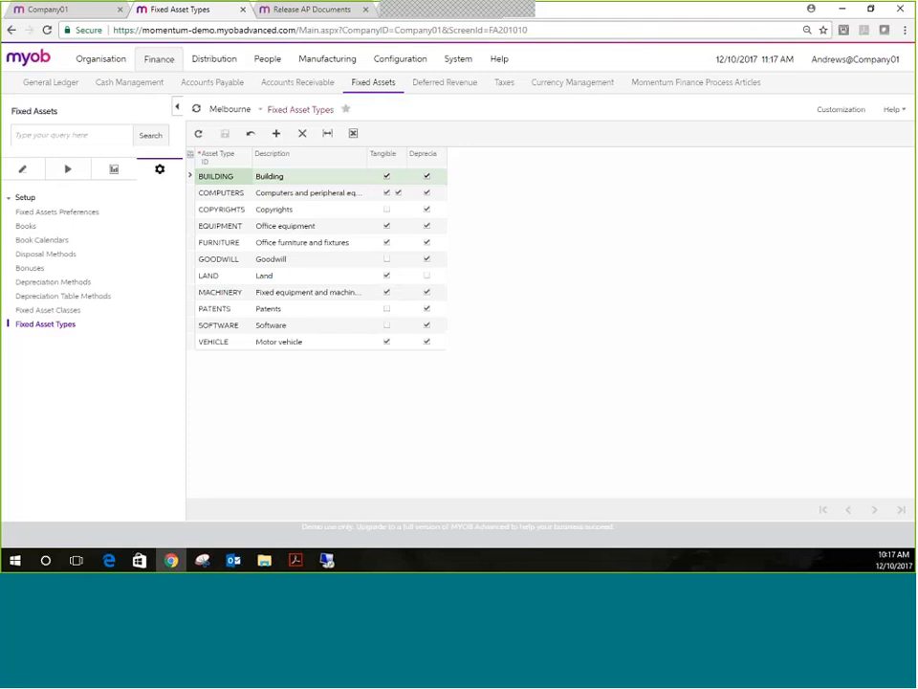
click(32, 312)
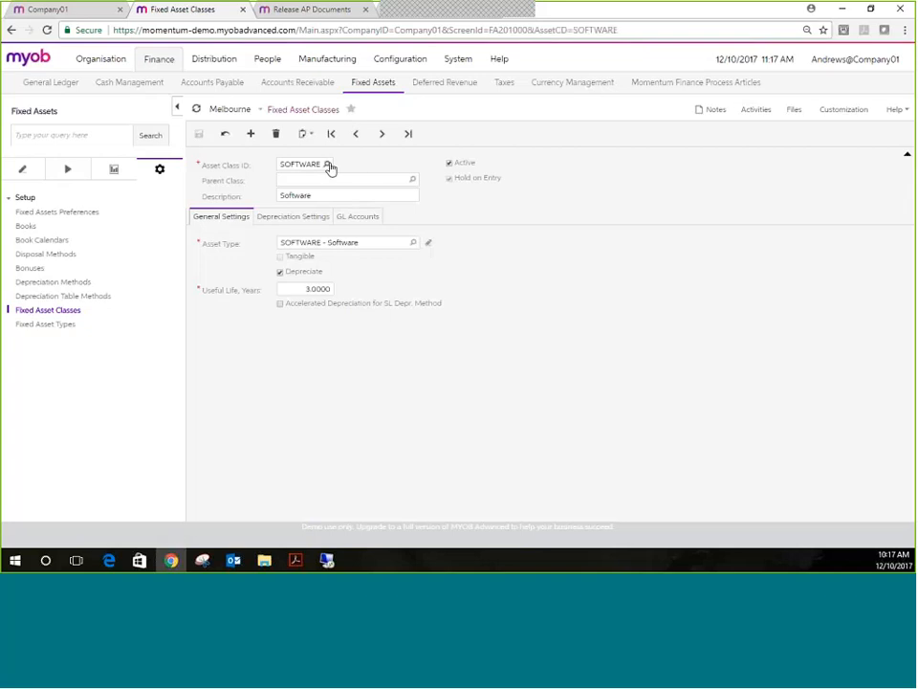
click(327, 164)
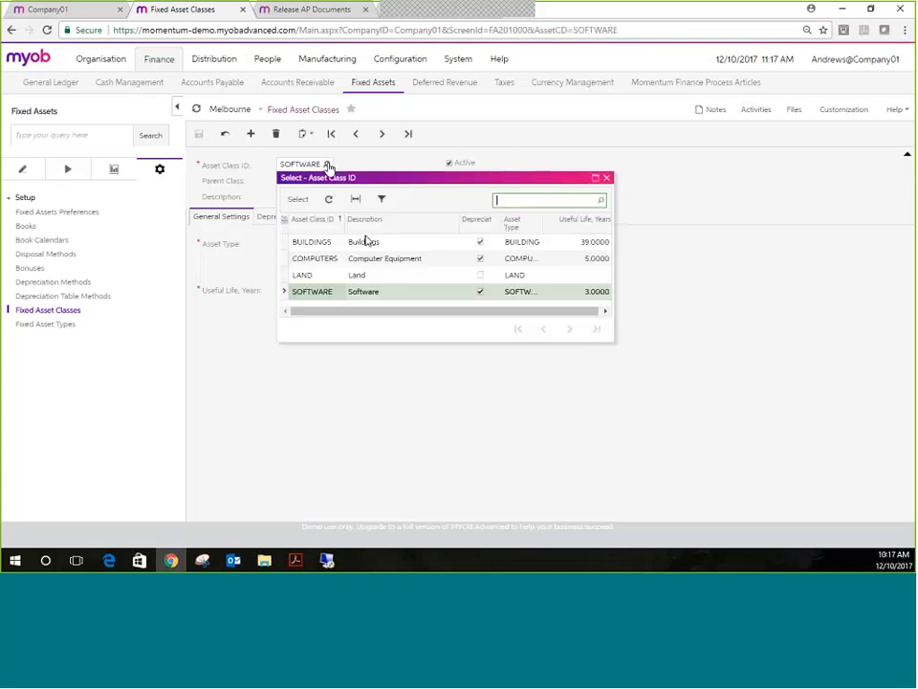
double_click(329, 275)
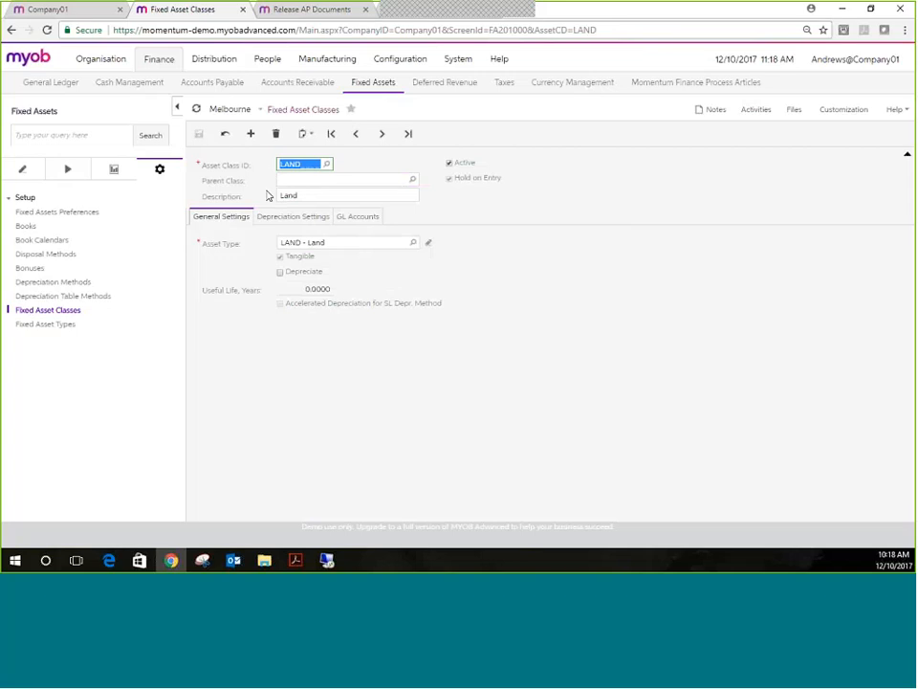
click(306, 196)
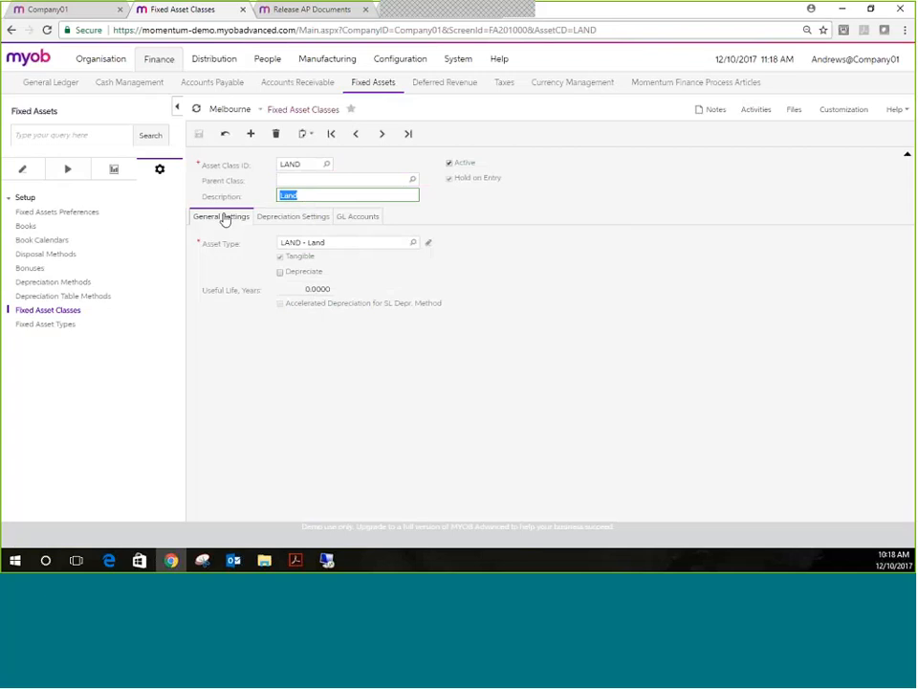
Step: Examine the GL accounts of the LAND class, comparing the combine masks for the fixed asset and depreciation subaccounts
click(360, 217)
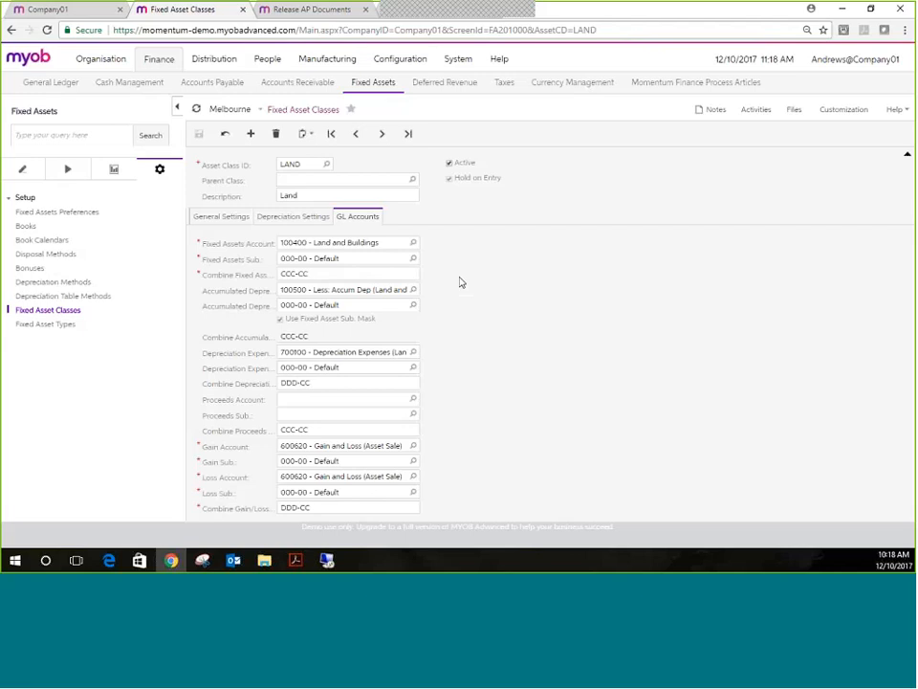
click(347, 272)
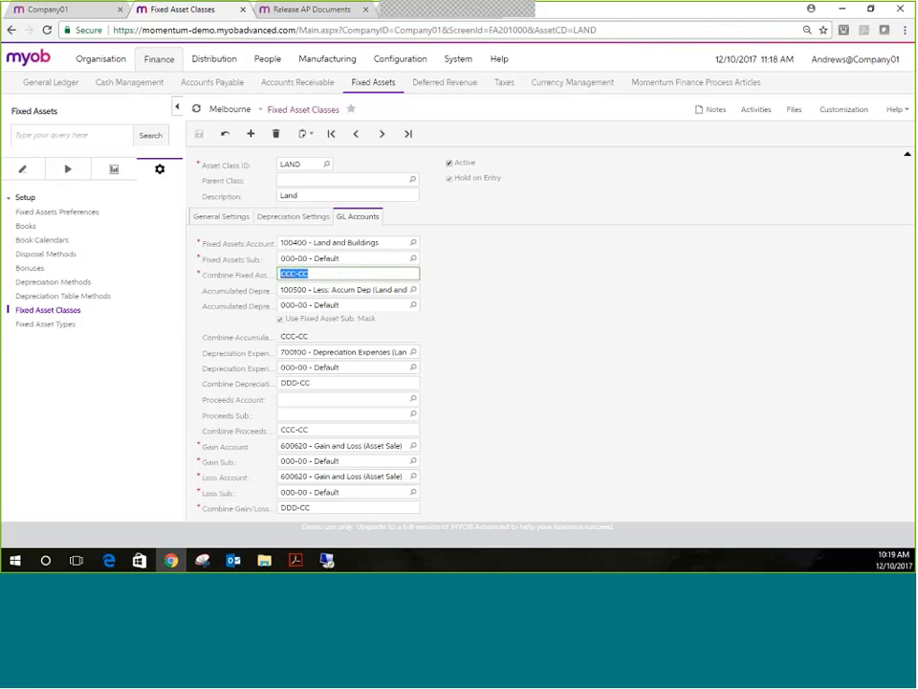
click(299, 385)
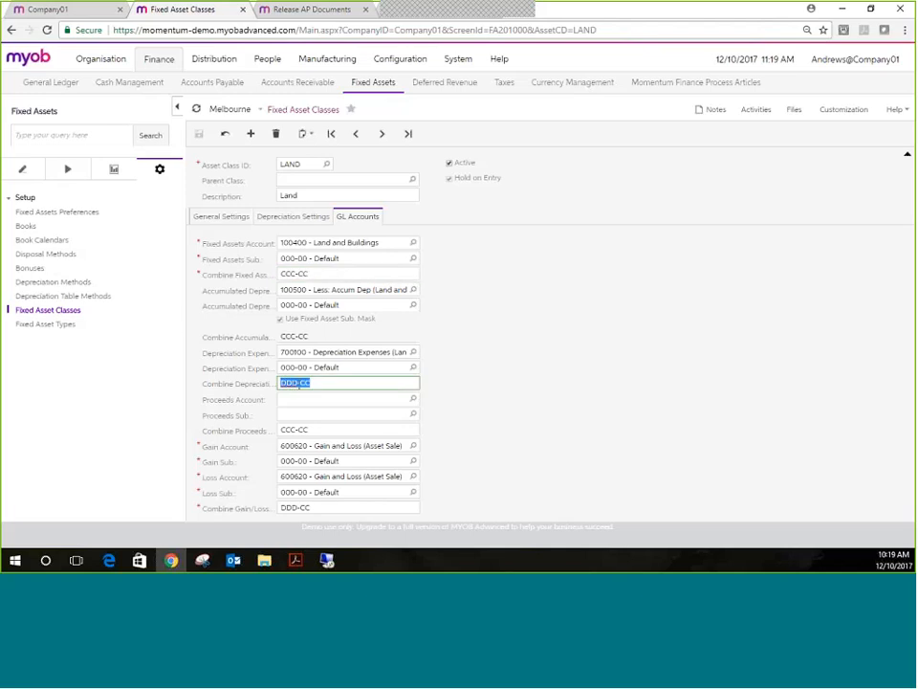
click(293, 274)
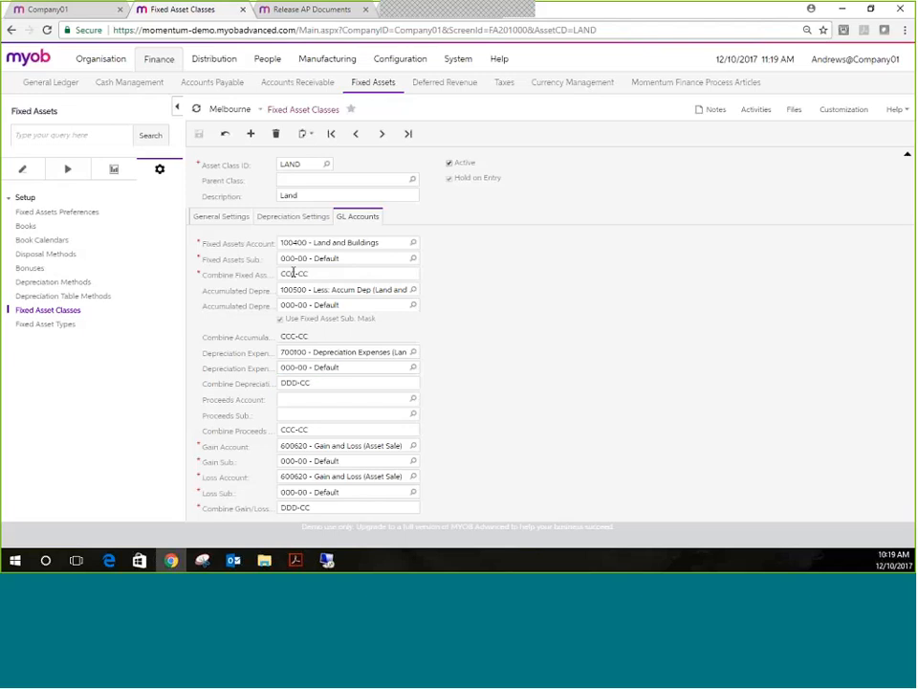
click(292, 383)
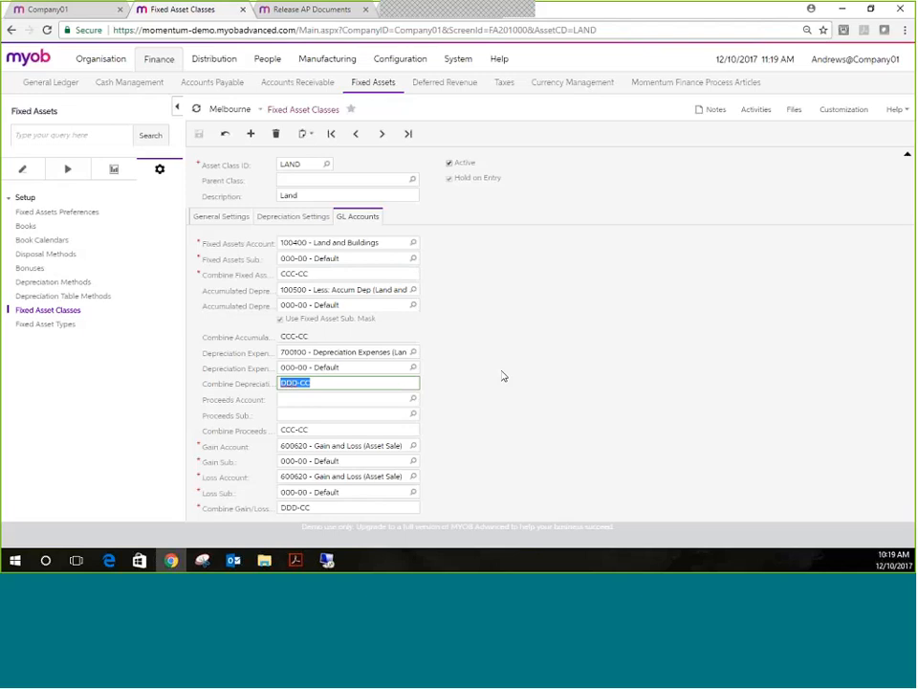
click(500, 337)
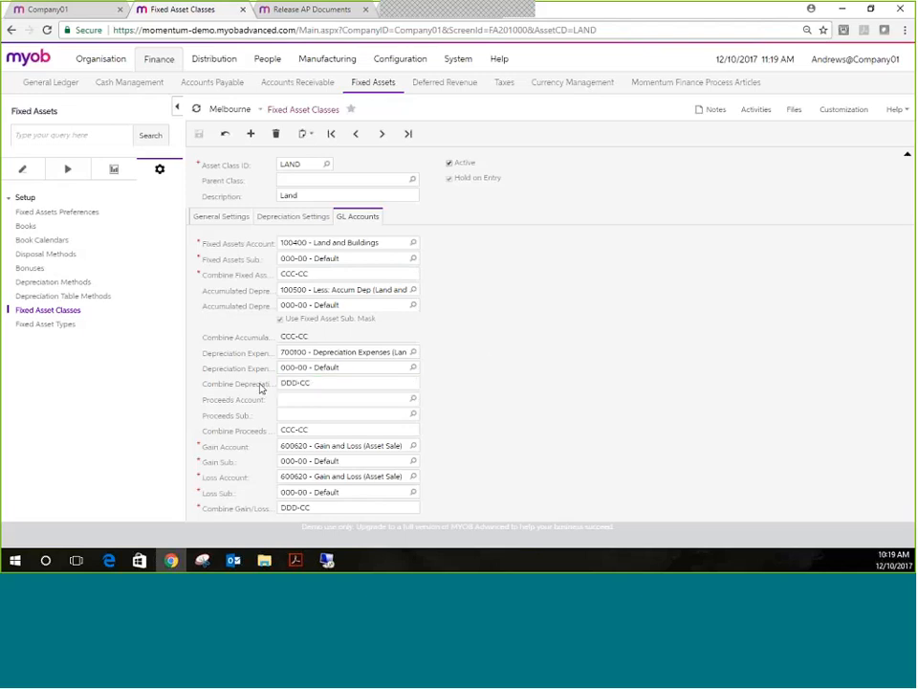
Step: Move on to the SOFTWARE asset class and review its general settings and its depreciation settings per book
click(381, 134)
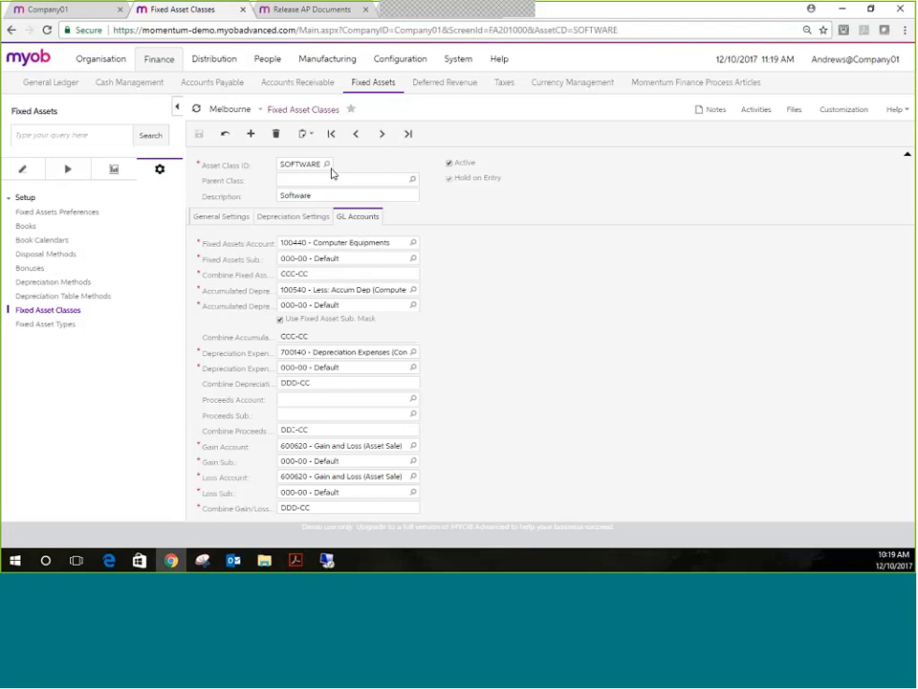
click(200, 219)
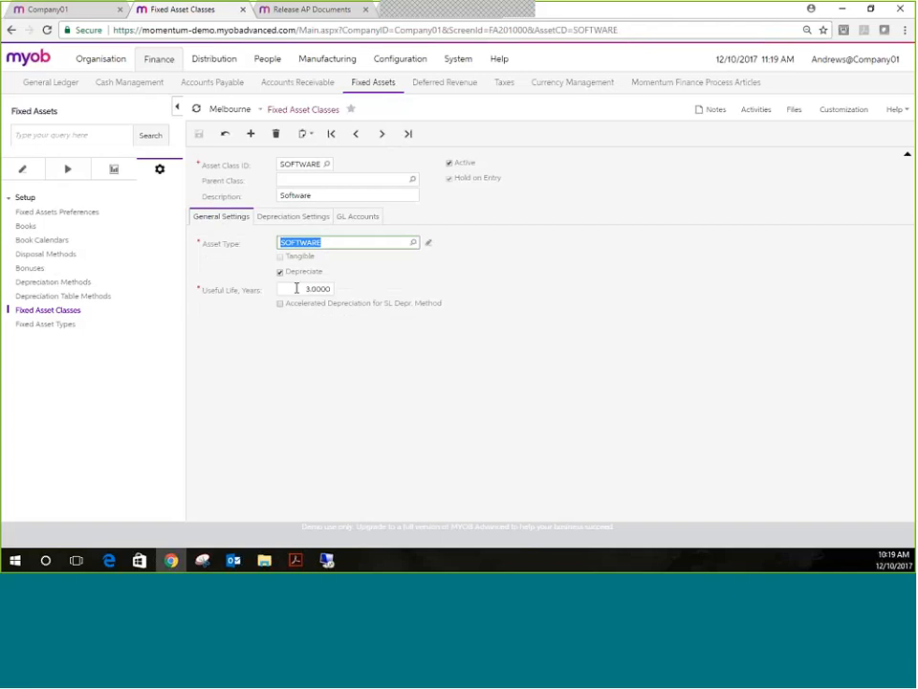
click(274, 218)
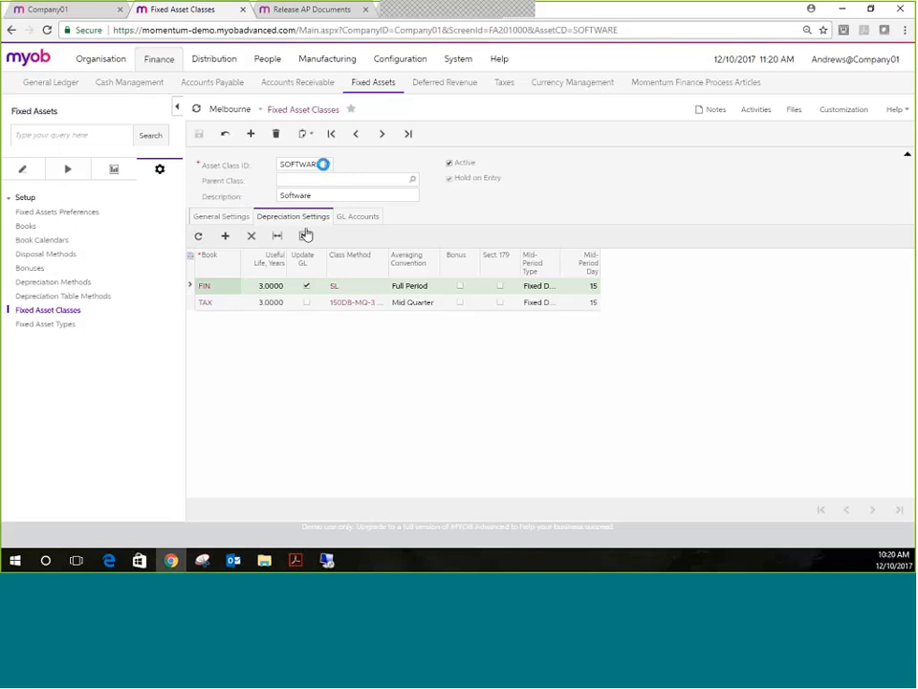
Step: Look up the COMPUTERS asset class and review its general settings
click(325, 164)
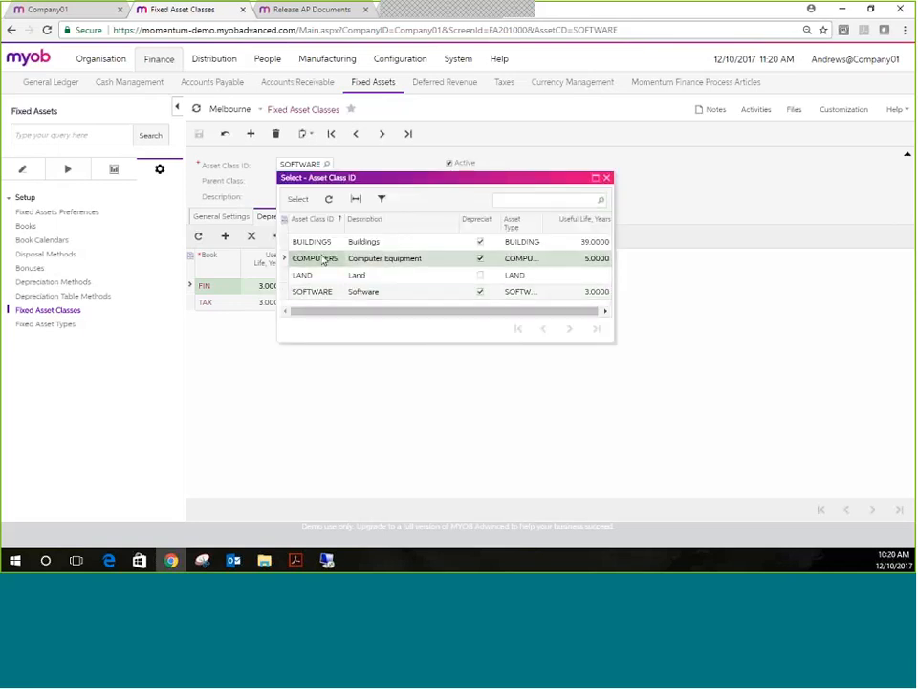
double_click(325, 258)
click(214, 218)
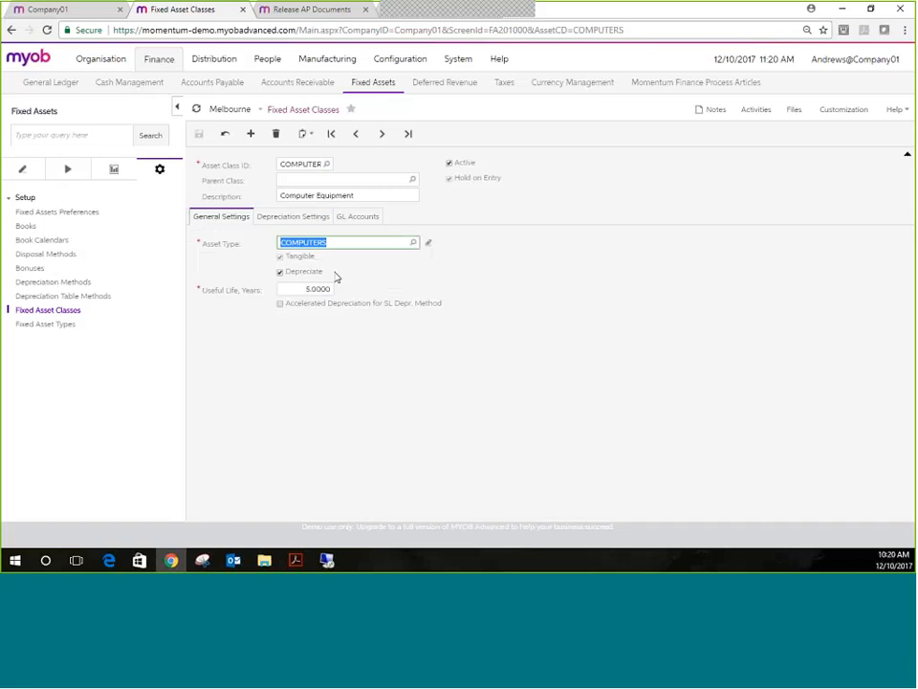
Step: Examine the COMPUTERS class depreciation methods for the FIN and TAX books, and revisit the Fixed Asset Types list
click(311, 218)
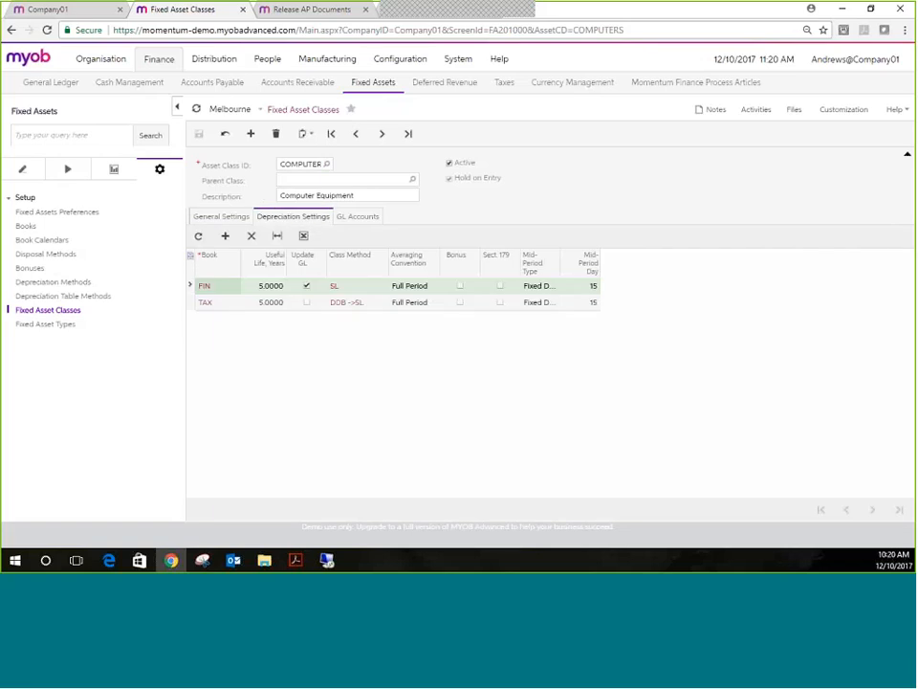
click(372, 308)
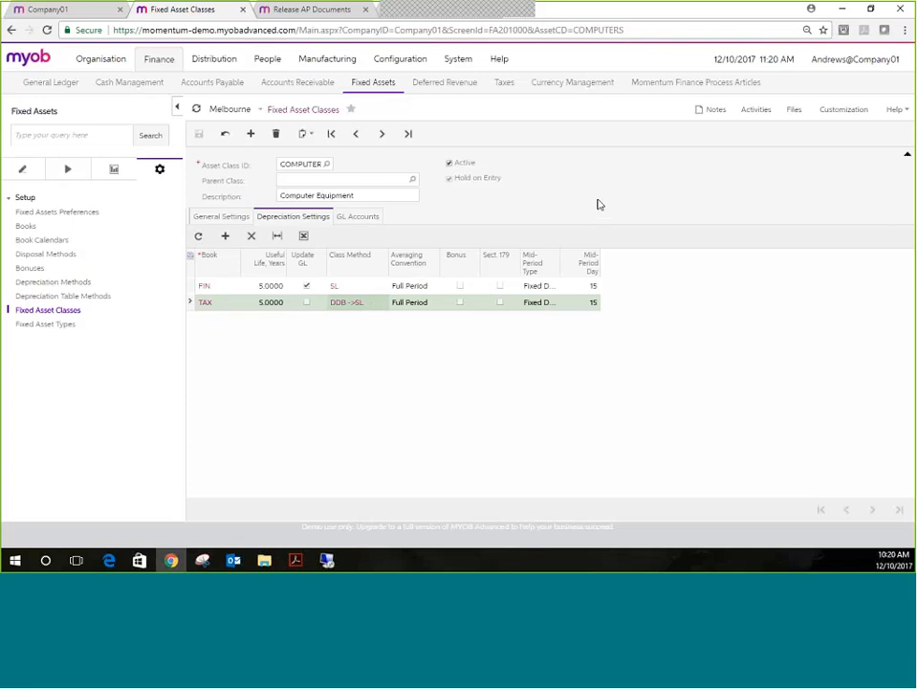
click(32, 326)
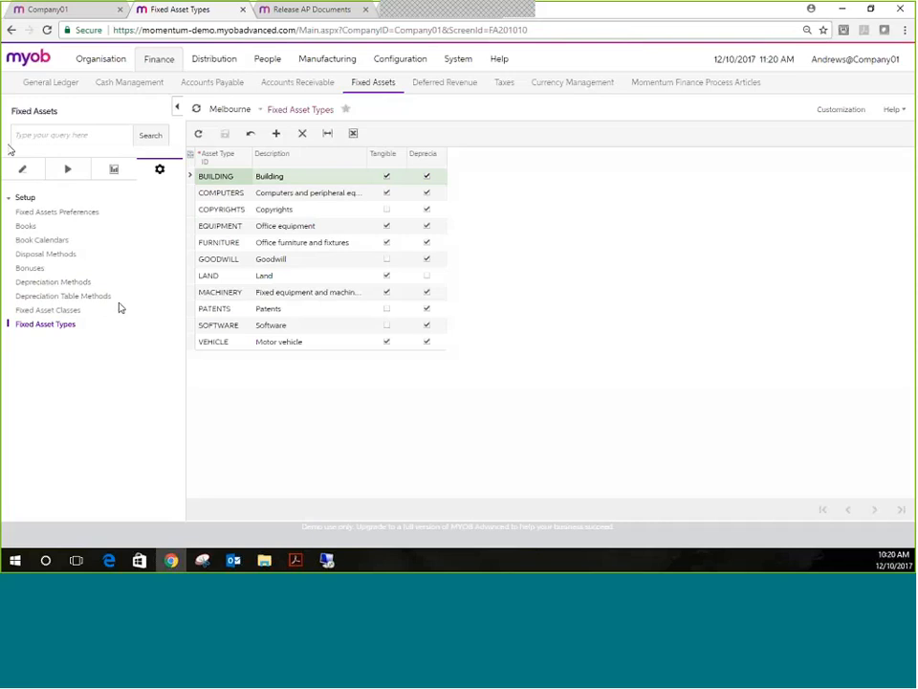
Step: Bring up the antivirus software bill in the Accounts Payable Bills and Adjustments screen and examine its line items and account descriptions
click(298, 11)
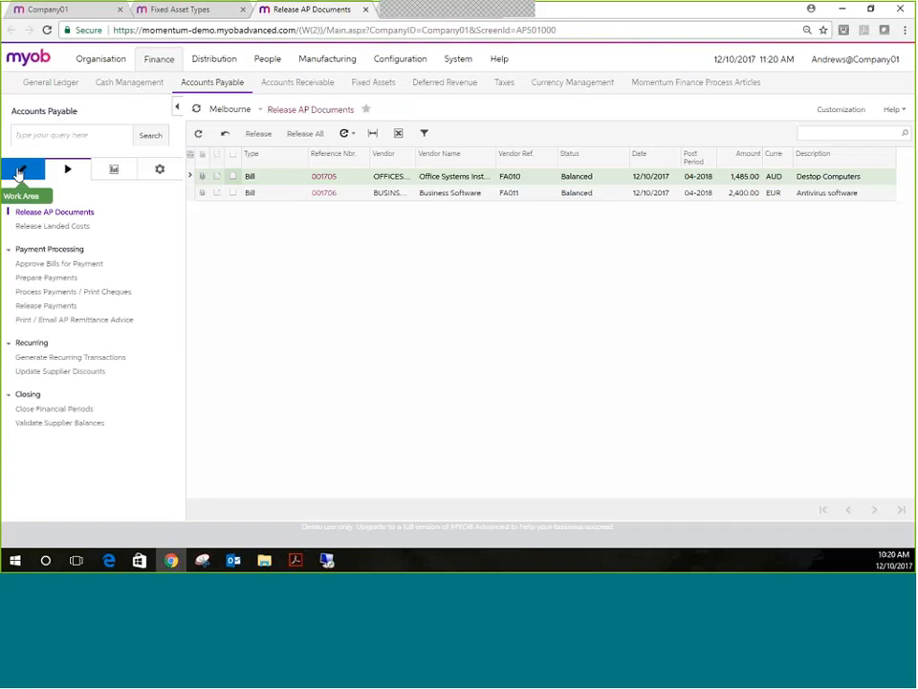
click(19, 172)
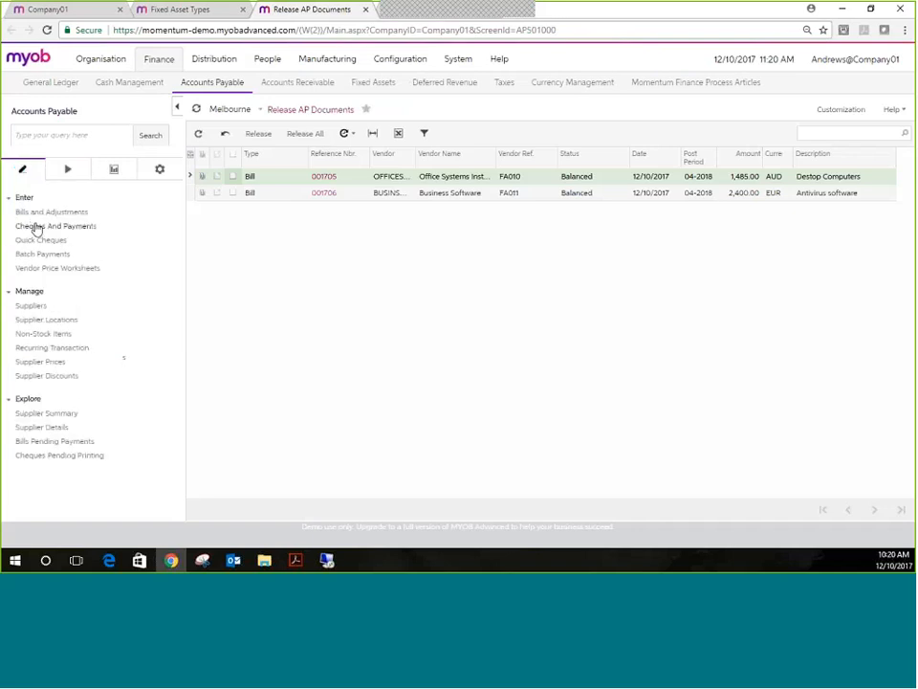
click(38, 213)
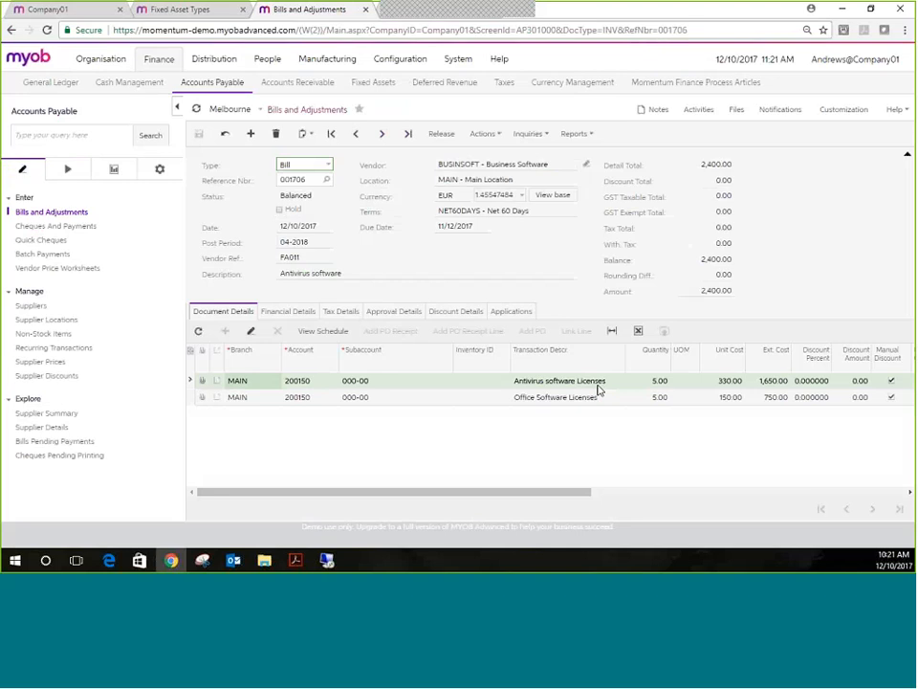
click(556, 400)
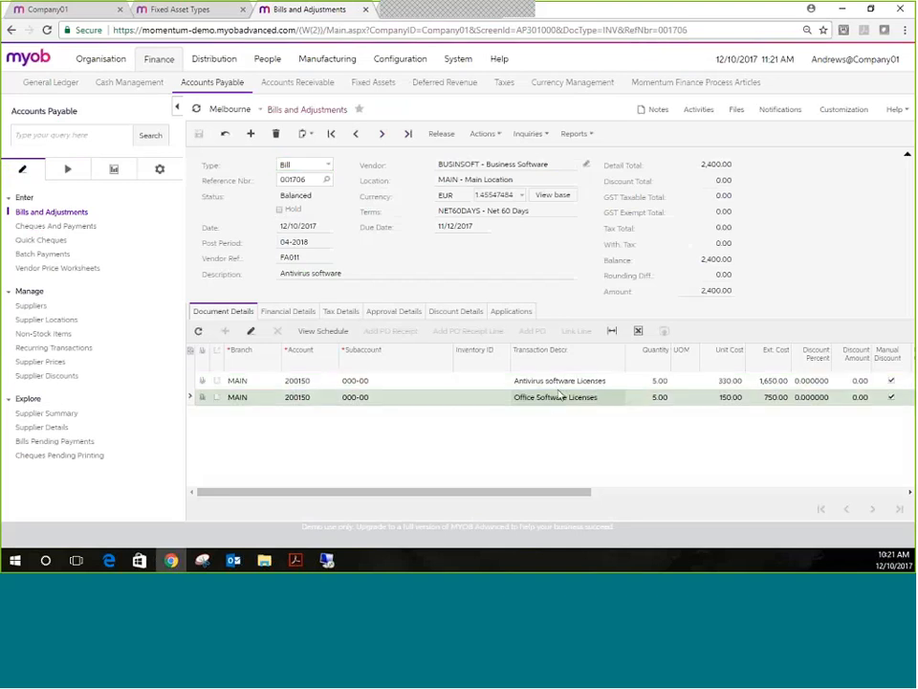
click(864, 494)
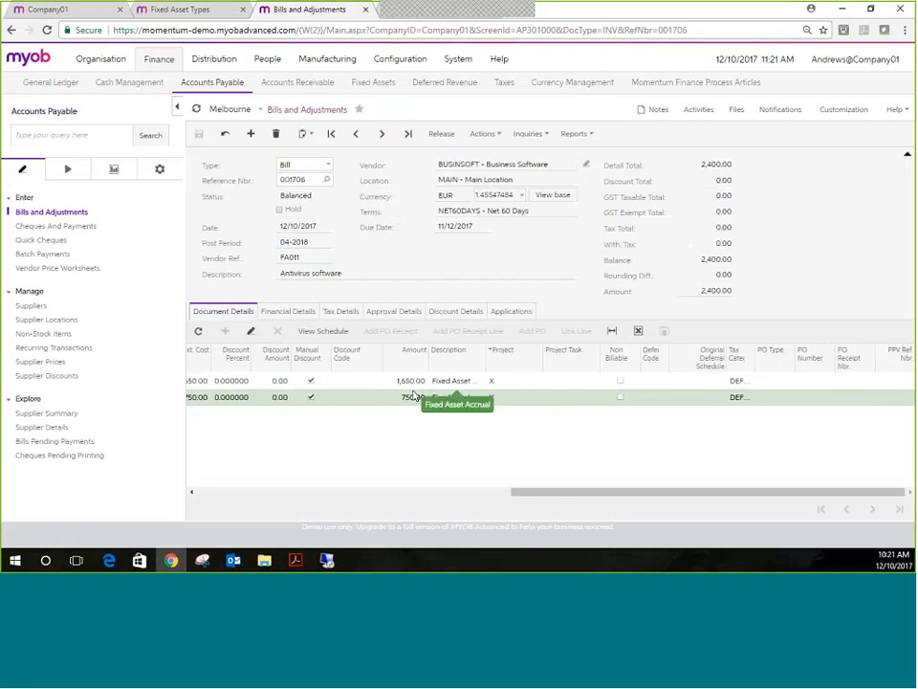
Step: Check the GL account of the Antivirus software Licenses line in its form view, and return to the line grid
click(191, 492)
click(191, 493)
click(191, 493)
click(191, 493)
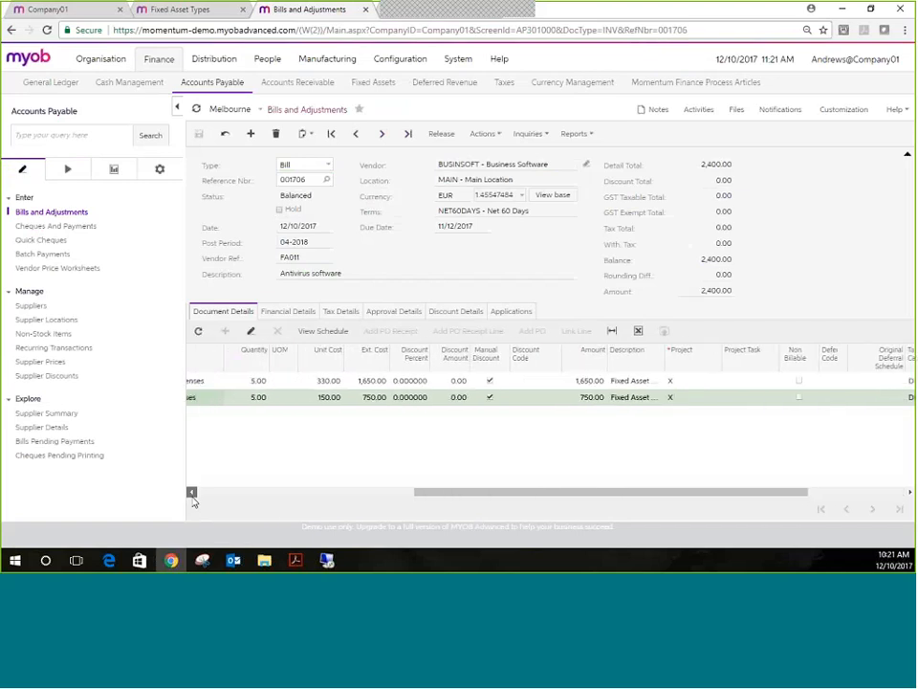
click(191, 494)
click(191, 493)
click(191, 494)
click(192, 494)
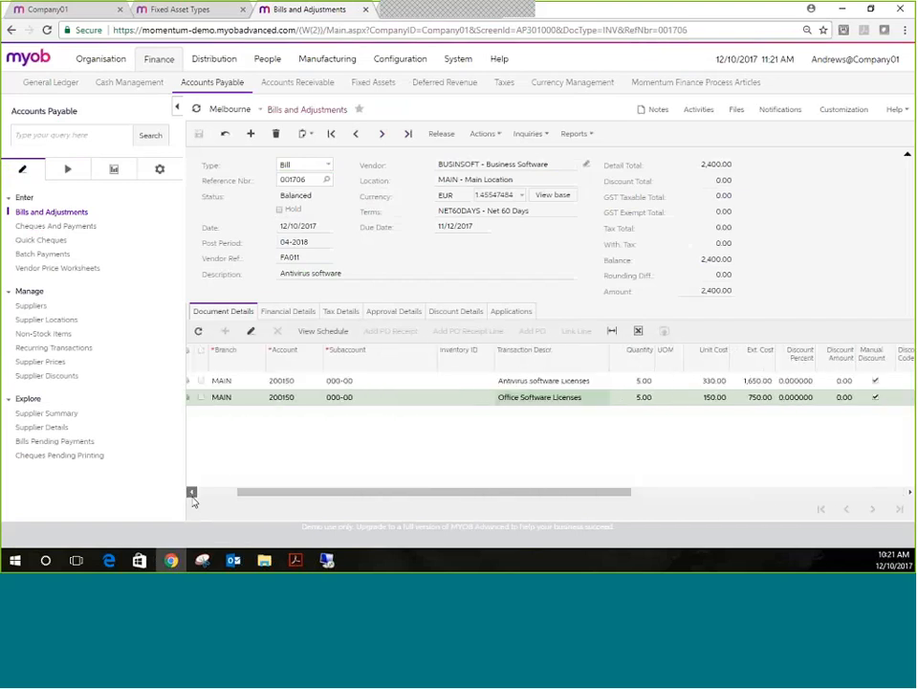
click(192, 494)
click(302, 383)
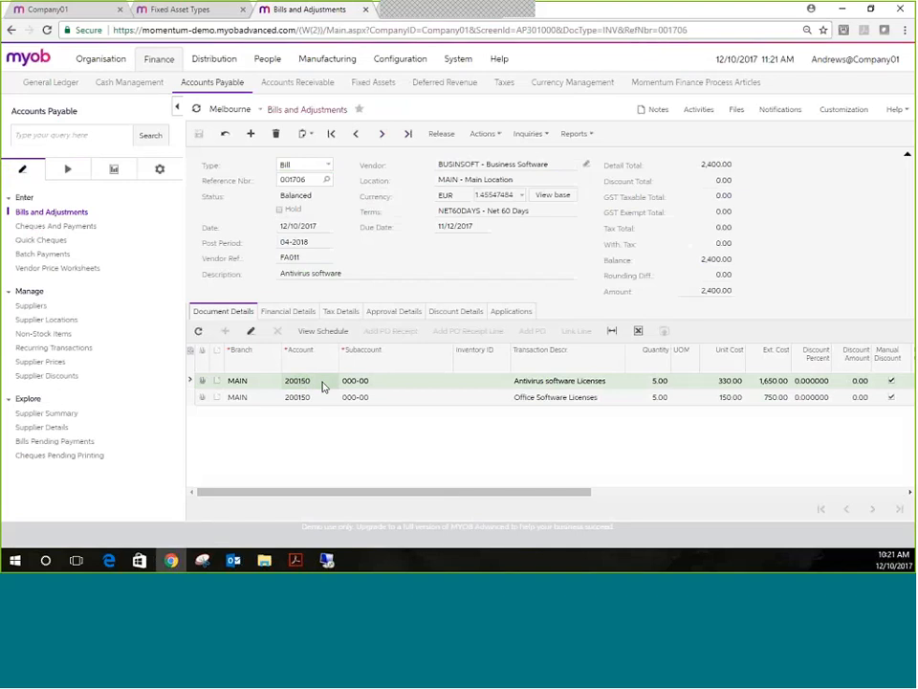
double_click(323, 384)
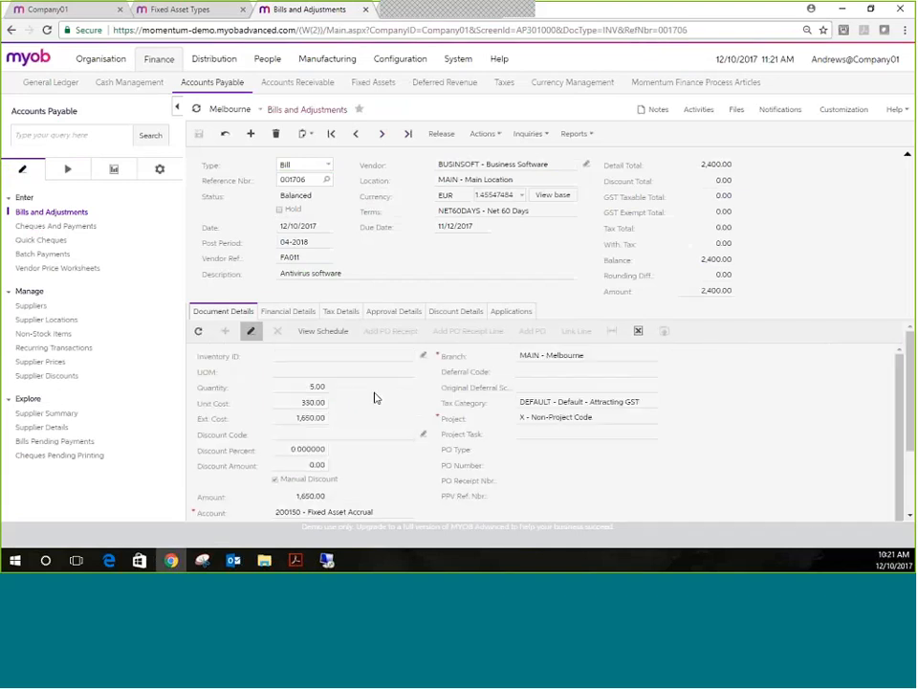
click(250, 330)
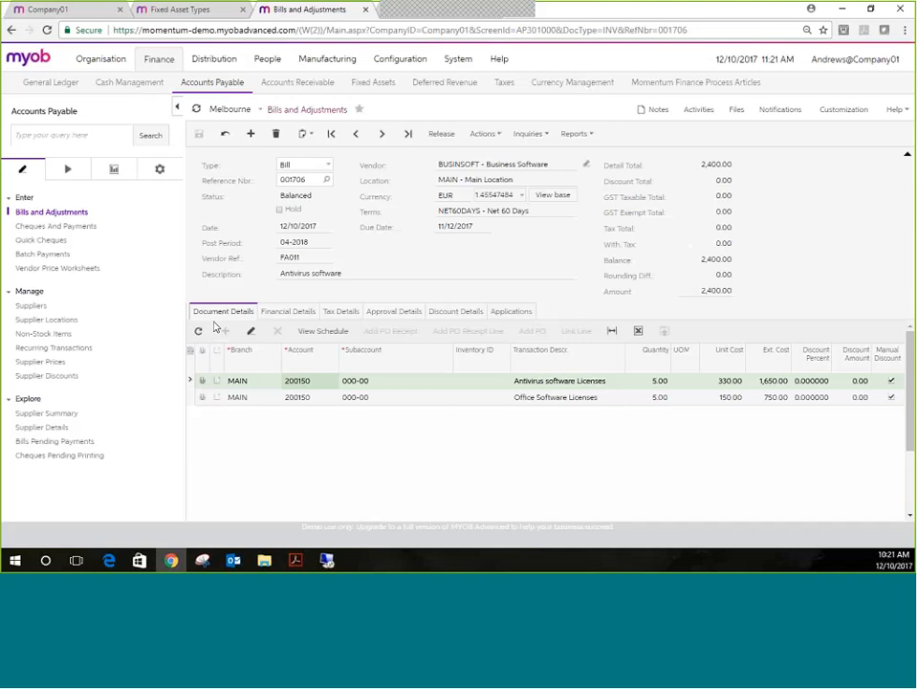
Step: Release the antivirus software bill and the preceding desktop computers bill
click(443, 134)
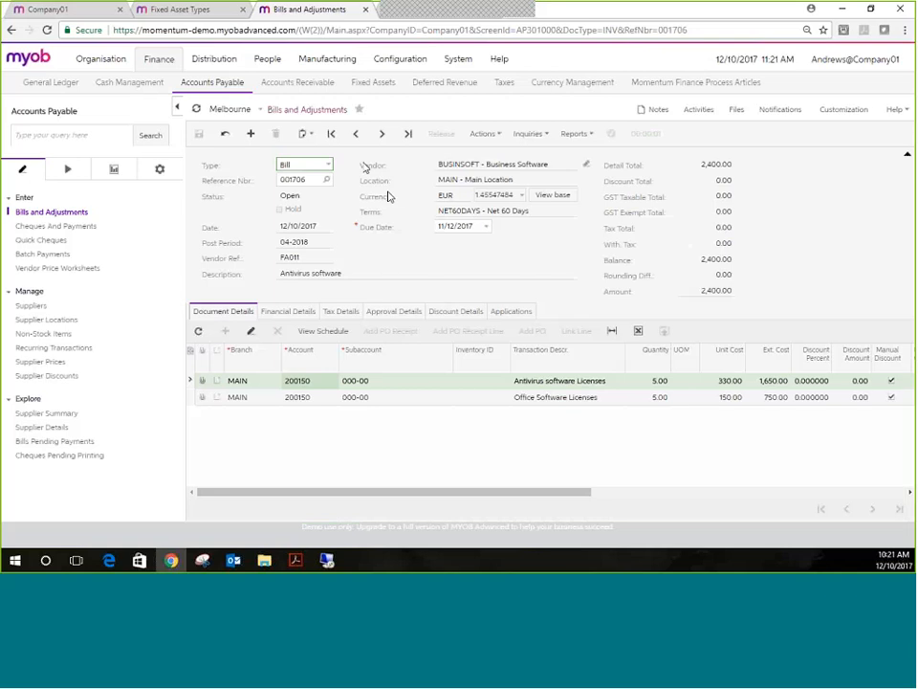
click(357, 136)
click(433, 136)
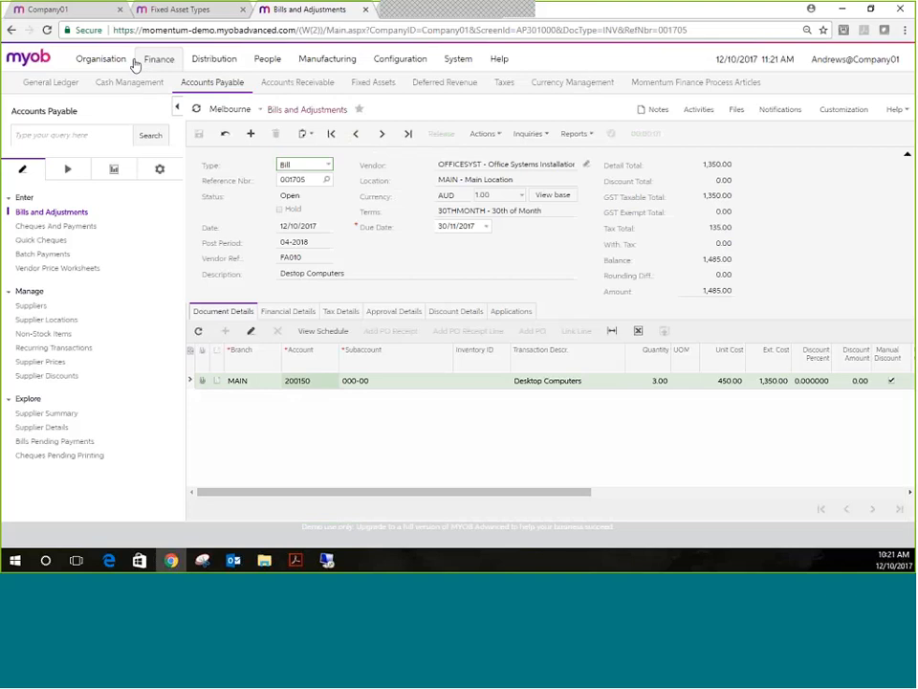
Step: Find the Fixed Asset Accrual account 200150 in the General Ledger Account Summary and review its transaction details and debit amounts
click(33, 83)
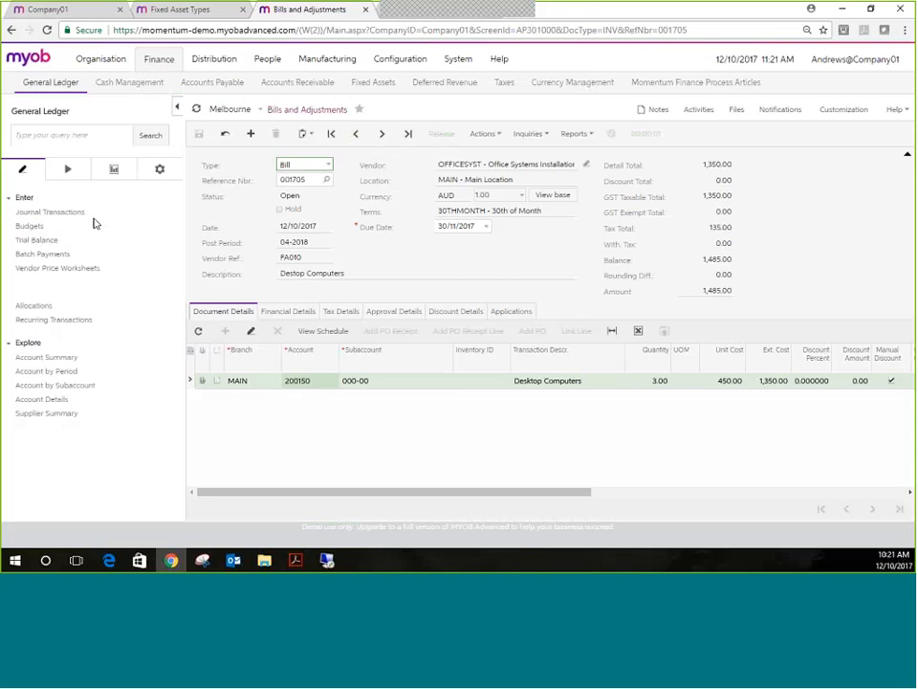
click(25, 362)
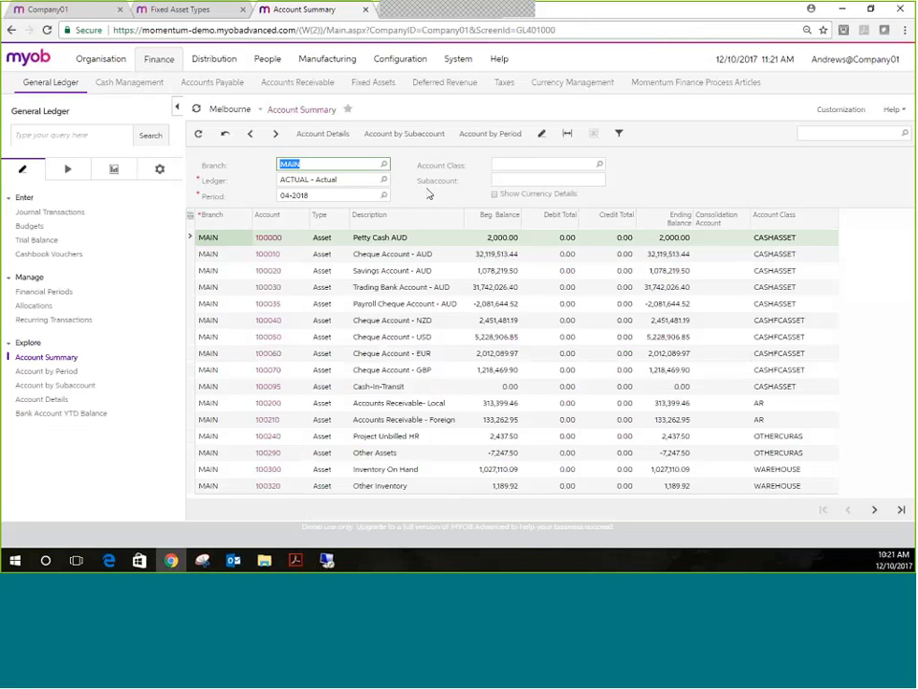
click(874, 509)
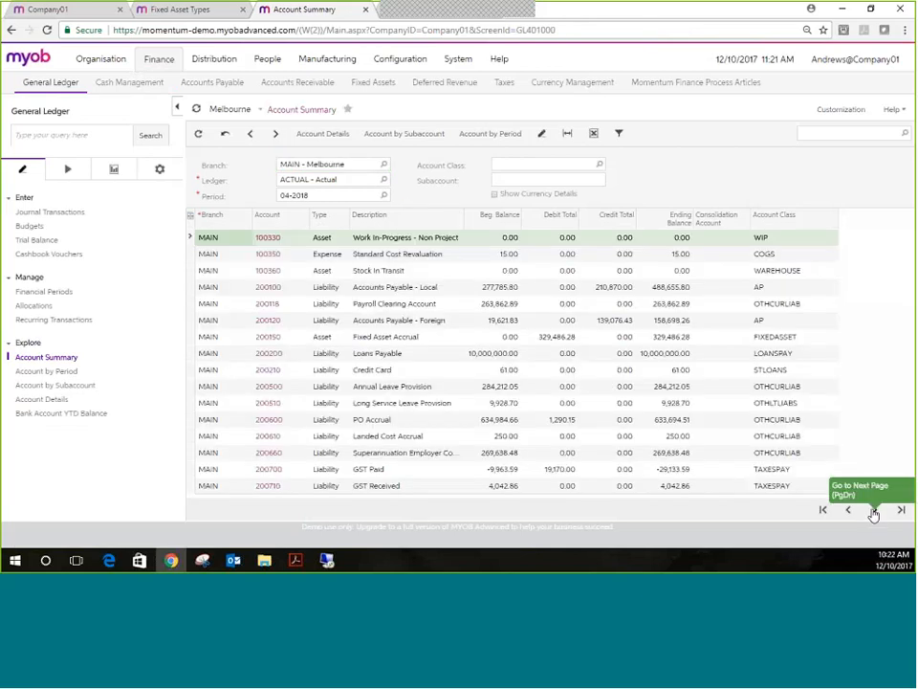
click(412, 340)
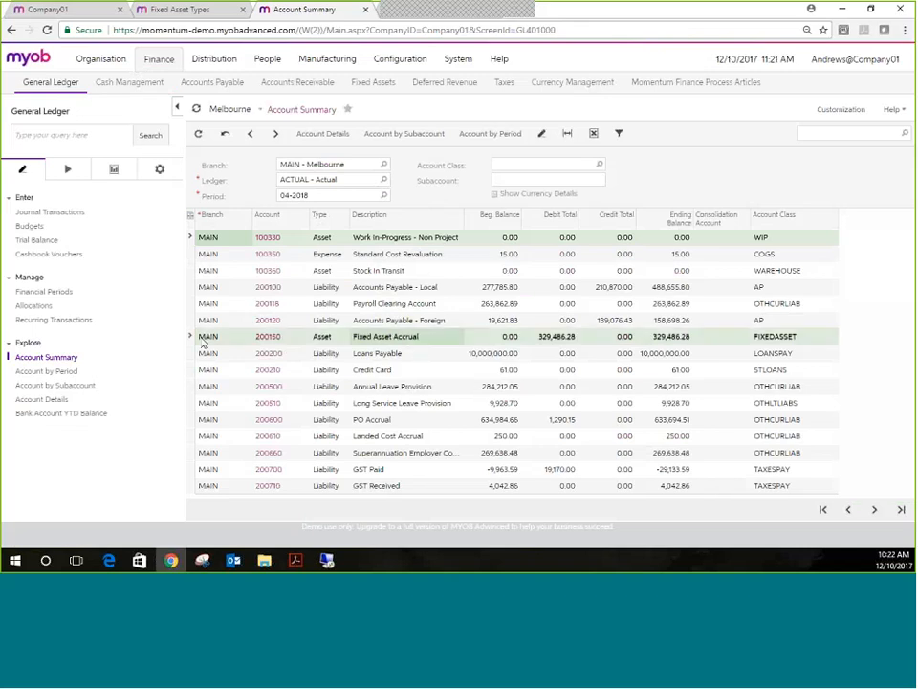
click(264, 338)
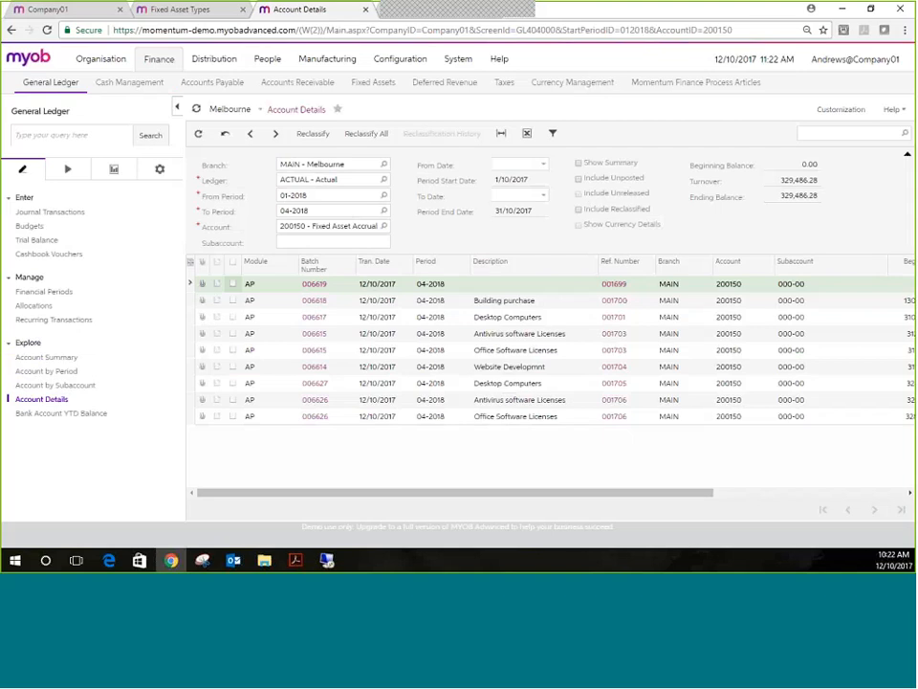
click(892, 496)
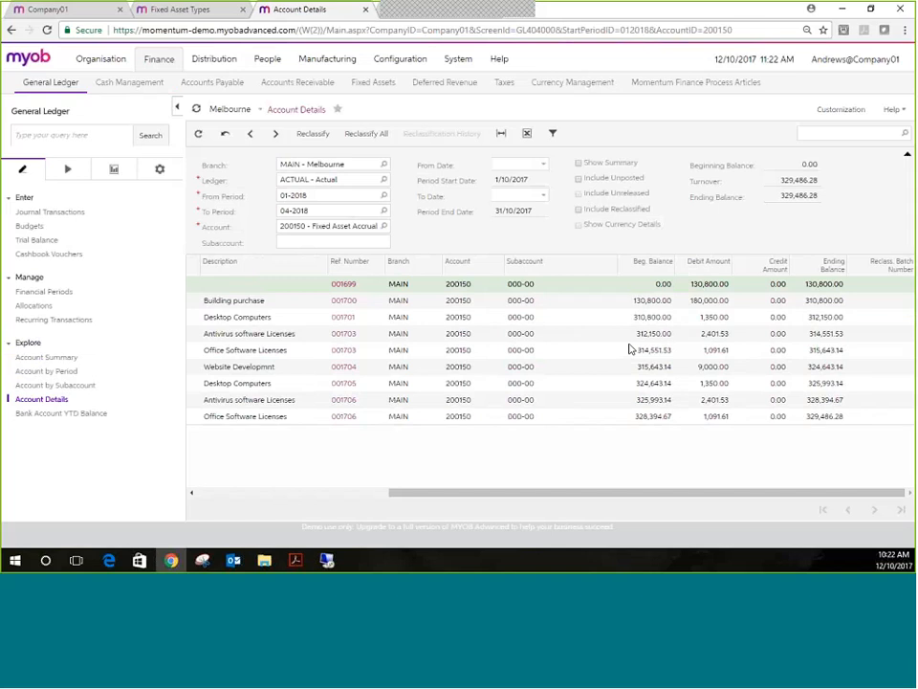
click(224, 495)
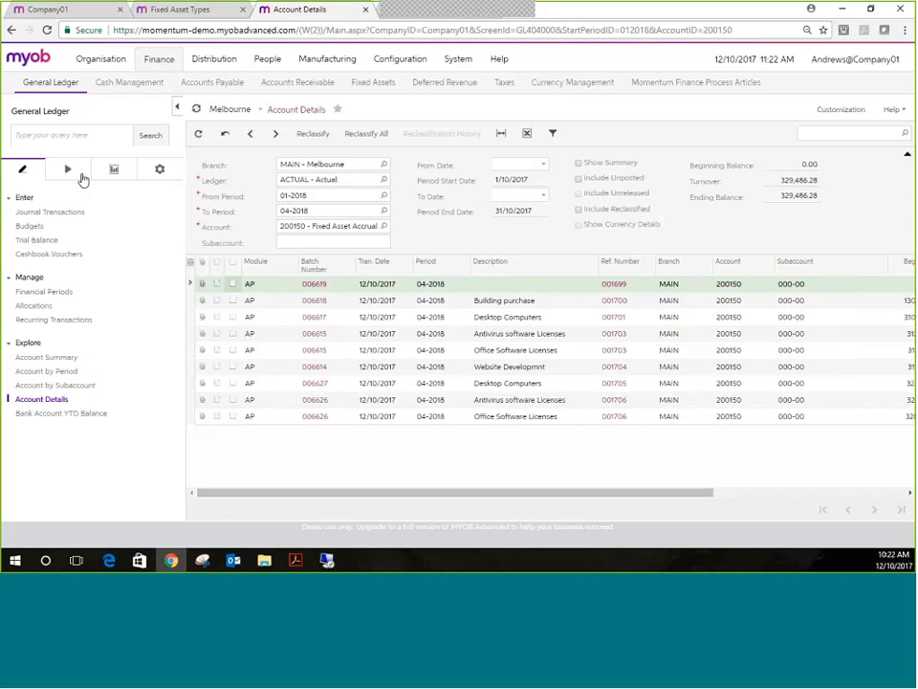
Step: Check the General Ledger Release Transactions list for pending batches, and bring up the Post Transactions list
click(67, 170)
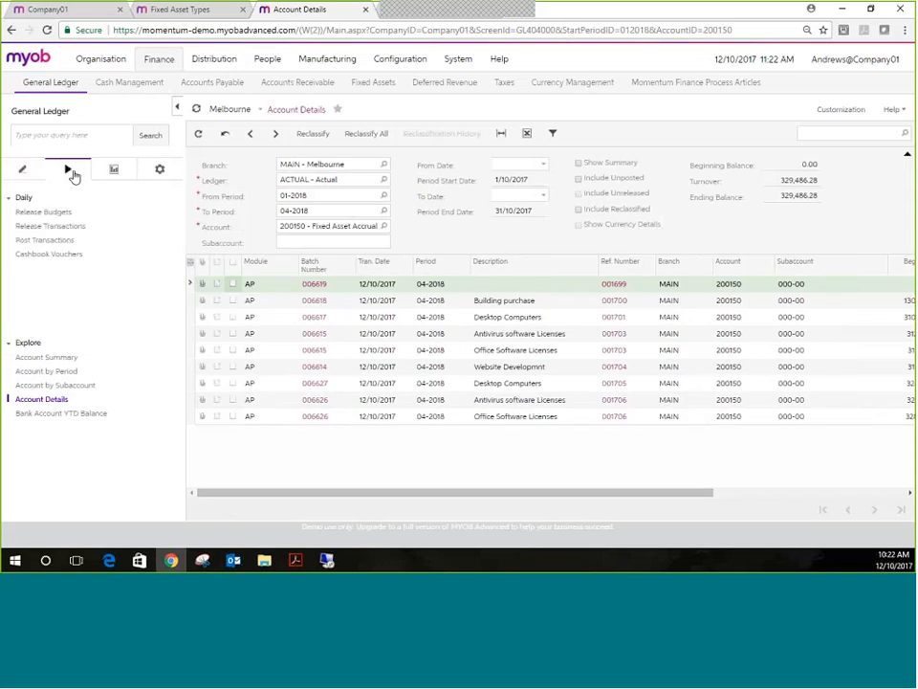
click(22, 169)
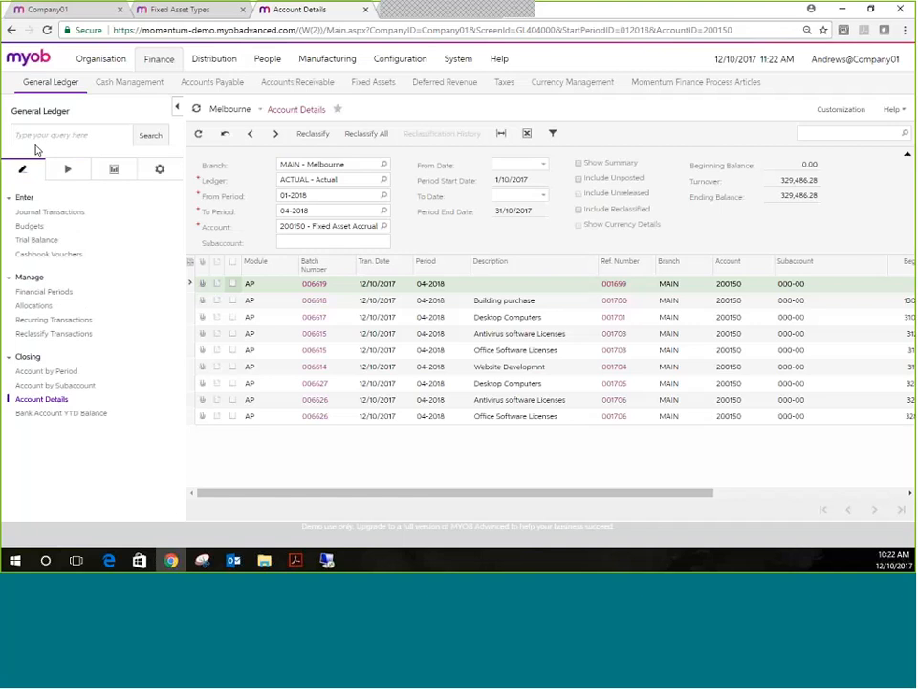
click(67, 169)
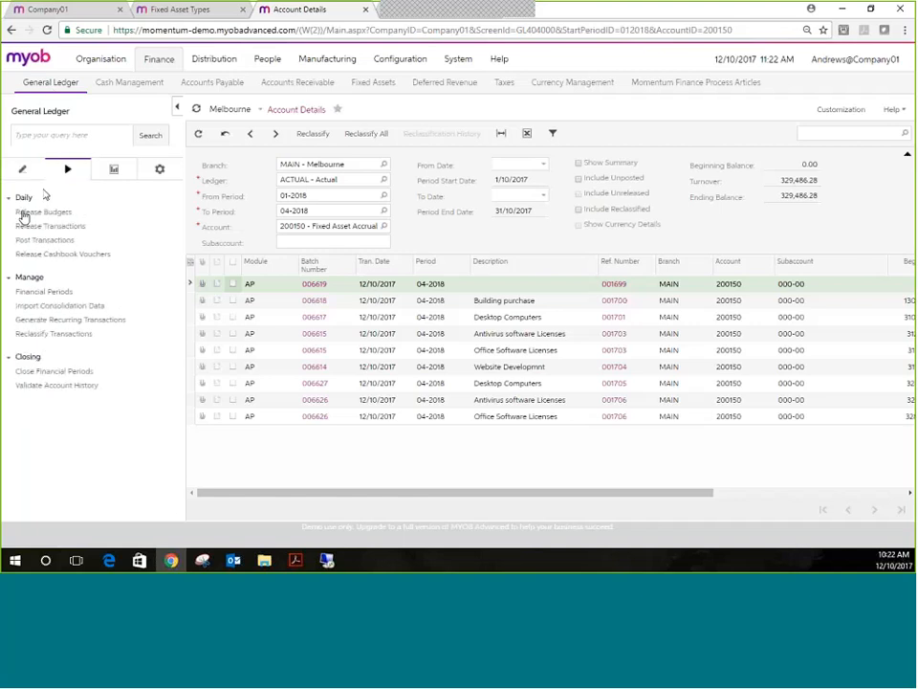
click(59, 231)
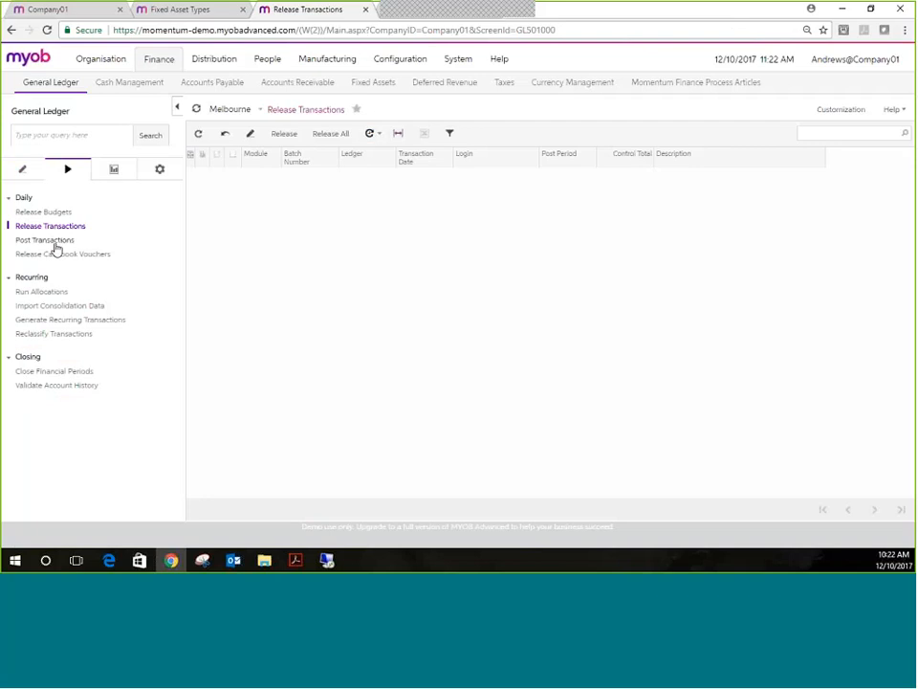
click(54, 243)
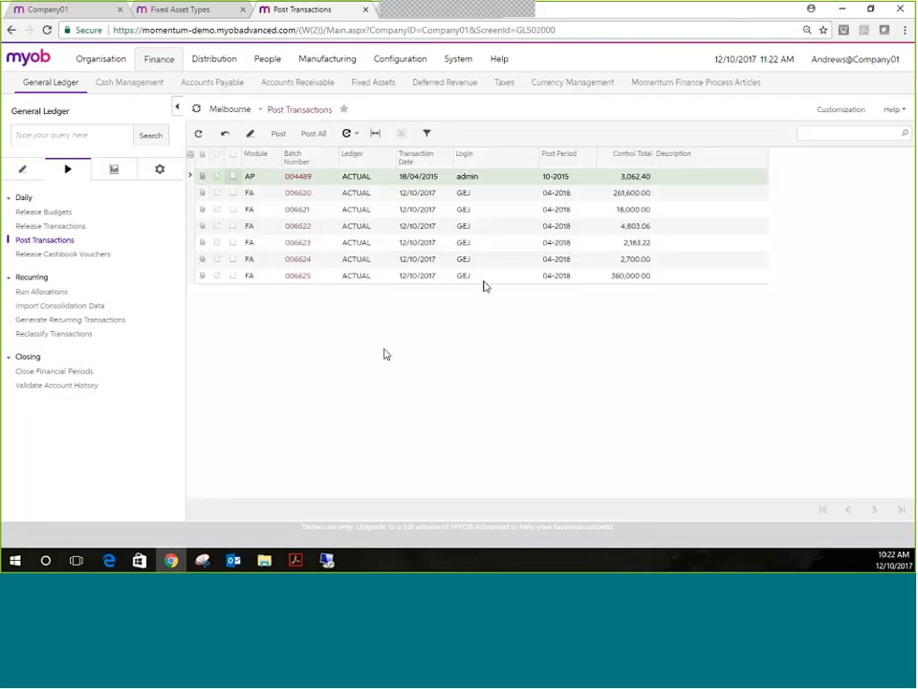
Step: Post the six FA batches 006620 to 006625, leaving out the AP batch
click(490, 195)
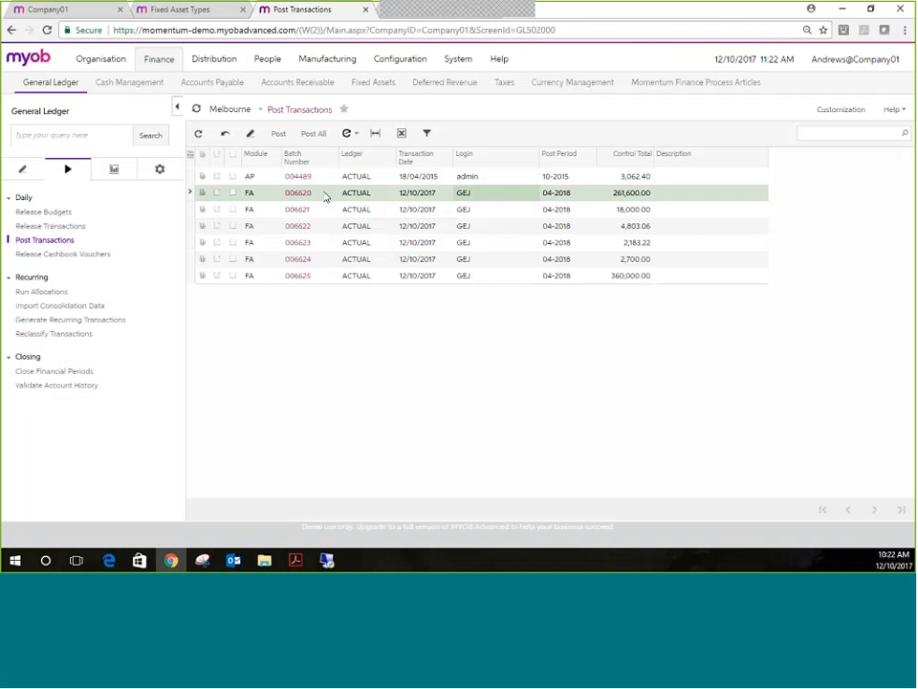
click(233, 193)
click(232, 208)
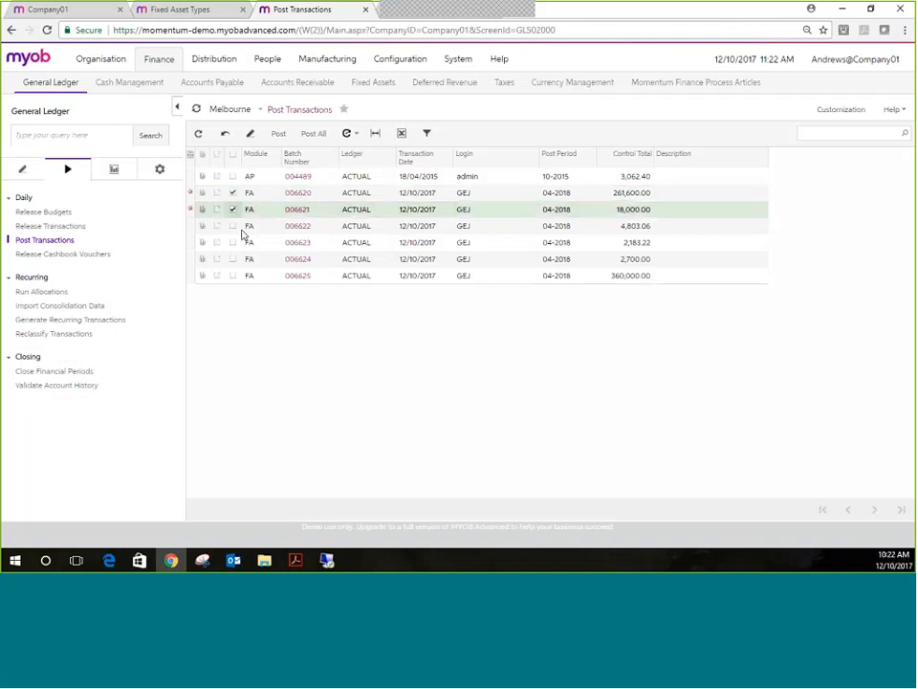
click(233, 226)
click(232, 242)
click(233, 258)
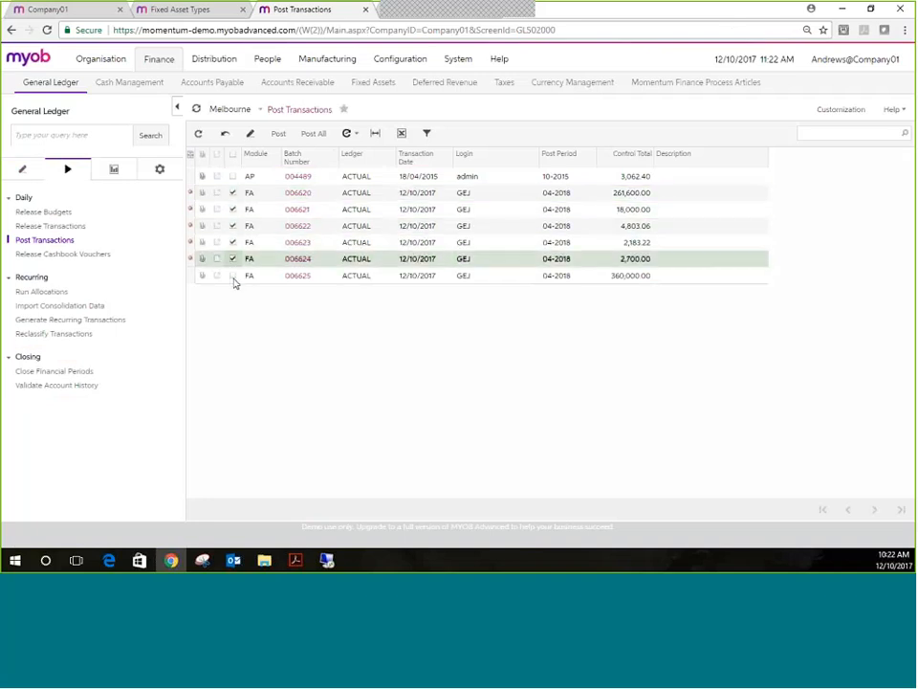
click(232, 276)
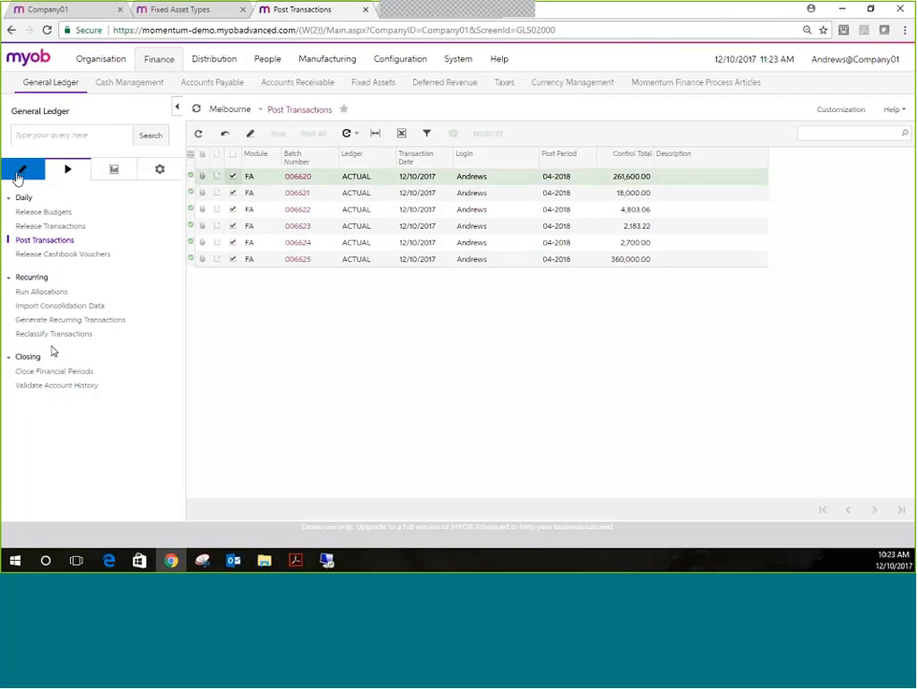
Step: Filter the General Ledger Account Summary by the FIXEDASSET account class and review the fixed asset account balances
click(21, 170)
click(29, 358)
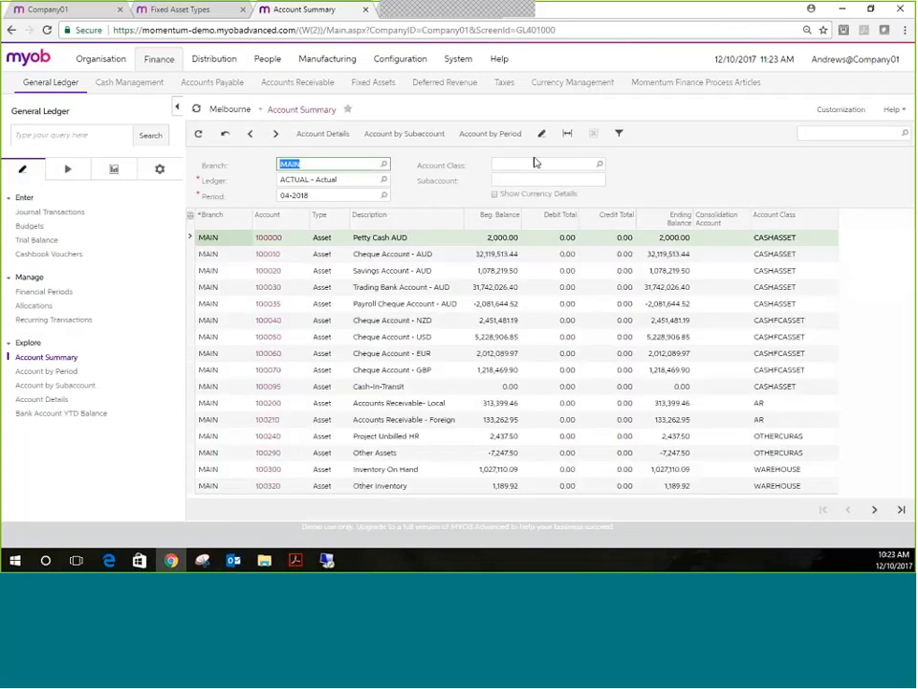
click(533, 165)
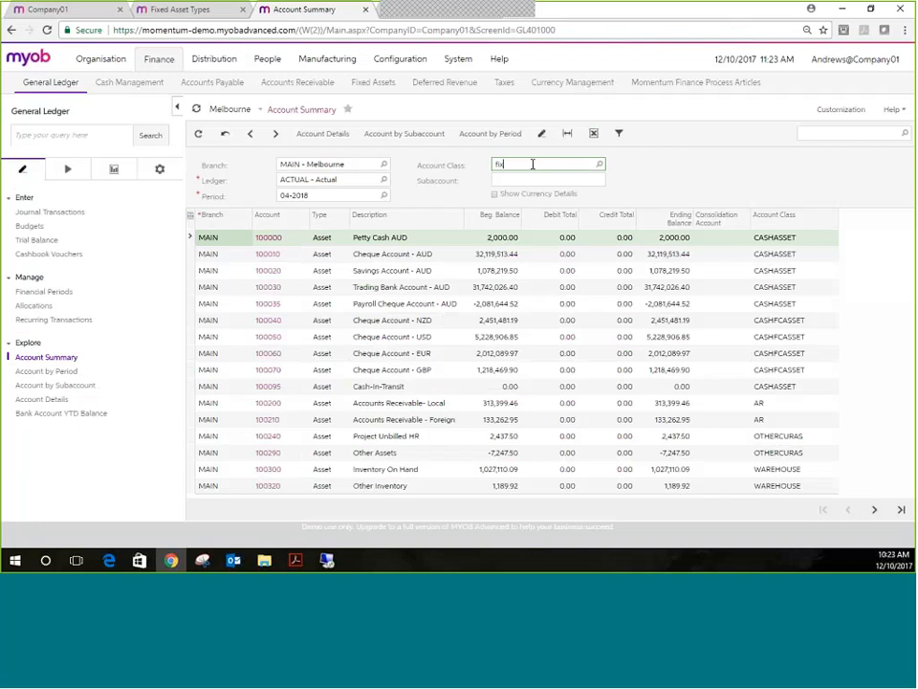
text(fixe)
click(553, 178)
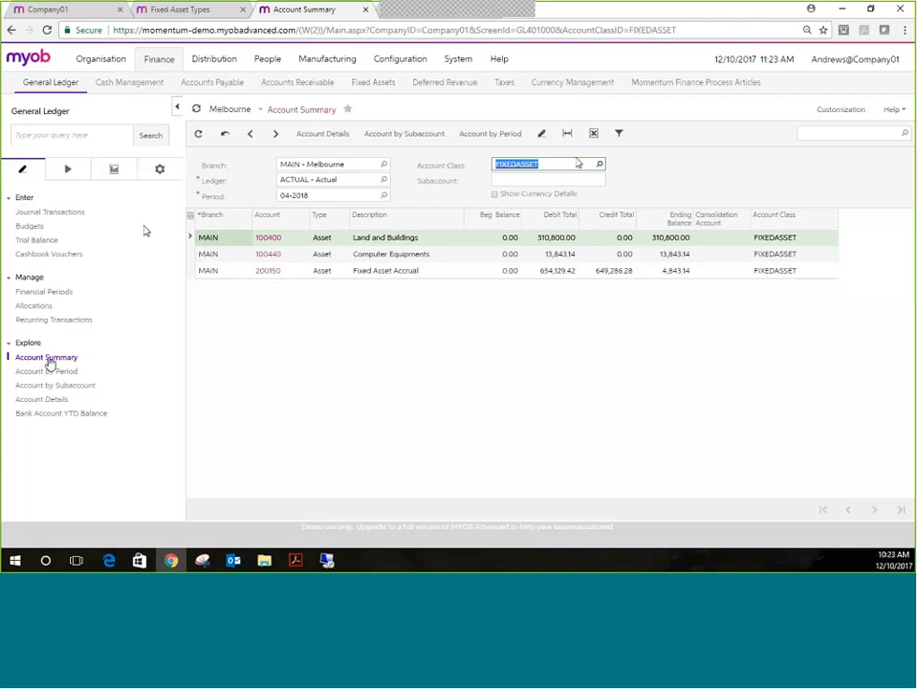
Step: Clear the Account Class filter in the Account Summary to list accounts of every class
text(a)
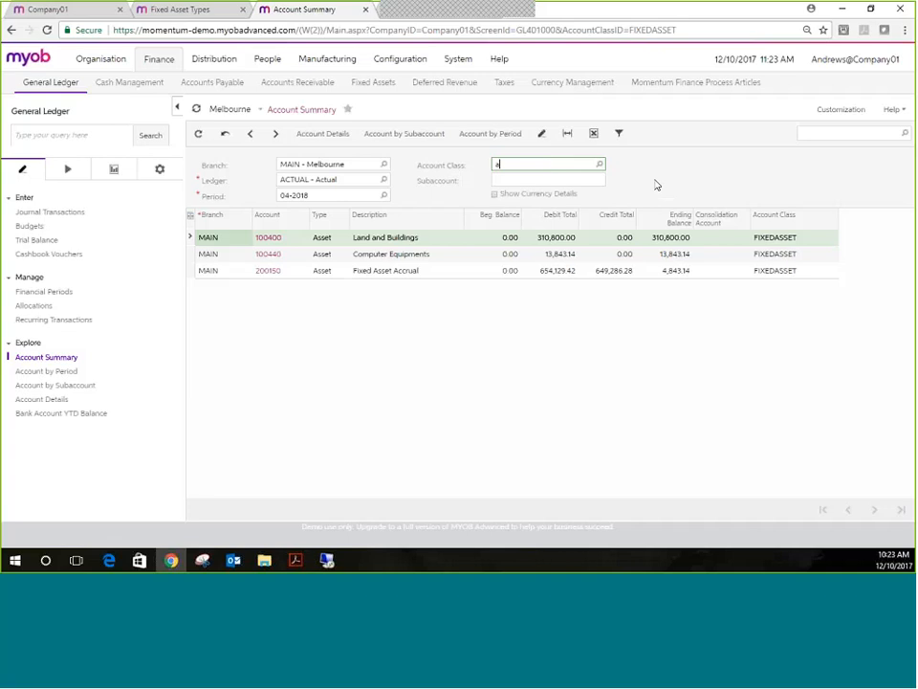
click(655, 188)
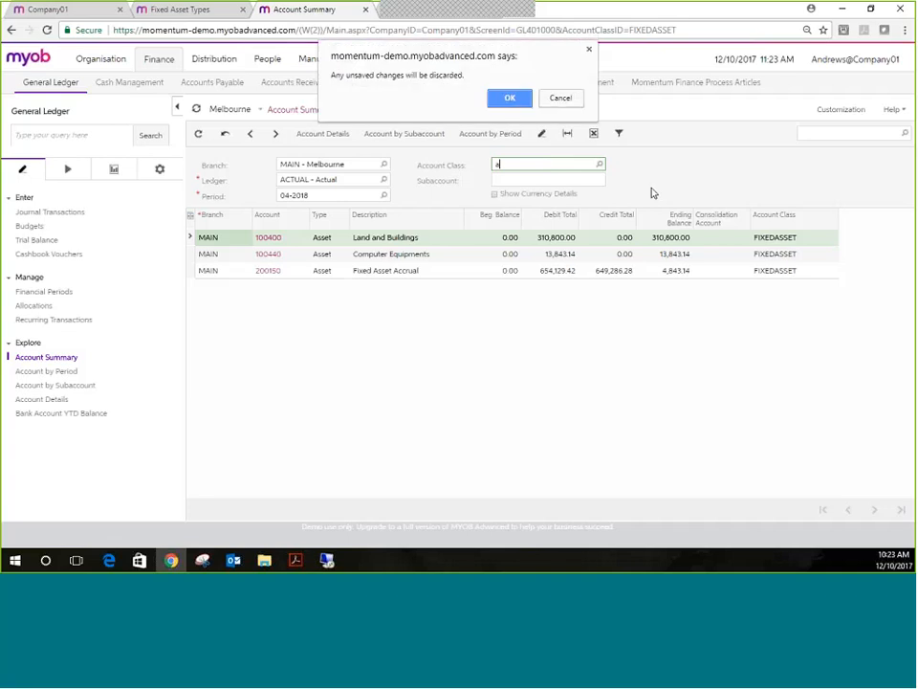
click(510, 98)
click(538, 165)
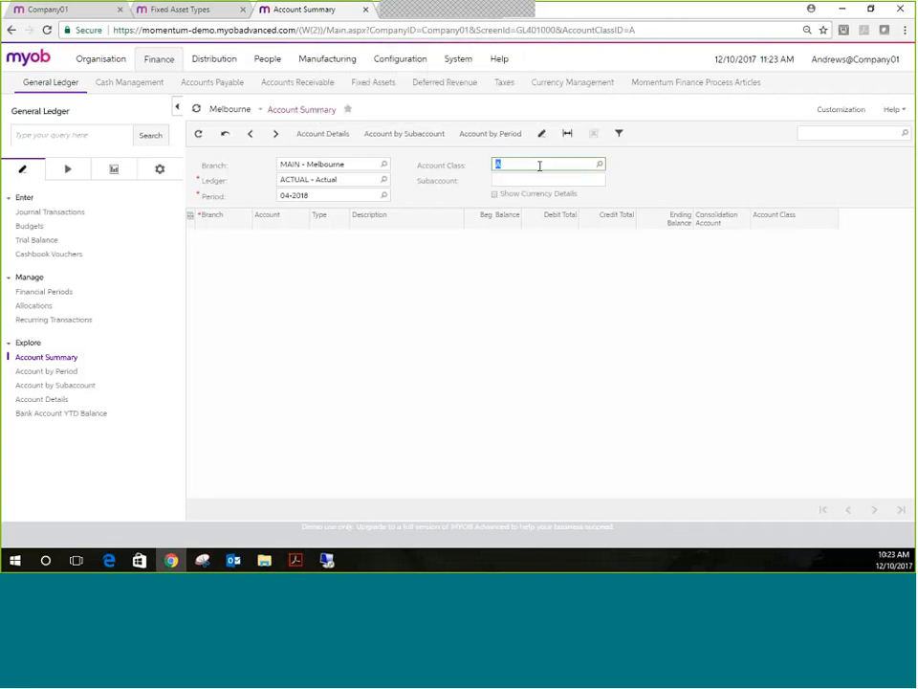
key(BackSpace)
key(Tab)
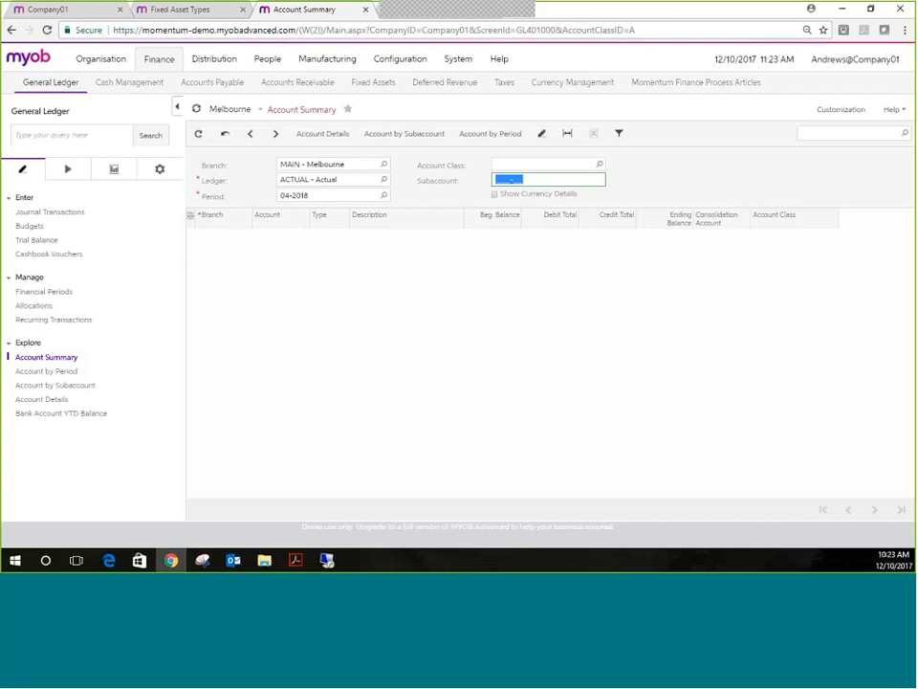
Step: Find the Fixed Asset Accrual account 200150 in the full account list and review all pages of its transaction details
click(878, 510)
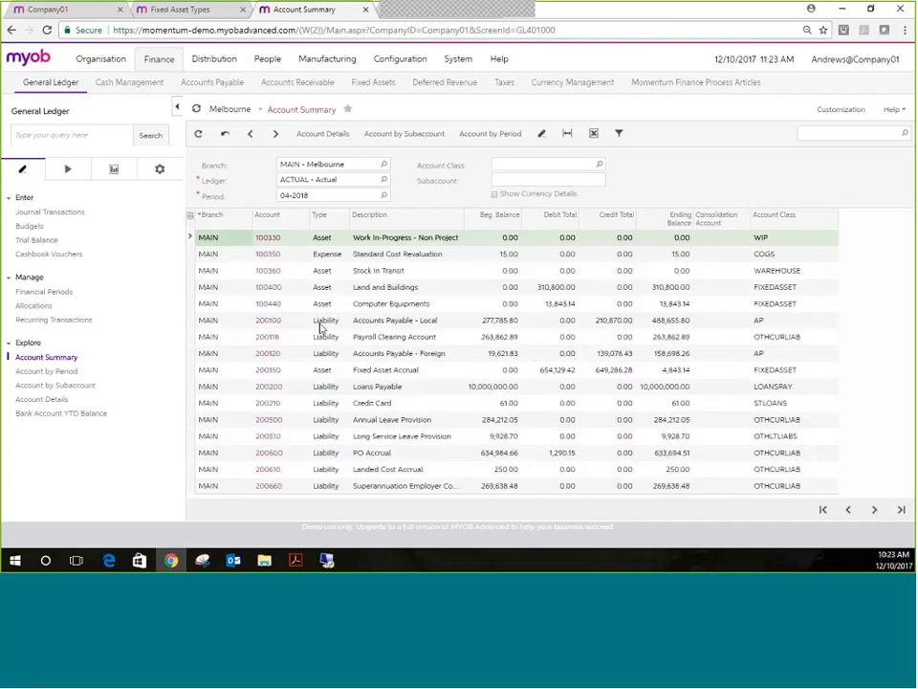
click(316, 374)
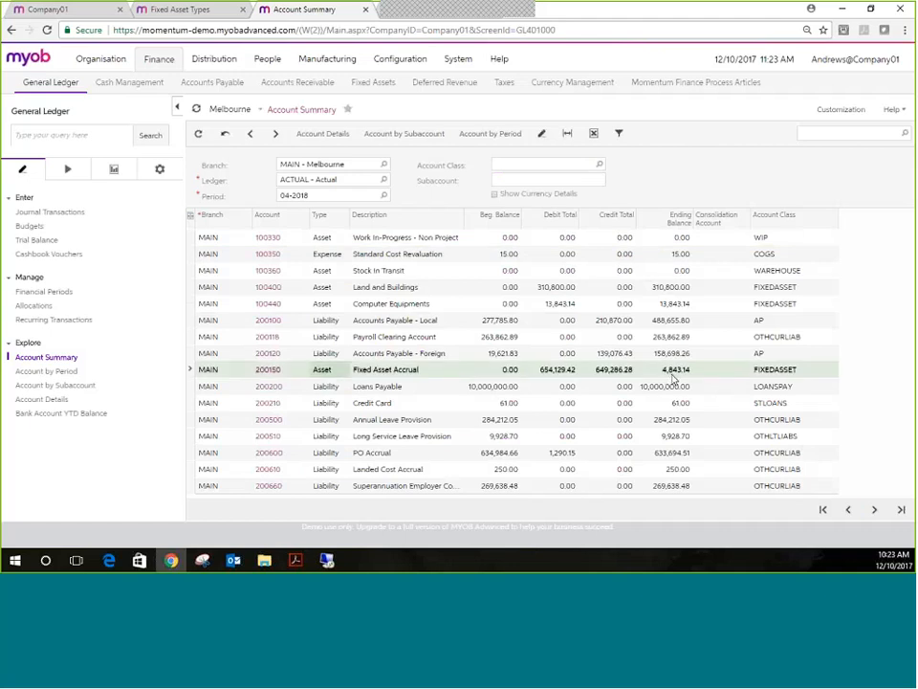
click(268, 370)
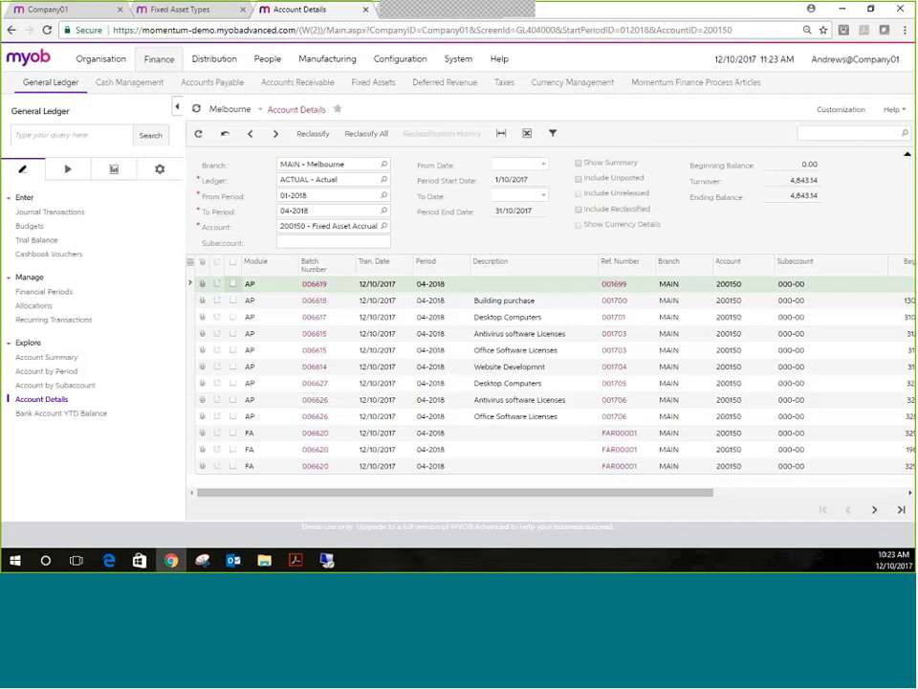
click(874, 509)
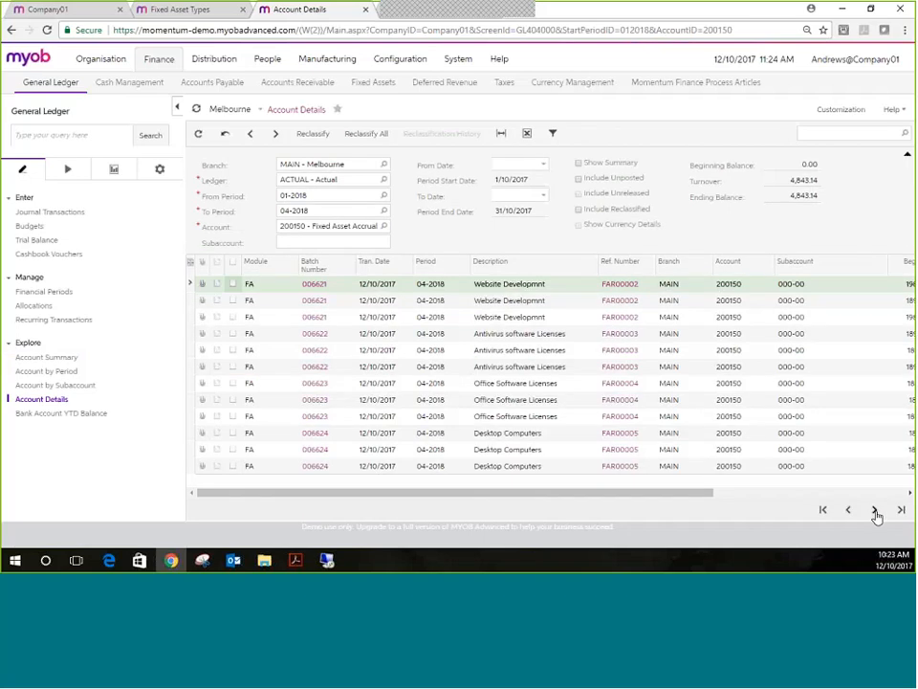
click(874, 511)
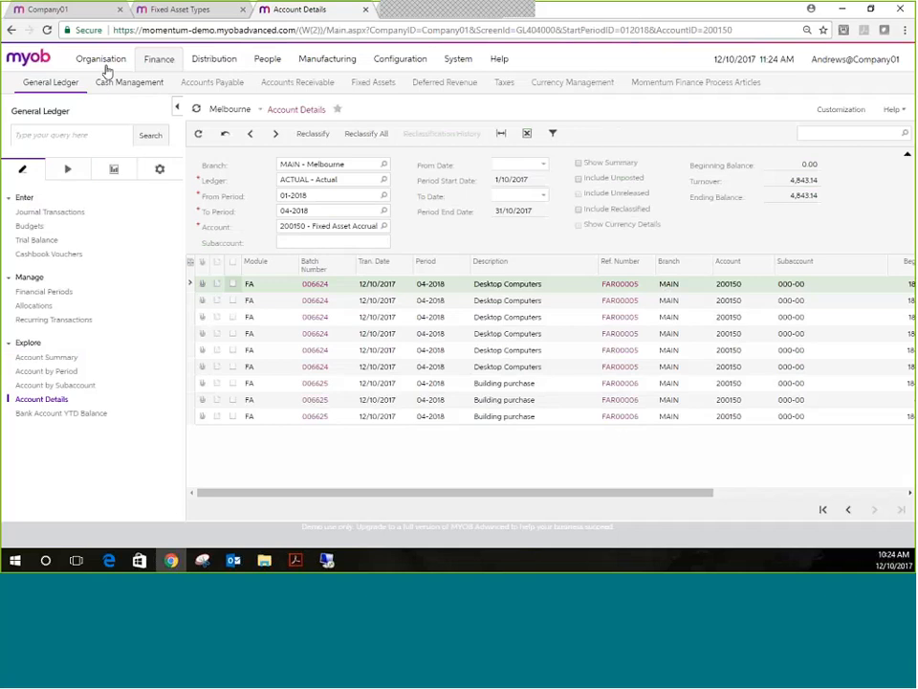
Step: Bring up Convert Purchases to Assets in the Fixed Assets module and review the open purchase lines for account 200150
click(374, 83)
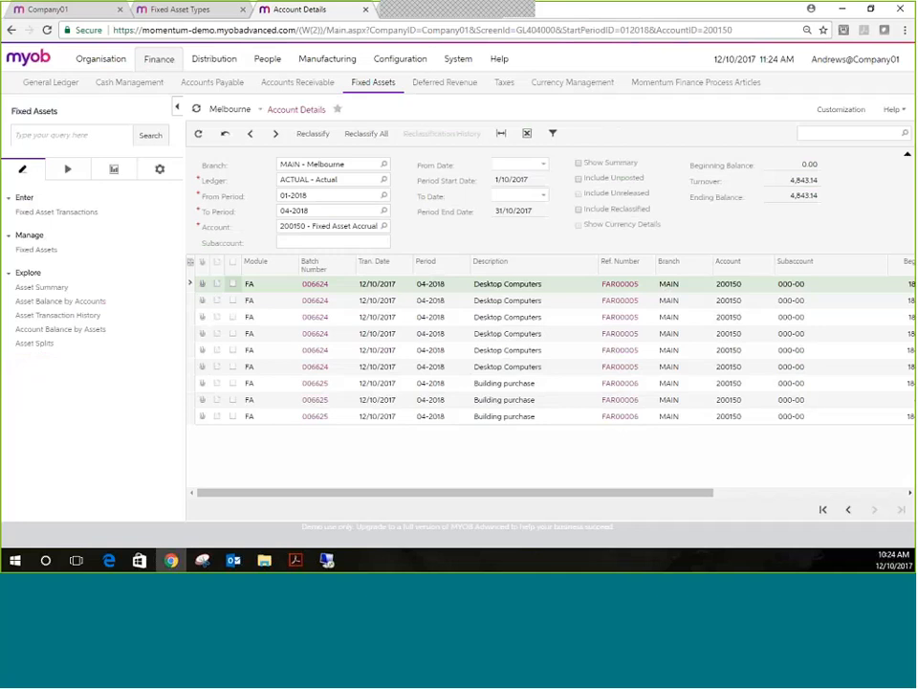
click(35, 111)
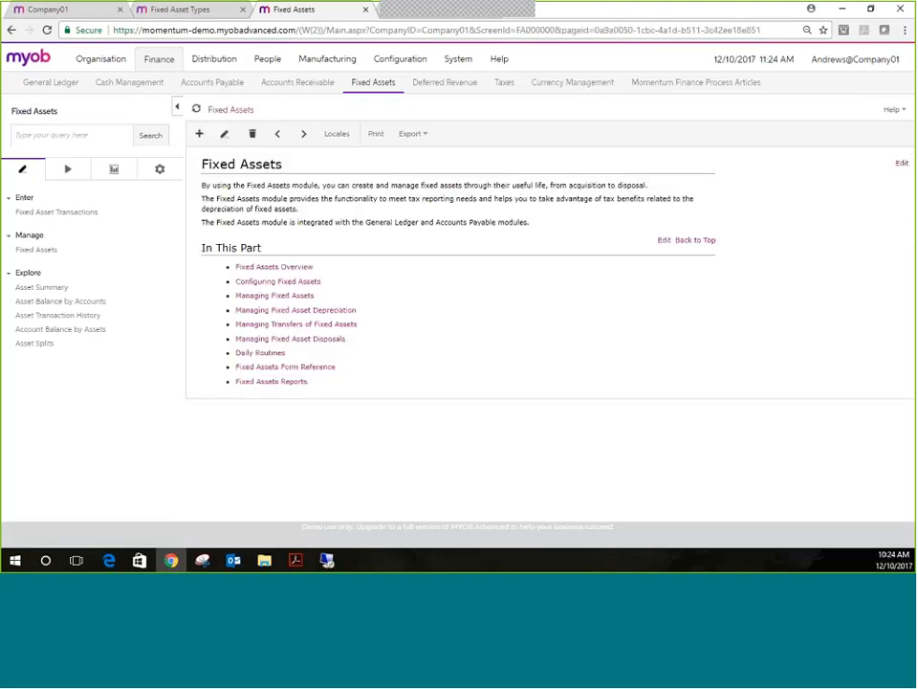
click(66, 173)
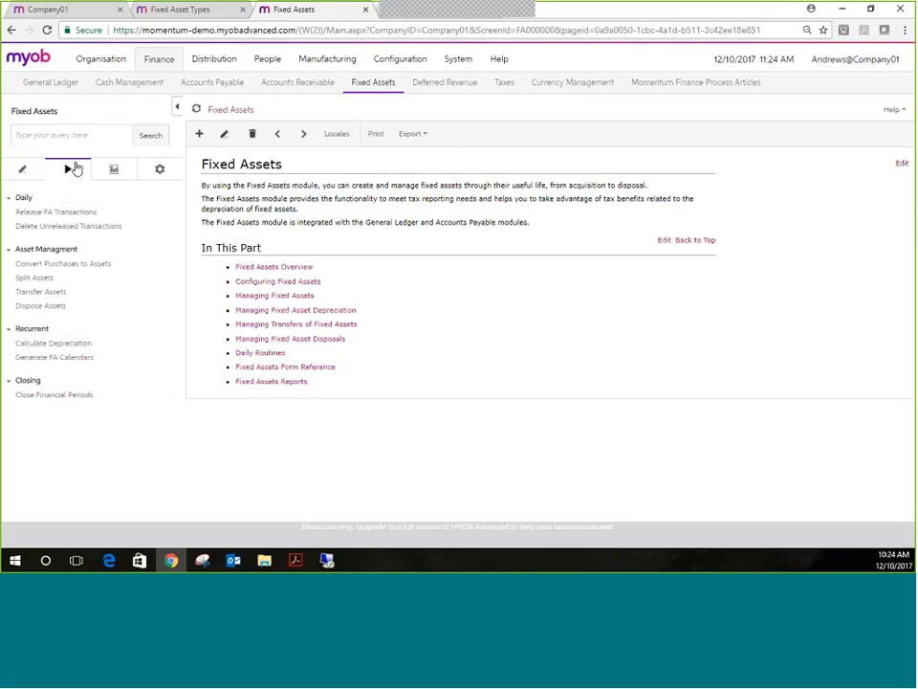
click(72, 268)
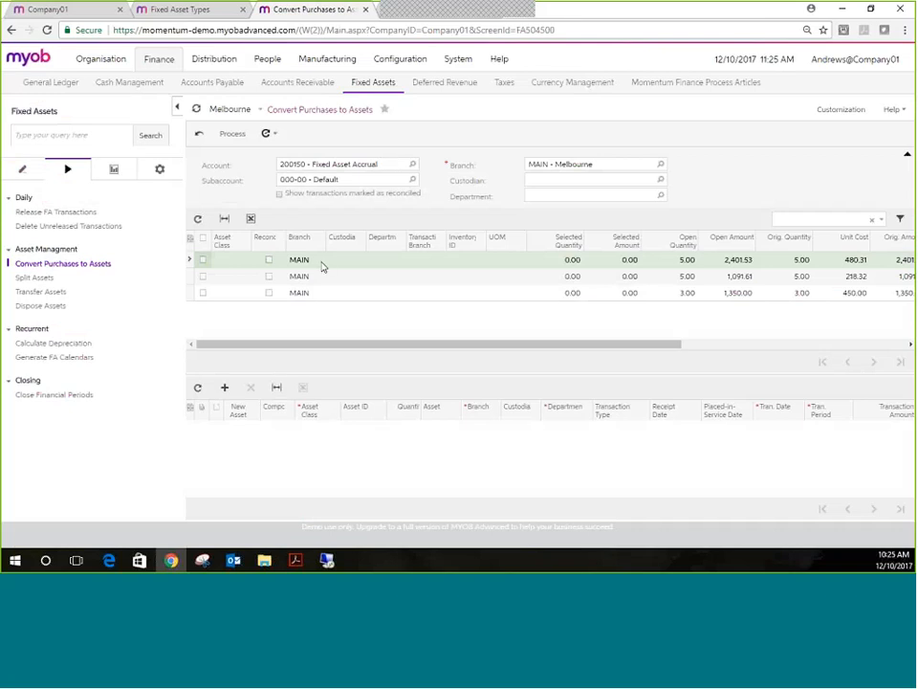
click(390, 178)
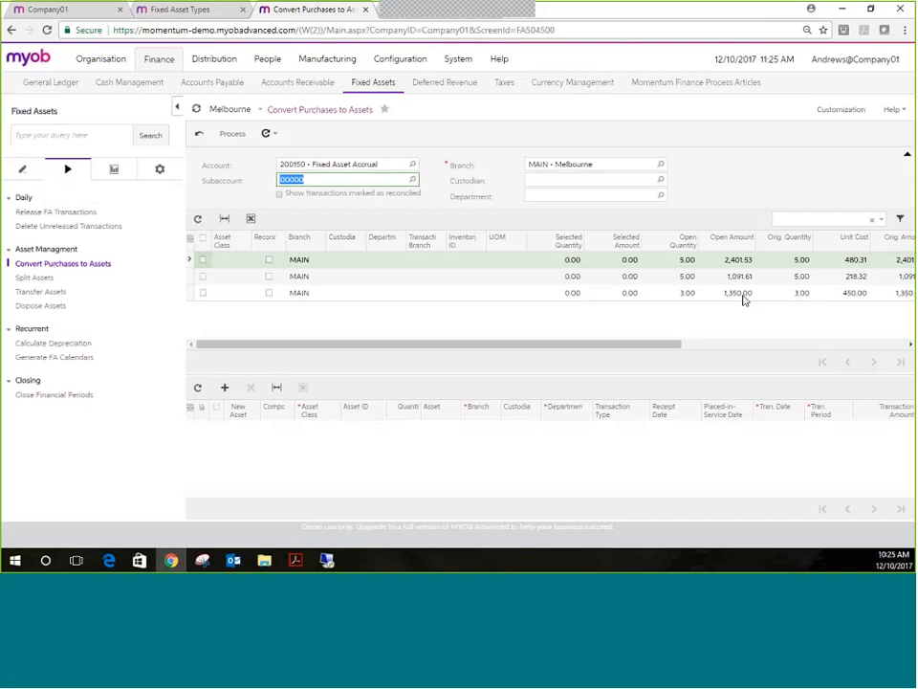
click(683, 345)
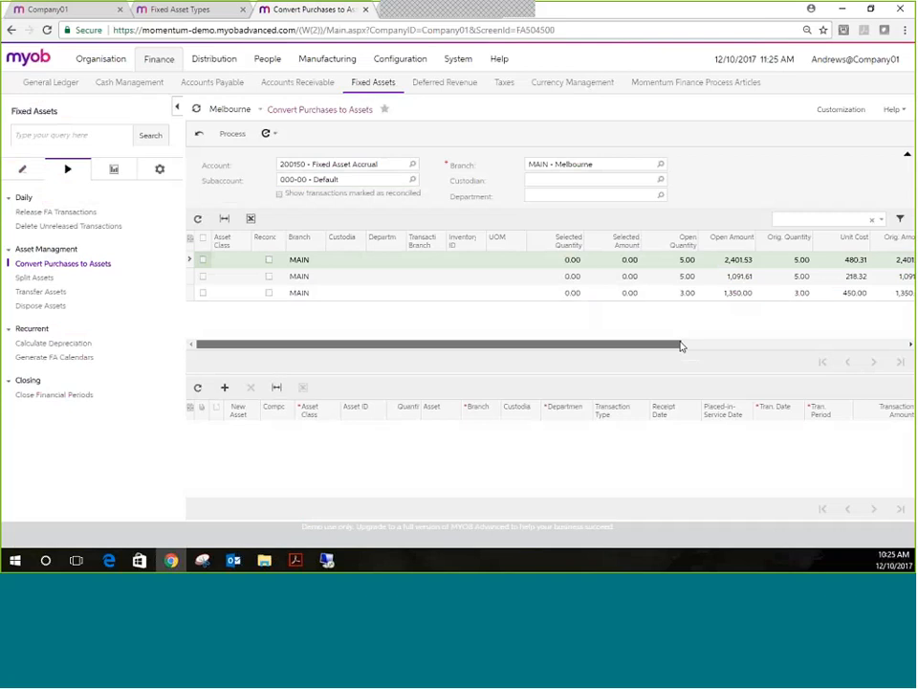
drag(835, 344, 568, 353)
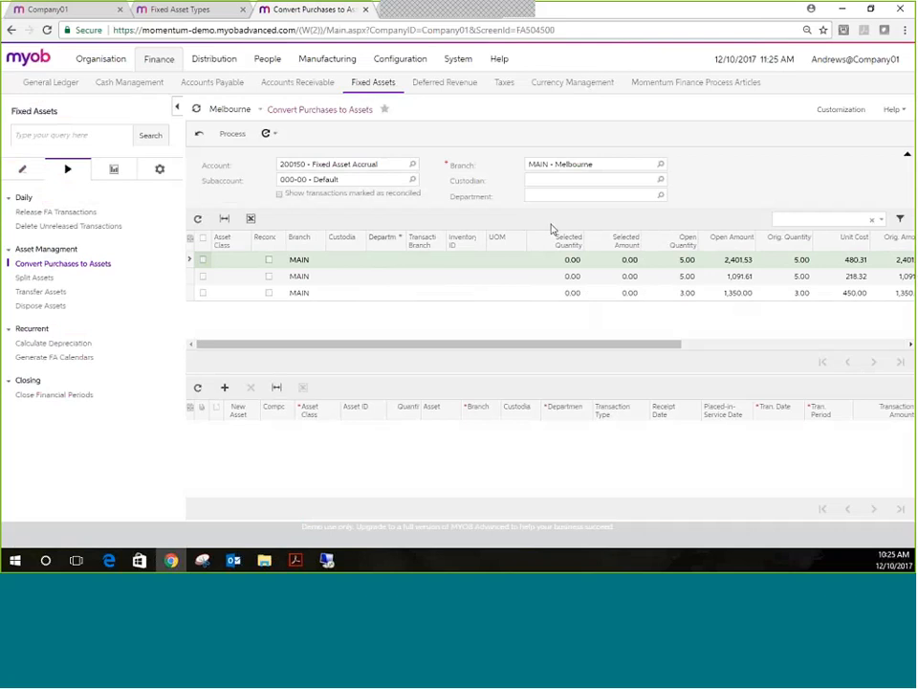
Step: Set the asset class of the first purchase line to SOFTWARE and check the line's transaction description
click(239, 264)
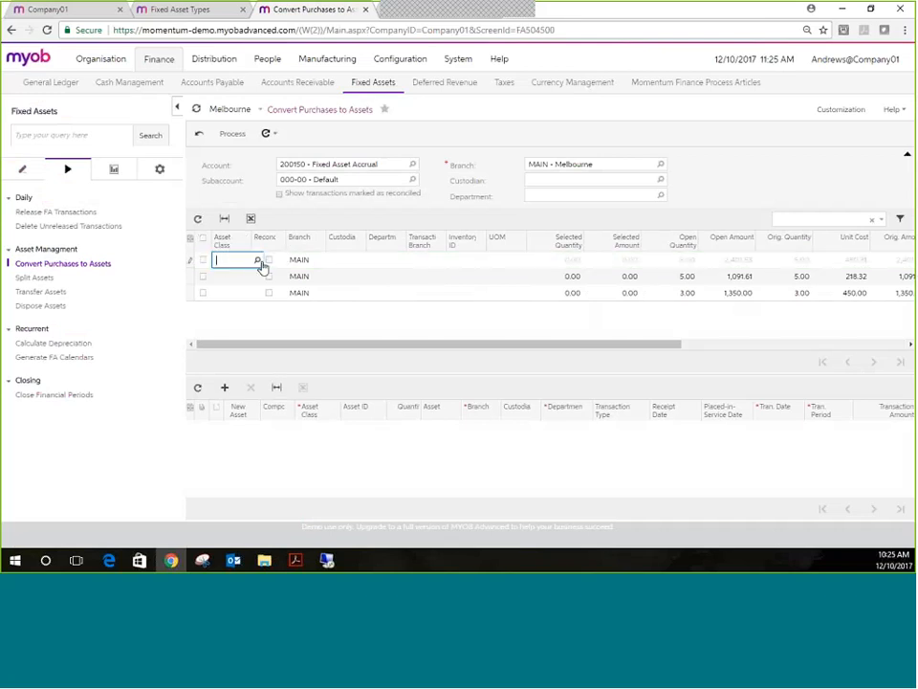
click(257, 262)
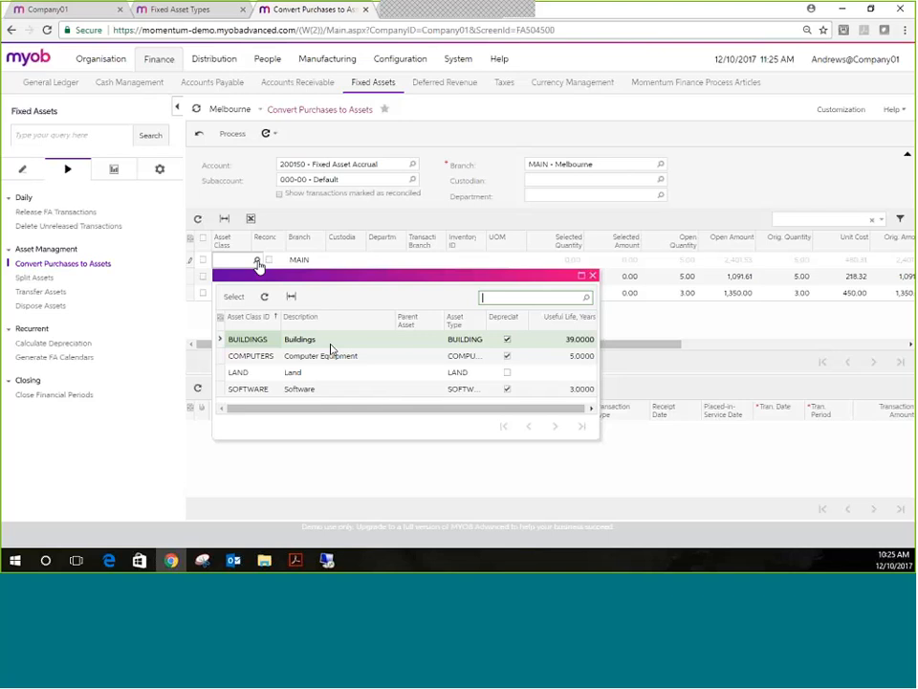
click(308, 390)
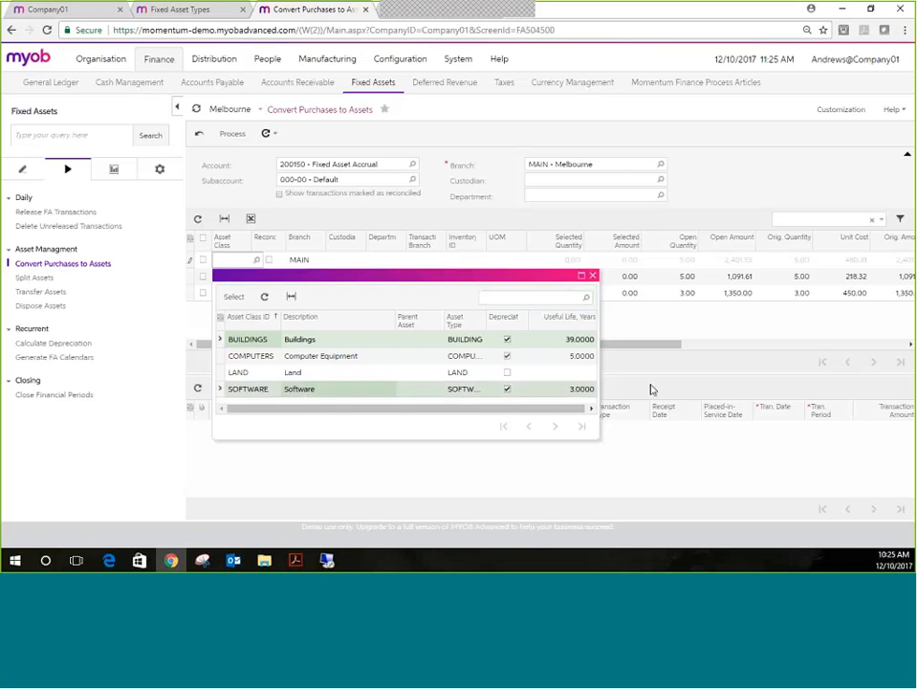
double_click(377, 391)
click(880, 346)
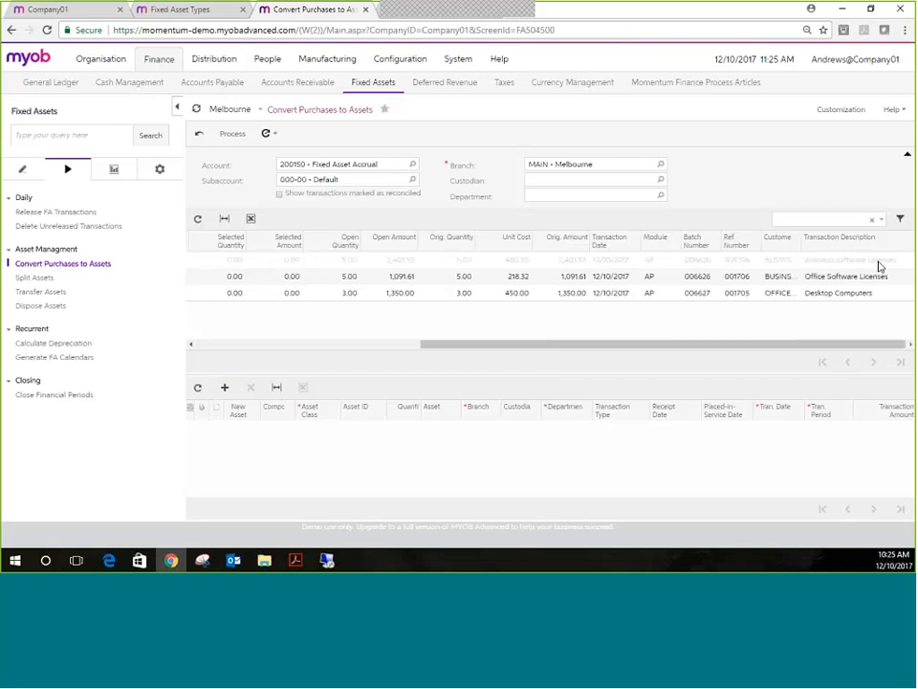
click(204, 347)
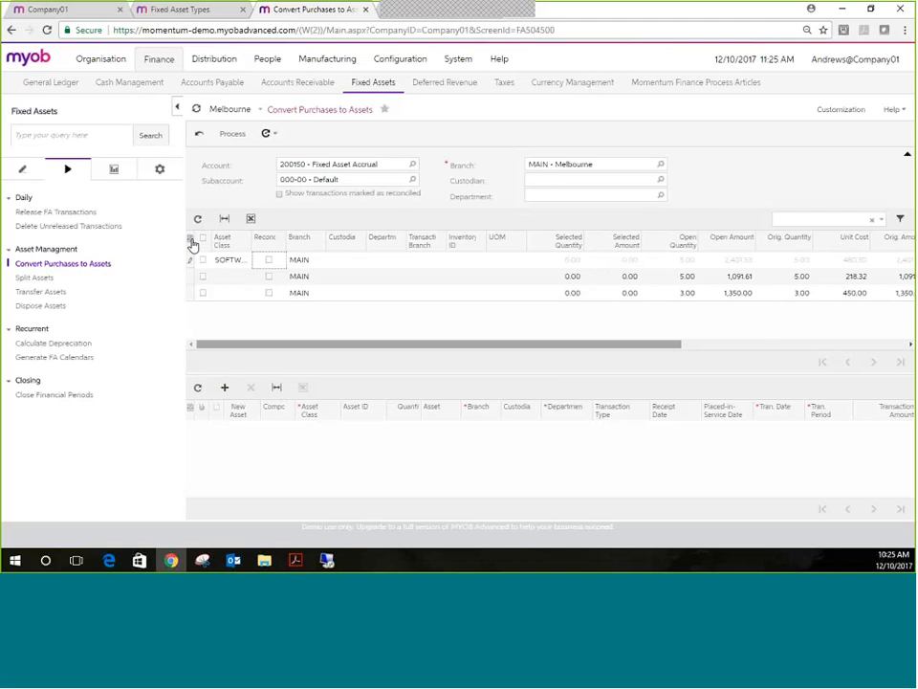
Step: Reorder the purchase grid's columns so that Transaction Description comes before Asset Class
click(191, 240)
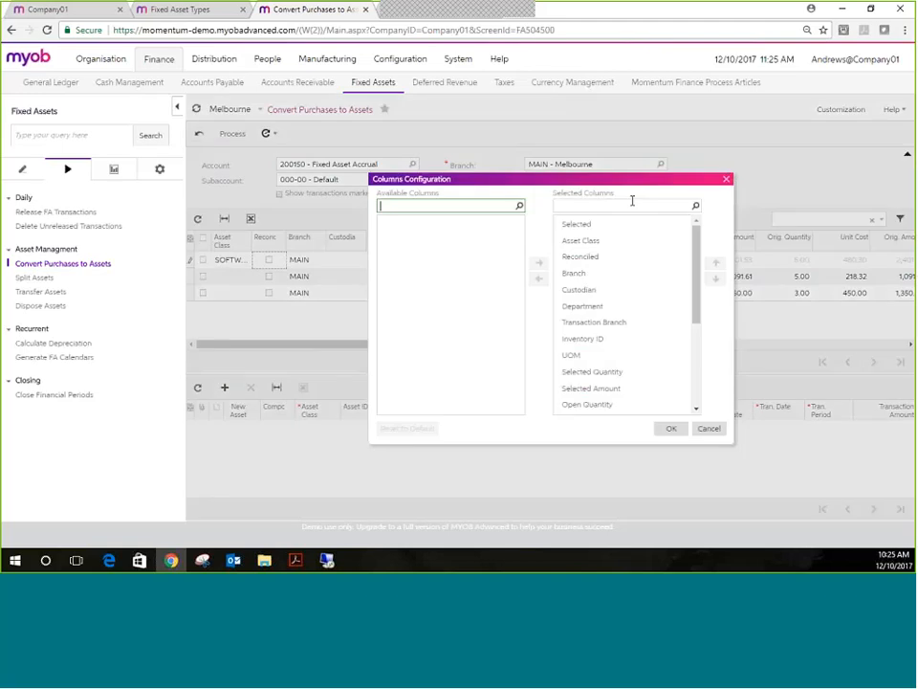
drag(698, 300, 693, 424)
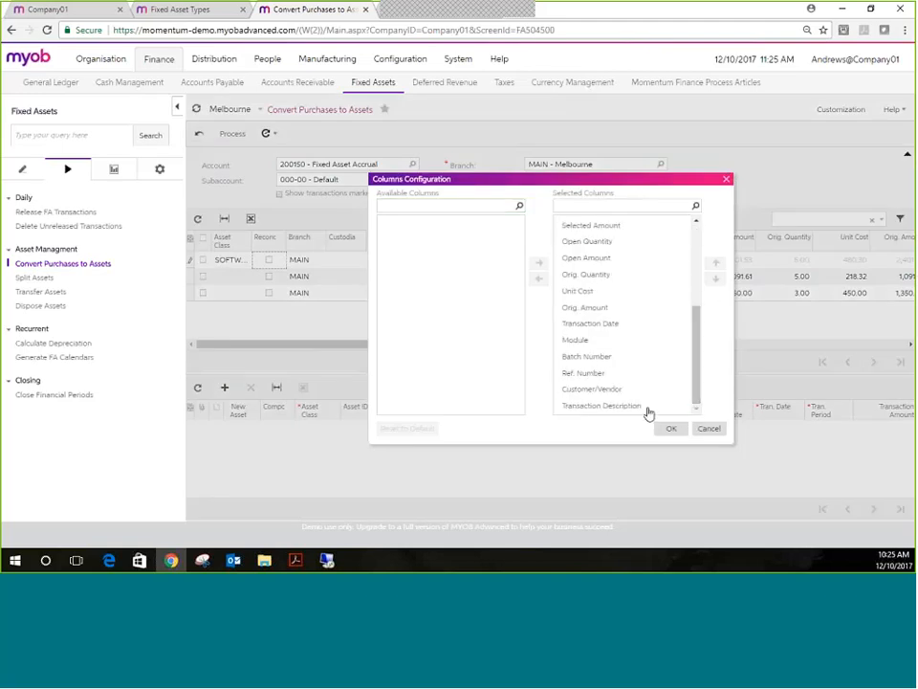
click(648, 408)
click(717, 264)
click(717, 264)
click(716, 264)
click(717, 264)
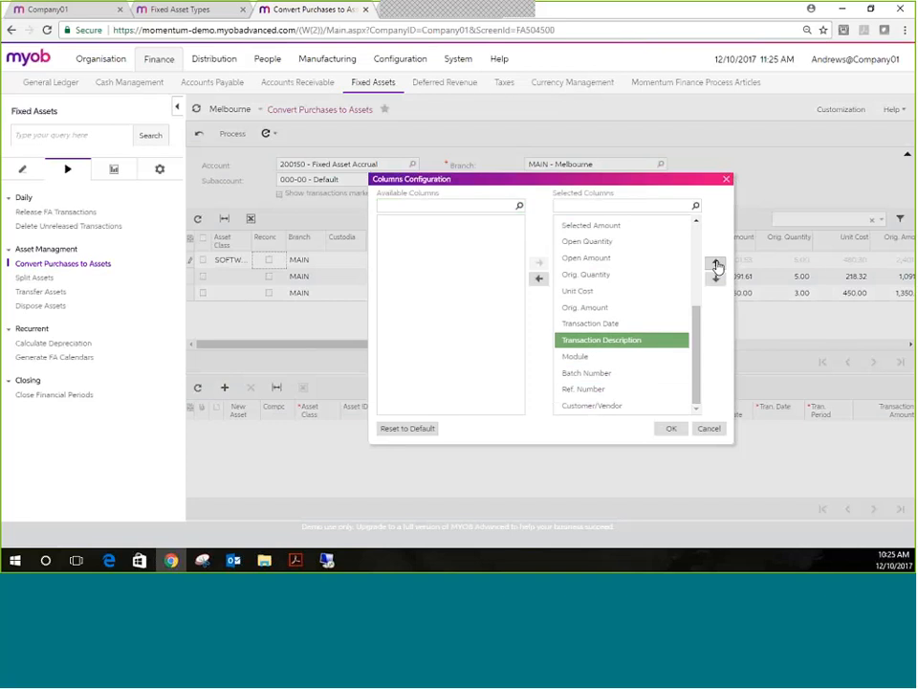
click(716, 264)
click(717, 264)
click(717, 264)
click(717, 264)
click(717, 264)
click(717, 264)
click(717, 264)
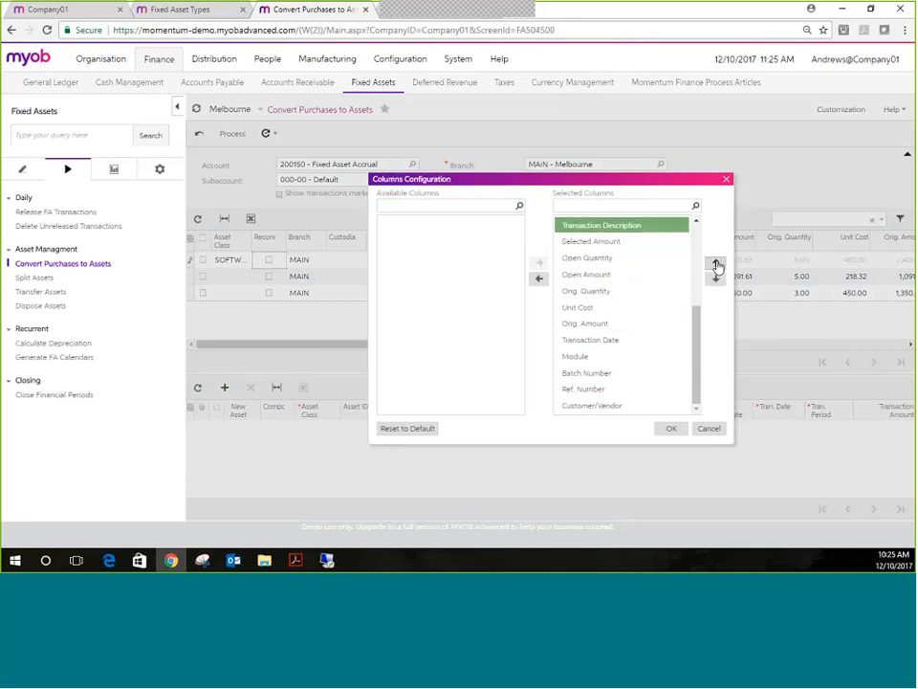
click(716, 264)
click(717, 264)
click(716, 264)
click(717, 264)
click(717, 264)
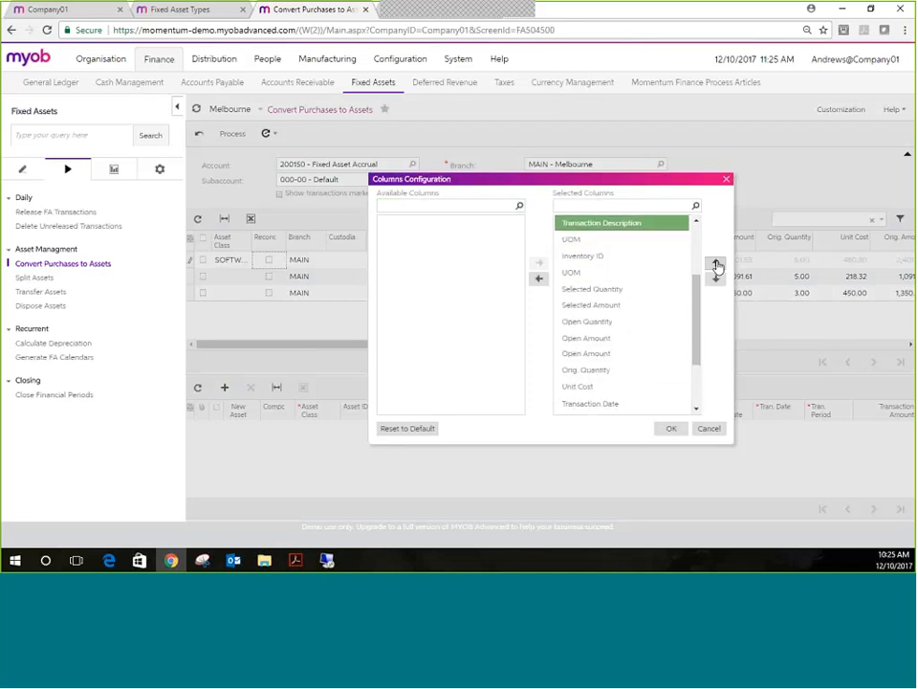
click(716, 264)
click(716, 264)
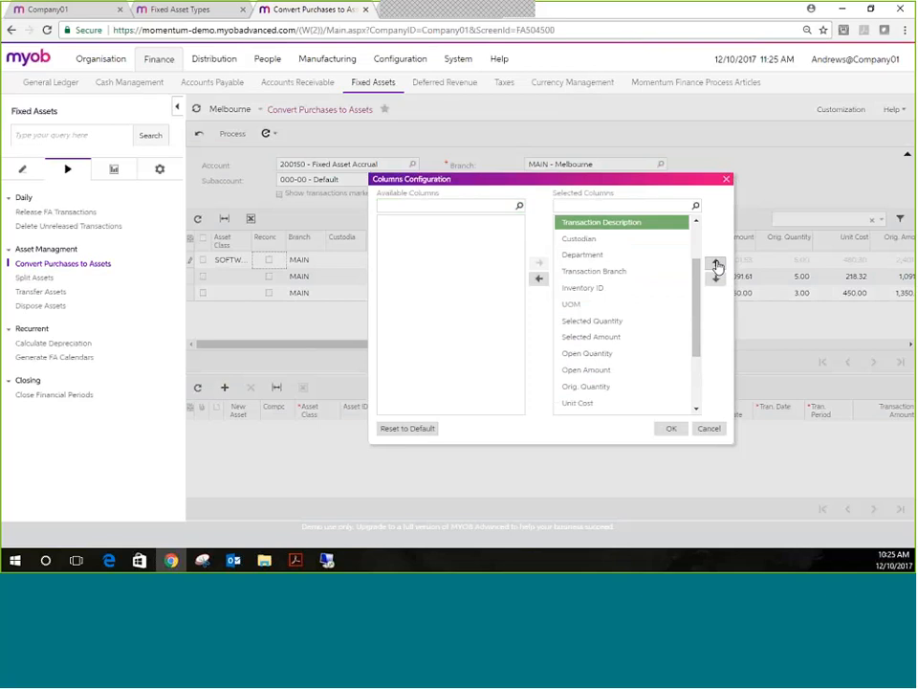
click(717, 264)
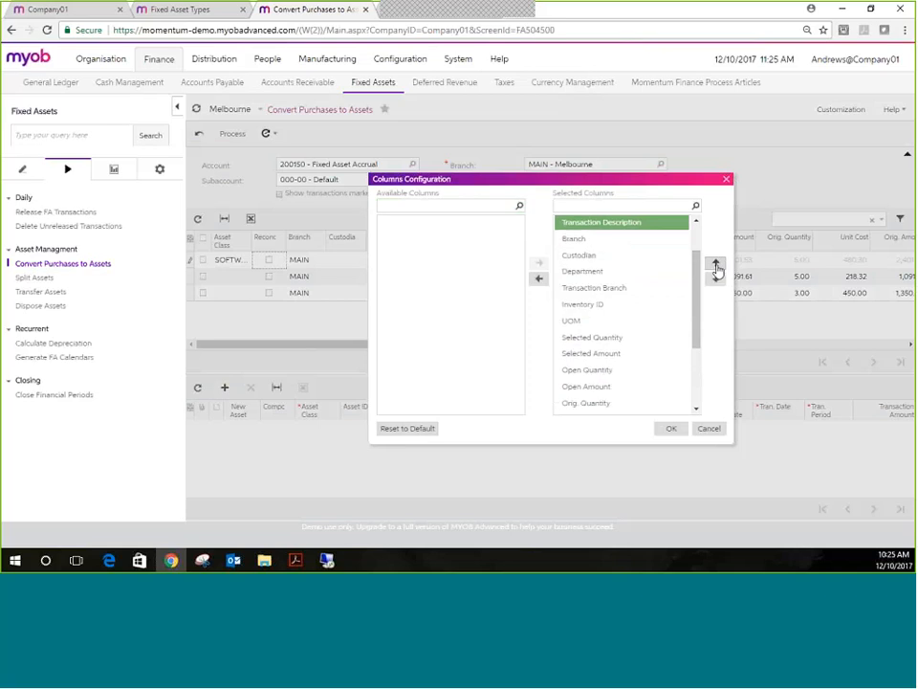
click(667, 430)
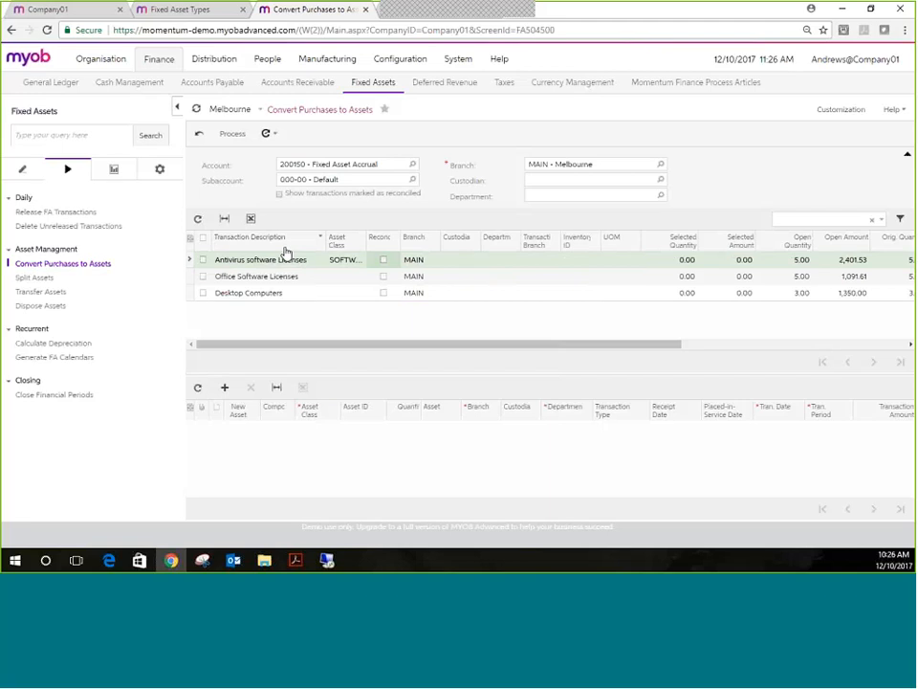
Step: Reposition the Transaction Description column between Branch and Custodian in the purchase grid
click(191, 239)
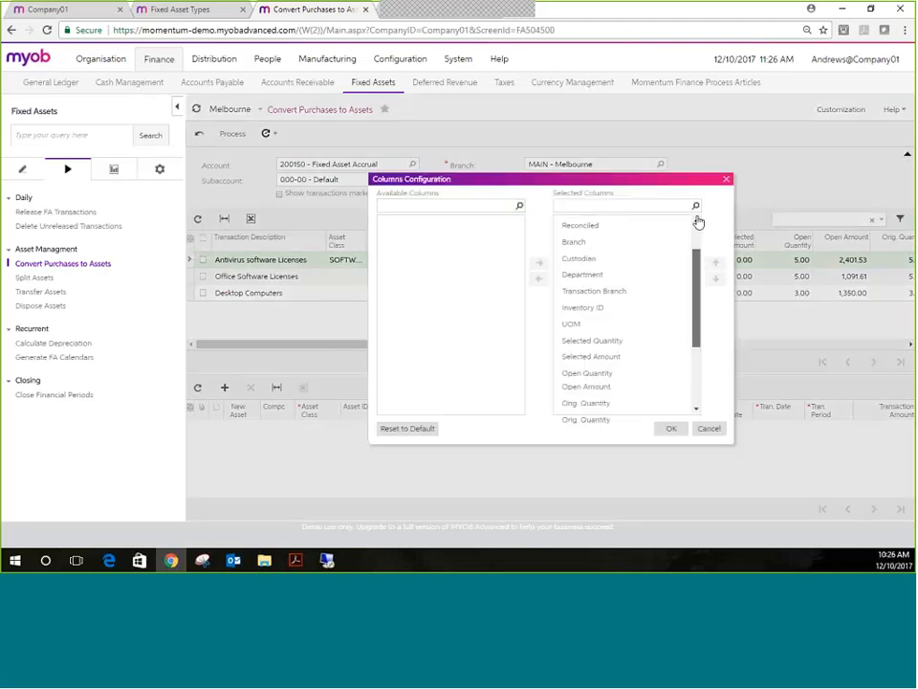
scroll(698, 222, up, 1)
click(677, 240)
click(715, 279)
click(715, 279)
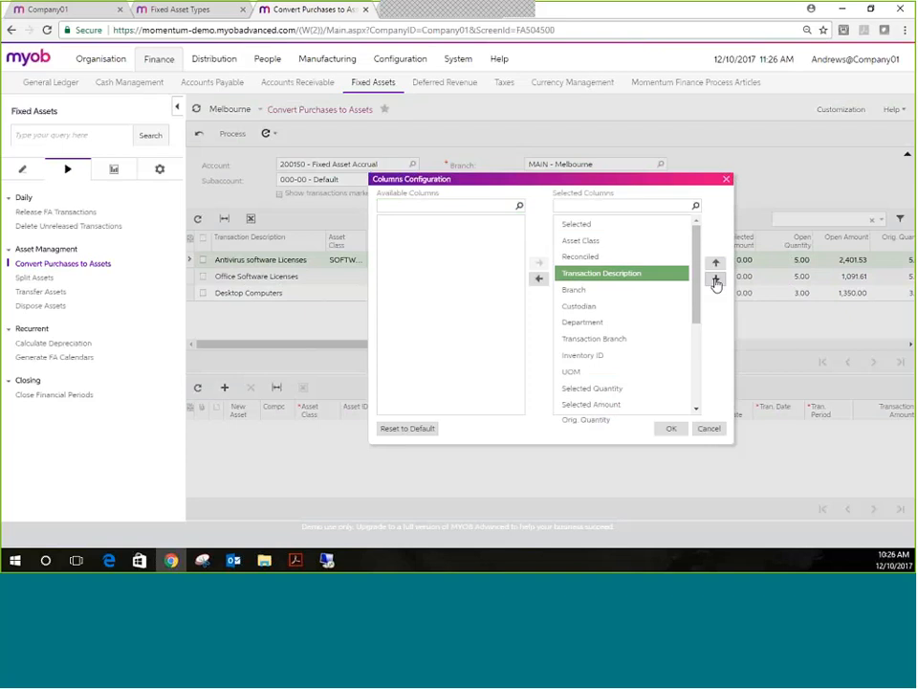
click(715, 279)
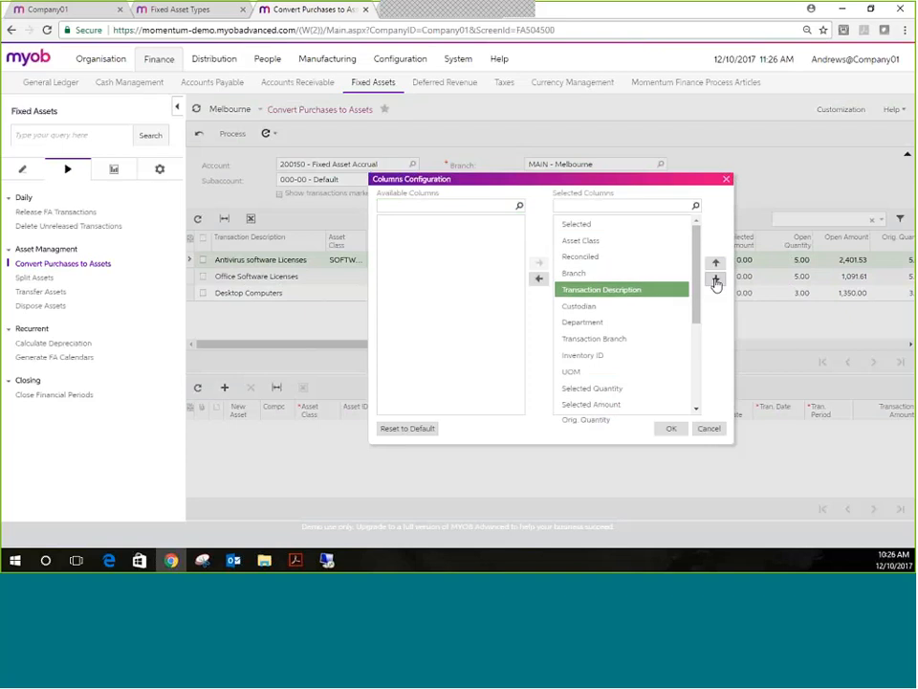
click(669, 428)
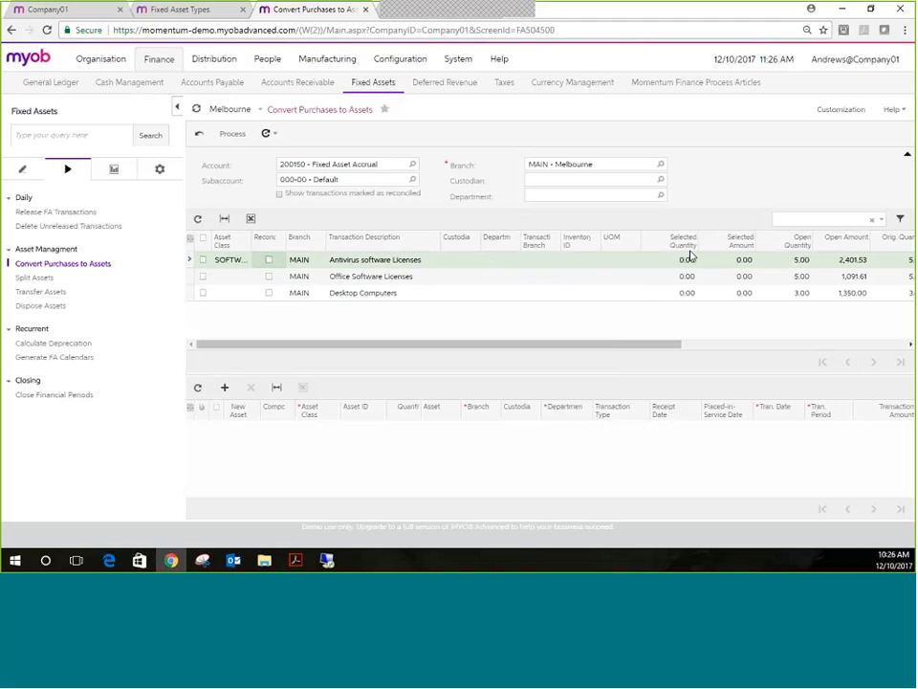
Step: Assign the CUSTSER department to the Antivirus software Licenses purchase line
click(507, 266)
click(525, 260)
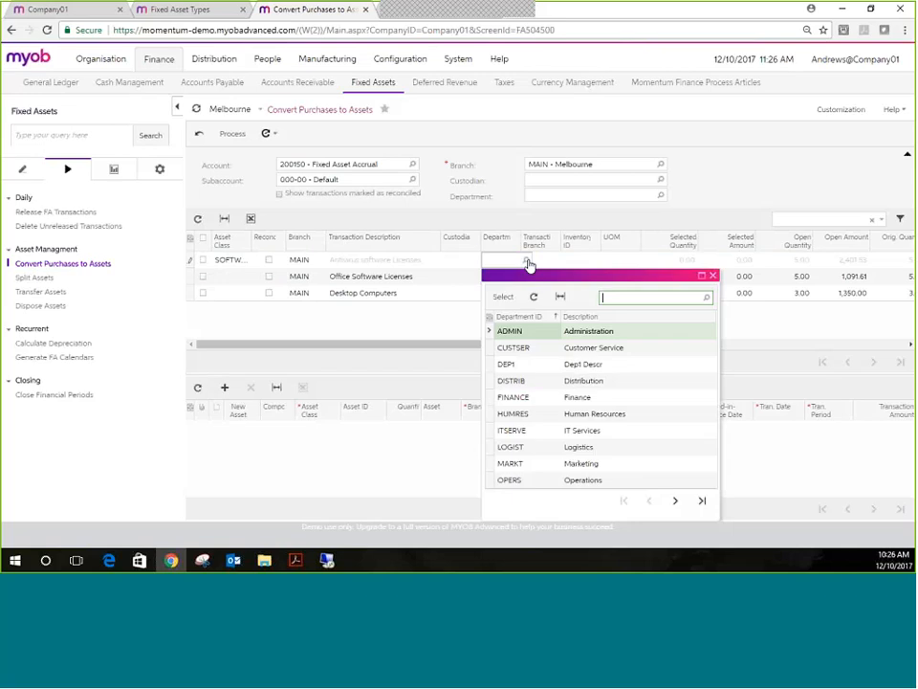
double_click(504, 347)
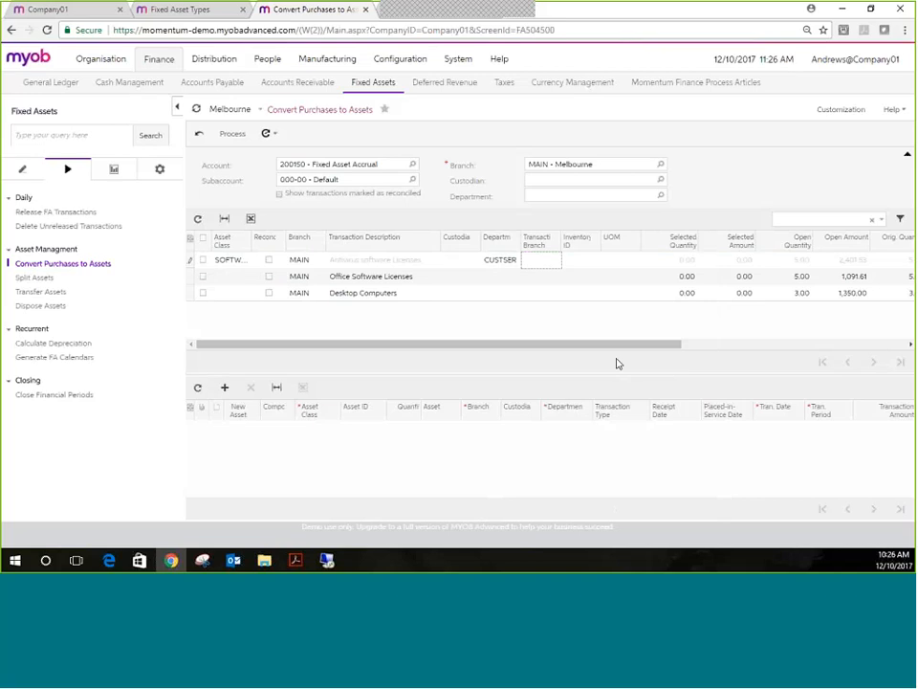
Step: Select the Antivirus software Licenses purchase line for conversion and look over the asset lines generated from it
drag(595, 344, 466, 362)
click(203, 260)
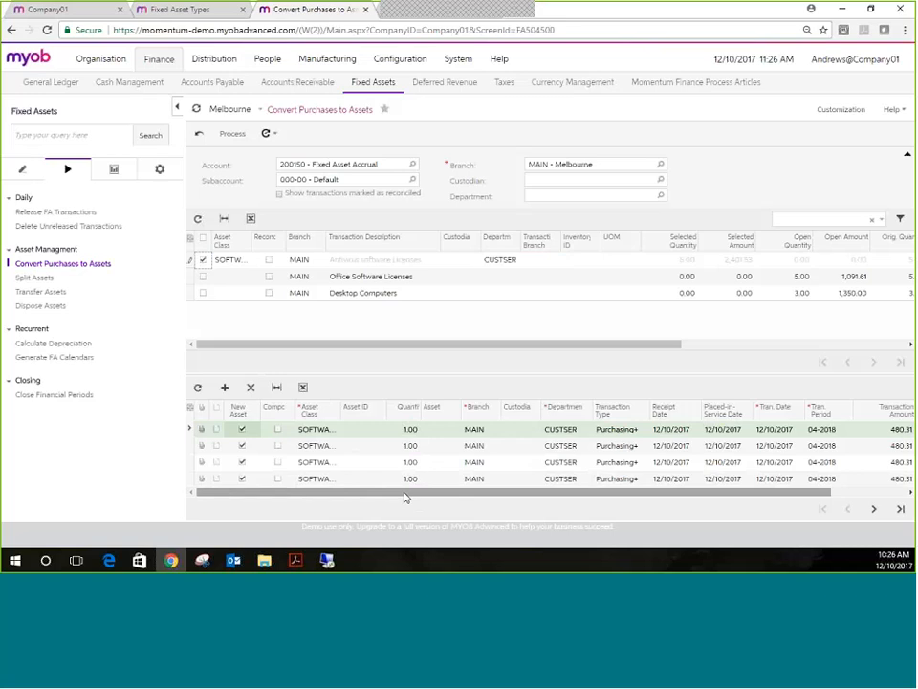
drag(405, 497, 348, 498)
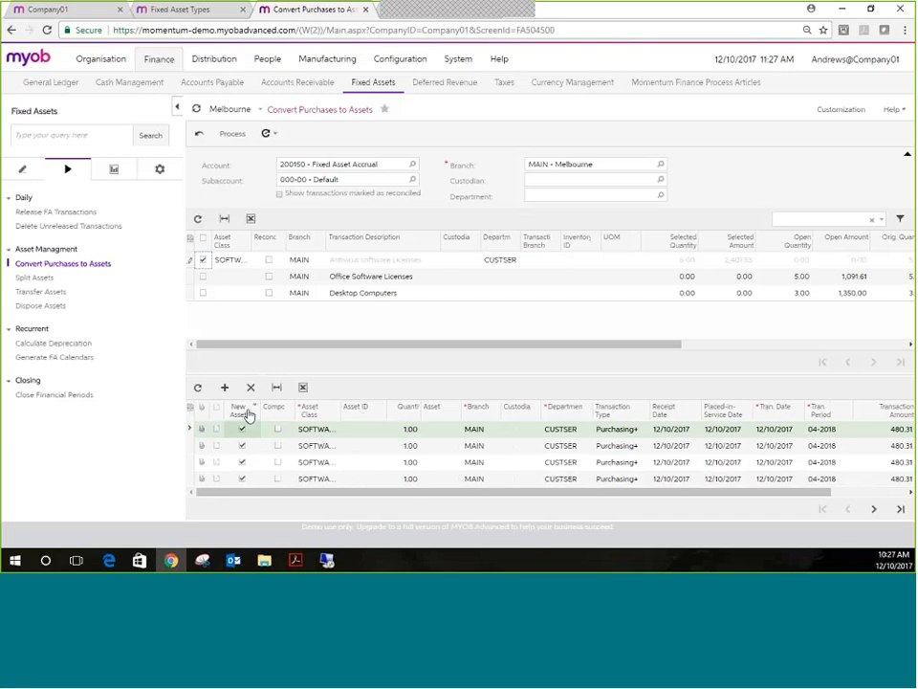
Step: Set the first generated Antivirus software Licenses asset line to quantity 5 and transaction amount 2,401.53
click(401, 431)
click(403, 432)
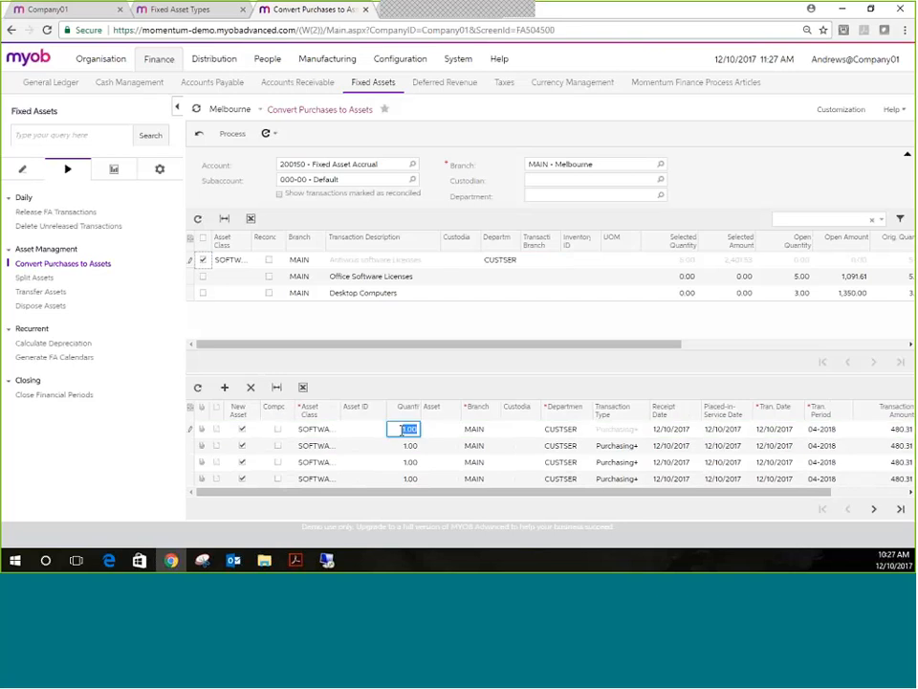
text(5)
key(Tab)
key(Tab)
key(Tab)
key(Tab)
key(Tab)
key(Tab)
key(Tab)
key(Tab)
key(Tab)
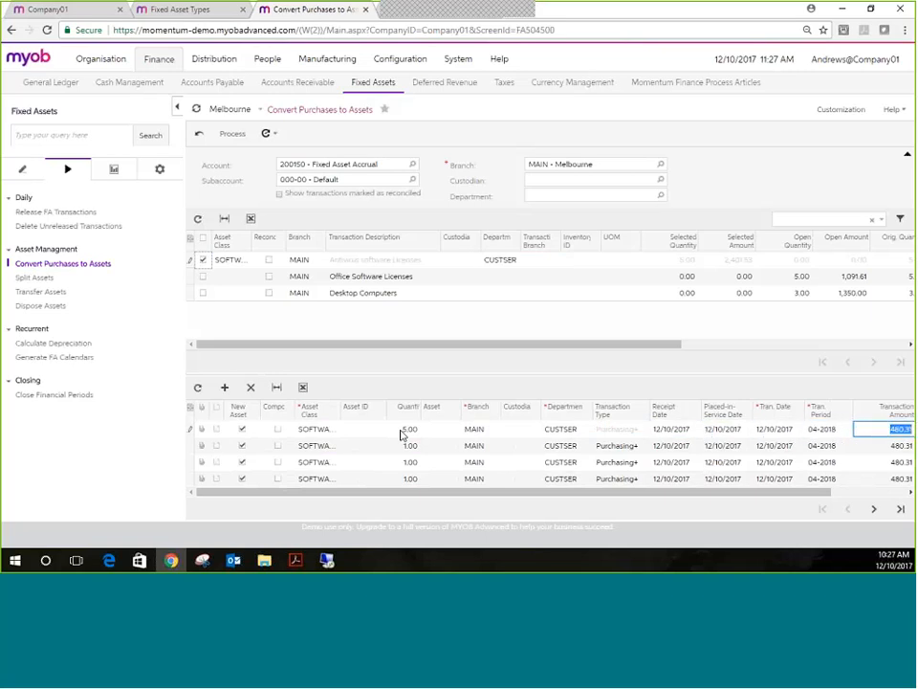
text(2,4)
text(01.5)
text(3)
key(Tab)
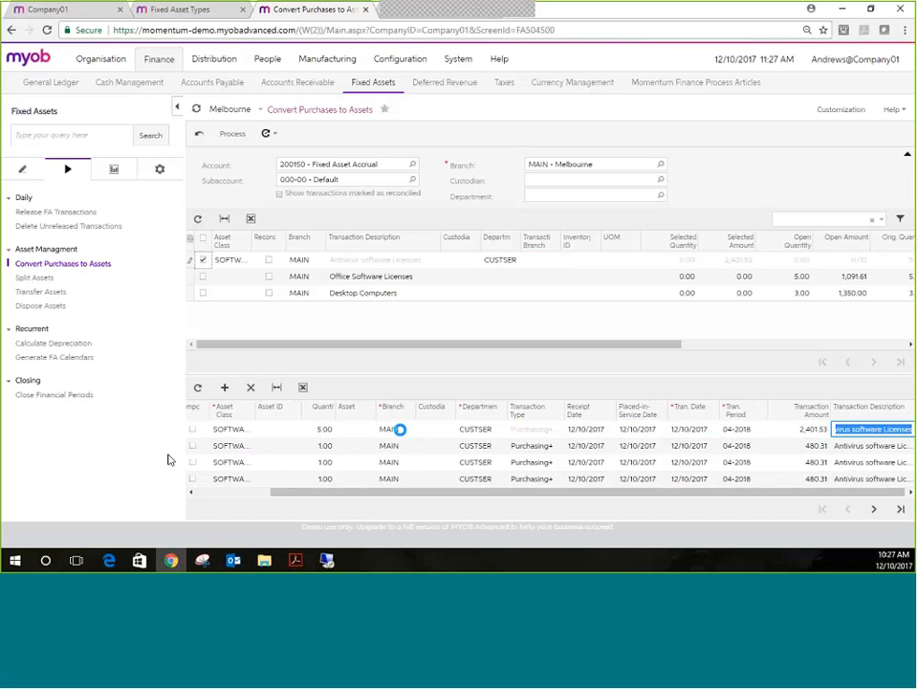
Step: Delete the surplus one-unit Antivirus software Licenses asset lines, keeping only the five-unit line
click(283, 450)
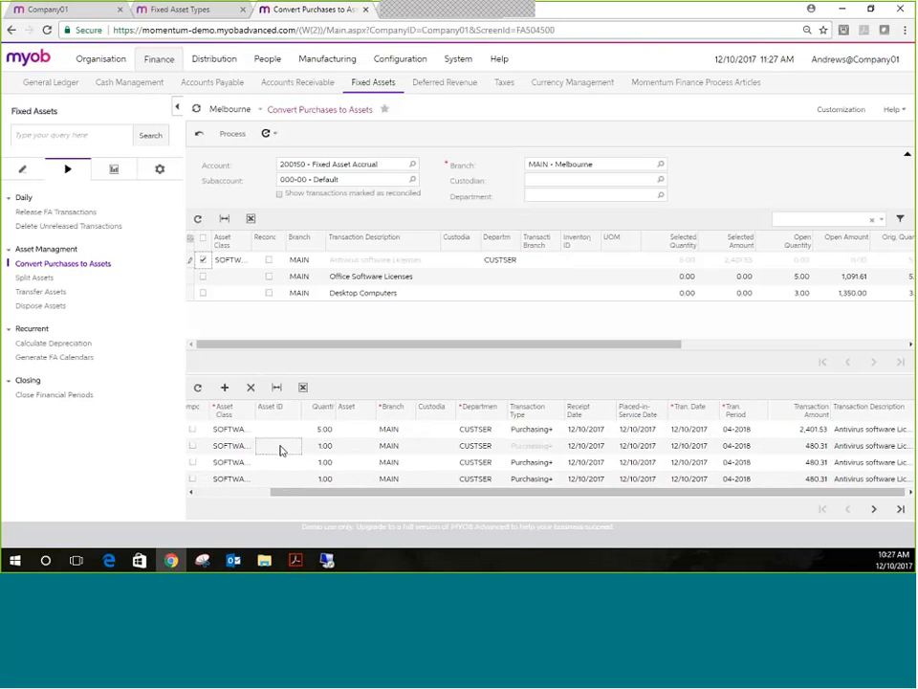
click(251, 388)
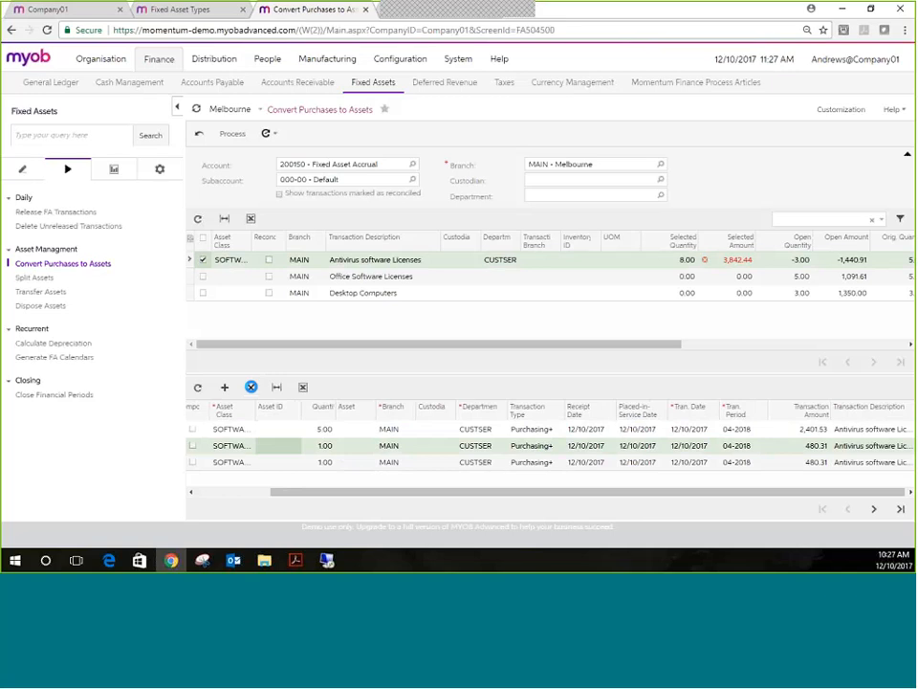
click(250, 388)
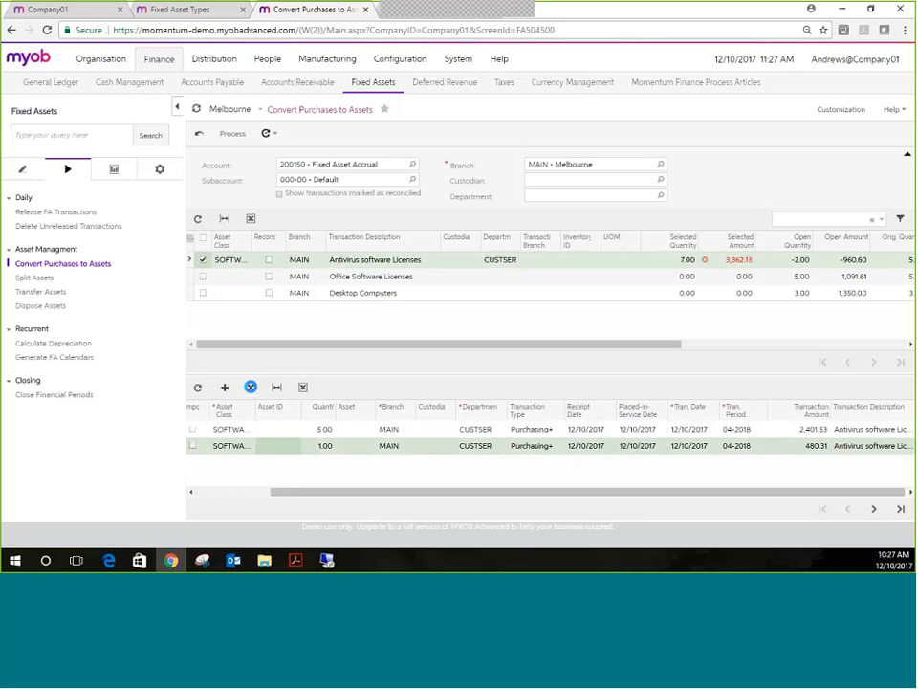
click(197, 388)
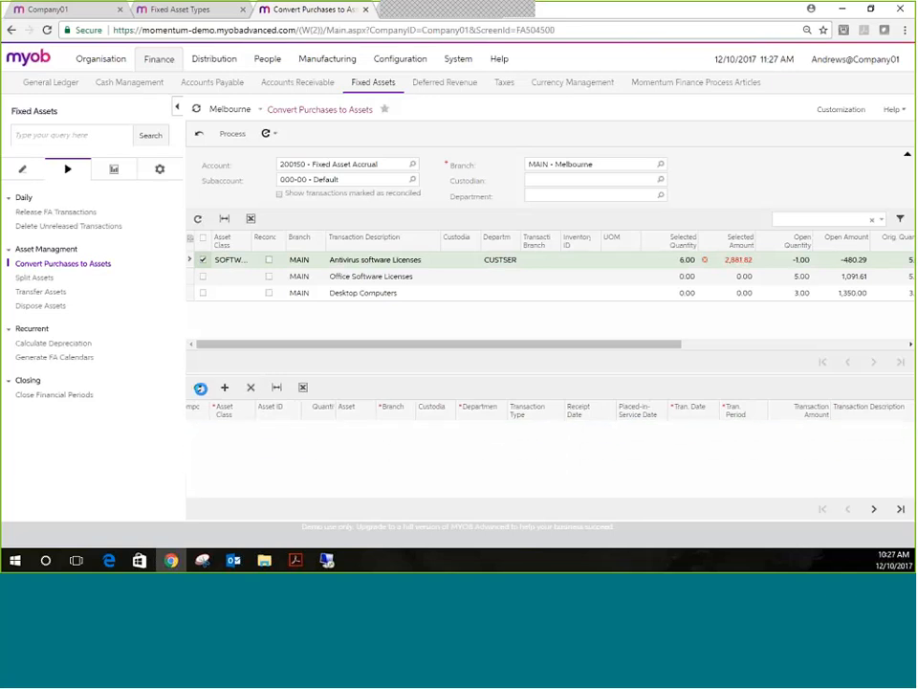
click(250, 446)
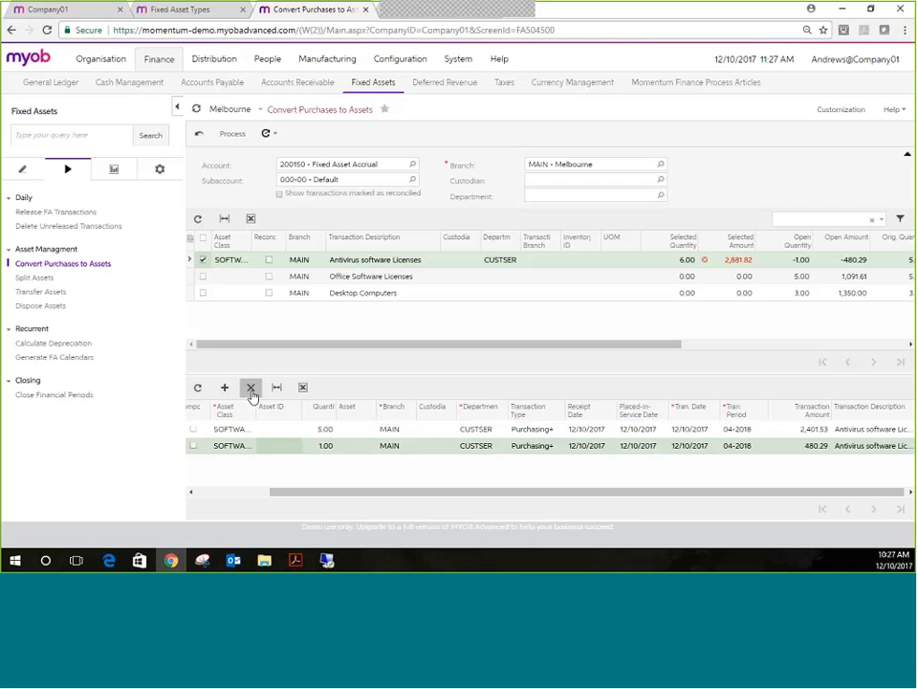
click(250, 389)
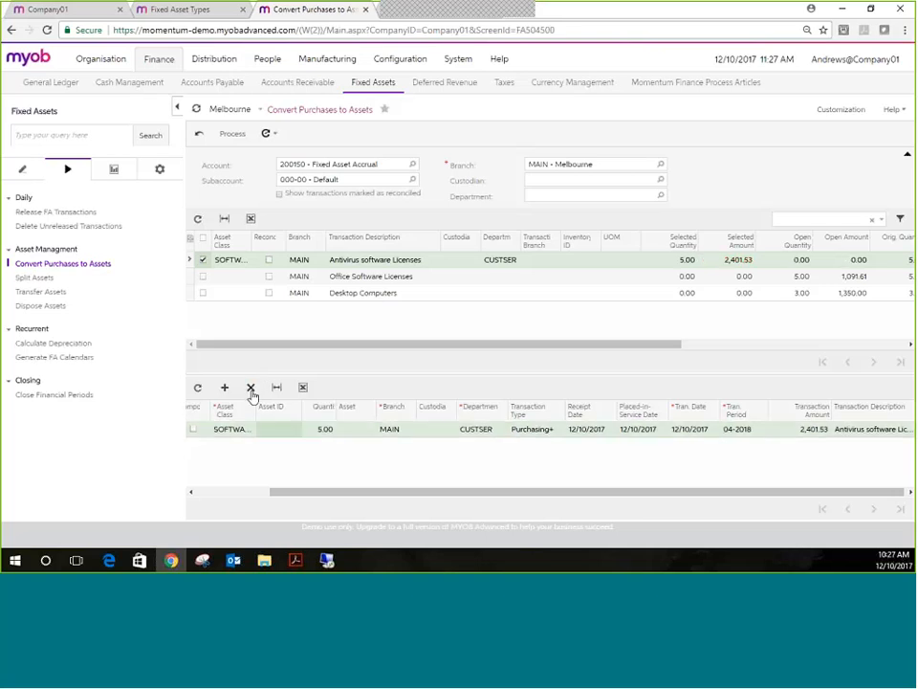
Step: Process the conversion of the Antivirus software Licenses purchase and reset the form to reload the remaining purchases
scroll(400, 497, left, 3)
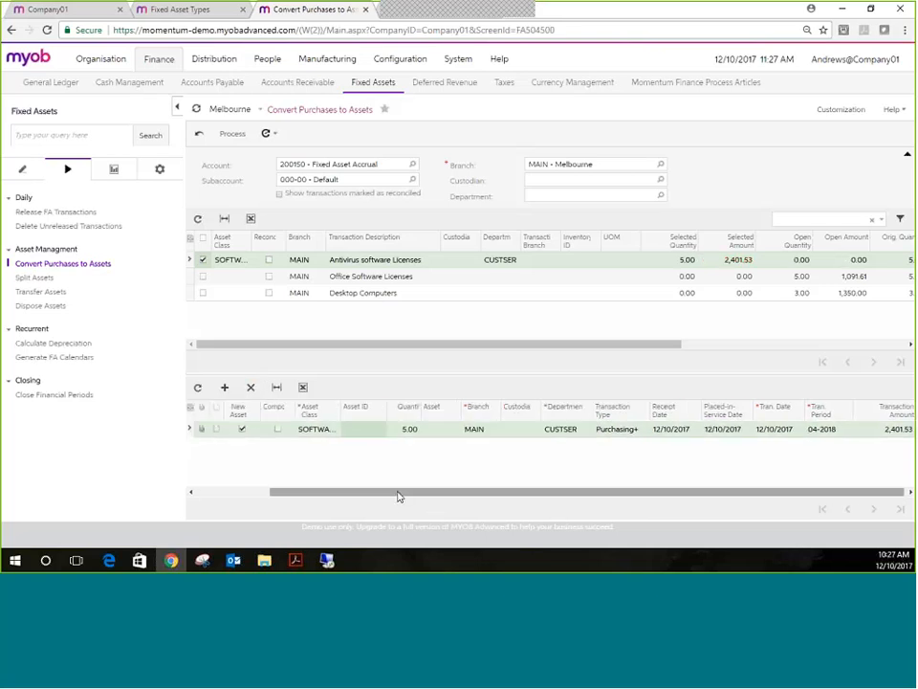
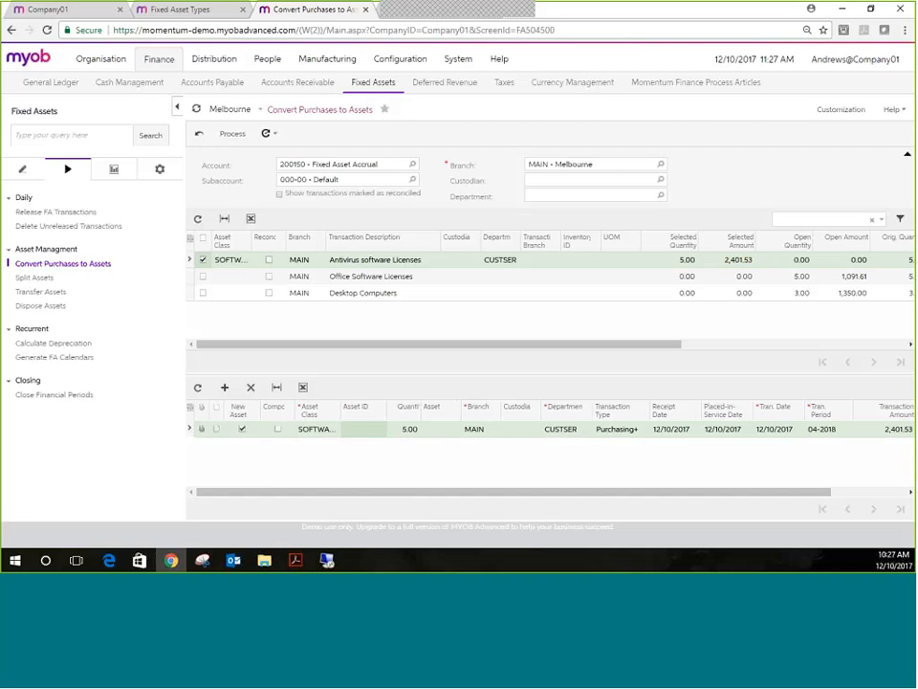
click(230, 133)
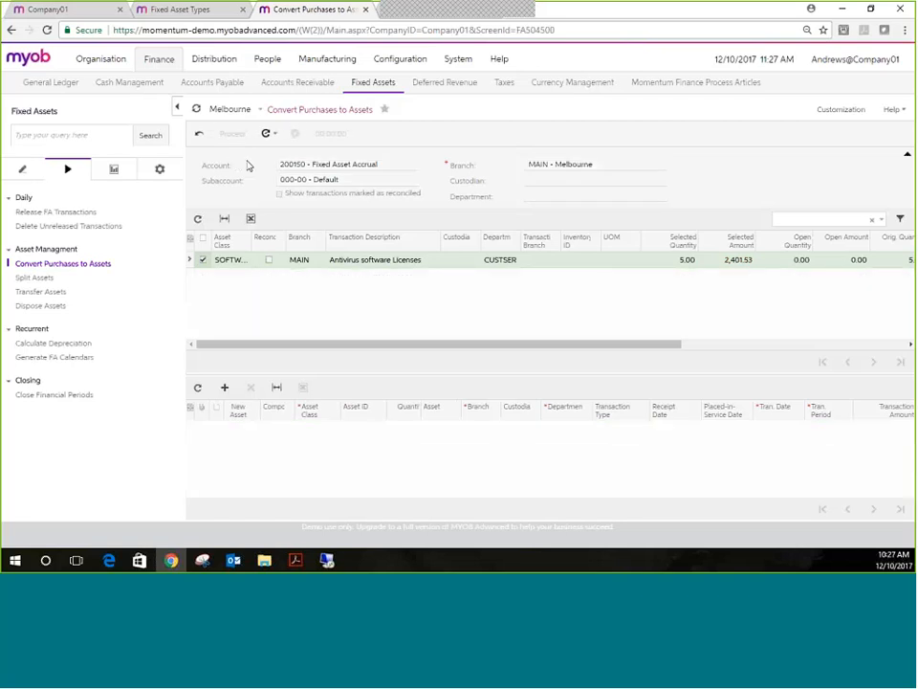
click(198, 133)
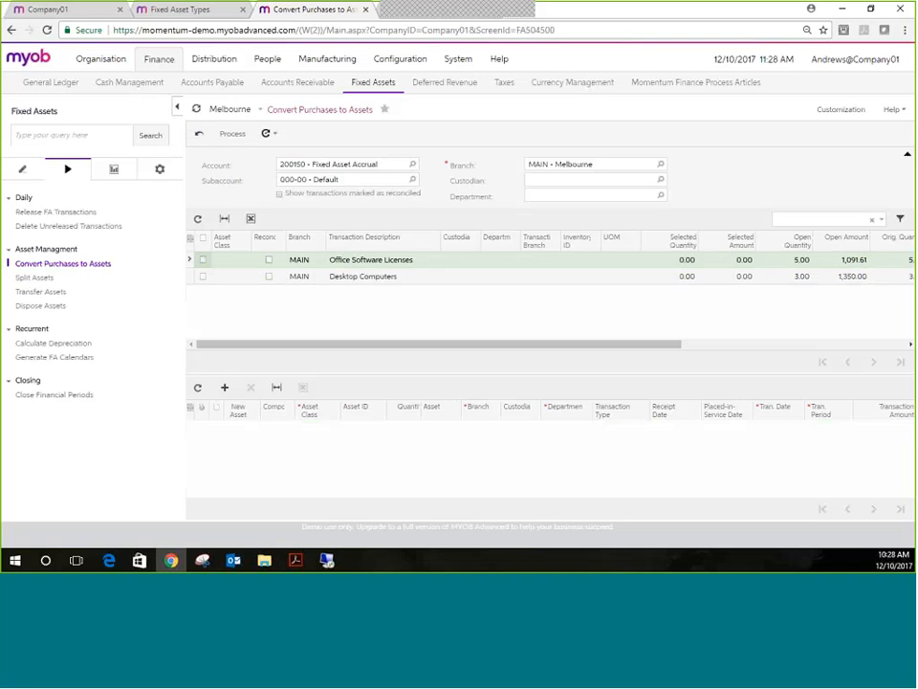
Step: Open the last fixed asset record and review its general settings, purchase info, GL accounts and book balances
click(19, 170)
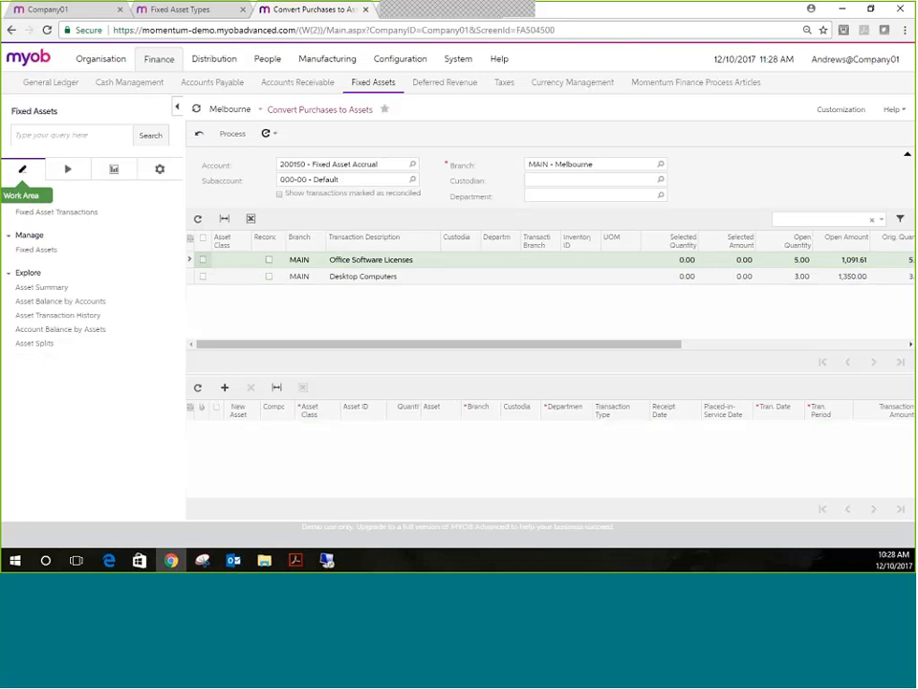
click(33, 250)
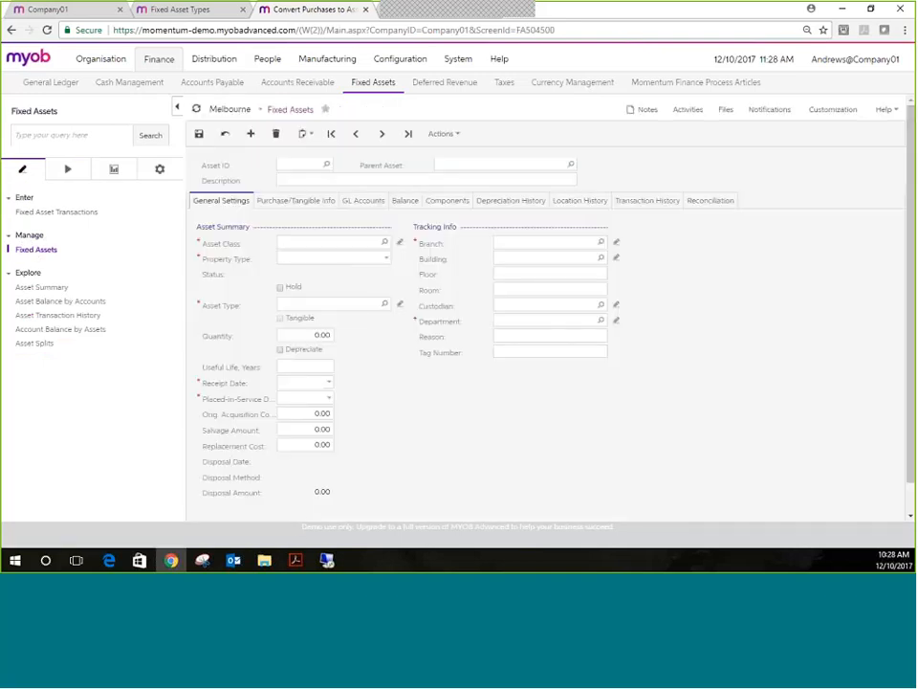
click(408, 135)
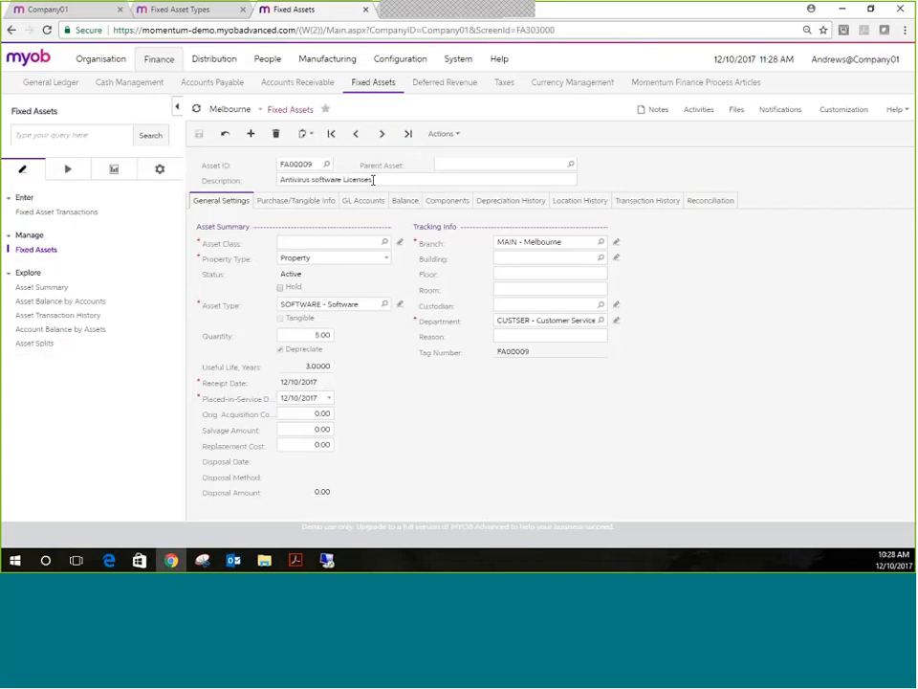
click(398, 180)
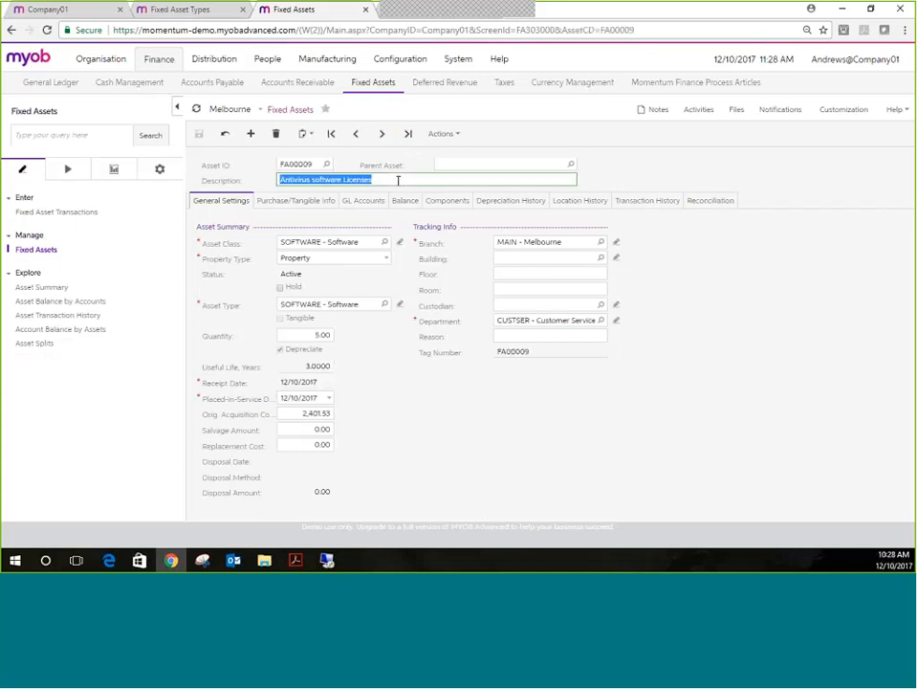
click(300, 336)
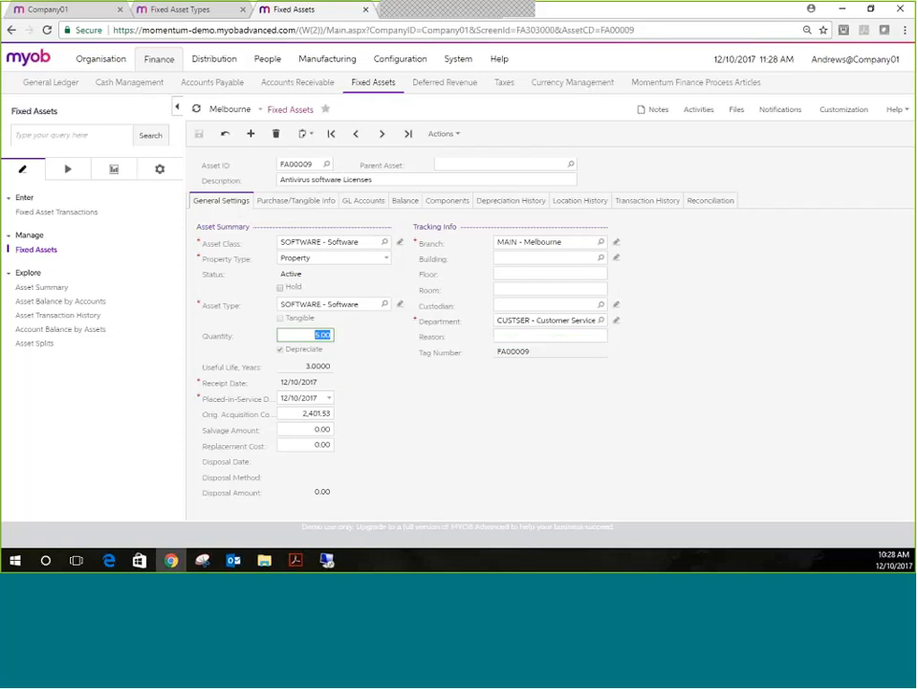
click(284, 206)
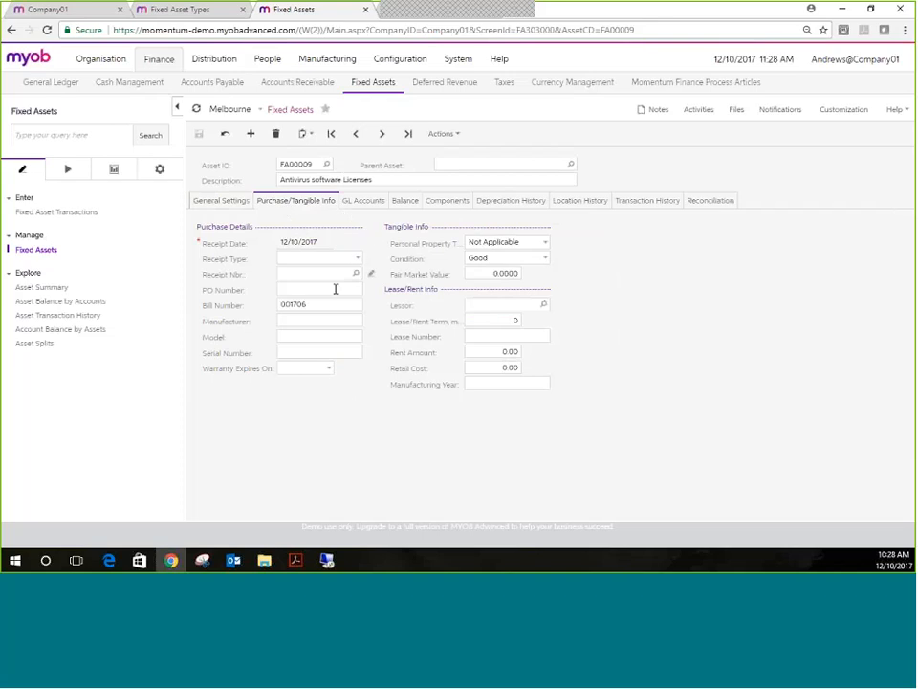
click(375, 204)
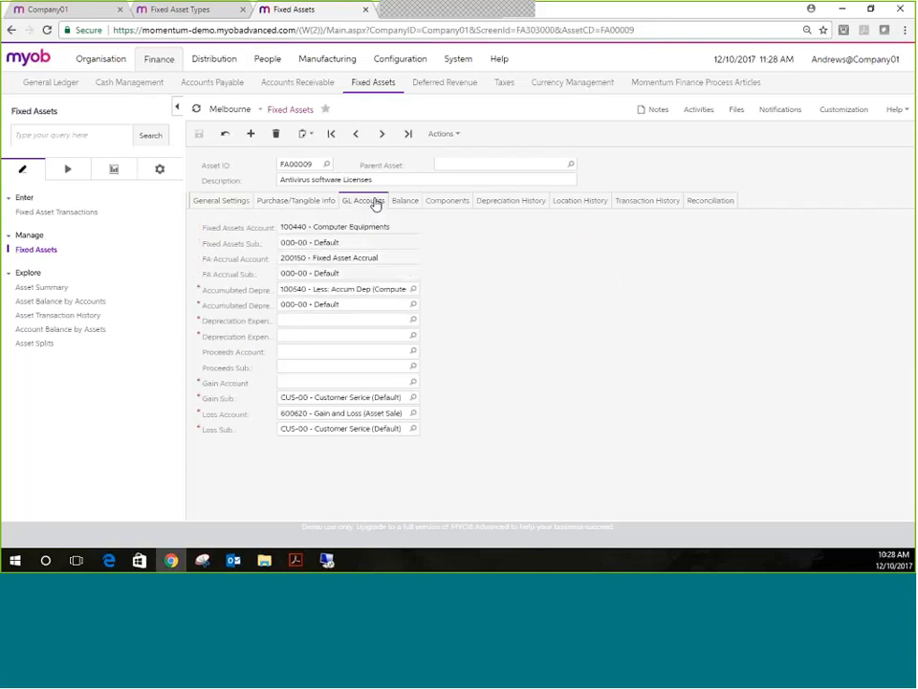
click(403, 205)
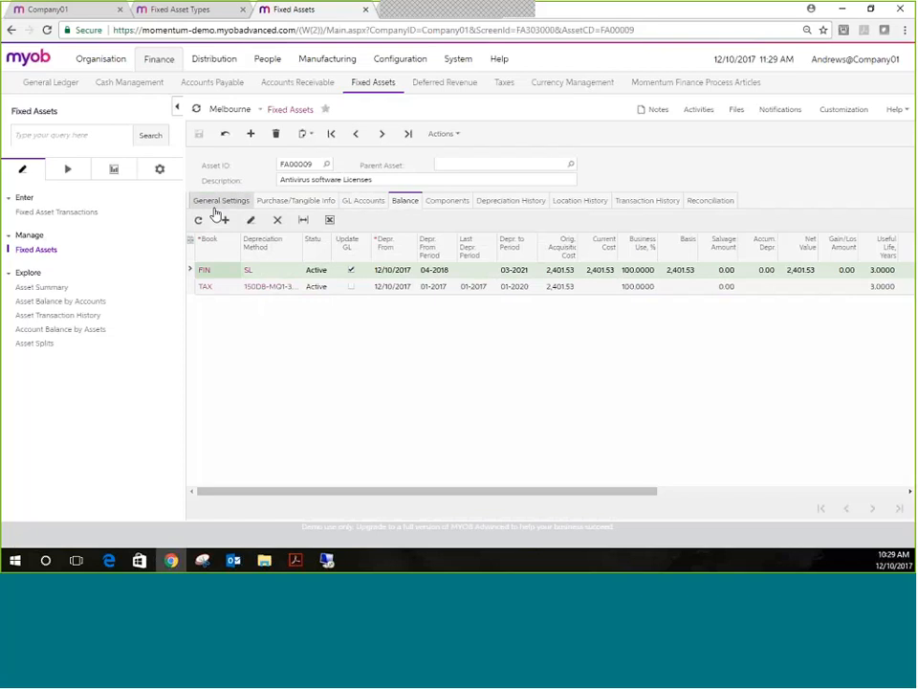
Step: Return to Convert Purchases to Assets, select the Office Software Licenses line and set its asset class to SOFTWARE
click(60, 169)
click(39, 265)
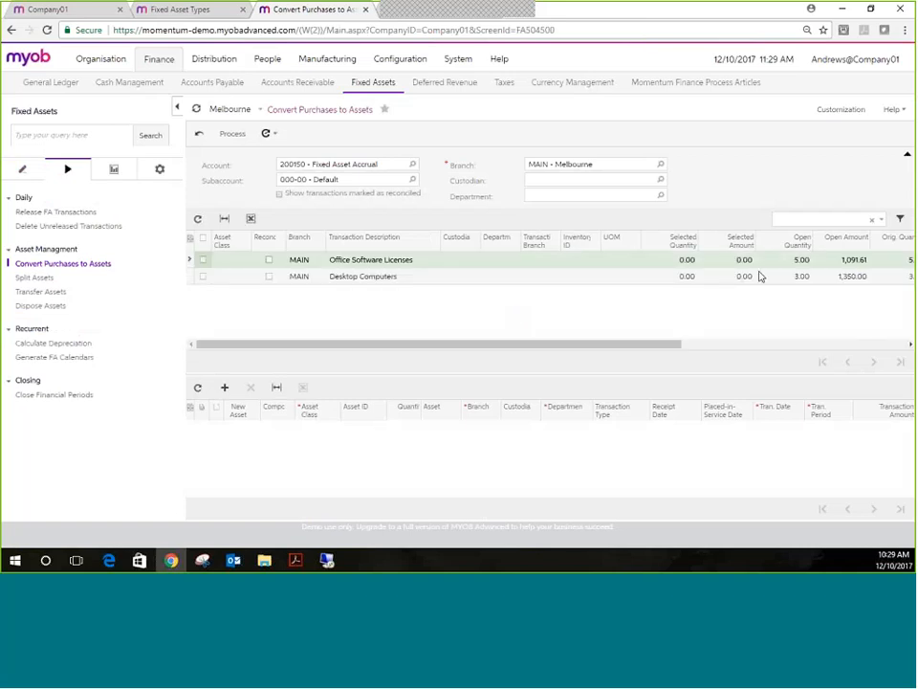
click(200, 259)
click(247, 260)
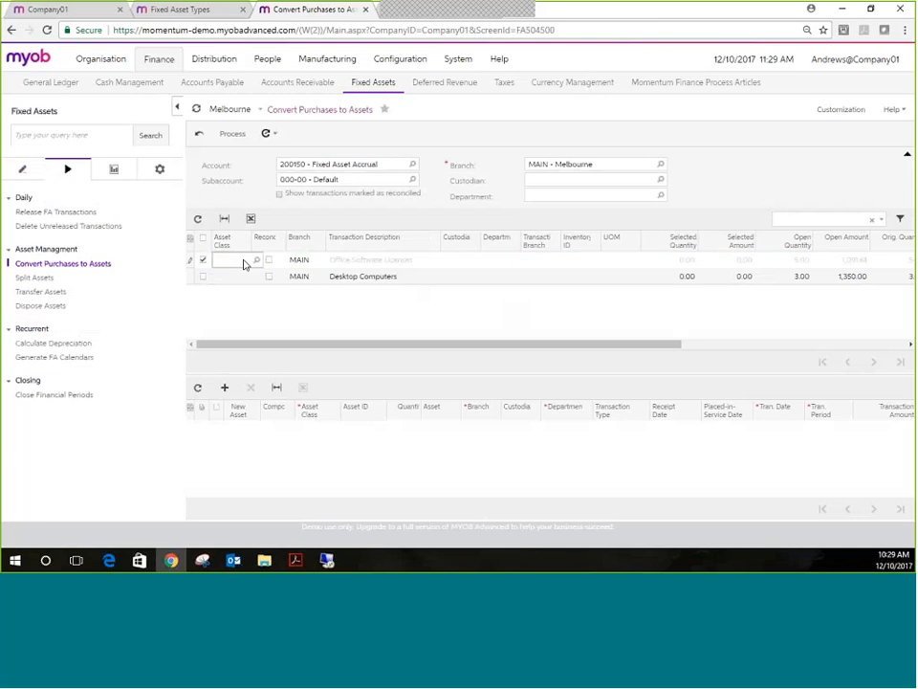
click(258, 260)
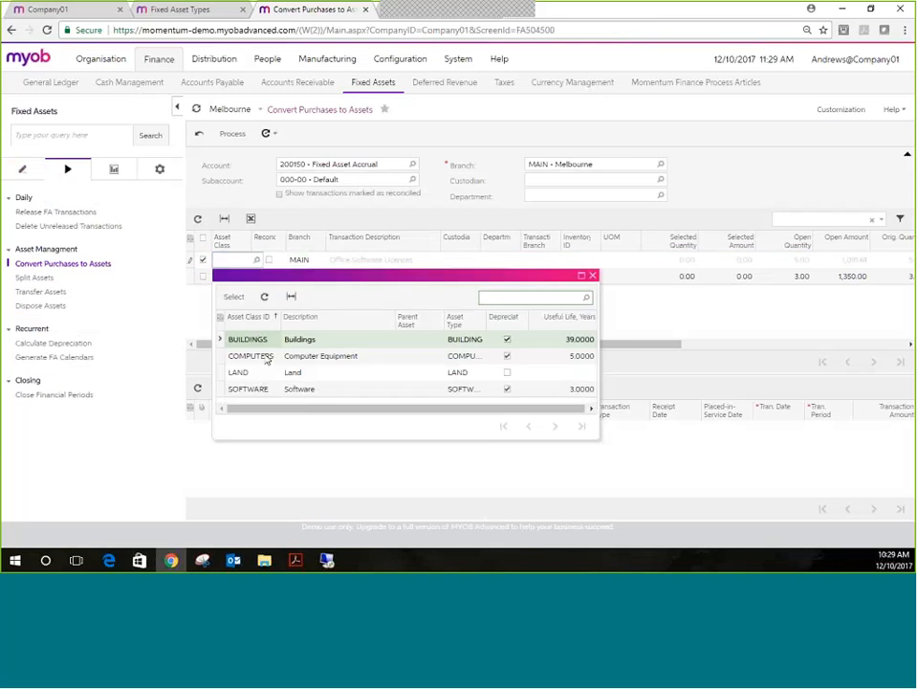
double_click(248, 388)
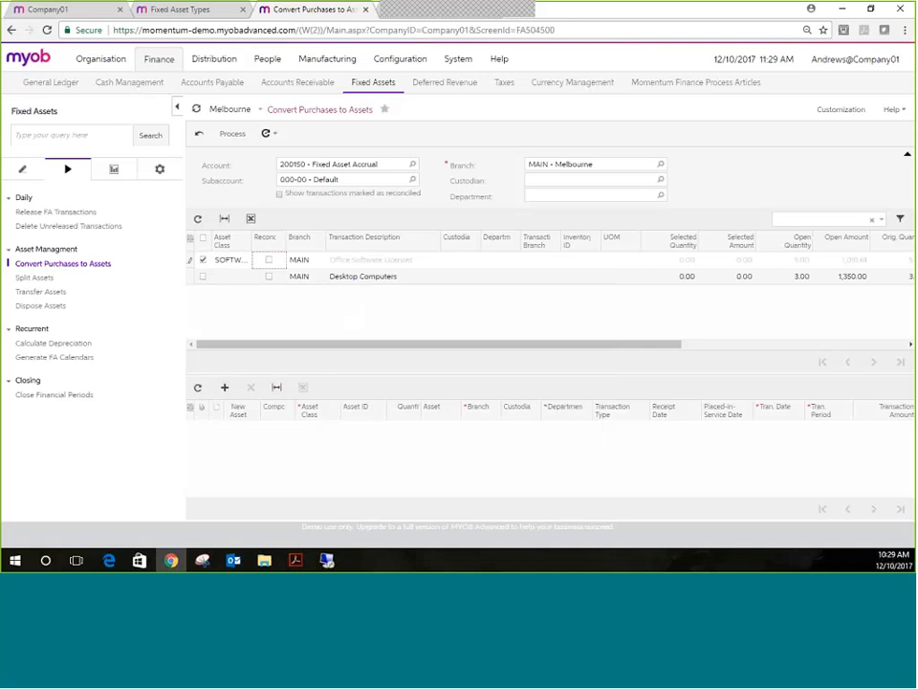
Step: Assign the CUSTSER department to the Office Software Licenses purchase line
click(504, 261)
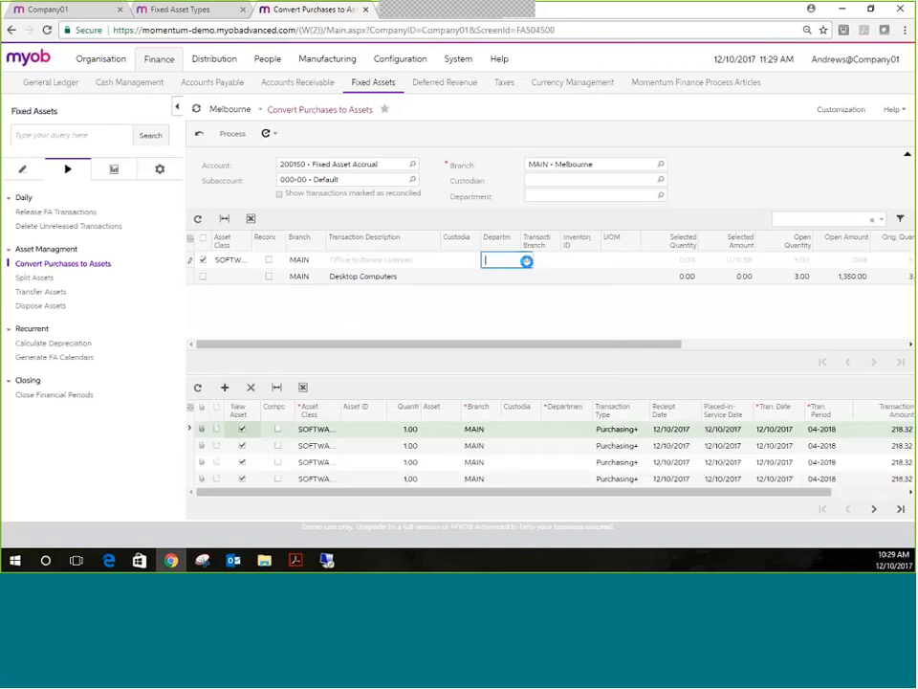
click(526, 260)
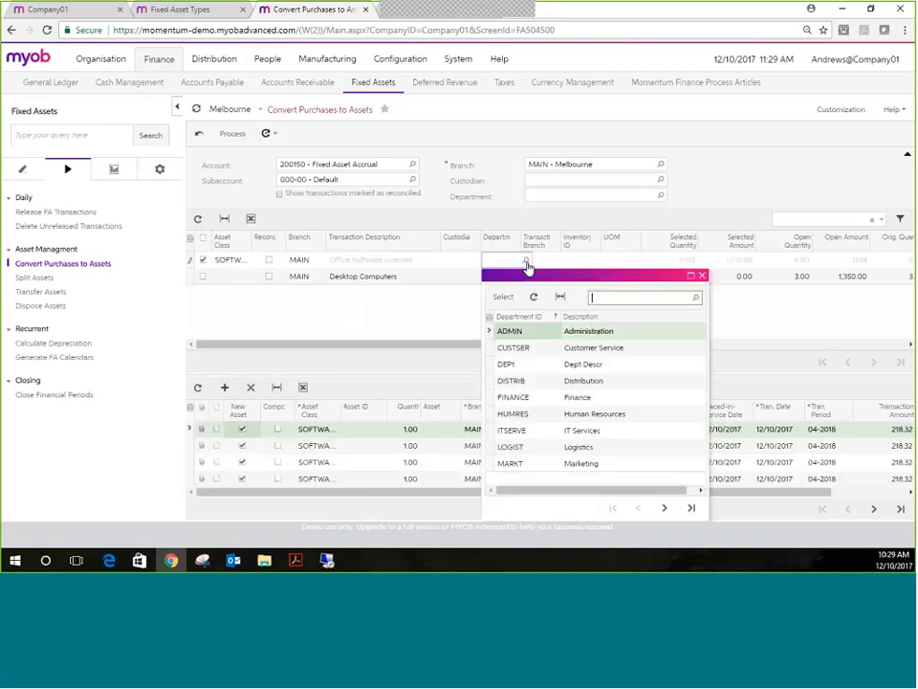
double_click(534, 348)
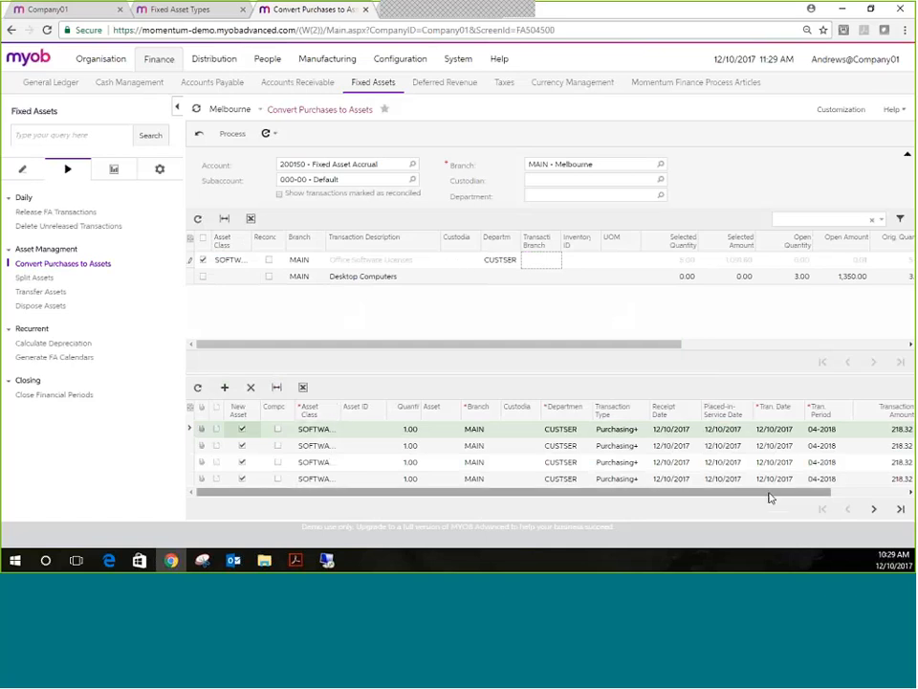
Step: Set the first generated Office Software Licenses asset line to quantity 5 and transaction amount 1,091.60
drag(769, 494, 618, 529)
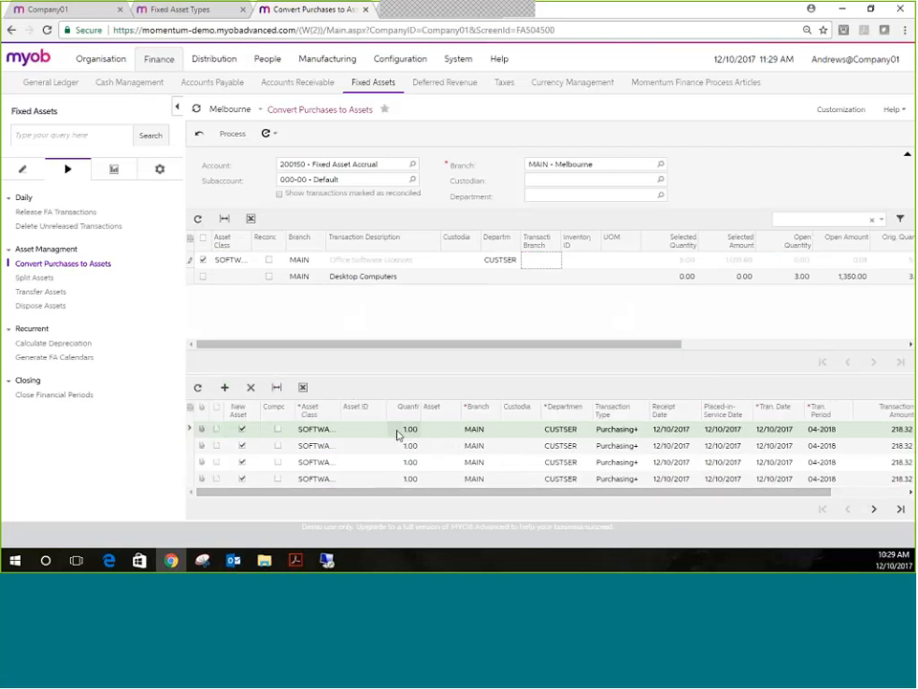
click(398, 430)
text(5)
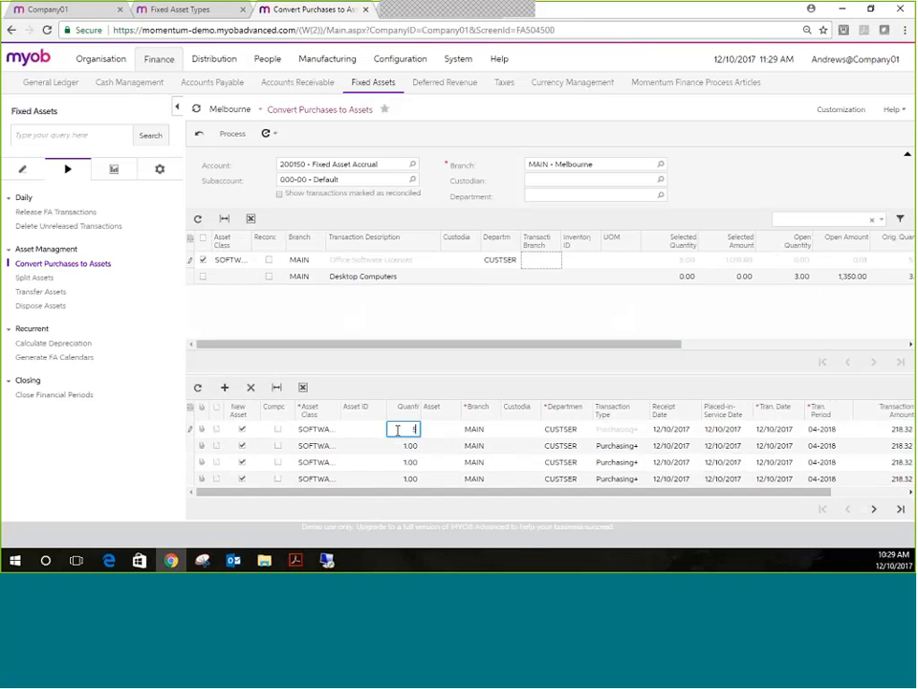
key(Tab)
key(Tab)
key(Tab)
key(Tab)
key(Tab)
key(Tab)
key(Tab)
key(Tab)
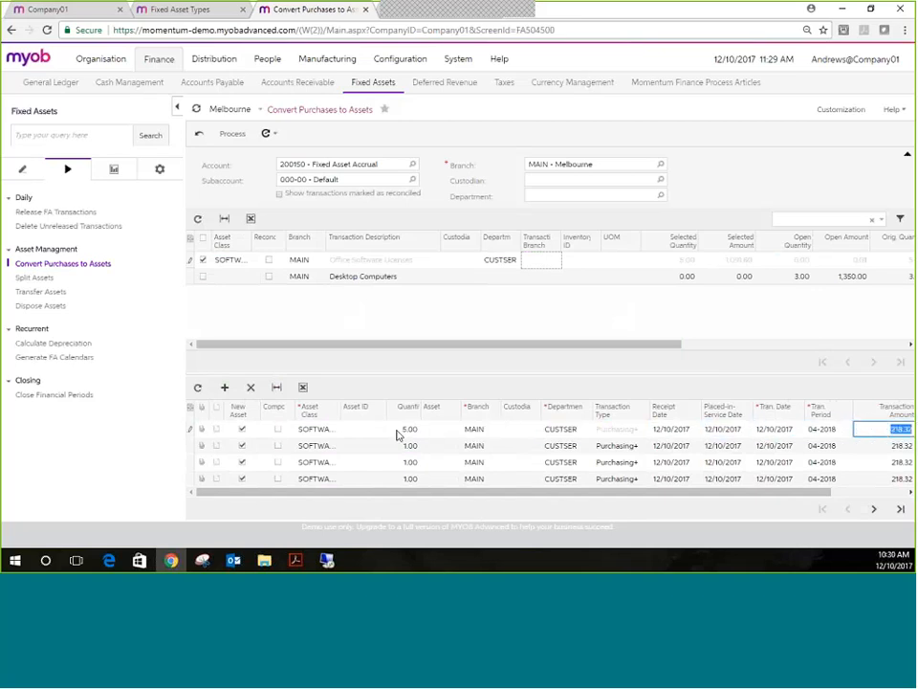
text(1,0)
text(91.6)
key(Tab)
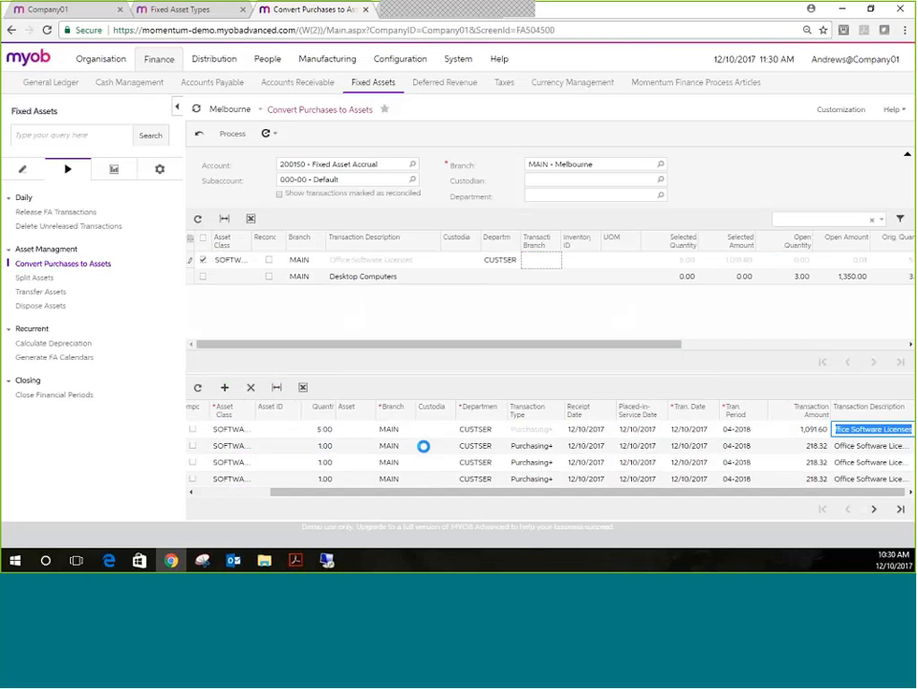
Step: Delete the surplus single-quantity Office Software Licenses asset lines, keeping only the line with quantity 5
click(426, 446)
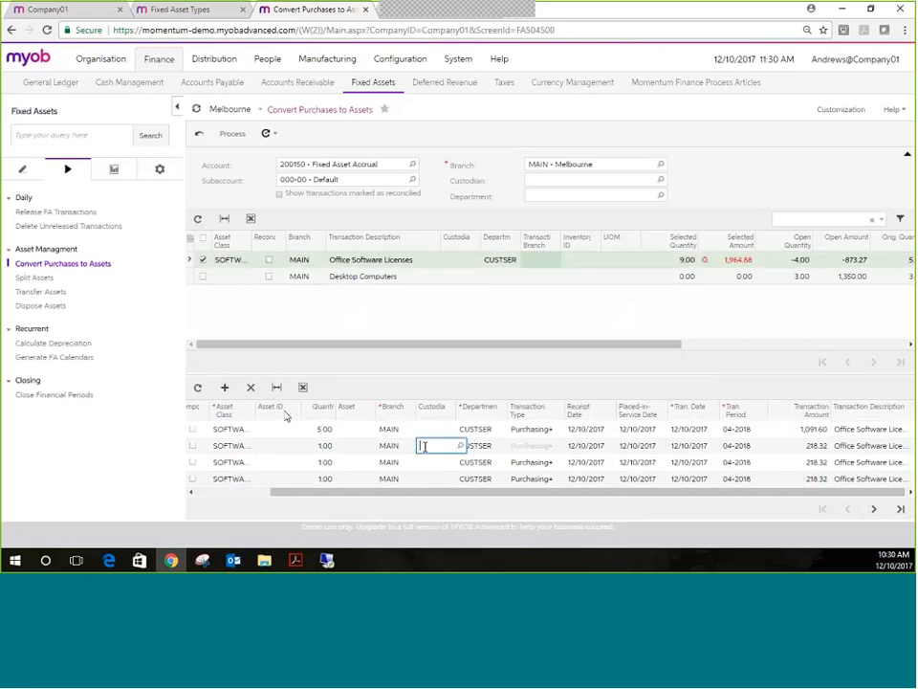
click(249, 386)
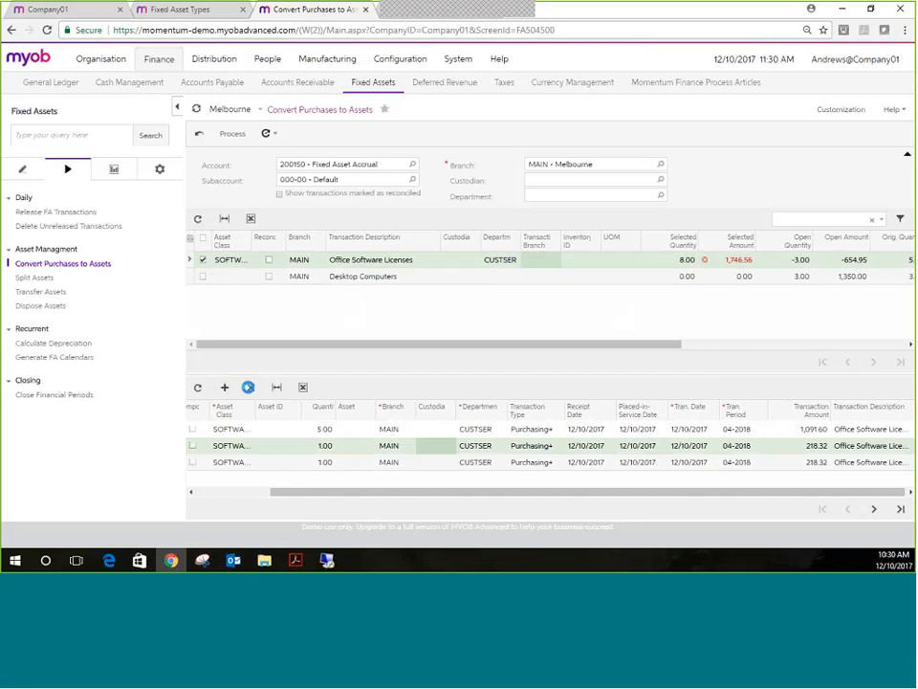
click(249, 387)
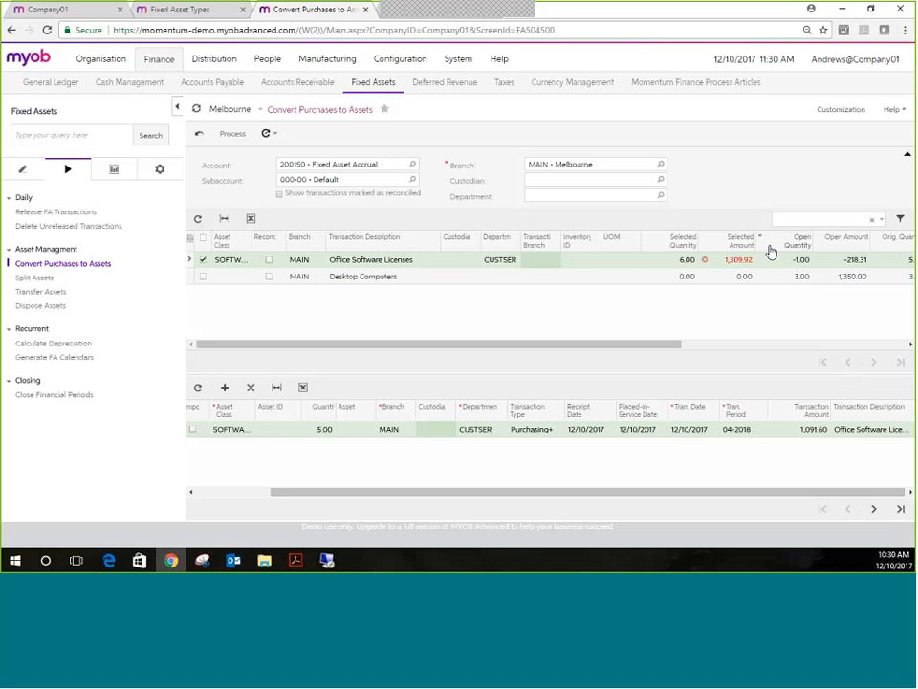
mouse_move(736, 268)
click(199, 389)
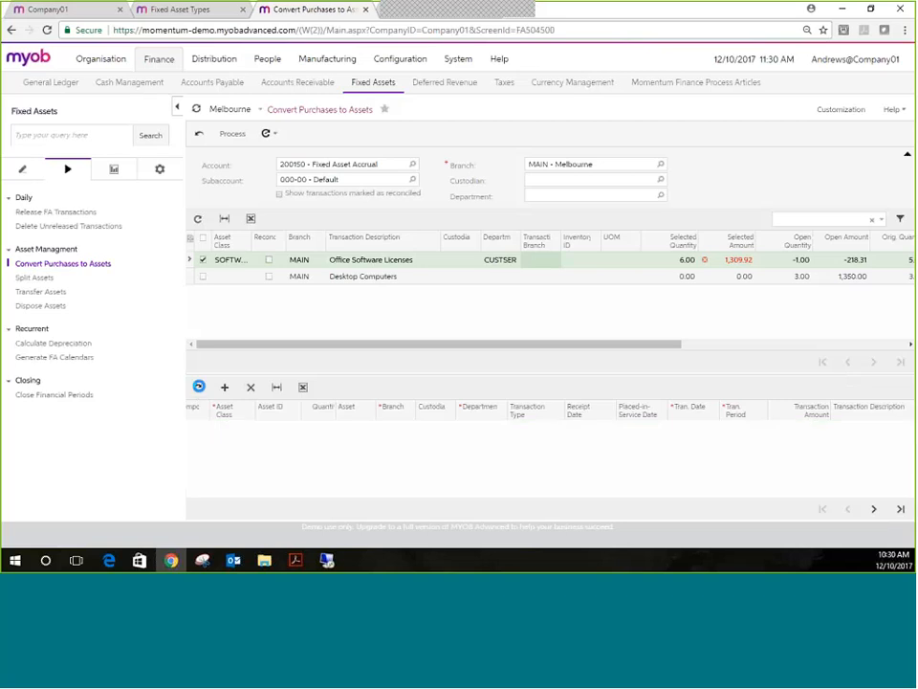
click(294, 447)
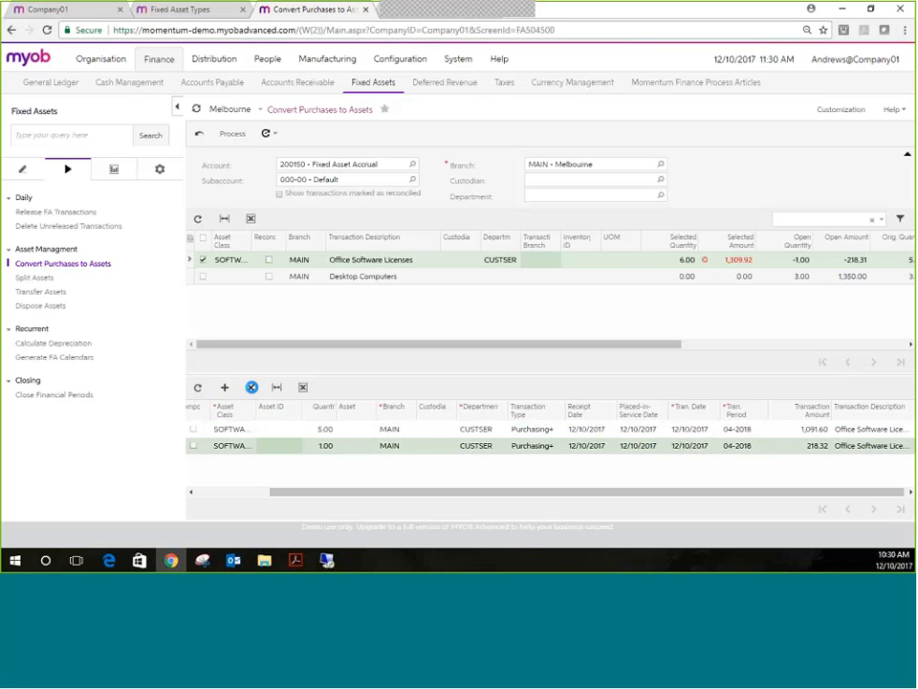
click(251, 386)
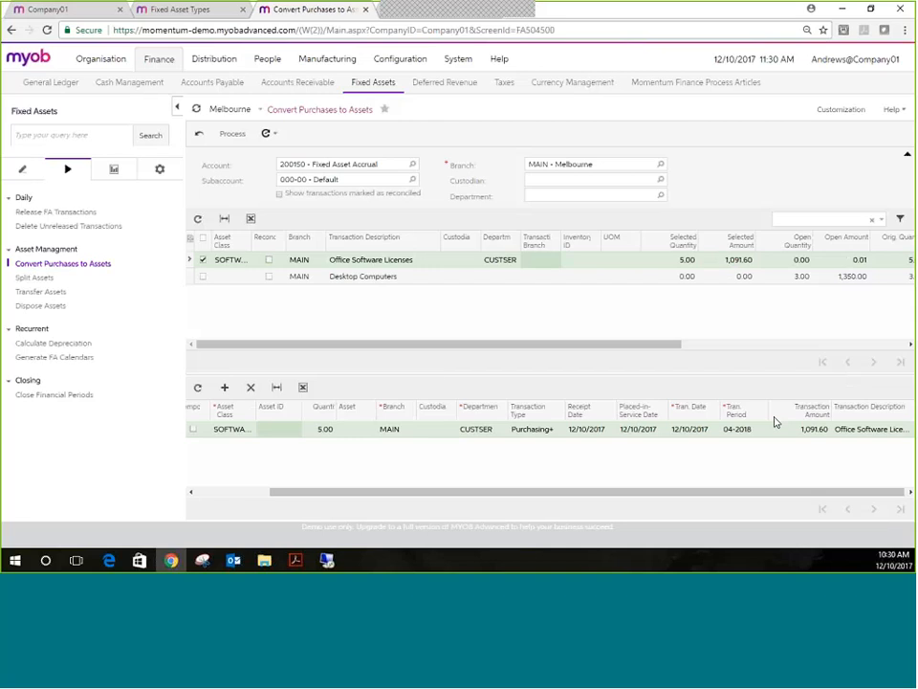
Step: Process the Office Software Licenses conversion and refresh the list of purchases
click(233, 135)
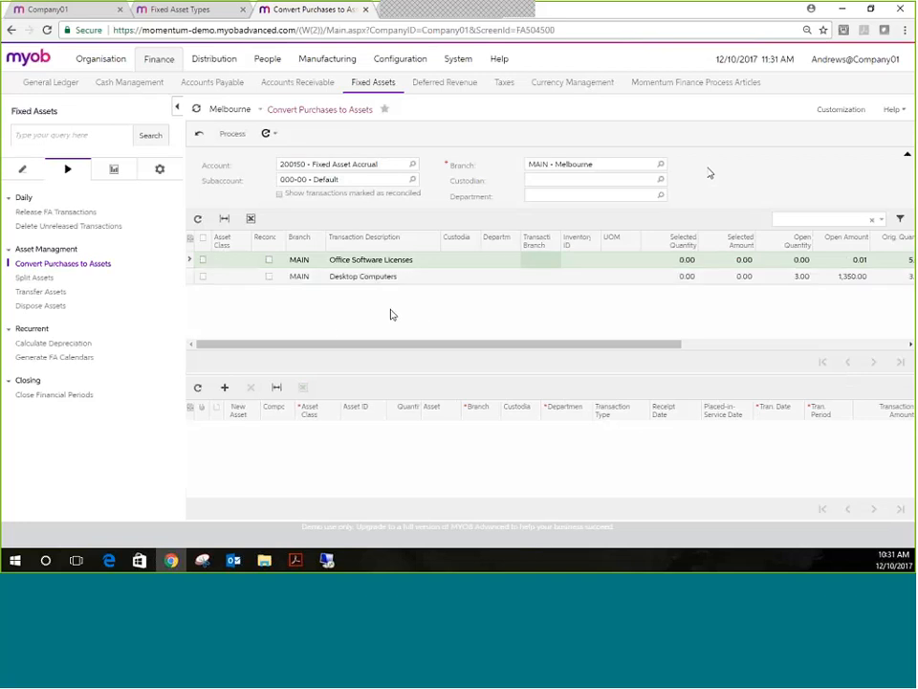
click(198, 220)
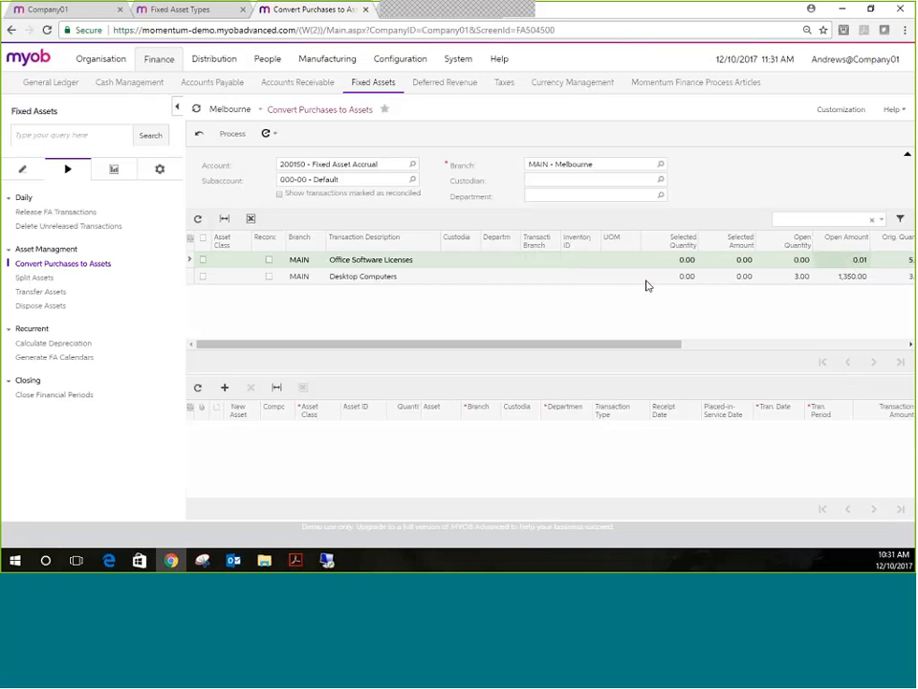
click(422, 276)
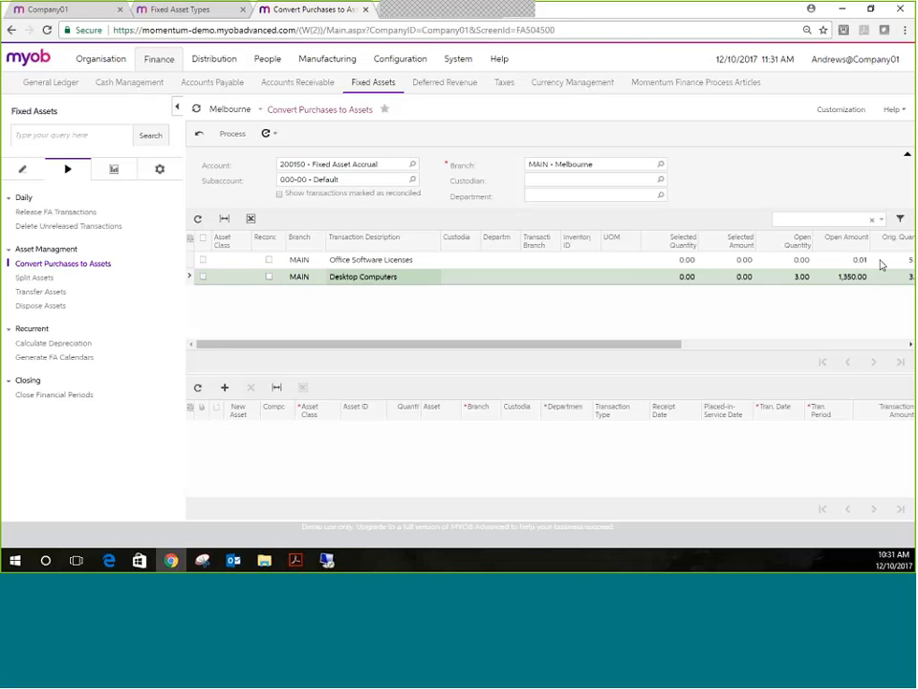
drag(666, 348, 500, 371)
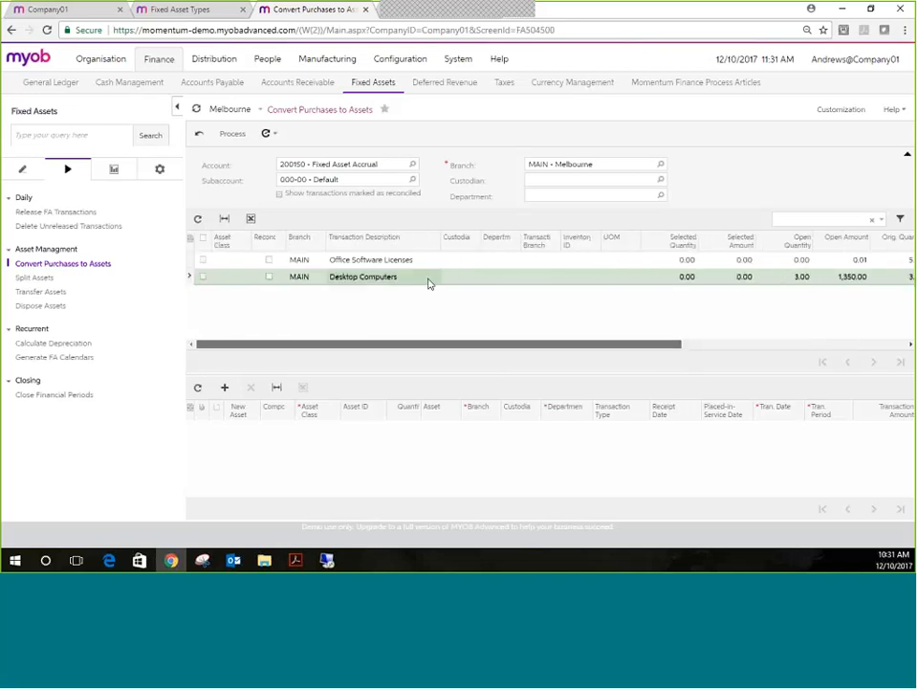
Step: Set the asset class of the Desktop Computers purchase line to COMPUTERS
click(259, 279)
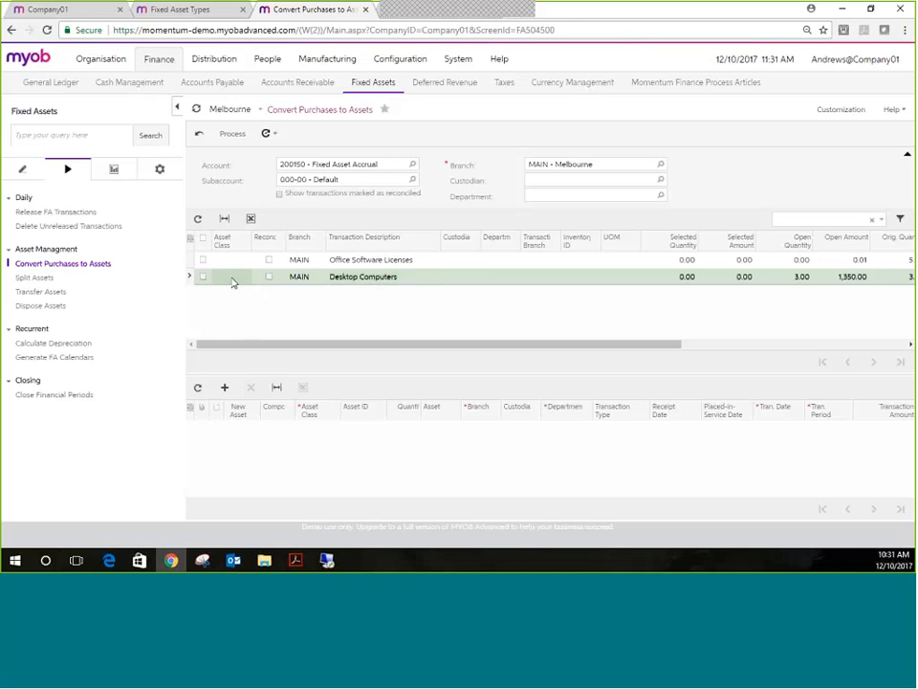
click(241, 278)
click(255, 277)
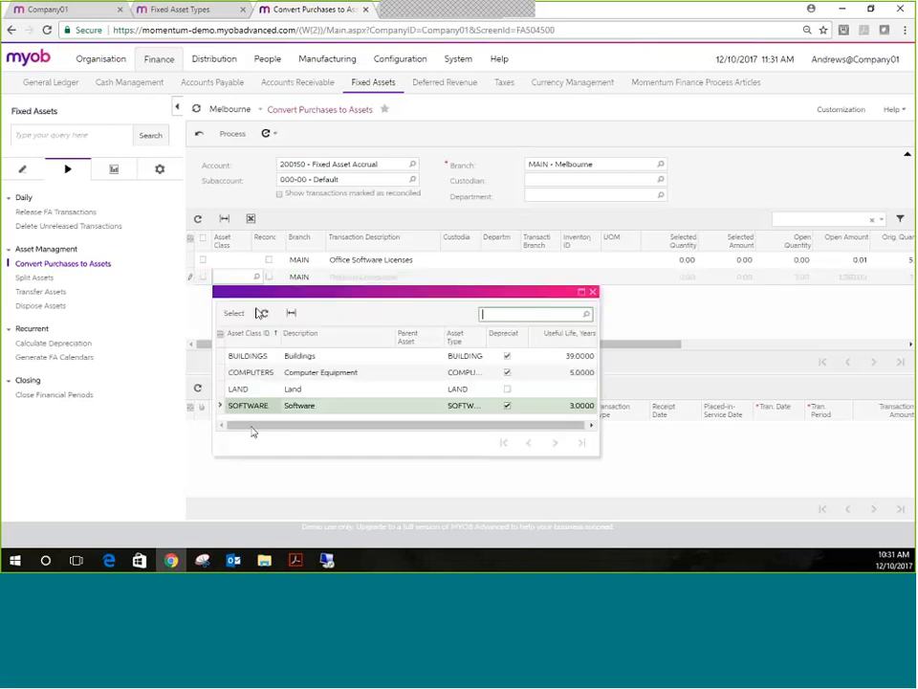
double_click(260, 376)
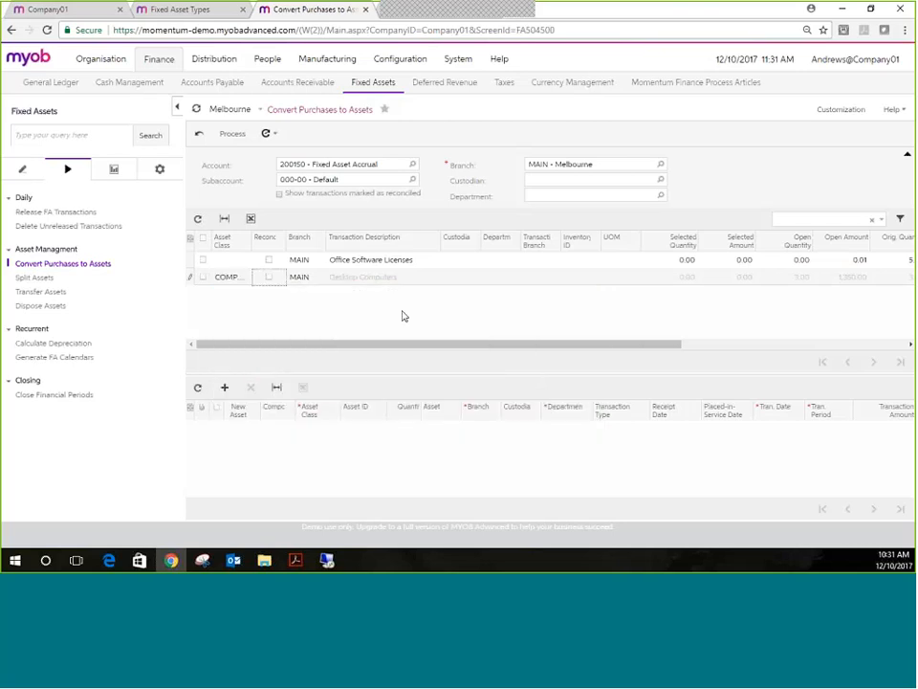
Step: Assign the FINANCE department to the Desktop Computers purchase line
click(502, 277)
click(526, 277)
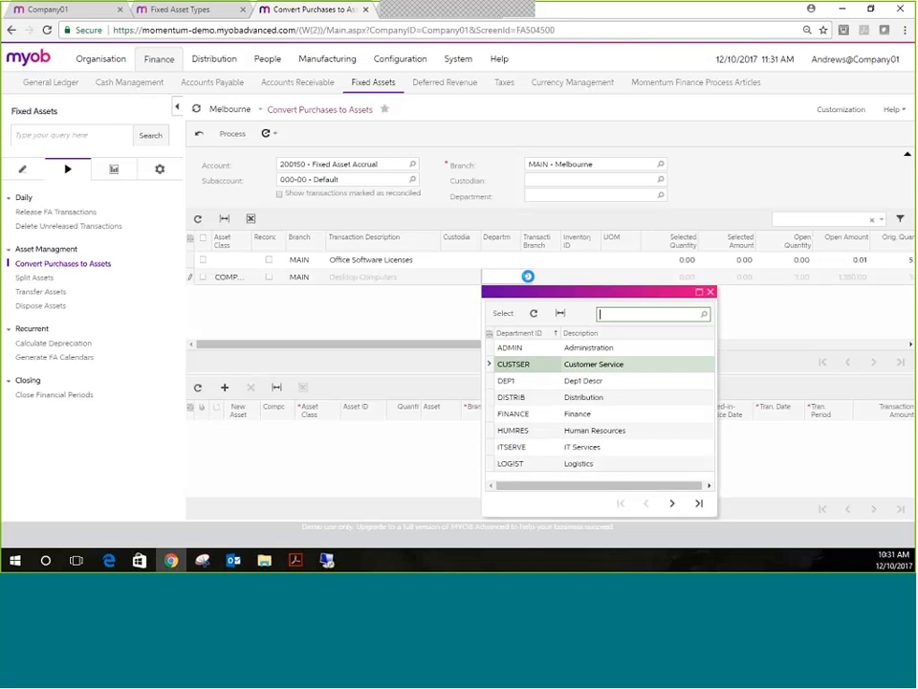
click(524, 416)
double_click(524, 416)
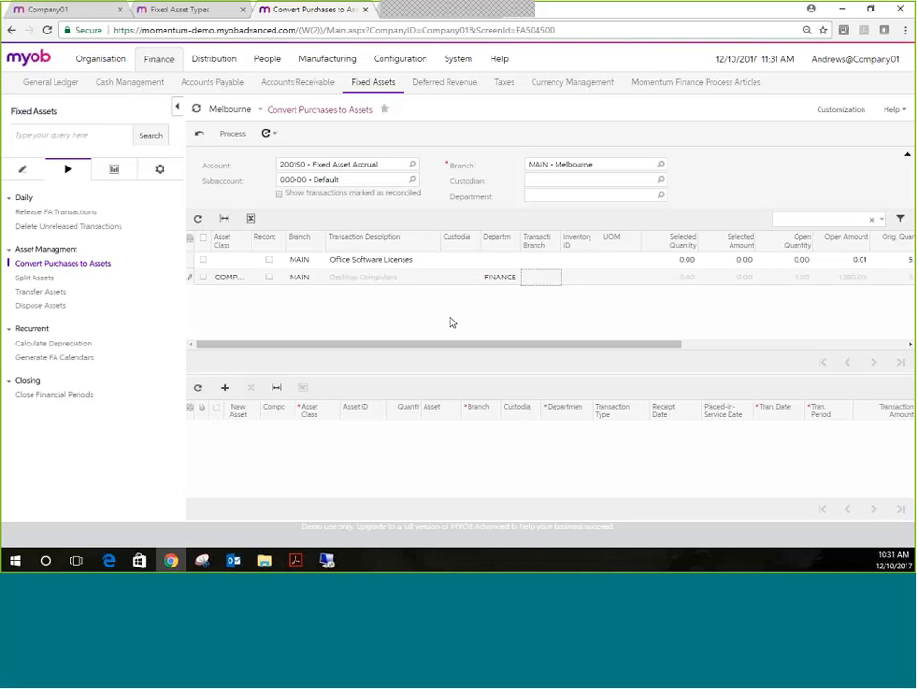
Step: Mark the Desktop Computers line for conversion and check the details of its generated asset lines
click(203, 277)
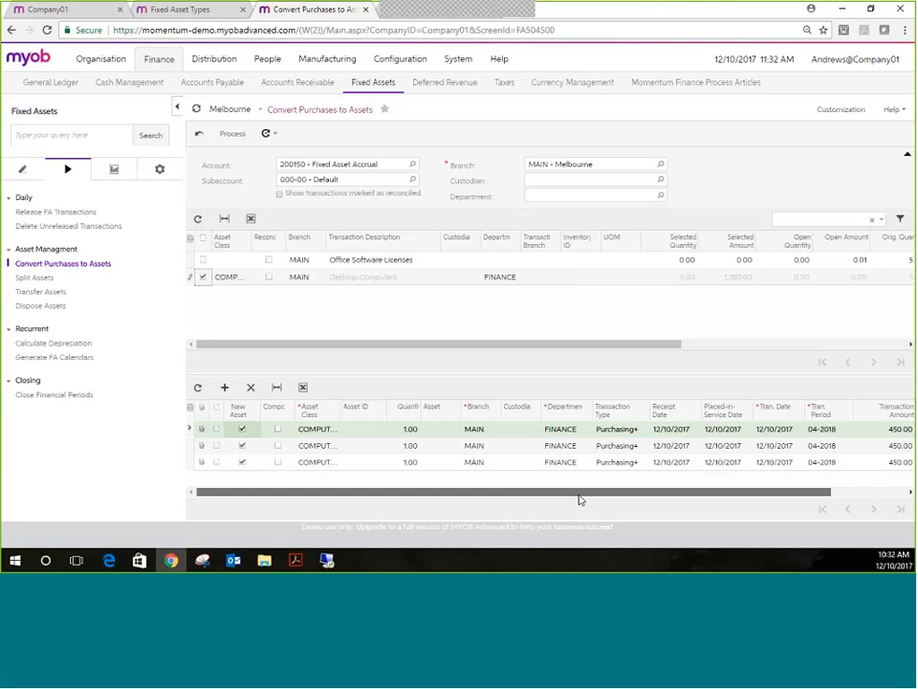
drag(580, 492, 702, 513)
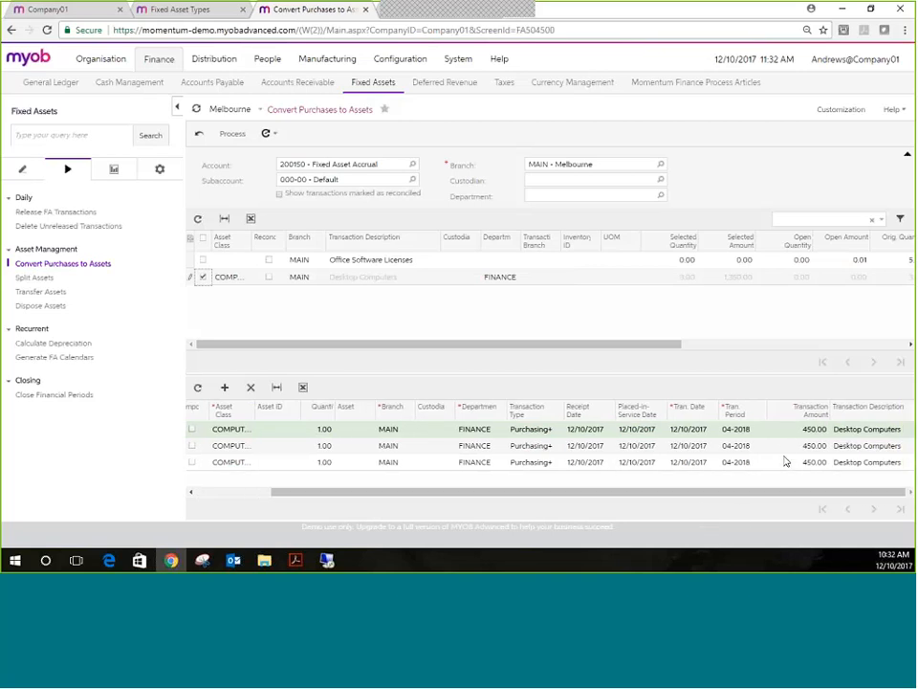
drag(333, 493, 245, 493)
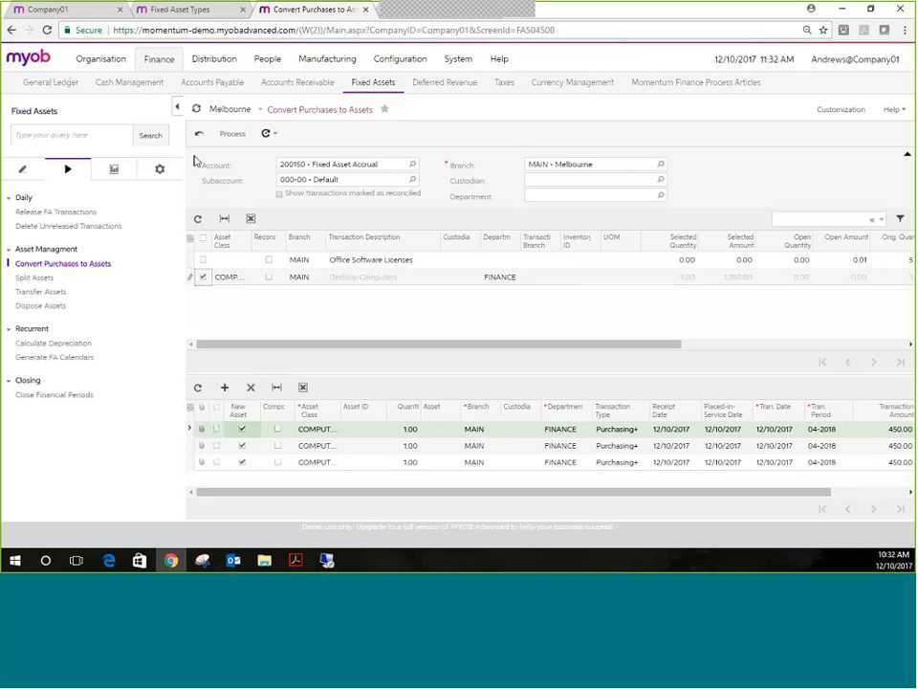
Step: Process the Desktop Computers conversion and reload the list of open purchases
click(229, 136)
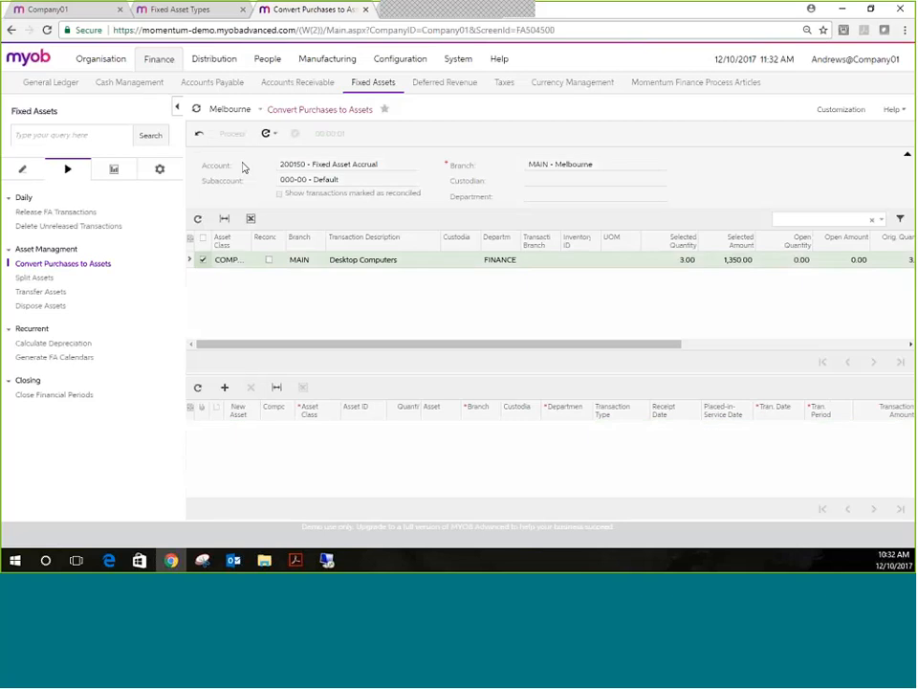
click(199, 220)
drag(607, 347, 710, 350)
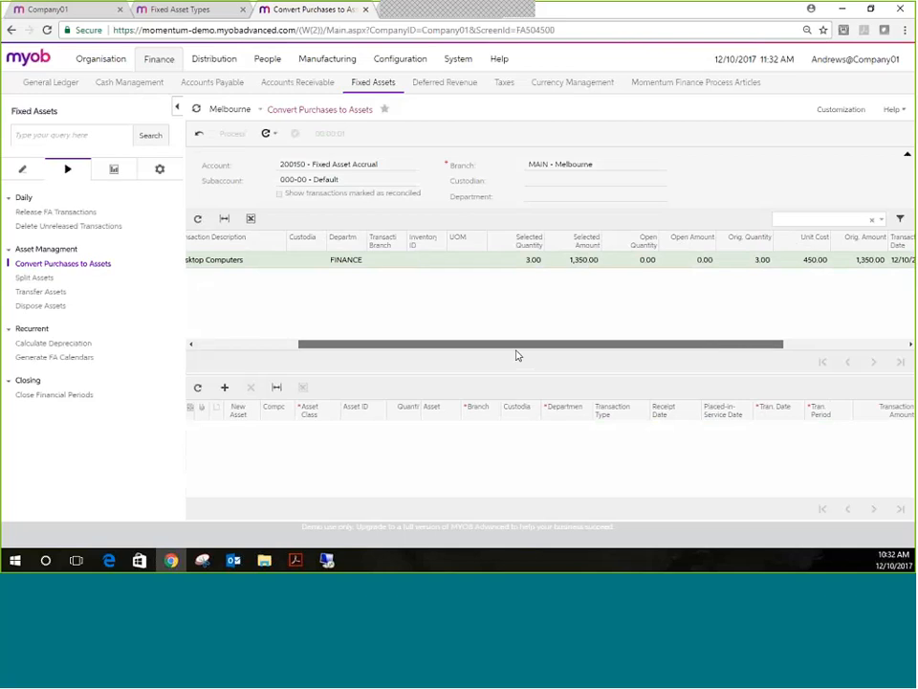
drag(516, 355, 516, 357)
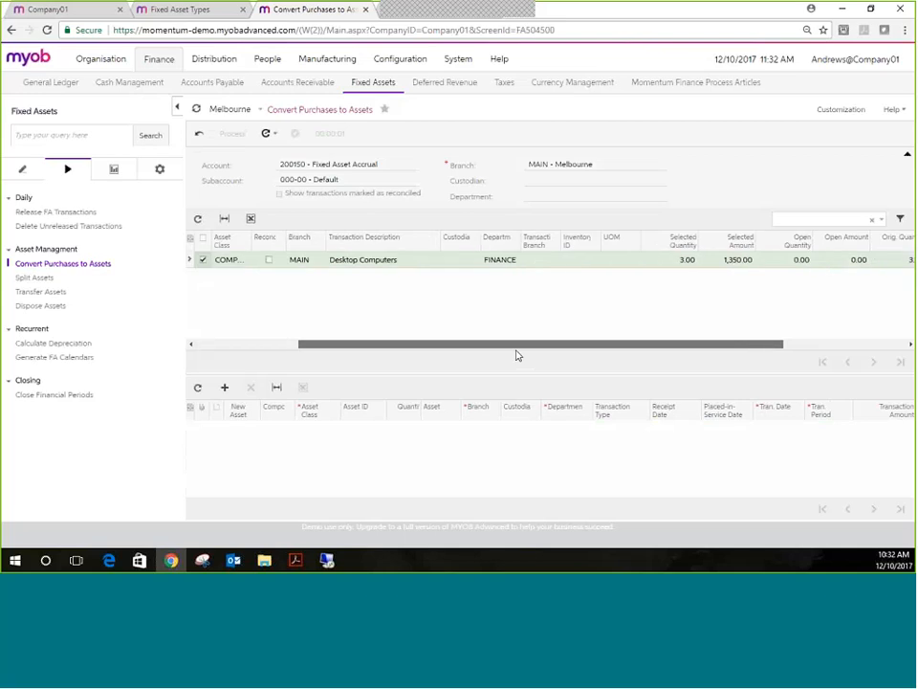
click(196, 135)
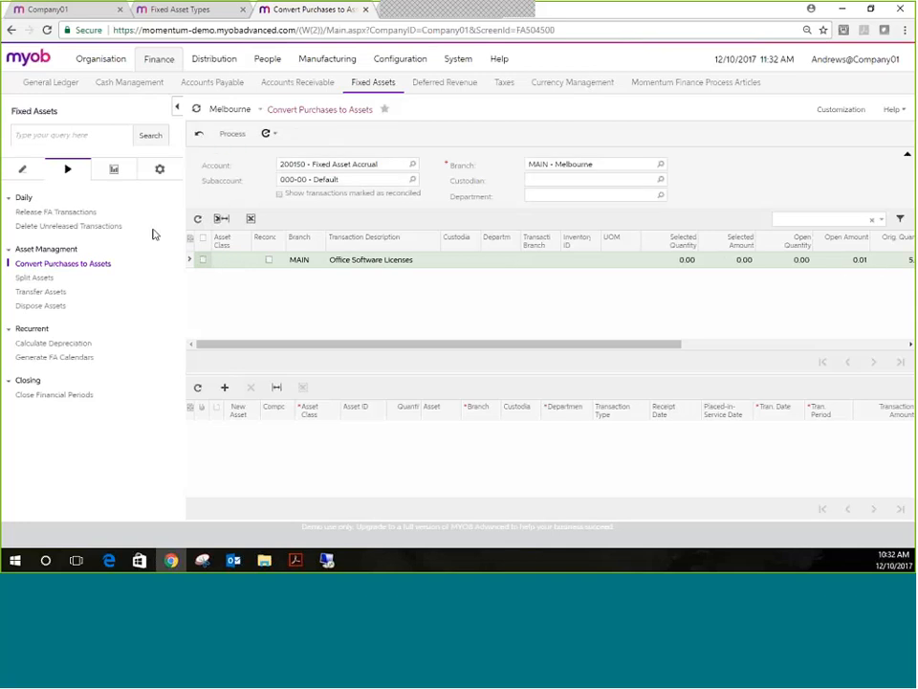
Step: Open the Fixed Assets screen and check the asset list for the newly converted Office Software Licenses and Desktop Computers assets
click(23, 173)
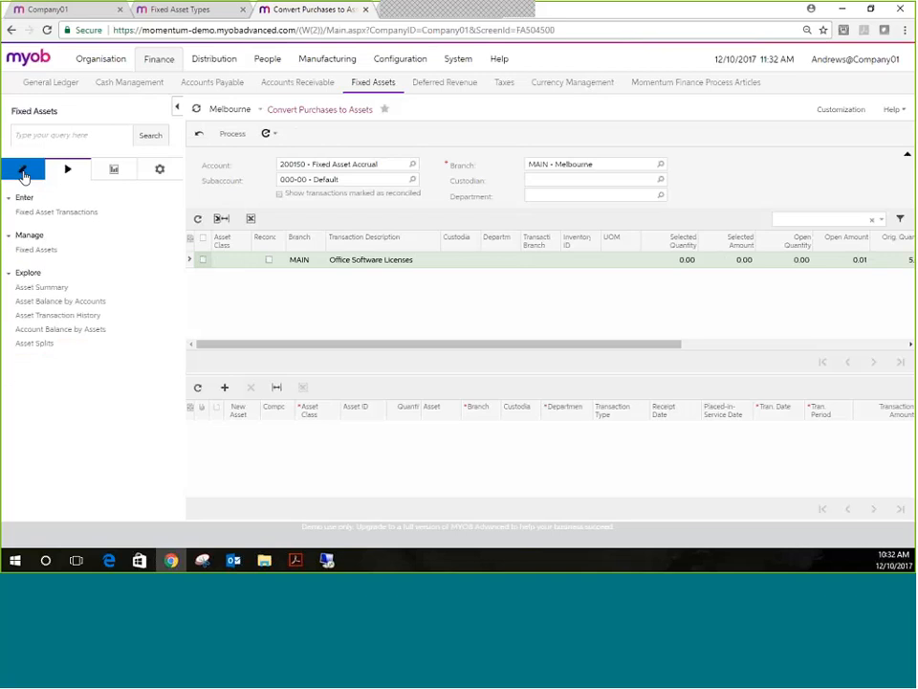
click(35, 251)
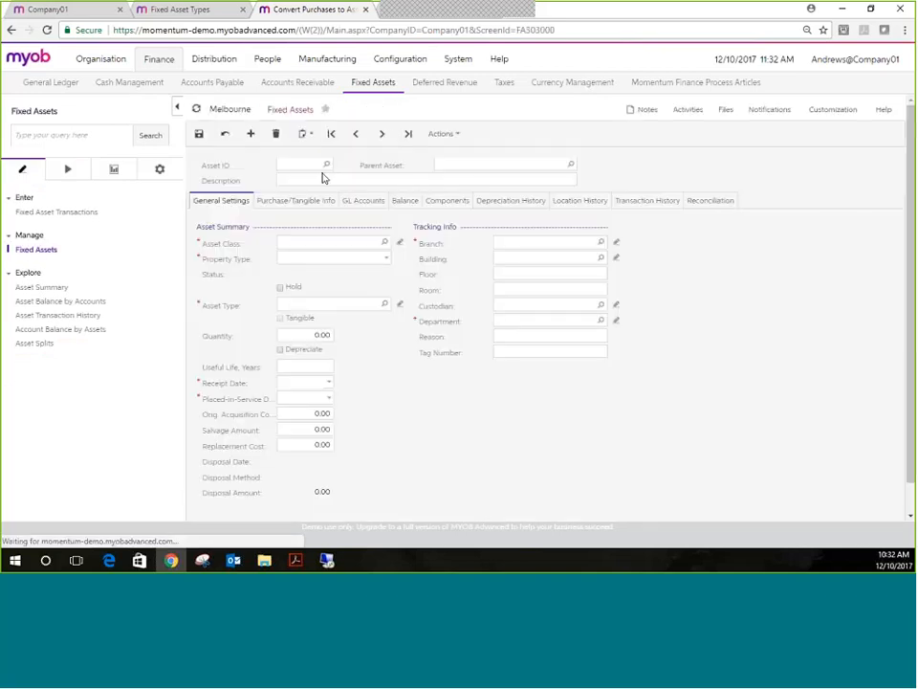
click(326, 165)
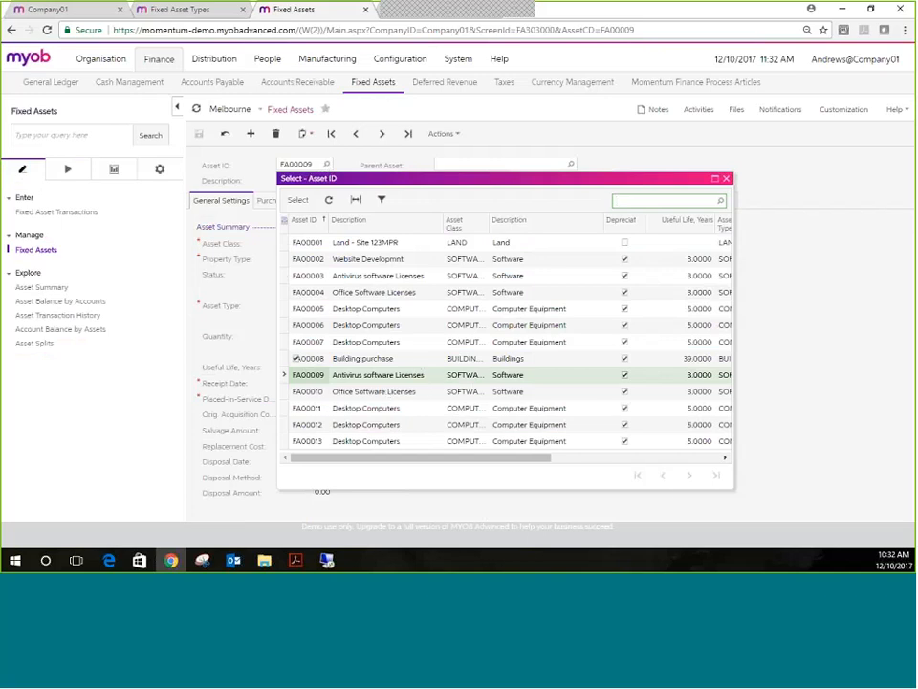
click(417, 392)
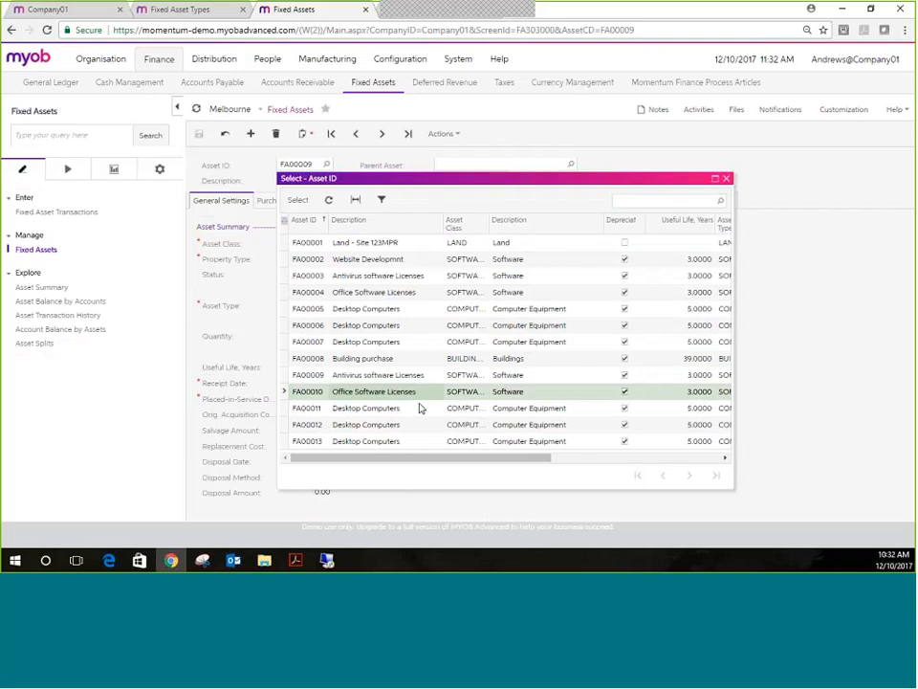
click(421, 408)
click(421, 426)
click(422, 442)
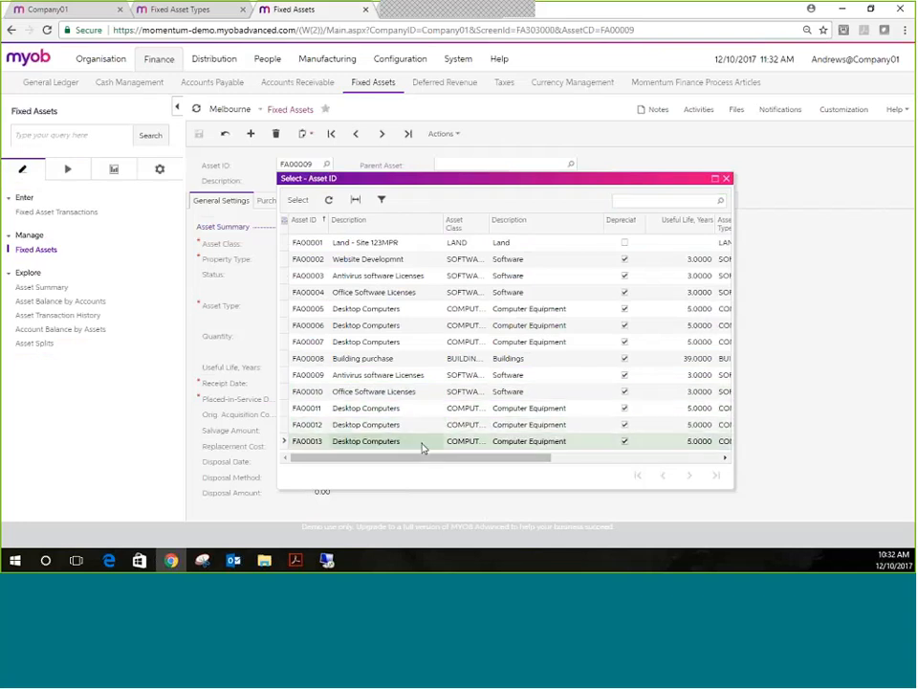
click(726, 179)
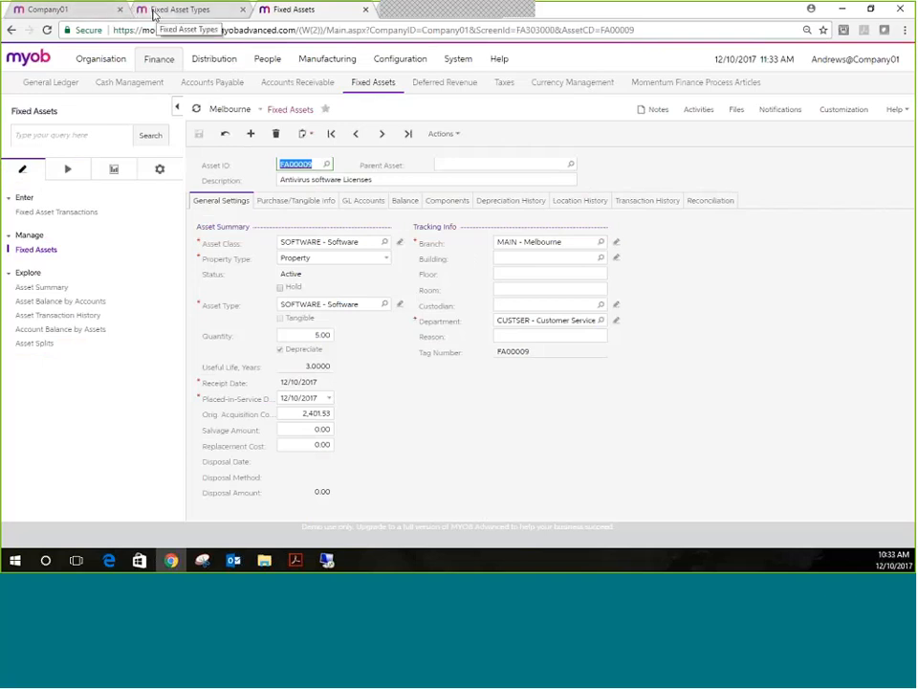
Step: Switch to the Company01 browser tab and open General Ledger's Release Transactions to check for unreleased batches
click(99, 9)
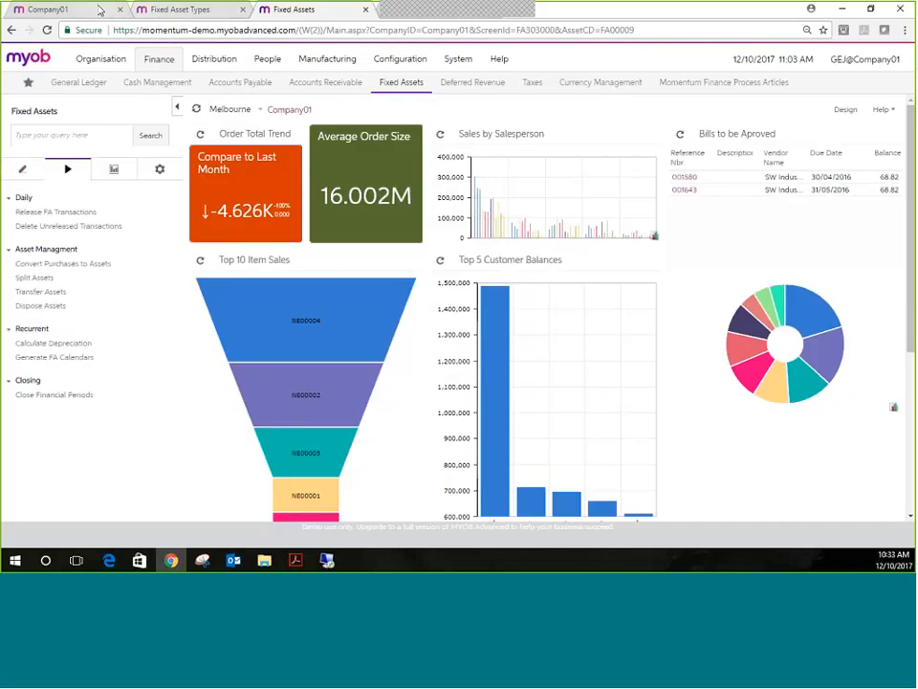
click(64, 84)
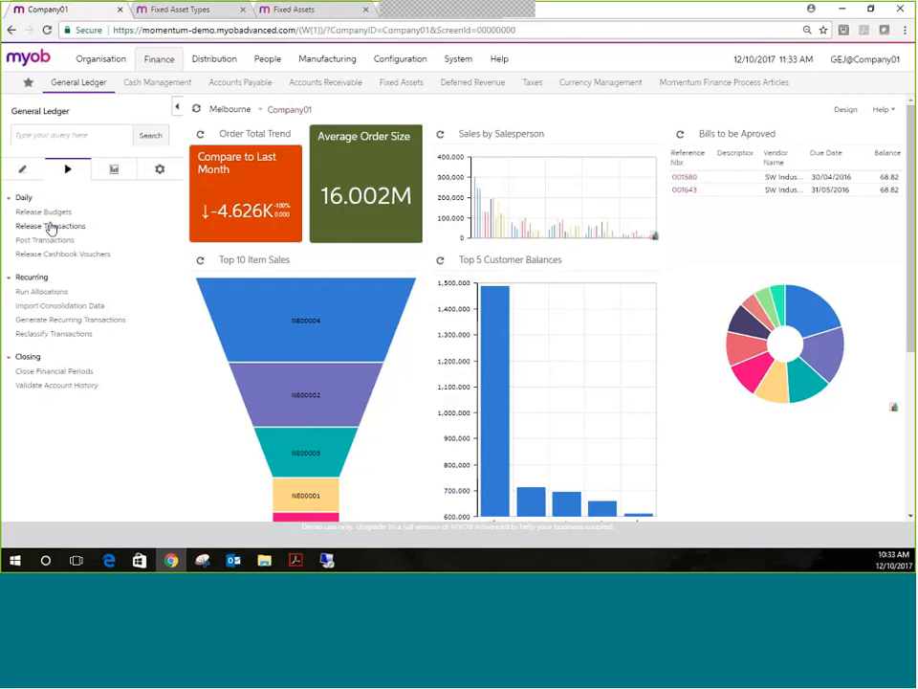
click(51, 226)
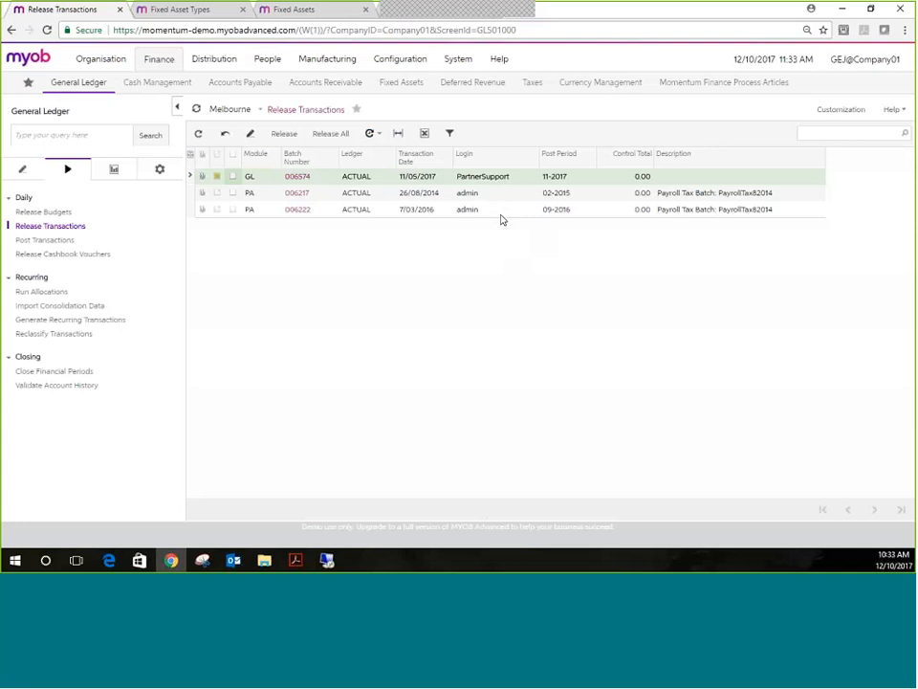
Step: Close the Fixed Asset Types and Release Transactions browser tabs and show the General Ledger functions from the Fixed Assets tab
click(219, 14)
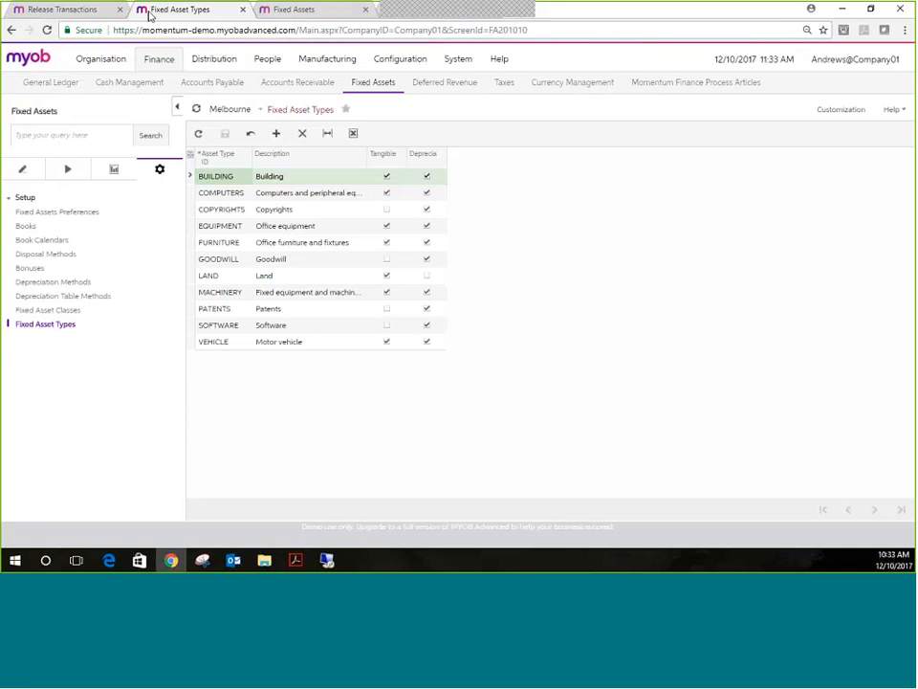
click(243, 9)
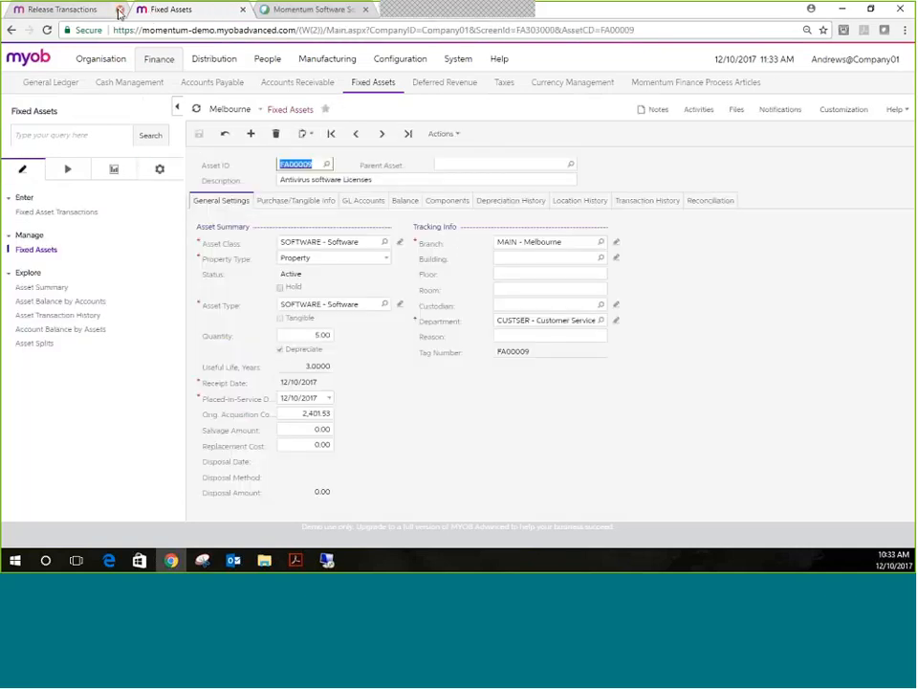
click(120, 10)
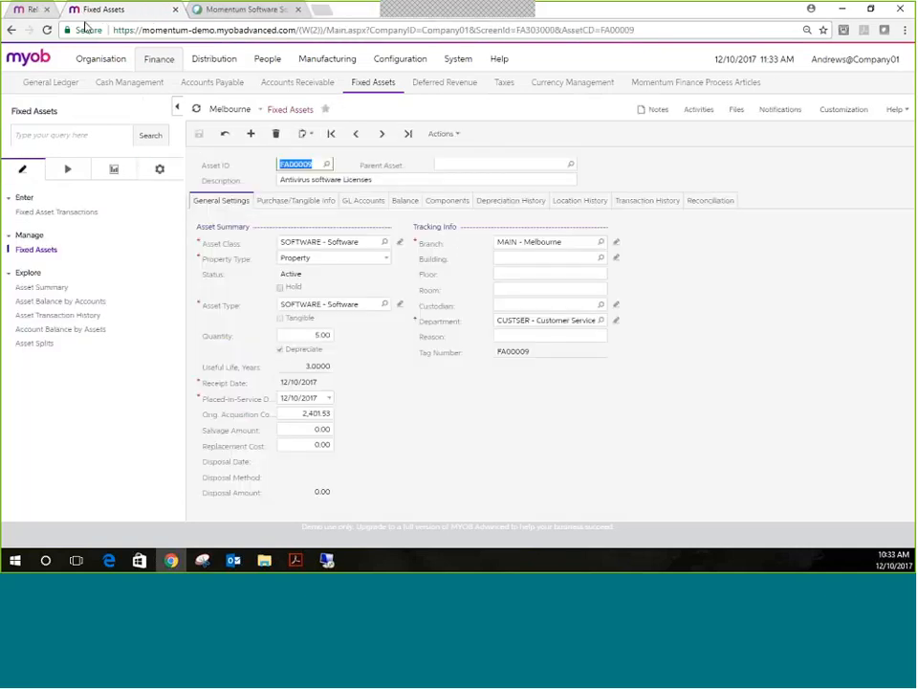
click(34, 86)
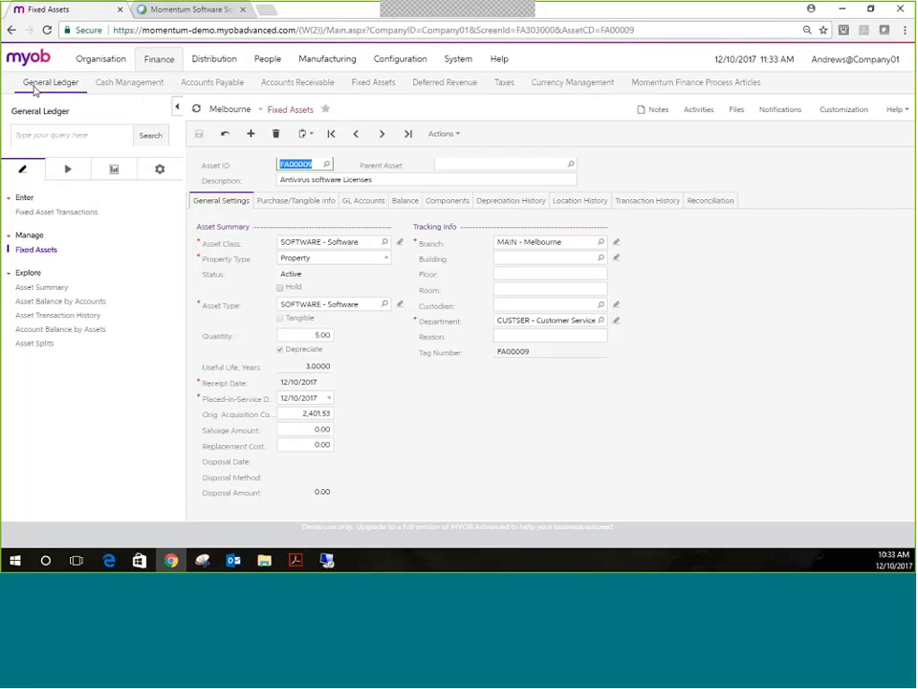
Step: Open Release FA Transactions in Fixed Assets and check for unreleased transactions with the Purchasing origin
click(69, 172)
click(66, 213)
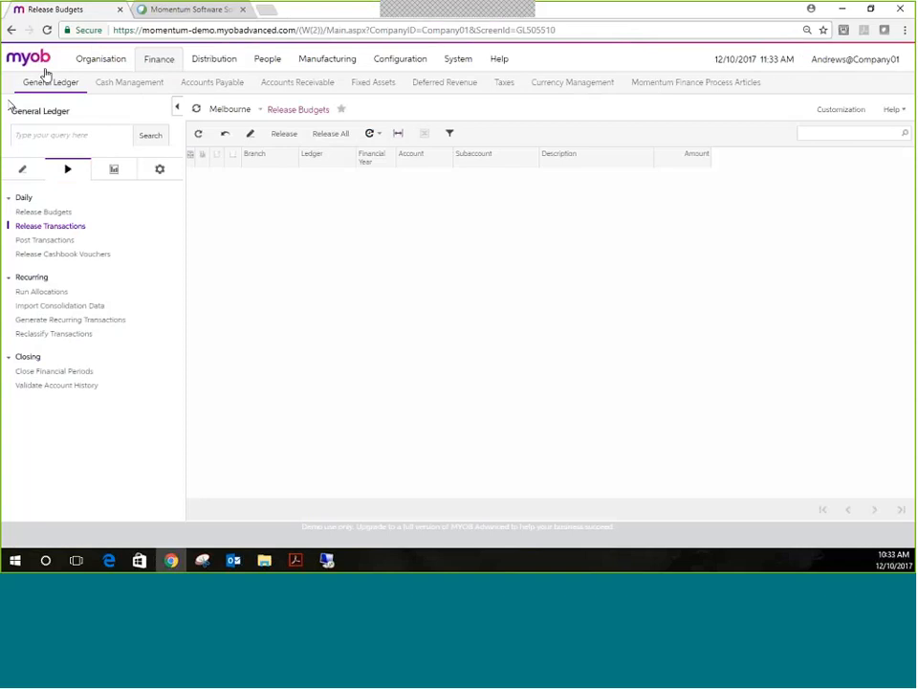
click(387, 84)
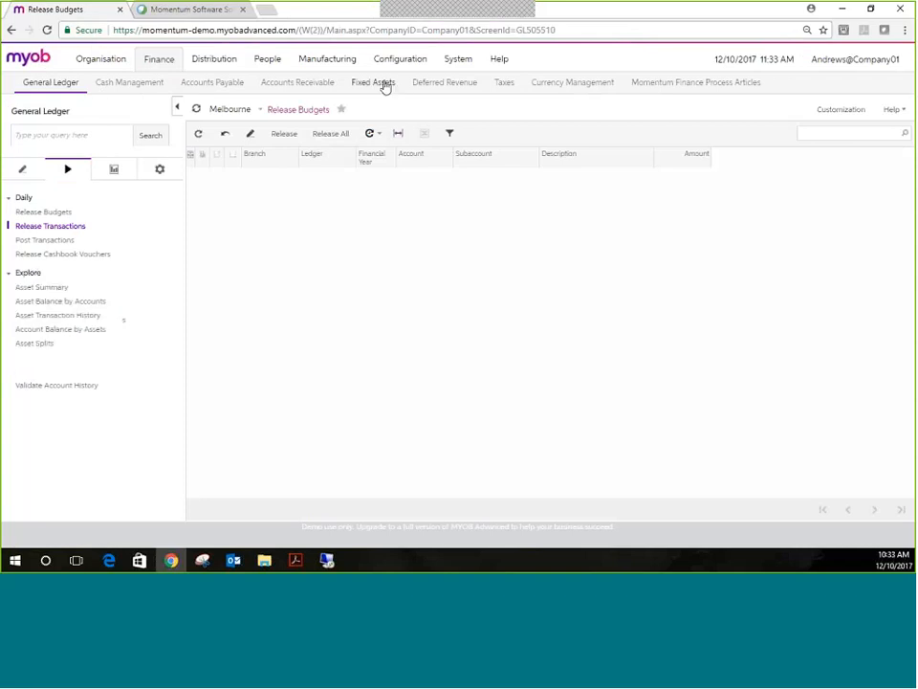
click(68, 172)
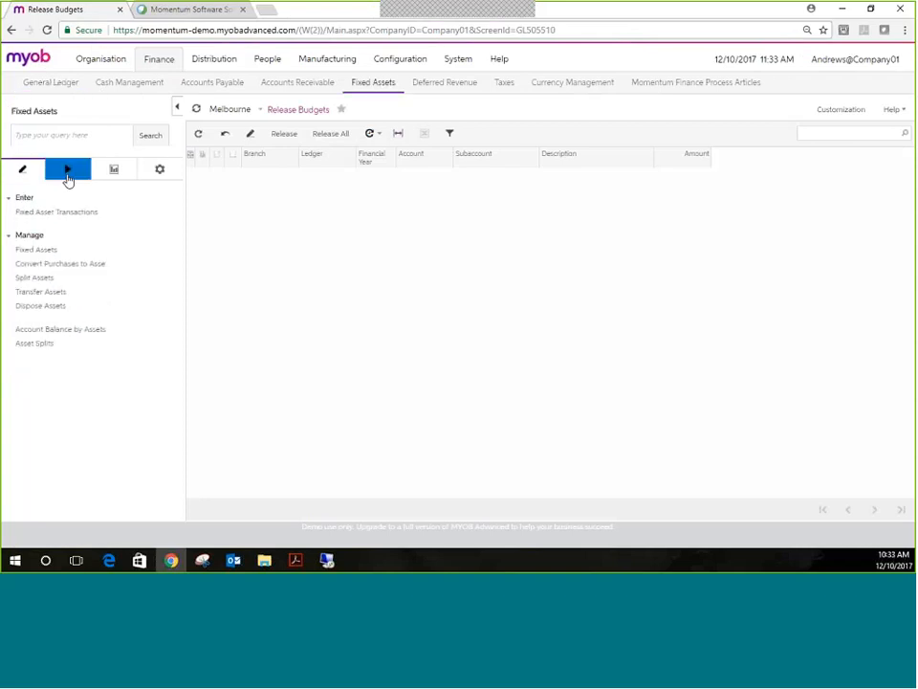
click(73, 214)
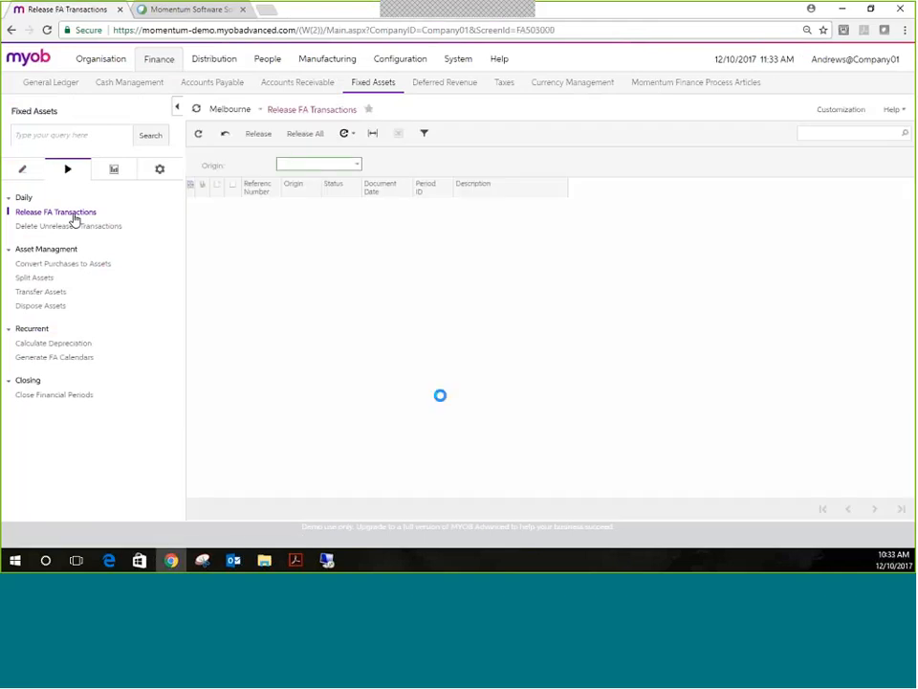
click(357, 166)
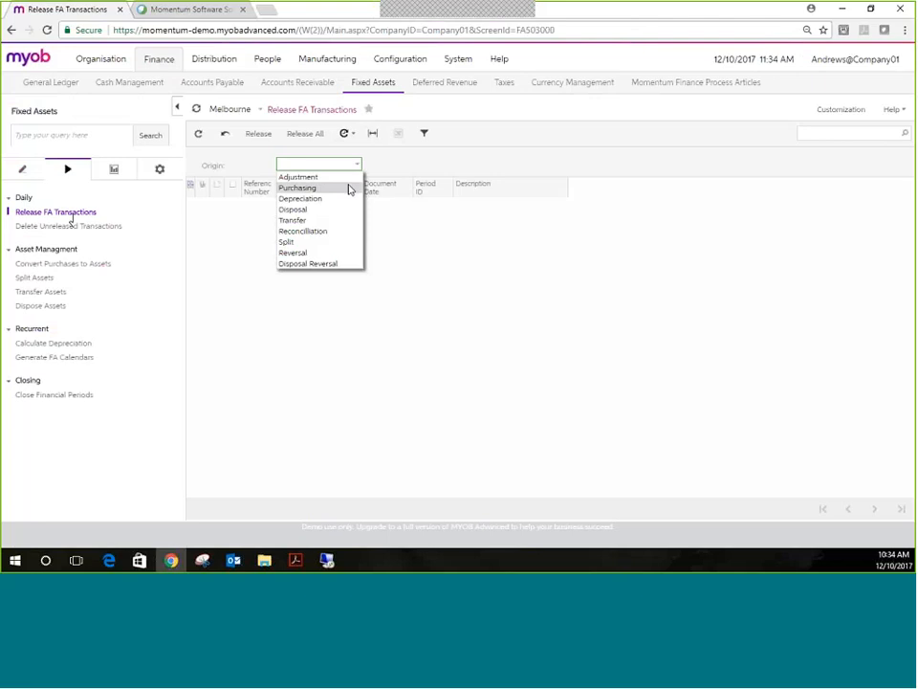
click(349, 188)
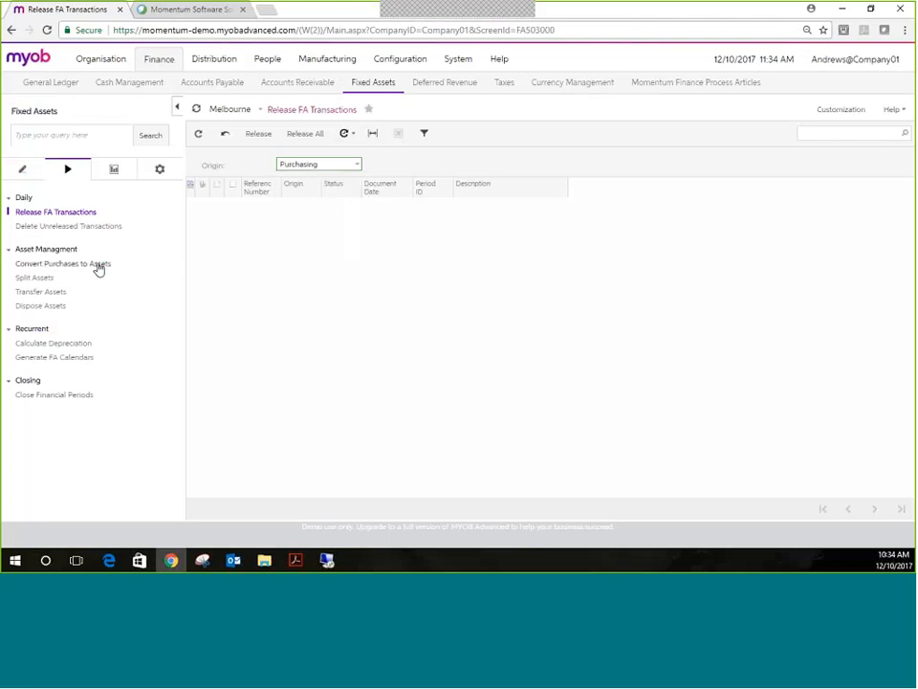
click(356, 166)
click(358, 167)
Step: Open Fixed Assets Preferences to check the automatic release and posting settings, and reload the page
click(164, 169)
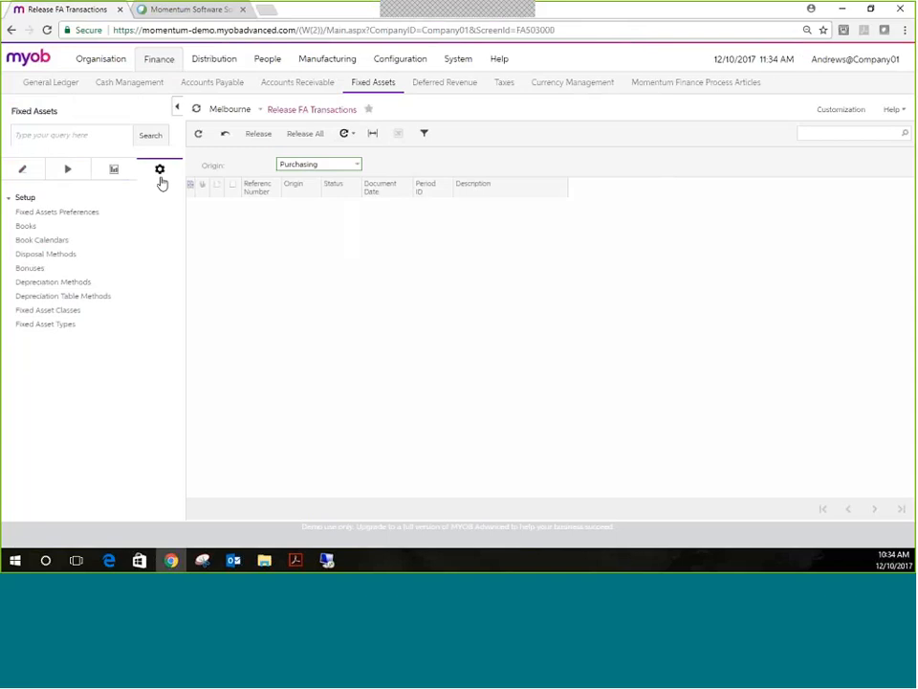
click(95, 213)
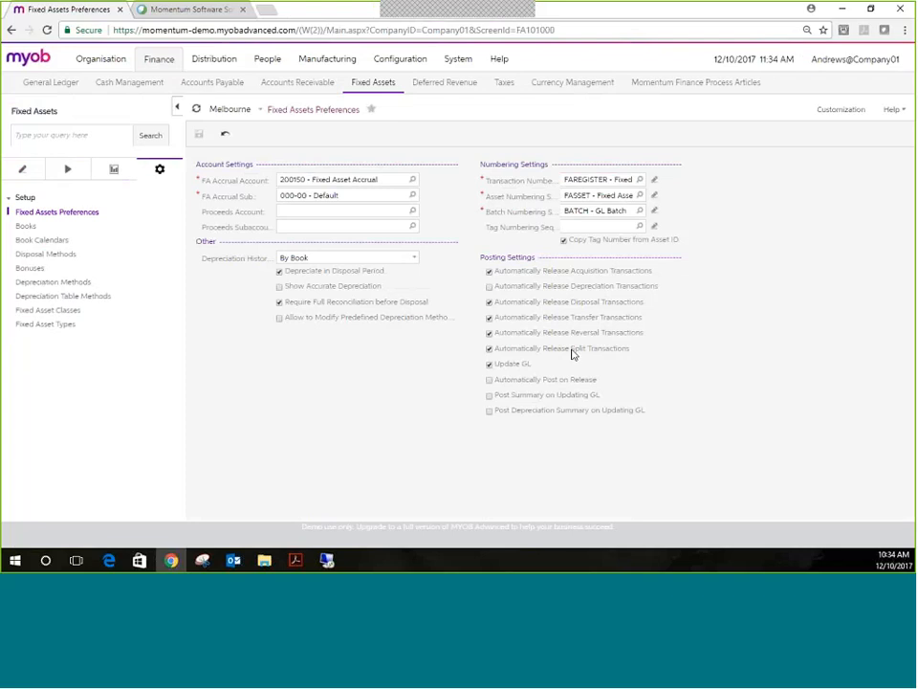
click(22, 170)
click(45, 31)
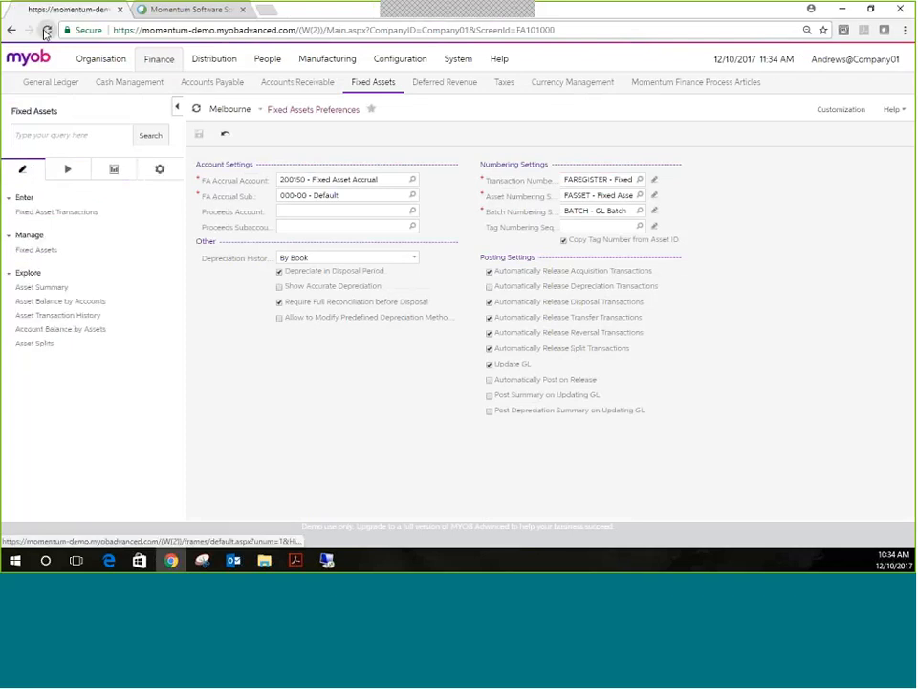
Step: Open General Ledger's Post Transactions screen to list the batches awaiting posting
click(50, 84)
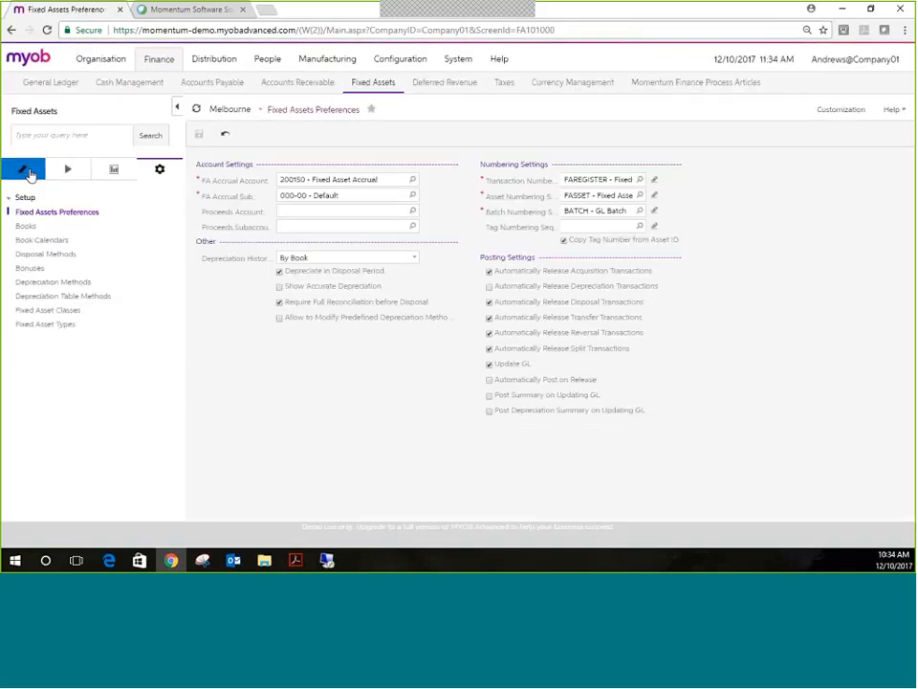
click(67, 172)
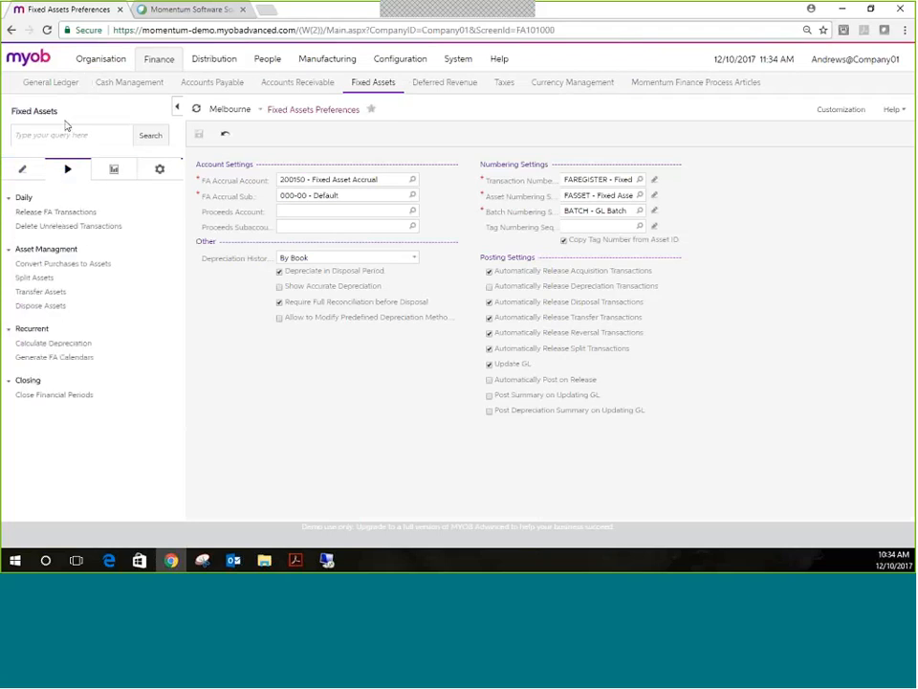
click(49, 82)
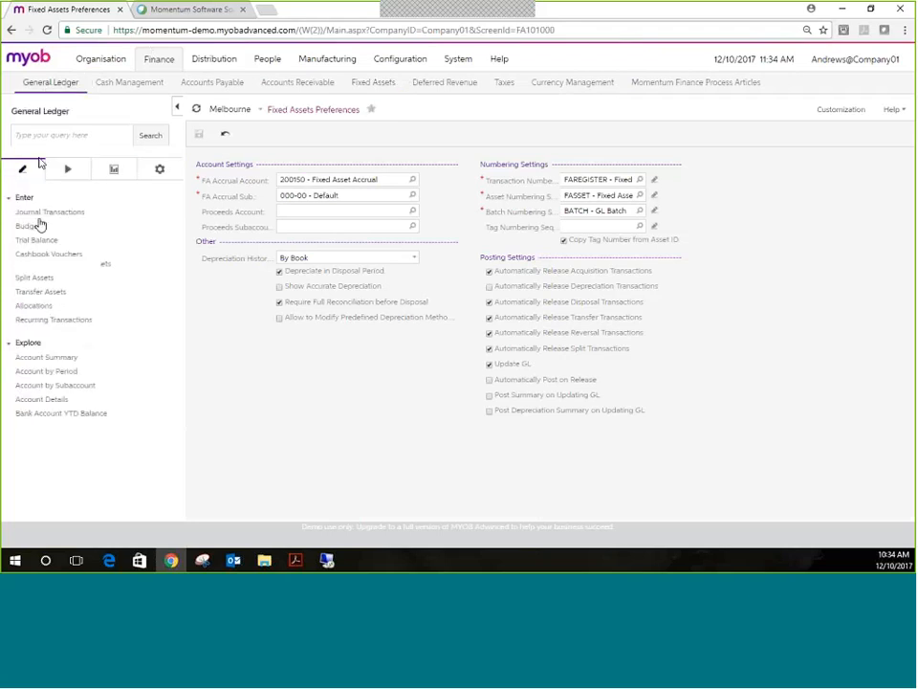
click(71, 170)
click(62, 225)
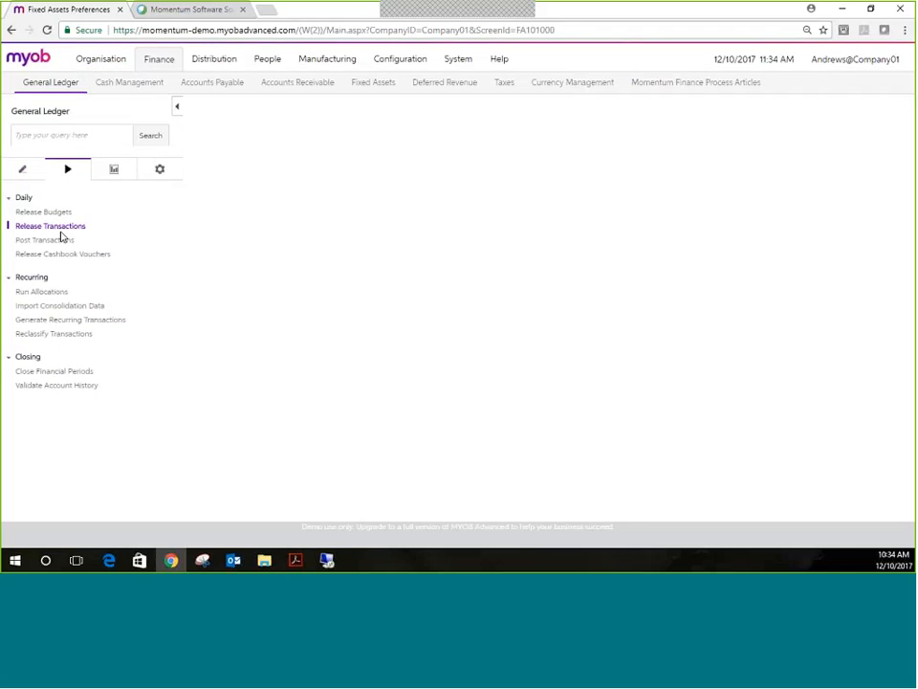
click(60, 240)
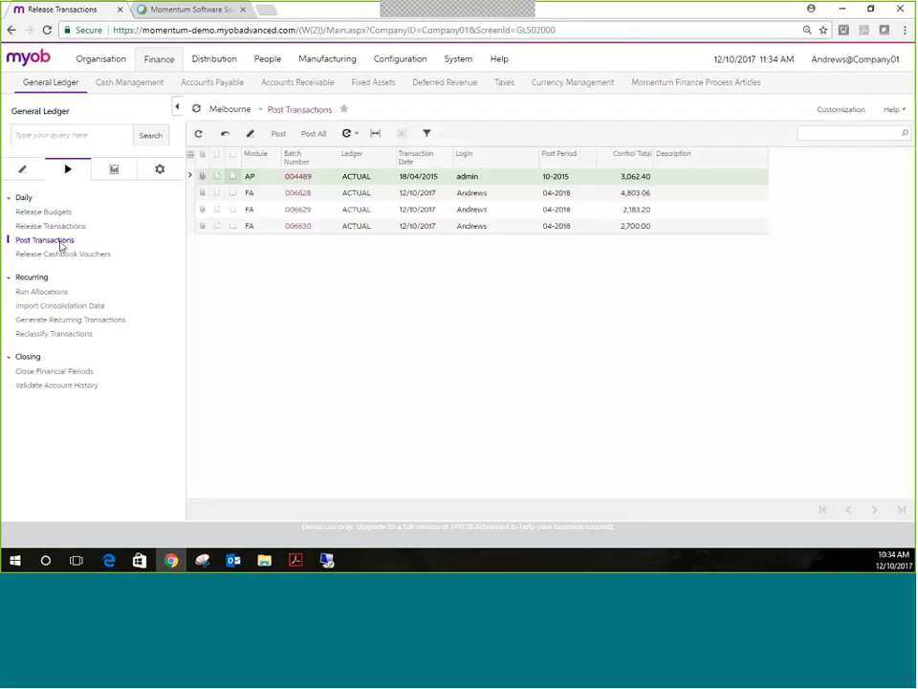
Step: Select the three FA batches 006628, 006629 and 006630 and post them to the General Ledger
click(400, 196)
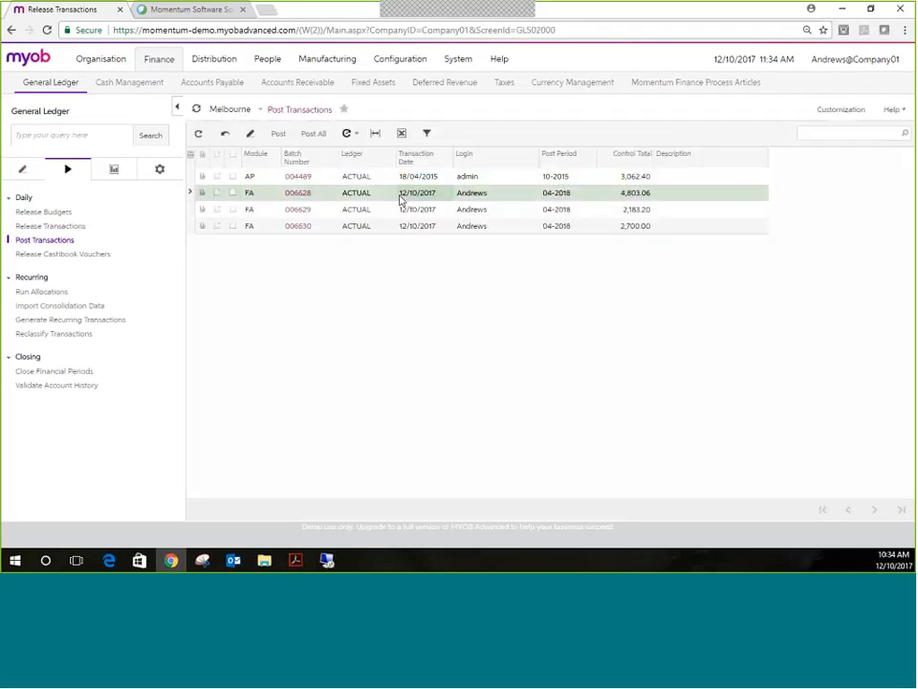
click(430, 212)
click(431, 225)
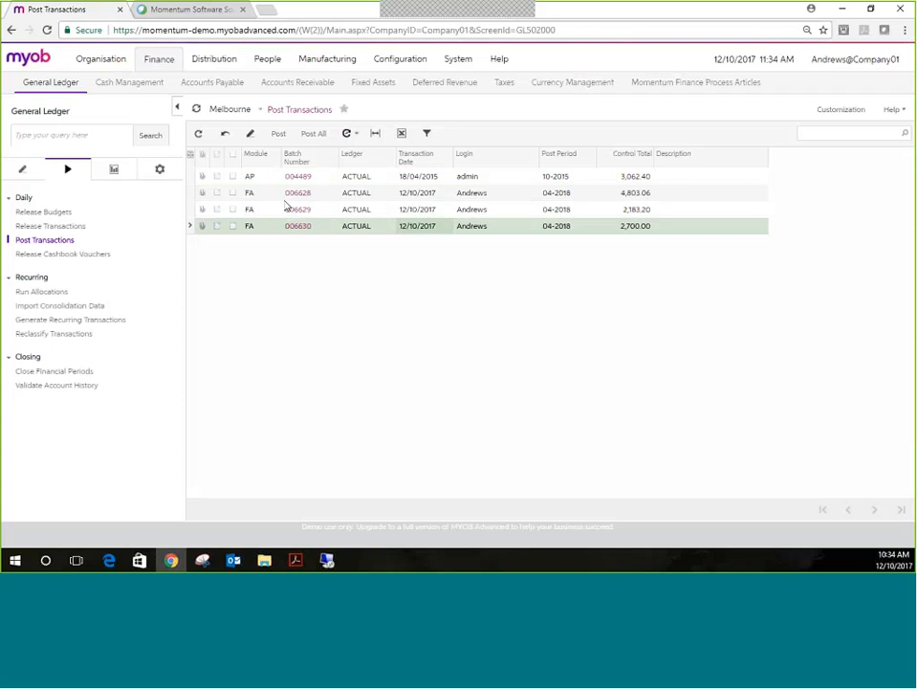
click(232, 192)
click(233, 209)
click(233, 226)
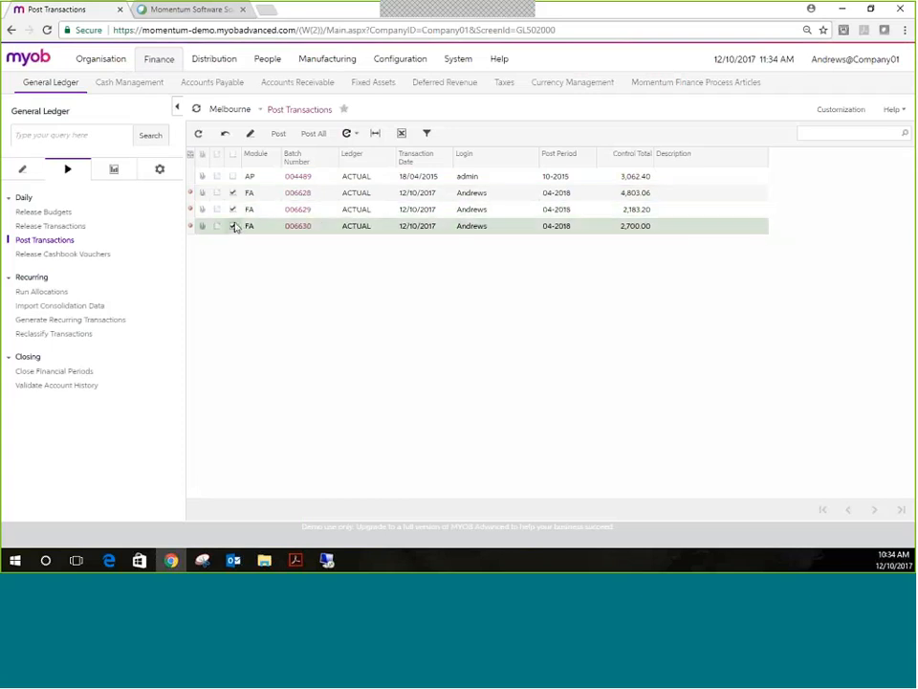
click(277, 133)
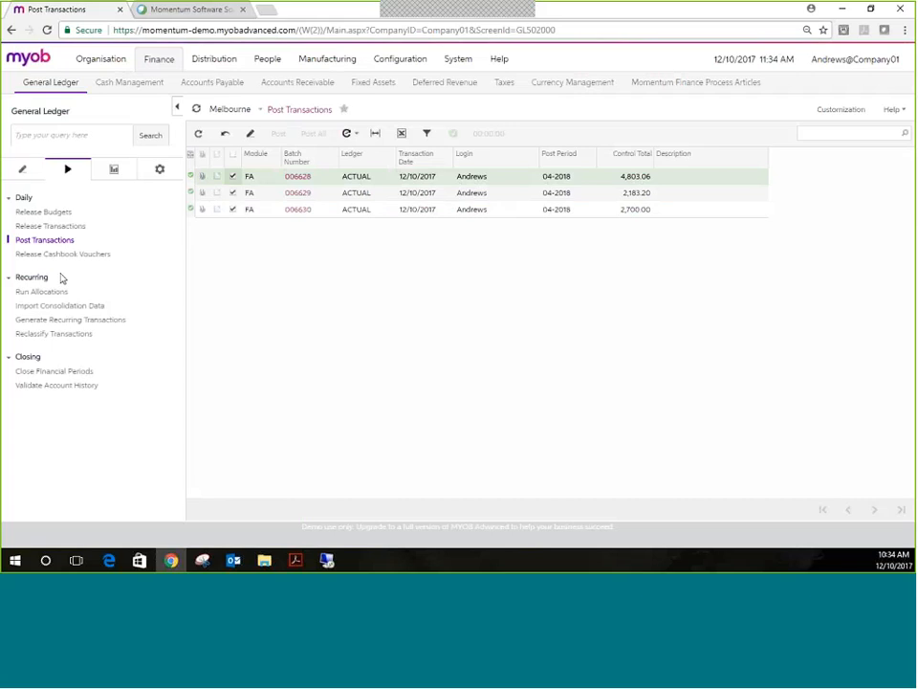
Step: Open General Ledger's Account Summary and check the balance of the Fixed Asset Accrual account
click(22, 168)
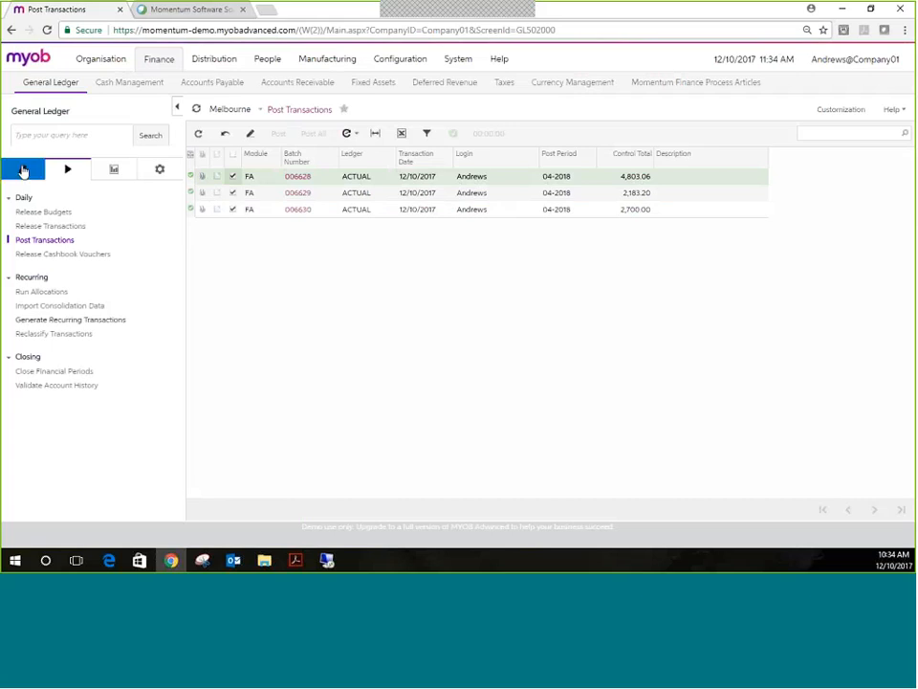
click(57, 360)
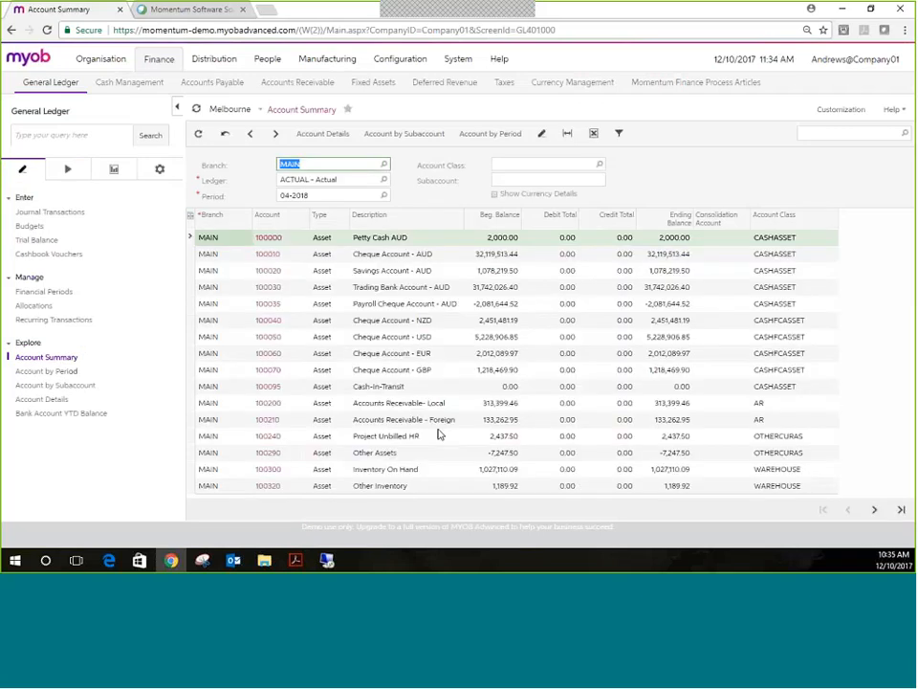
click(874, 511)
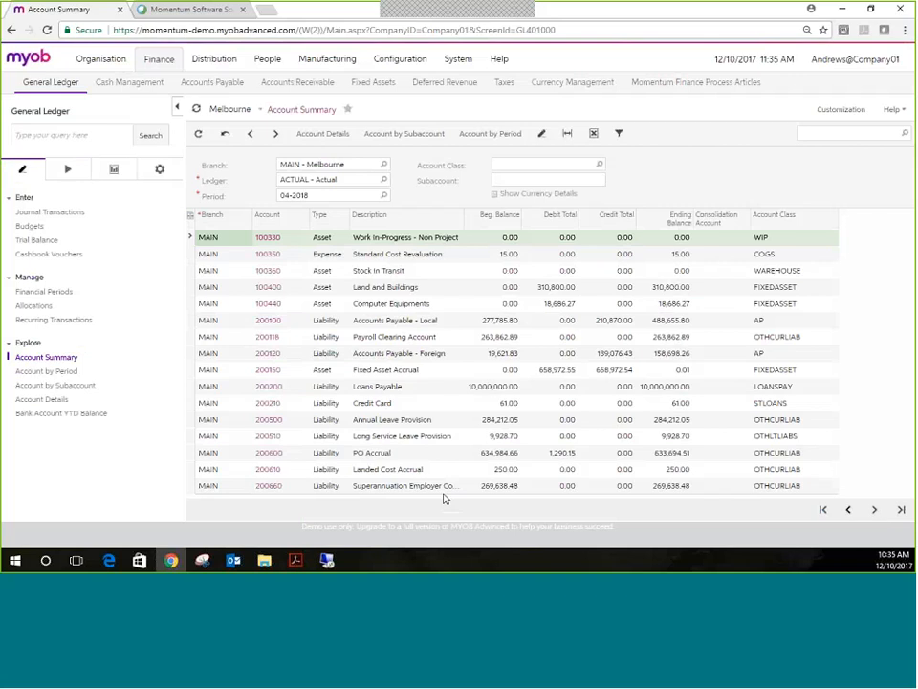
click(696, 373)
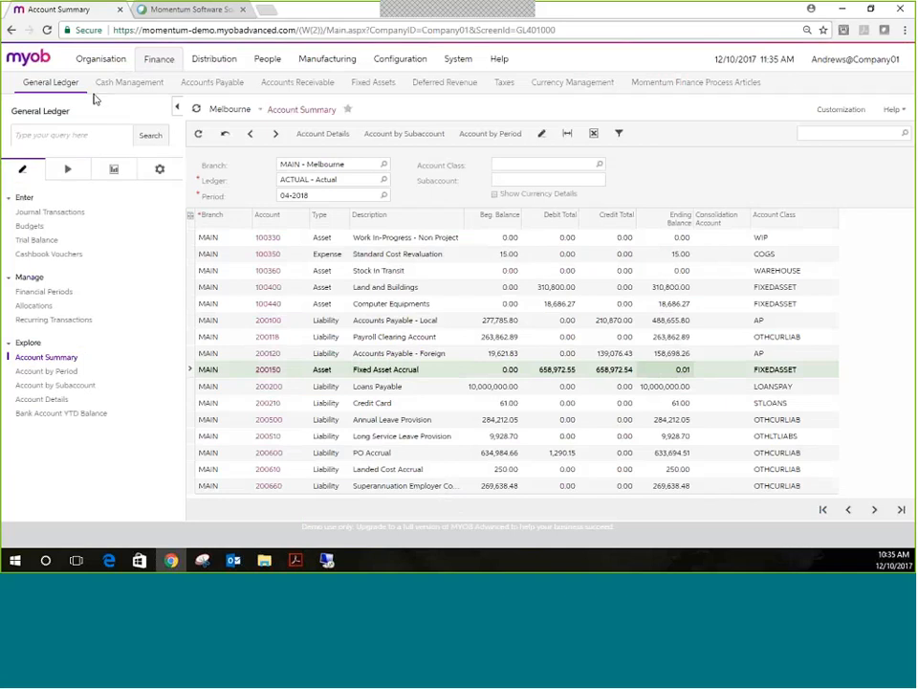
Step: Open the Calculate Depreciation screen among the Fixed Assets processes
click(93, 62)
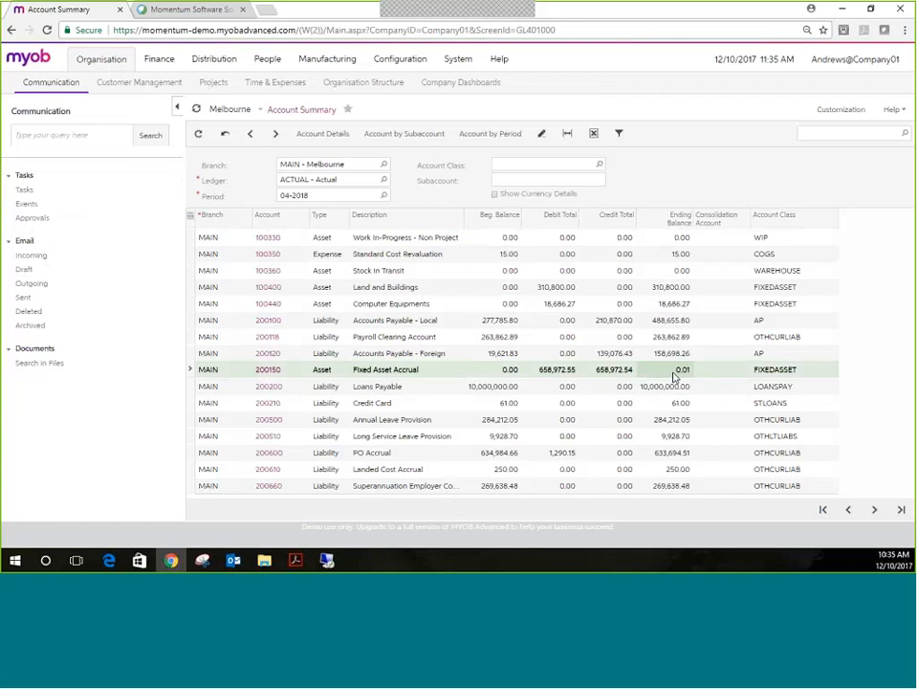
click(159, 60)
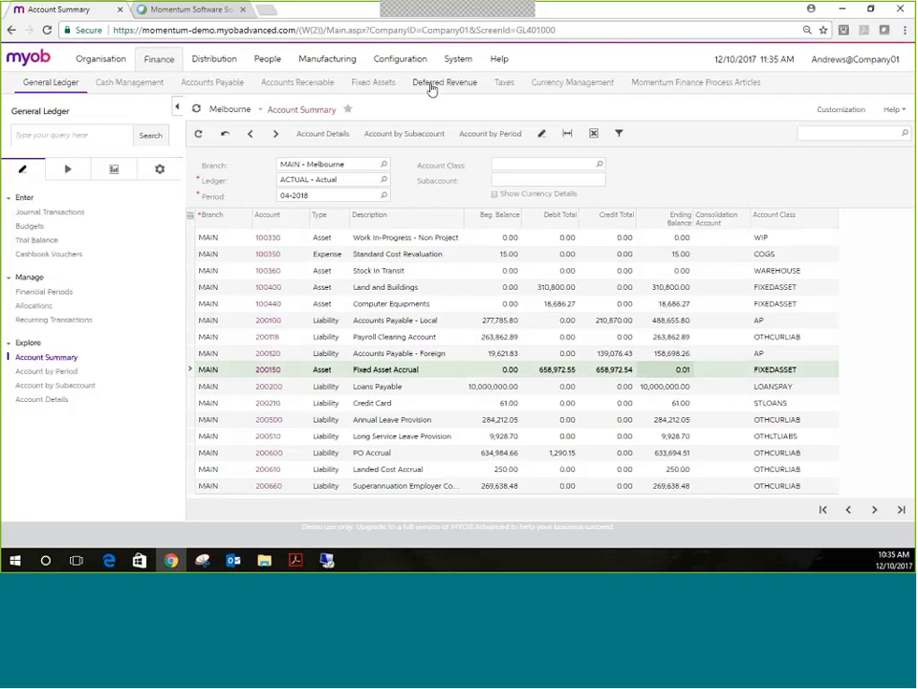
click(371, 84)
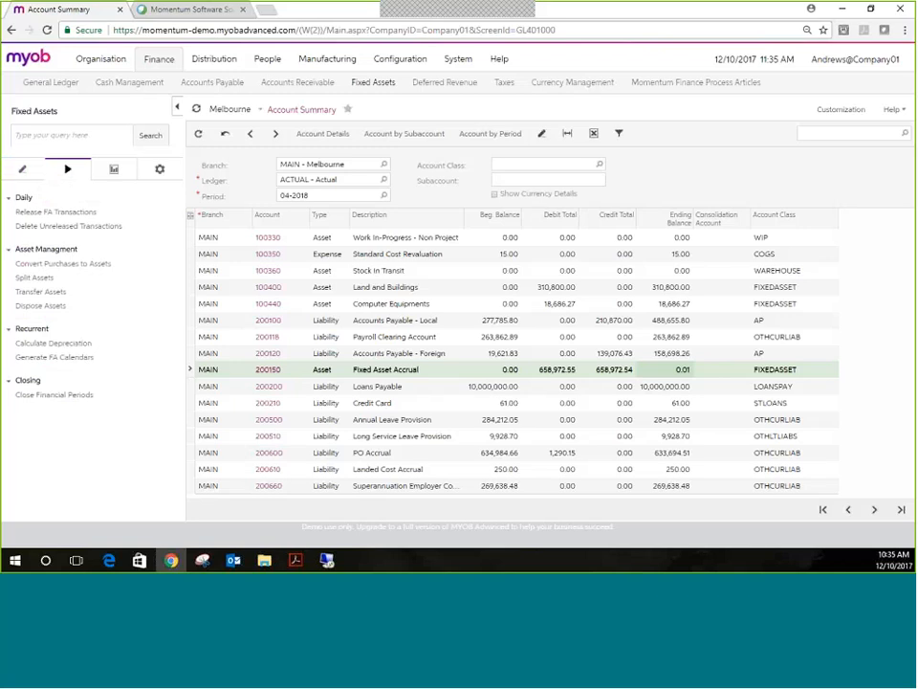
click(147, 202)
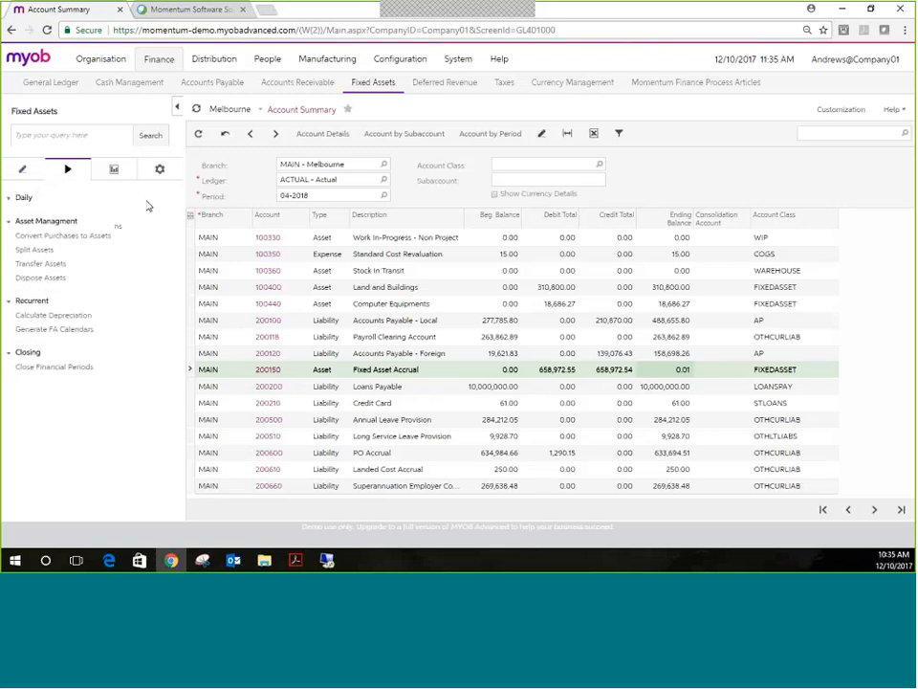
click(7, 198)
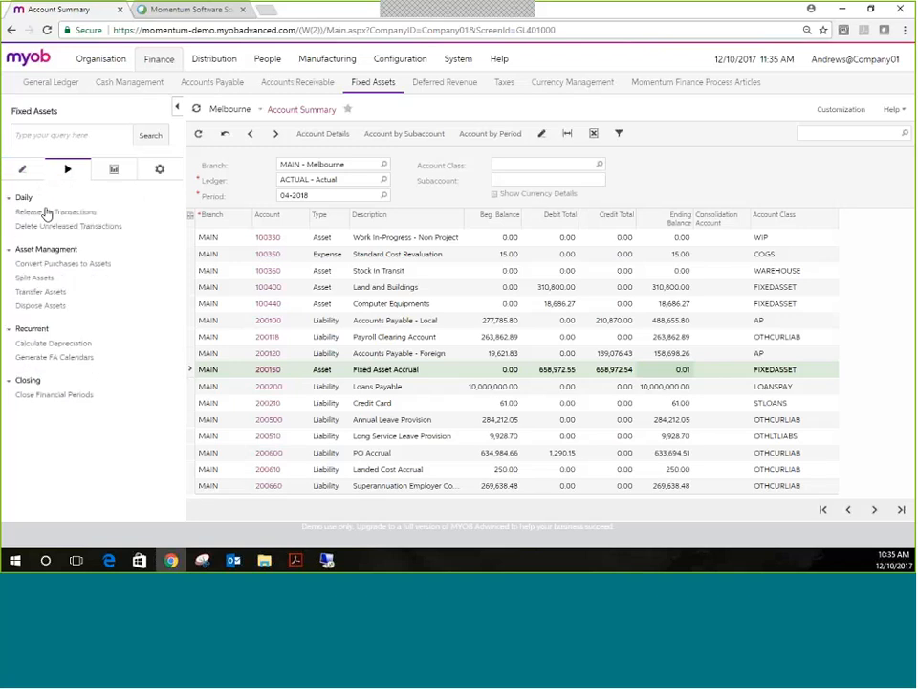
click(65, 345)
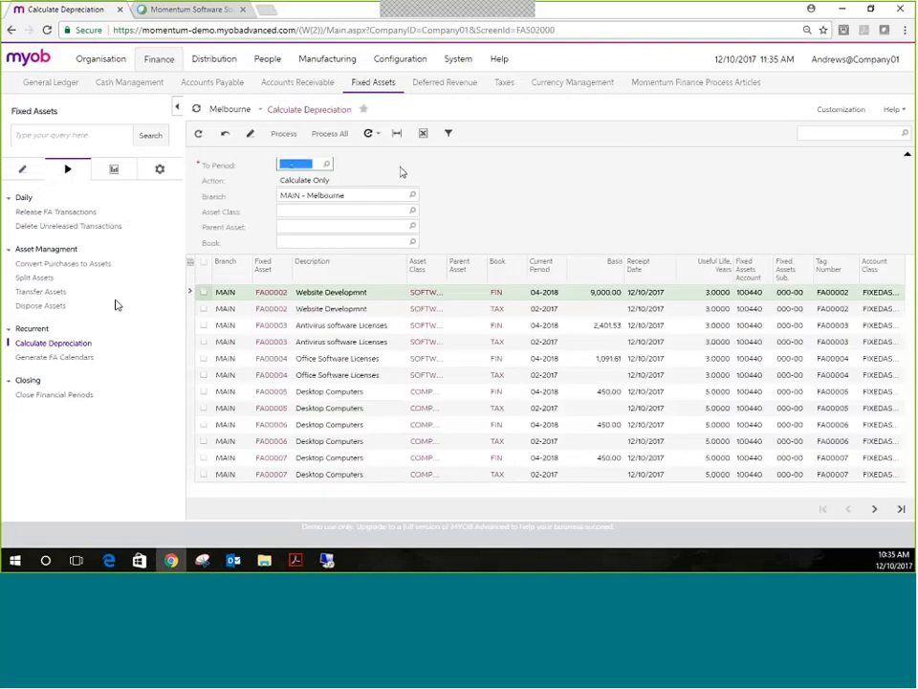
Step: Calculate depreciation to period 04-2018 for all listed assets in the FIN book
click(327, 165)
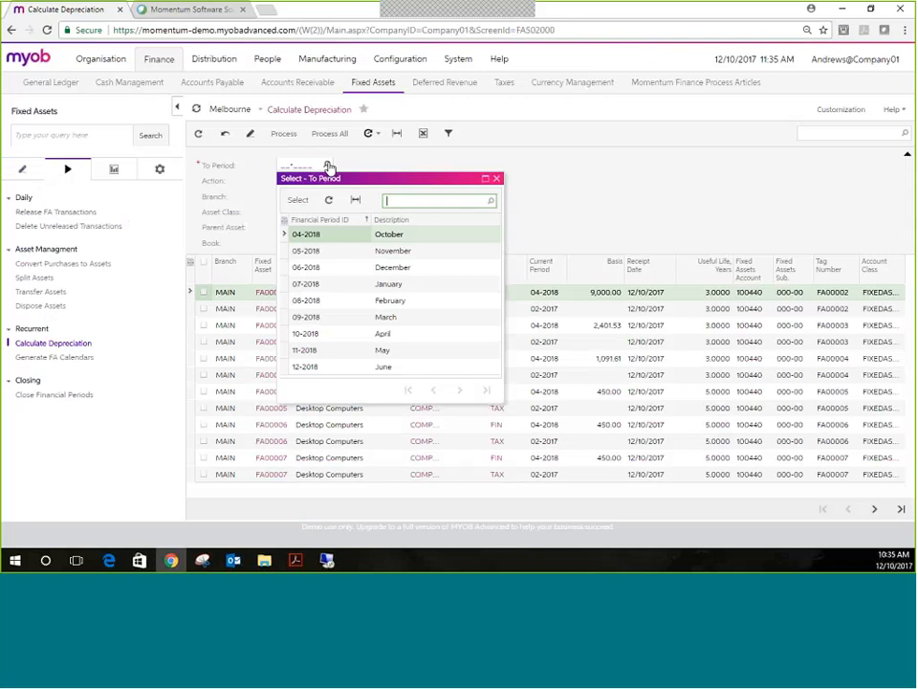
double_click(331, 243)
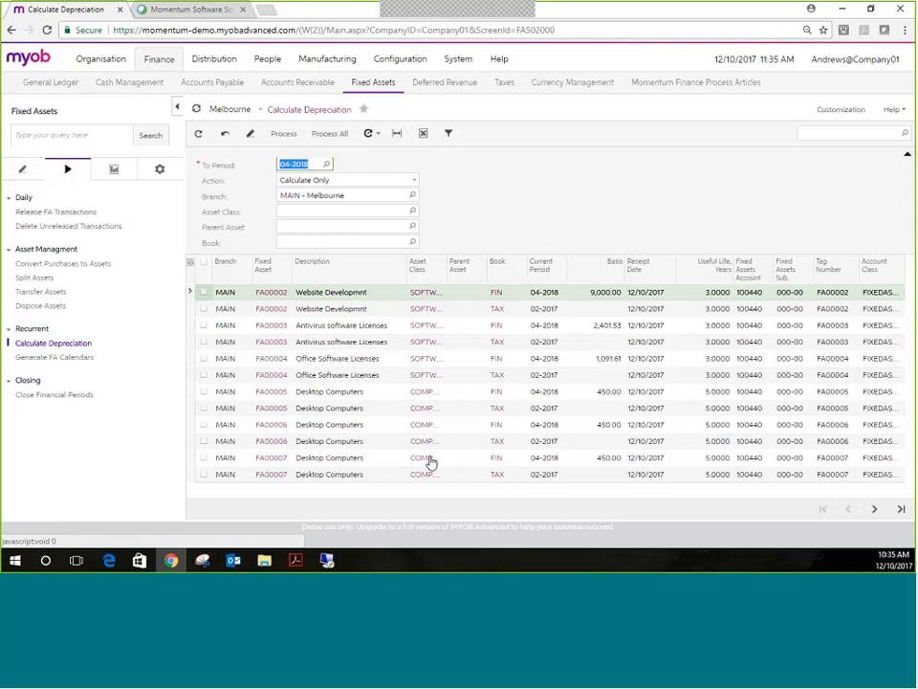
click(412, 242)
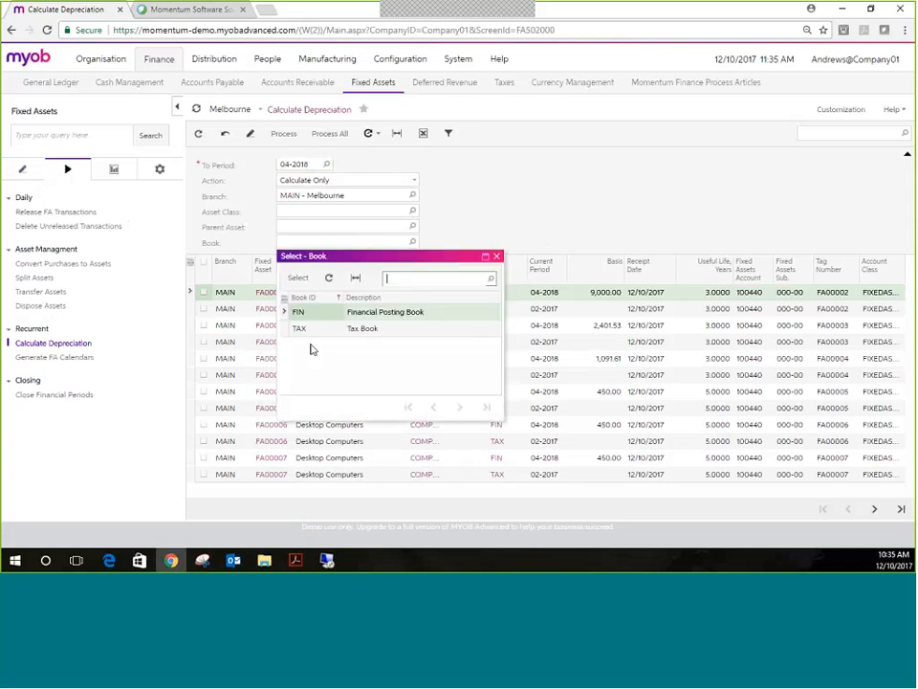
double_click(314, 314)
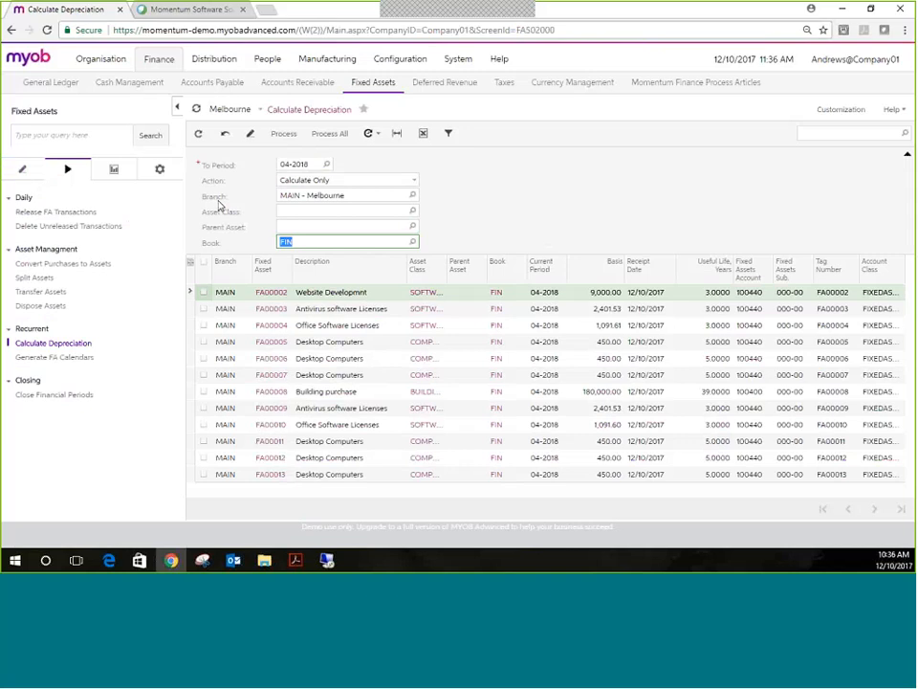
click(203, 263)
click(285, 134)
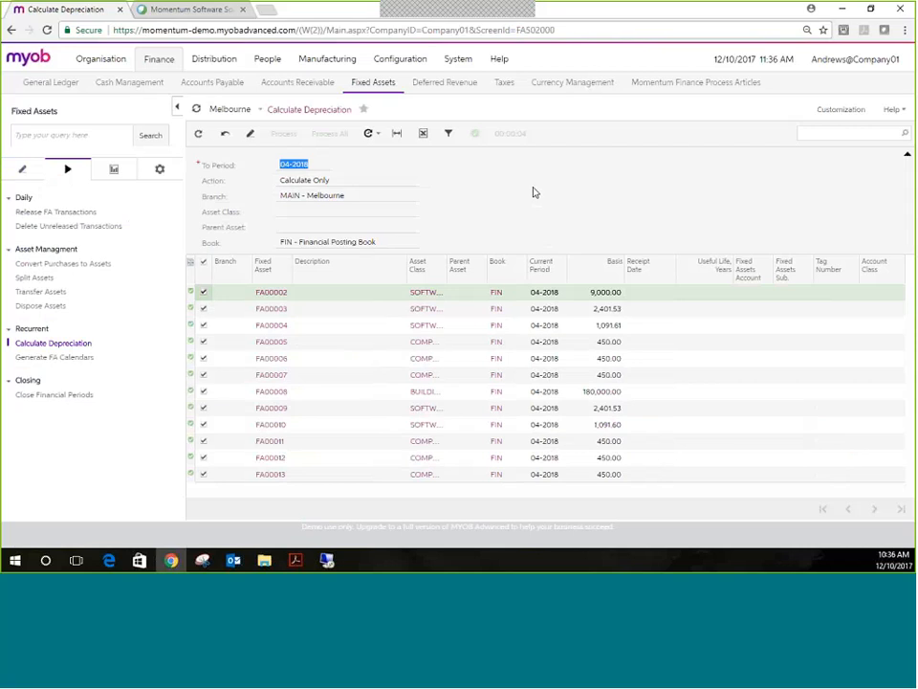
Step: Open asset FA00002, Website Developmnt, and check its depreciation history
click(272, 294)
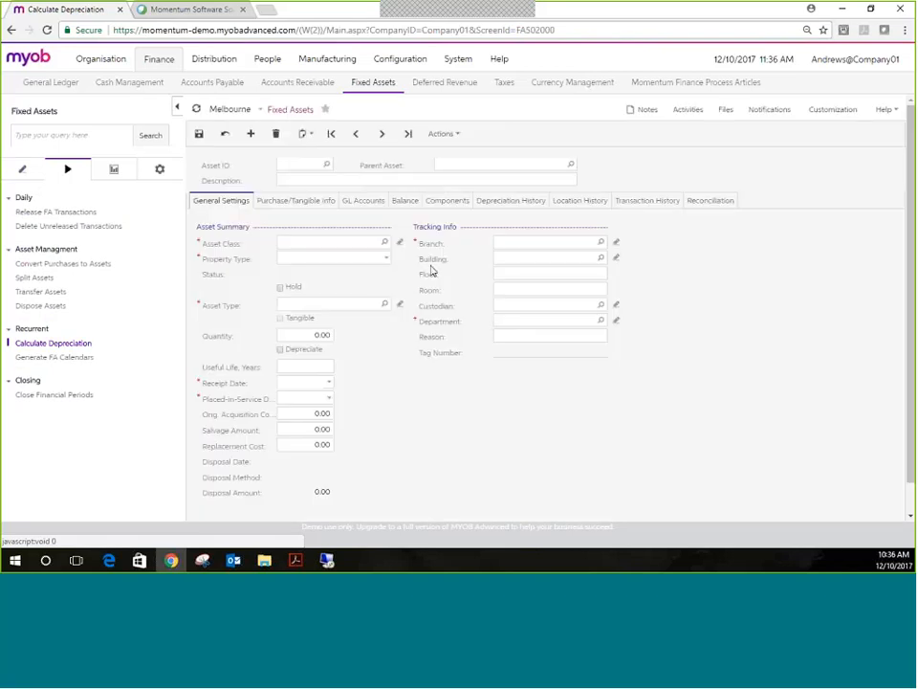
click(520, 200)
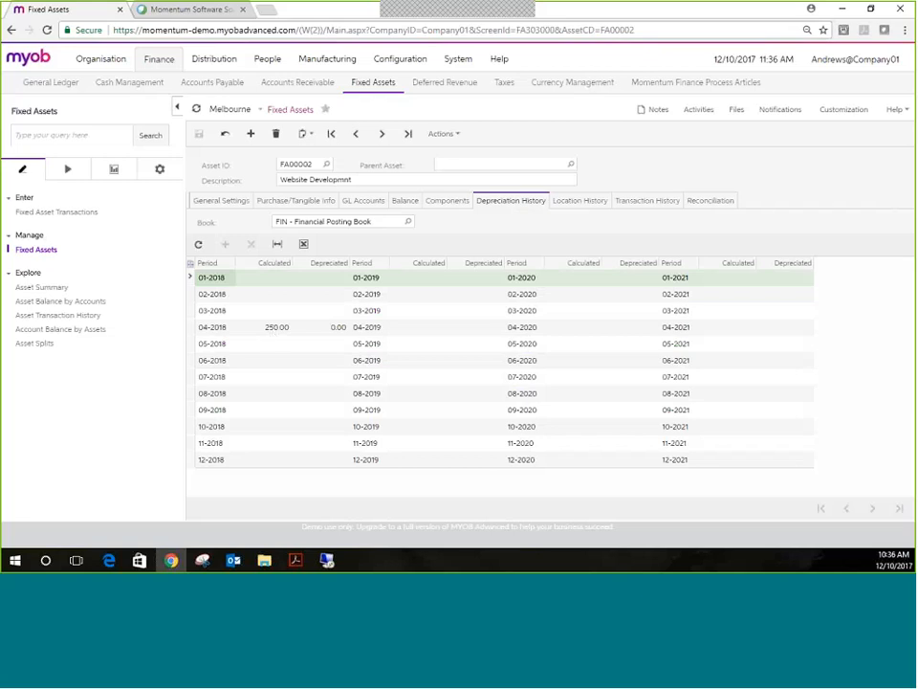
Step: Return to Calculate Depreciation and process the Depreciate action to period 04-2018 for all listed FIN book assets
right_click(11, 29)
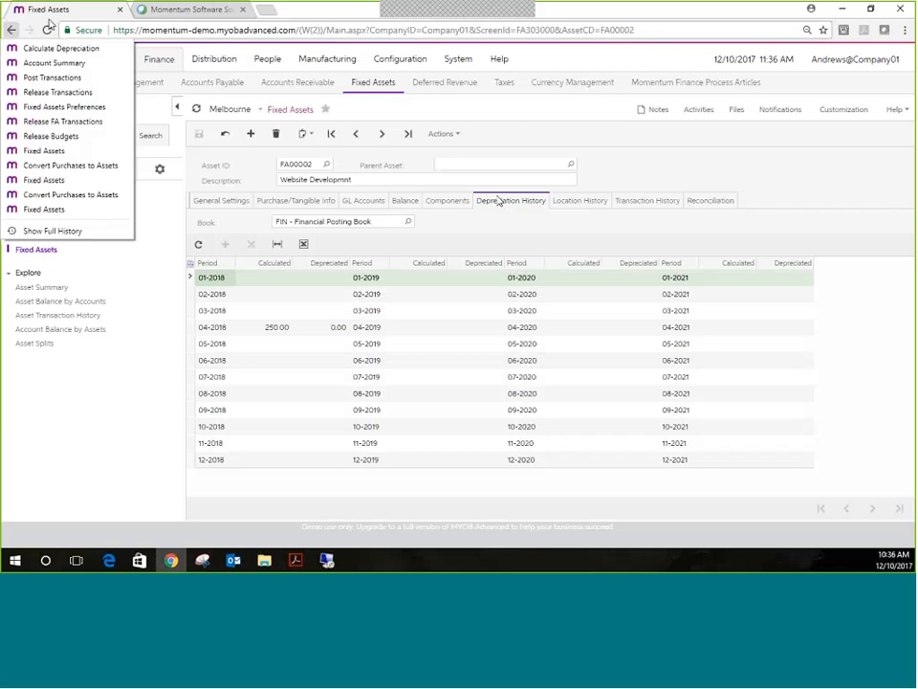
click(215, 143)
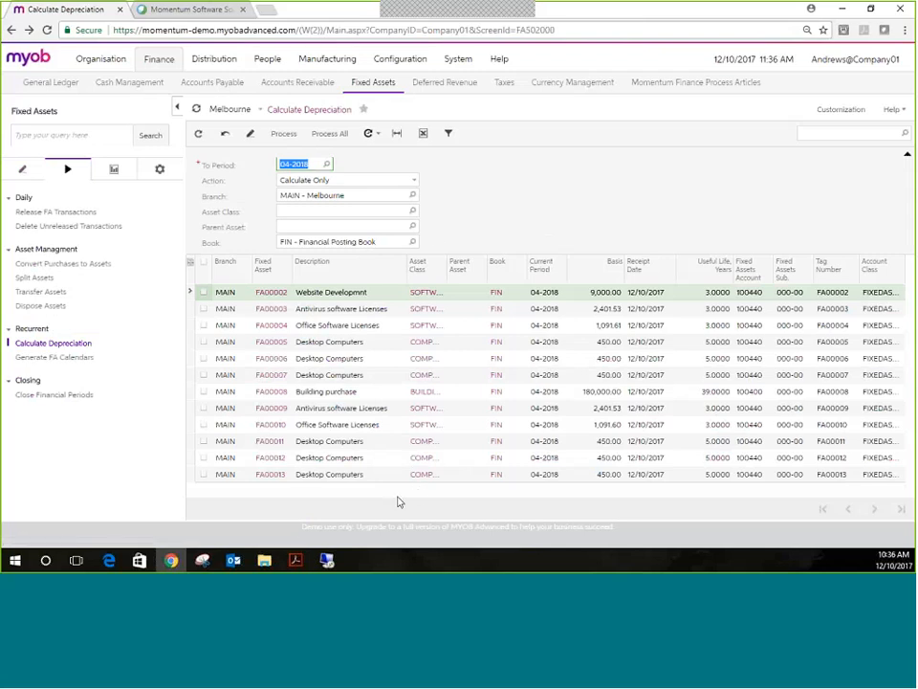
click(415, 181)
click(398, 203)
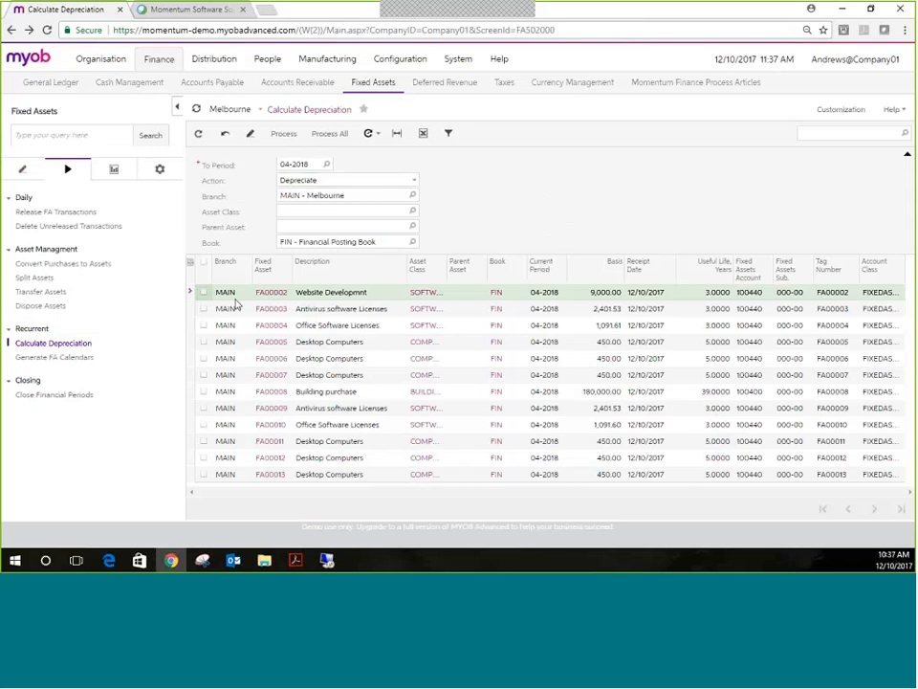
click(202, 262)
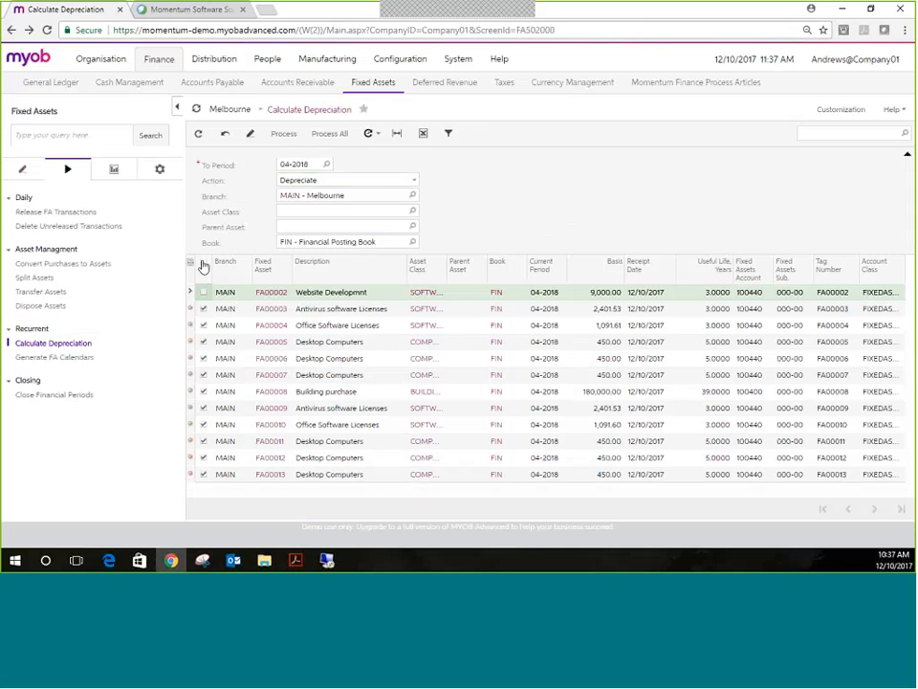
click(283, 137)
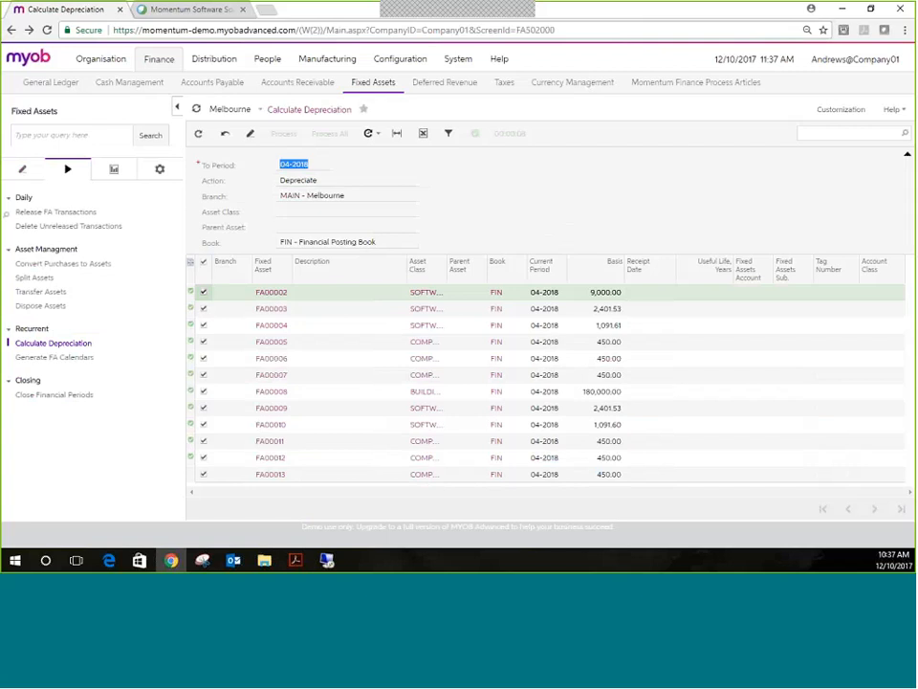
Step: Open asset FA00002 from the processed list and check its calculated and depreciated amounts in the depreciation history
click(278, 293)
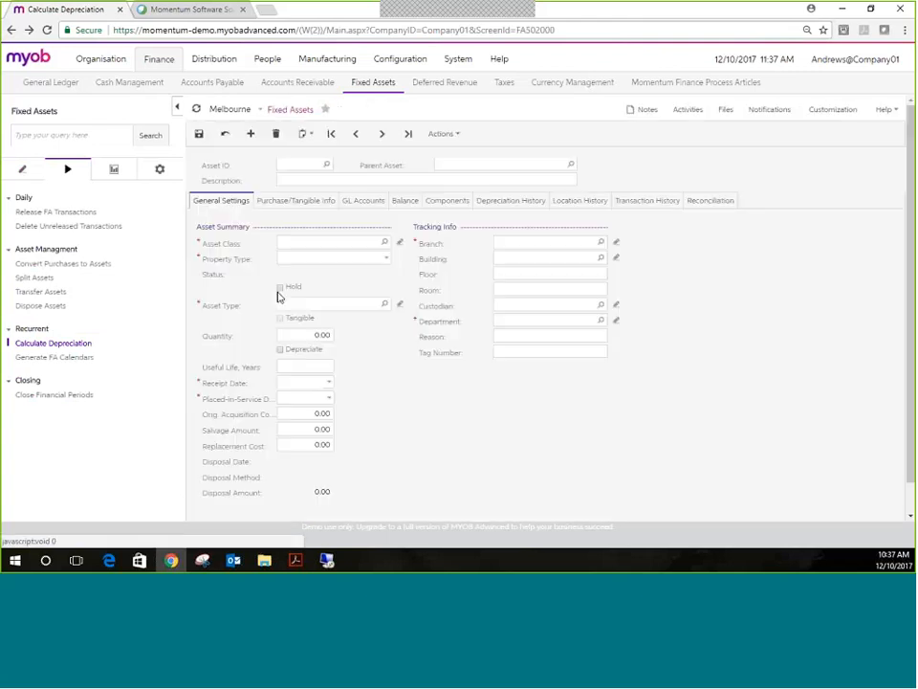
click(492, 206)
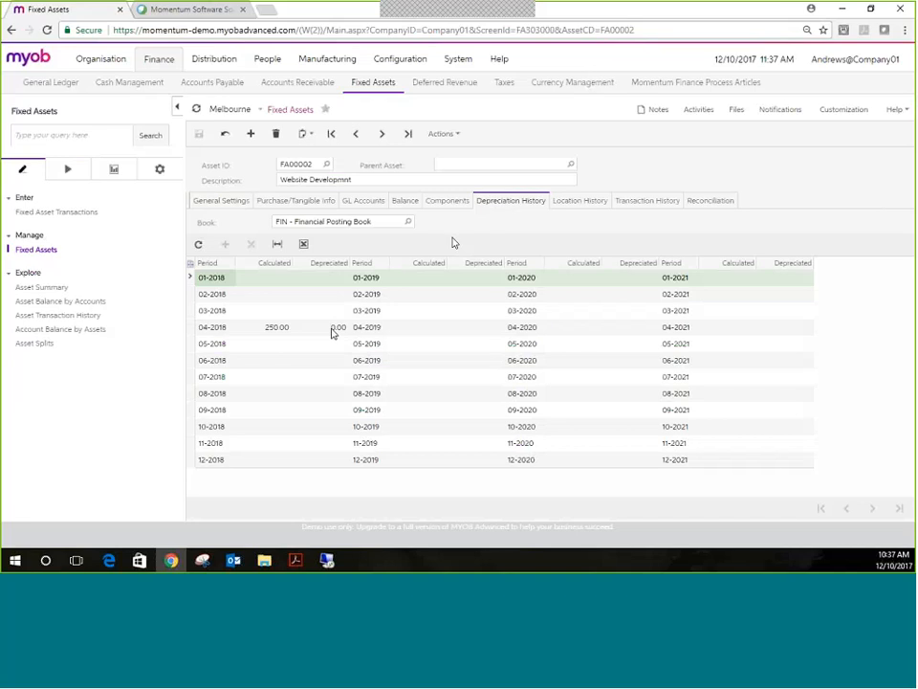
click(12, 30)
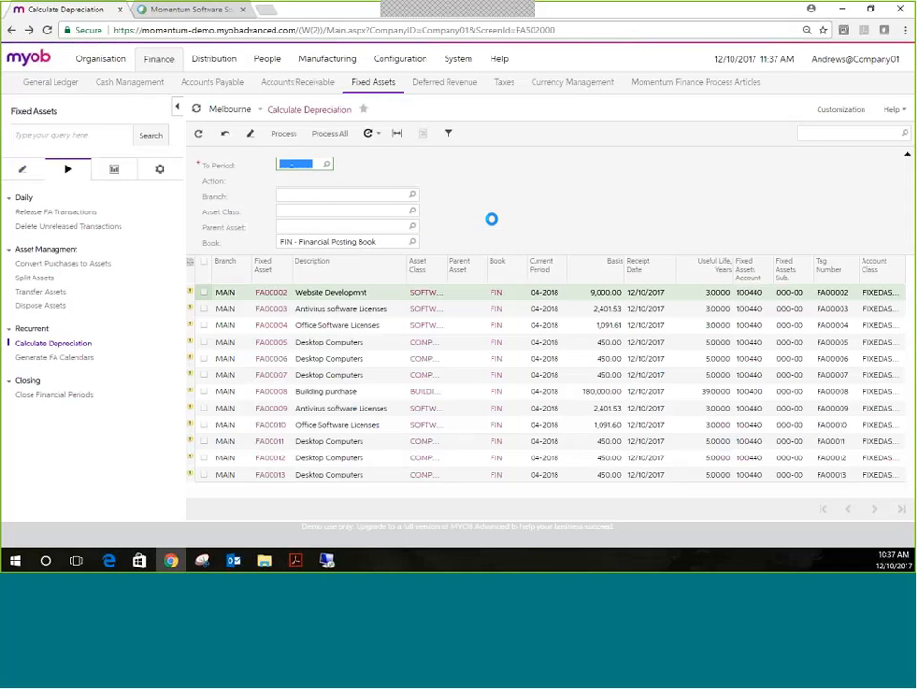
Step: Open the 04-2018 depreciation transaction awaiting release among the fixed asset transactions and review its lines full screen with a wider Transaction Type column
click(40, 218)
click(41, 214)
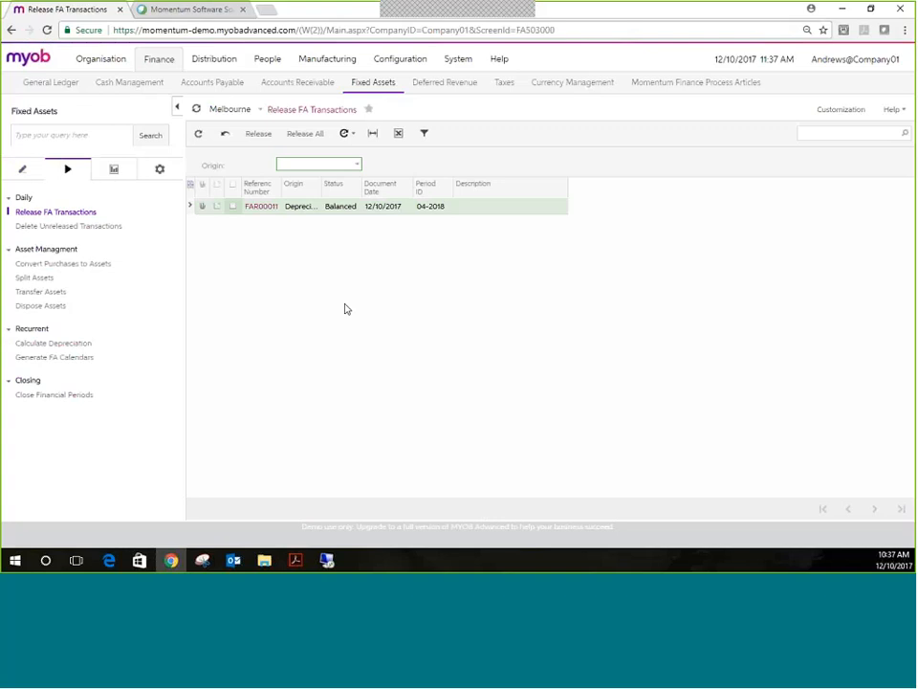
click(261, 207)
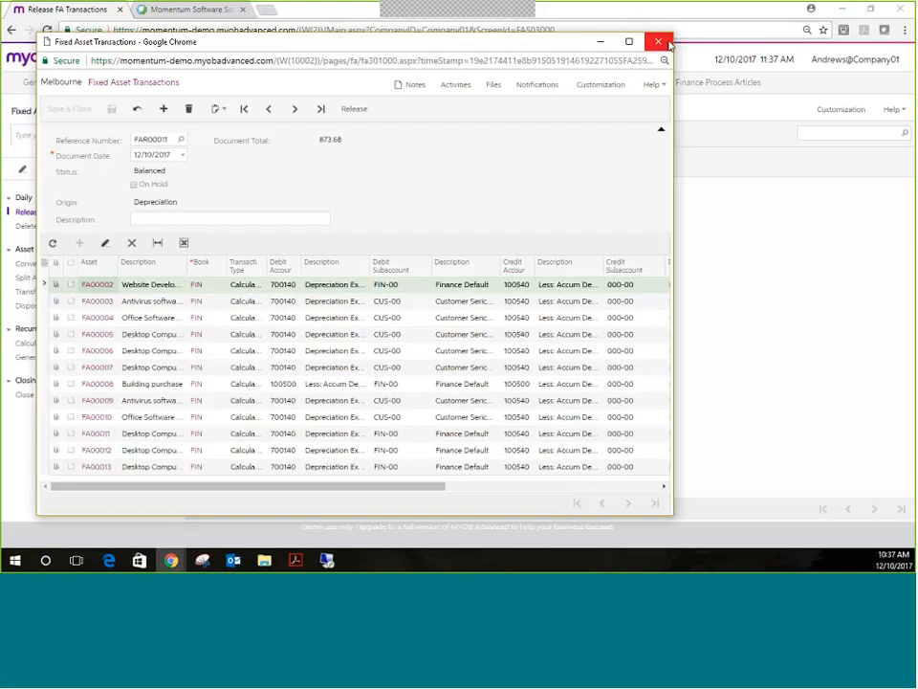
click(628, 41)
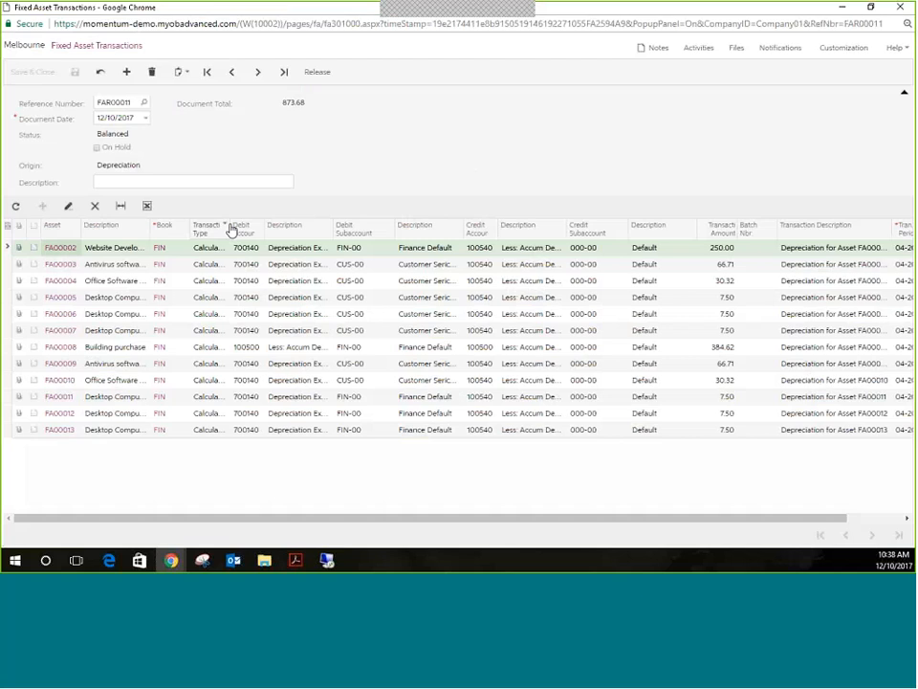
drag(230, 229, 253, 229)
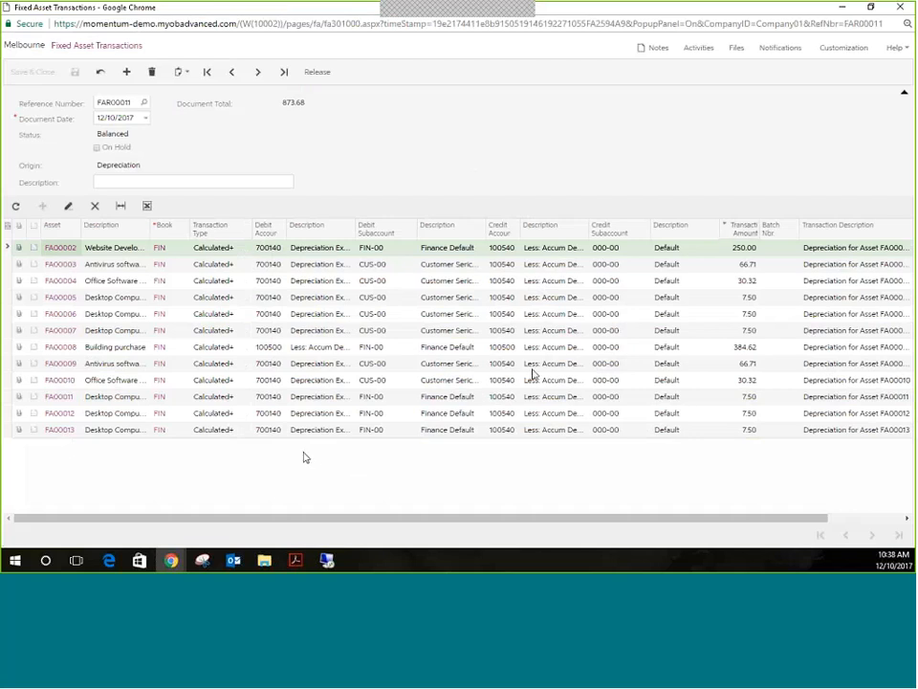
click(900, 6)
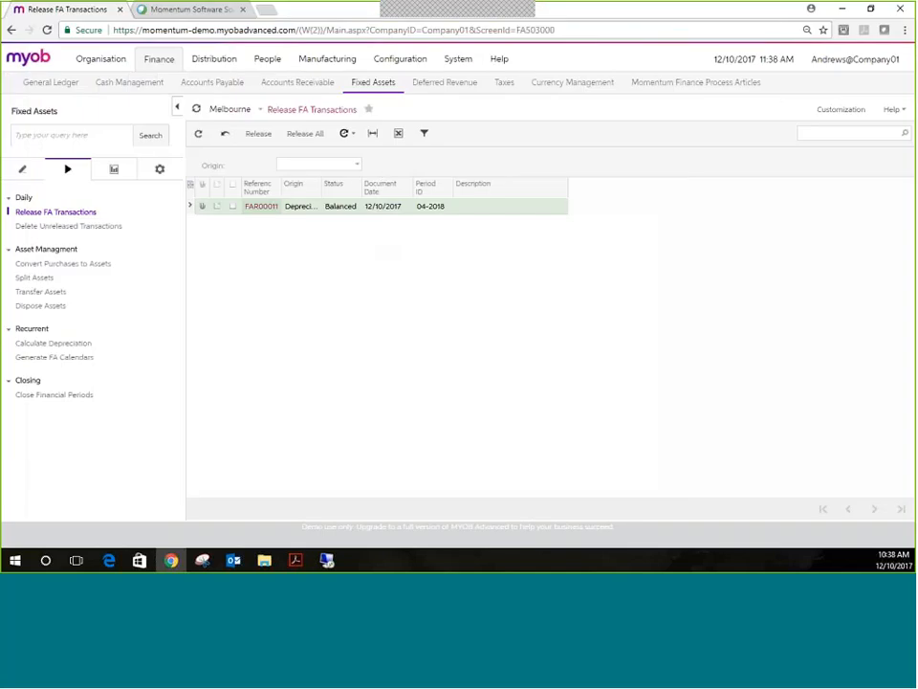
Step: Delete the unreleased depreciation transaction FAR00011 and recheck the list of fixed asset transactions awaiting release
click(26, 226)
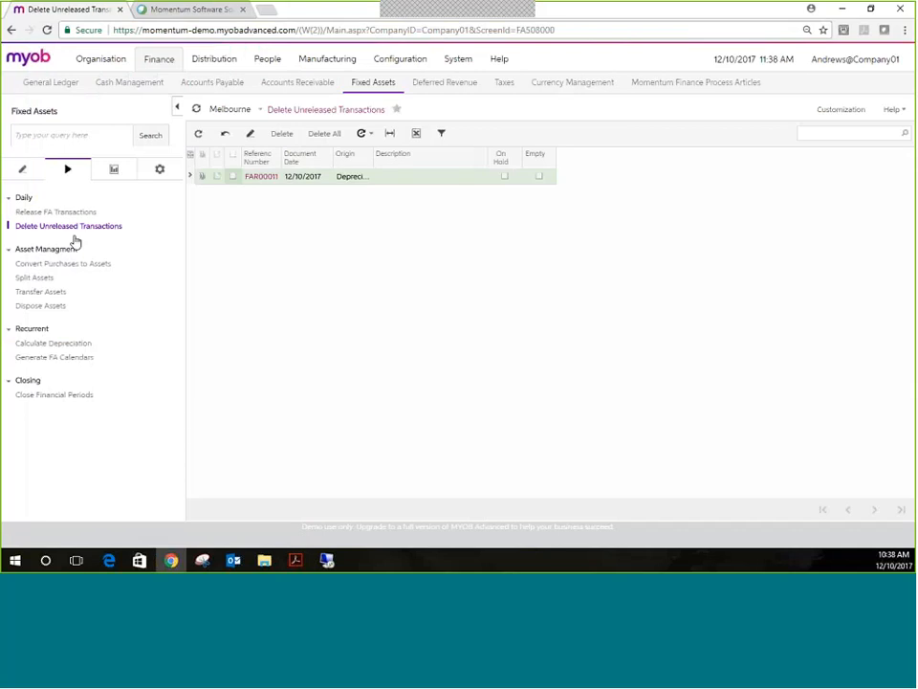
click(232, 177)
click(285, 134)
click(54, 213)
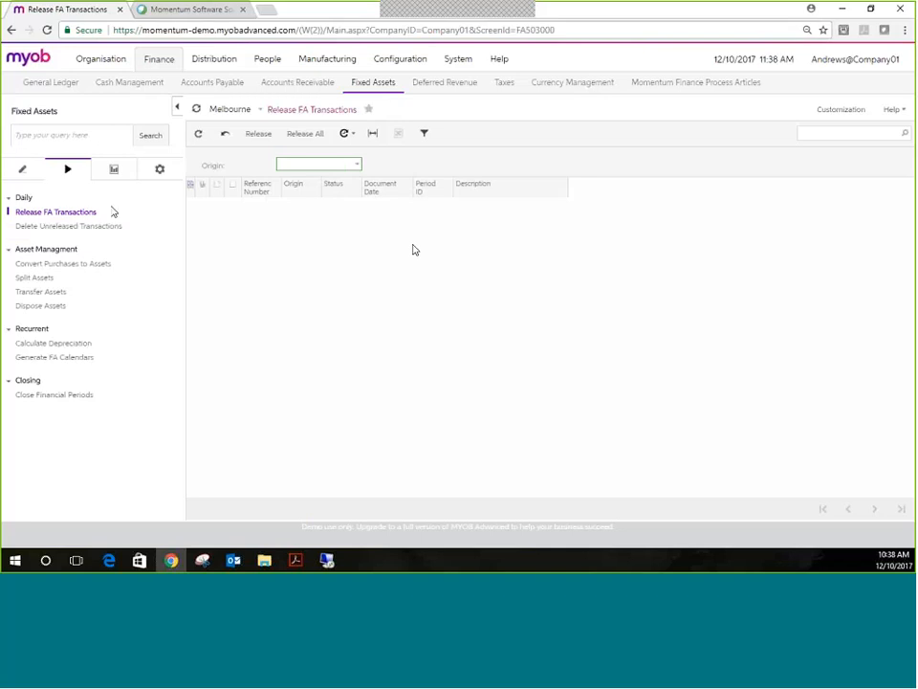
Step: Open Fixed Assets Preferences and check the posting setting for automatically releasing depreciation transactions
click(161, 170)
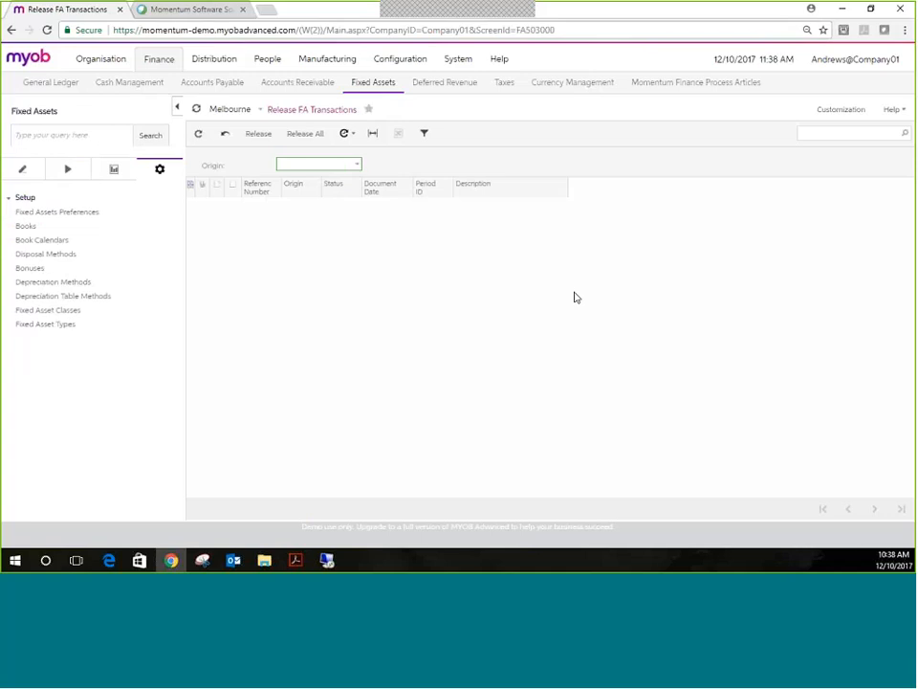
click(75, 213)
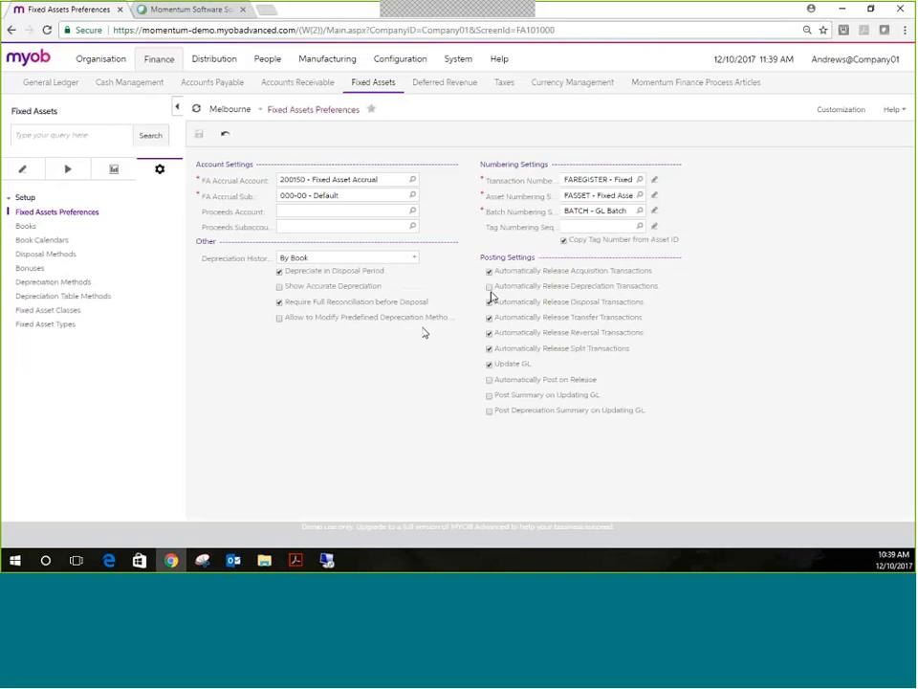
Step: Run the Depreciate action again to period 04-2018 for all assets in the FIN book
click(67, 177)
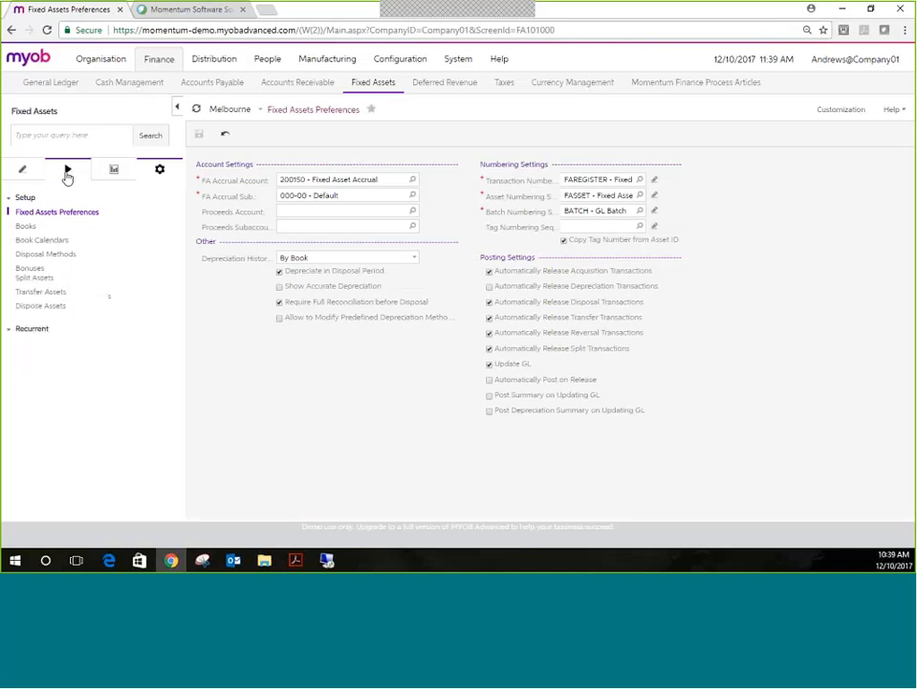
click(65, 346)
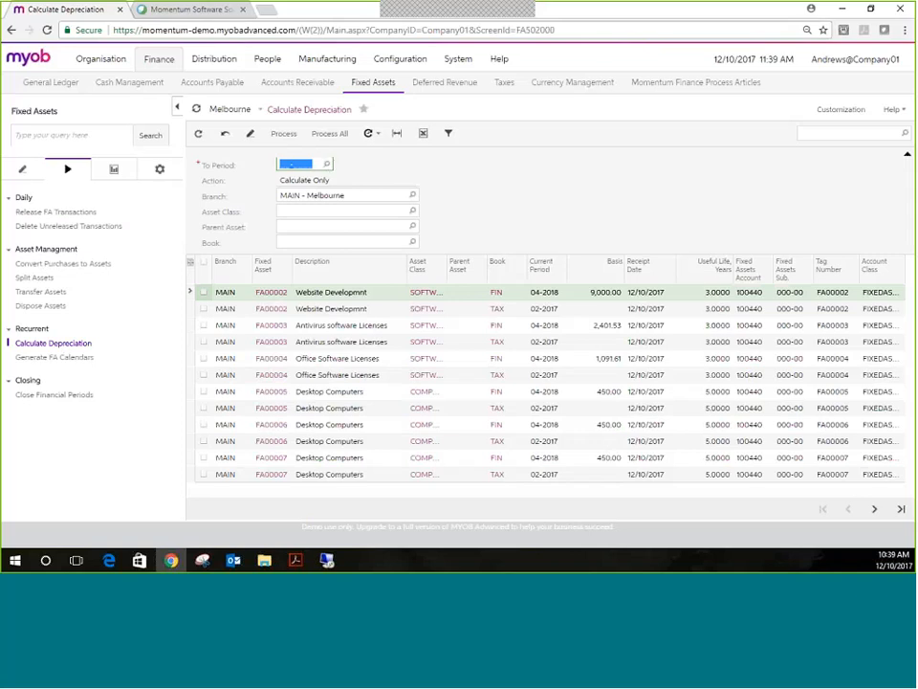
click(327, 165)
double_click(322, 241)
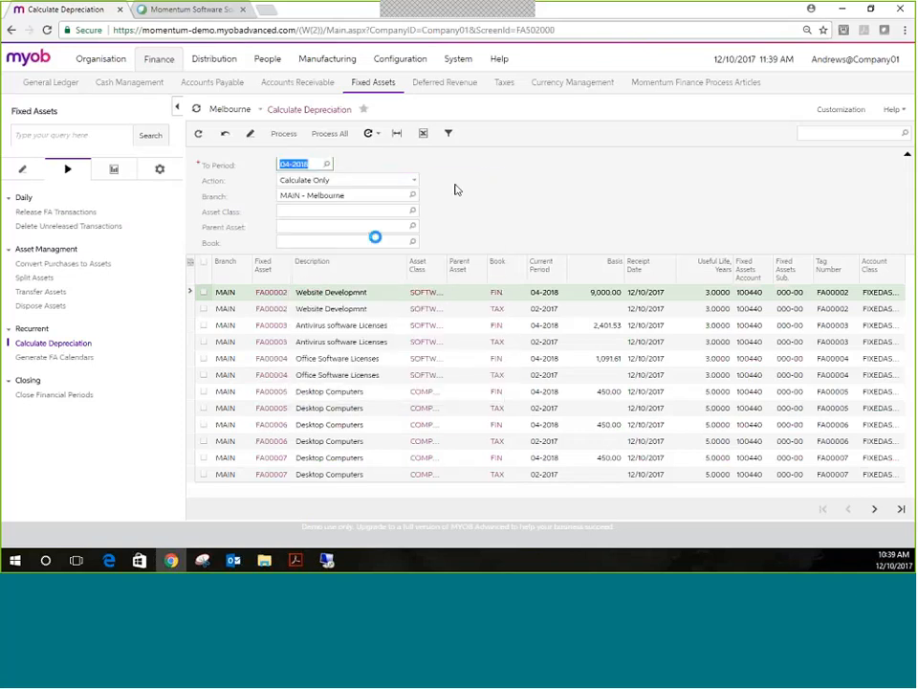
click(414, 184)
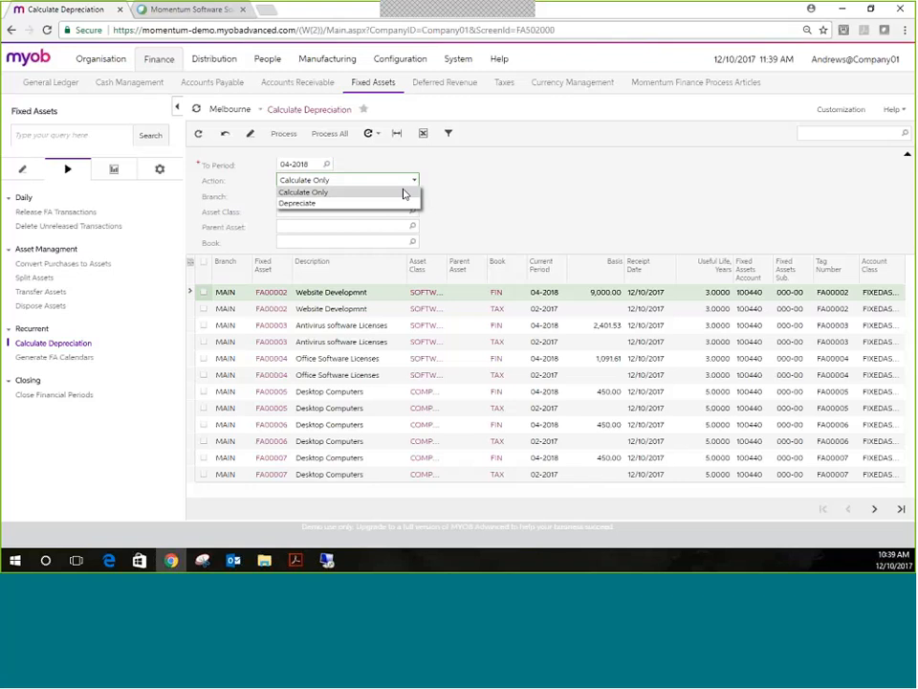
click(381, 203)
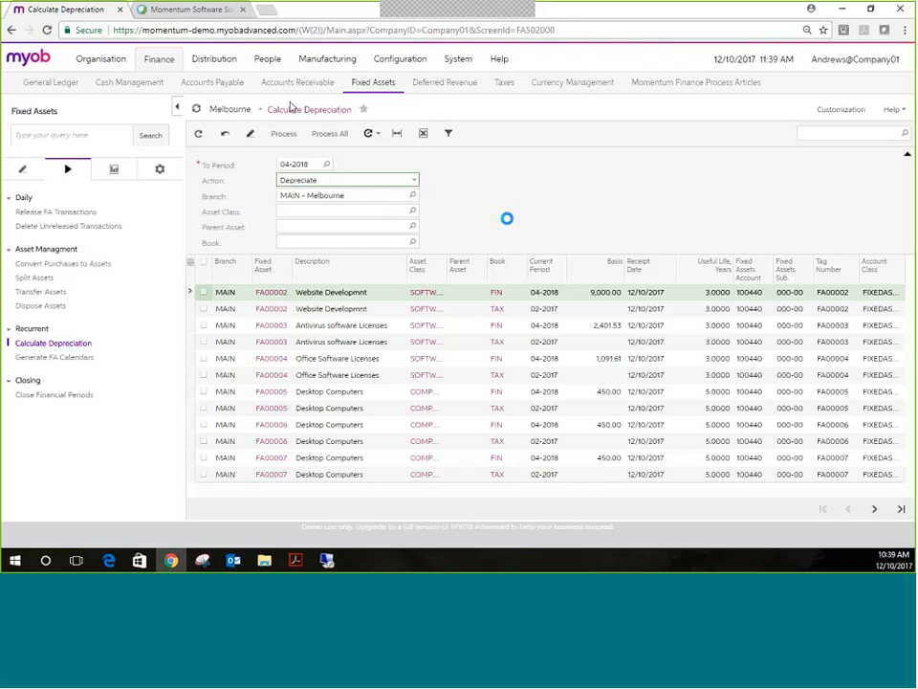
click(414, 244)
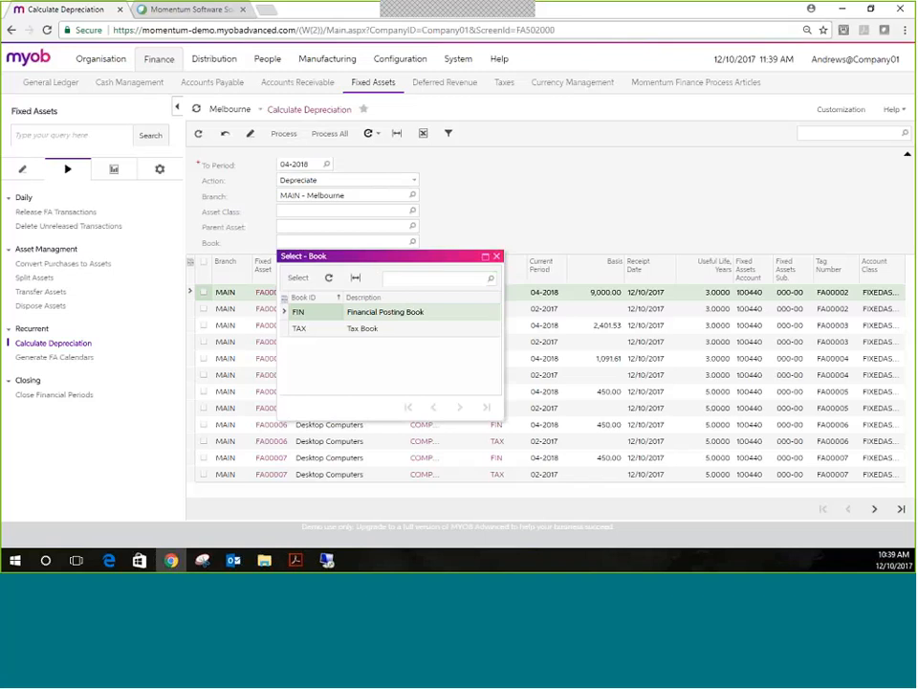
double_click(304, 254)
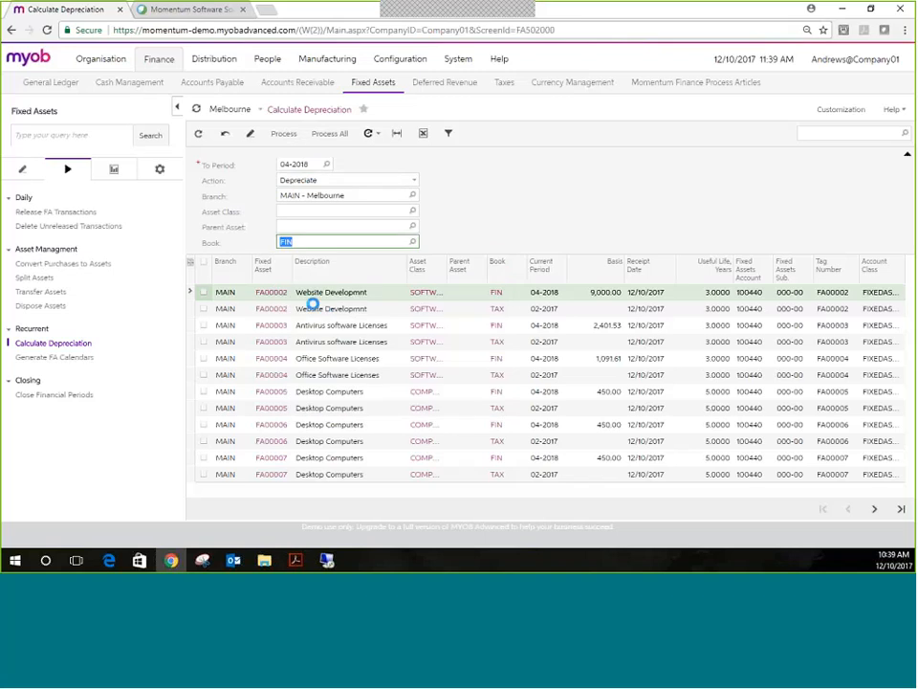
click(203, 262)
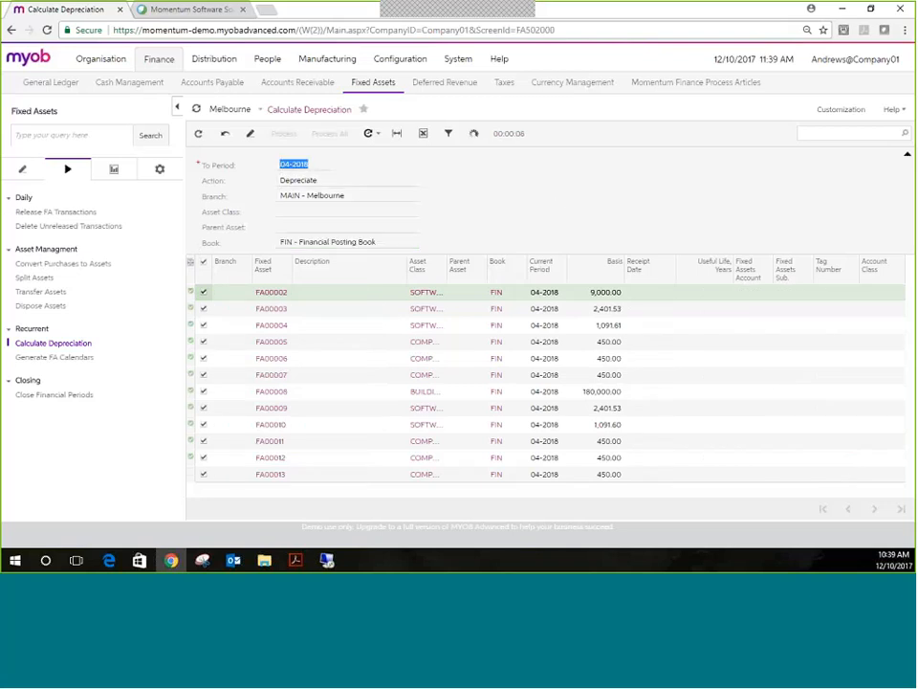
Step: Release the balanced 04-2018 depreciation transaction in Release FA Transactions
click(69, 214)
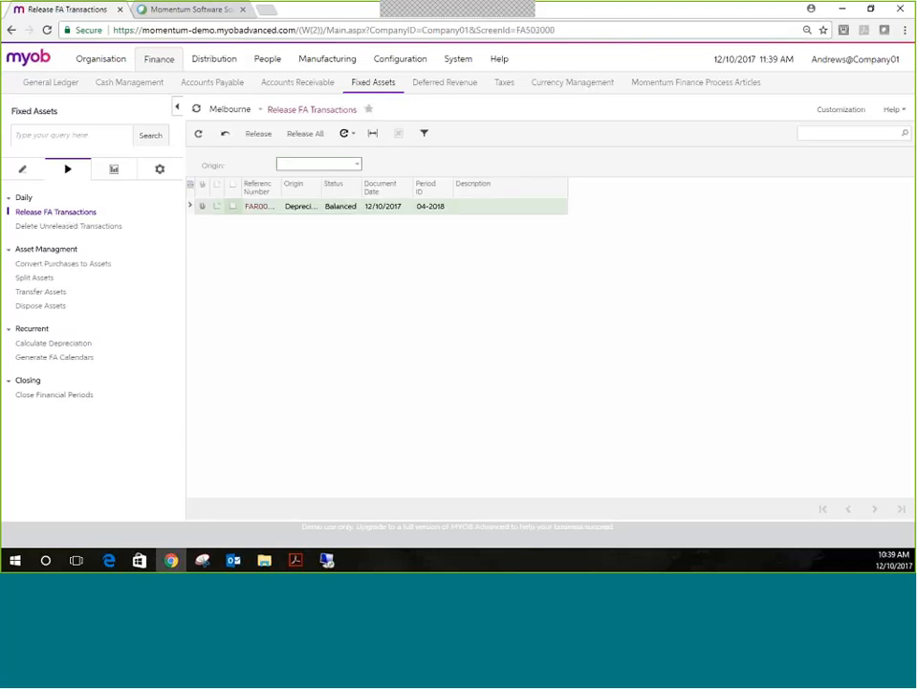
click(233, 206)
click(258, 135)
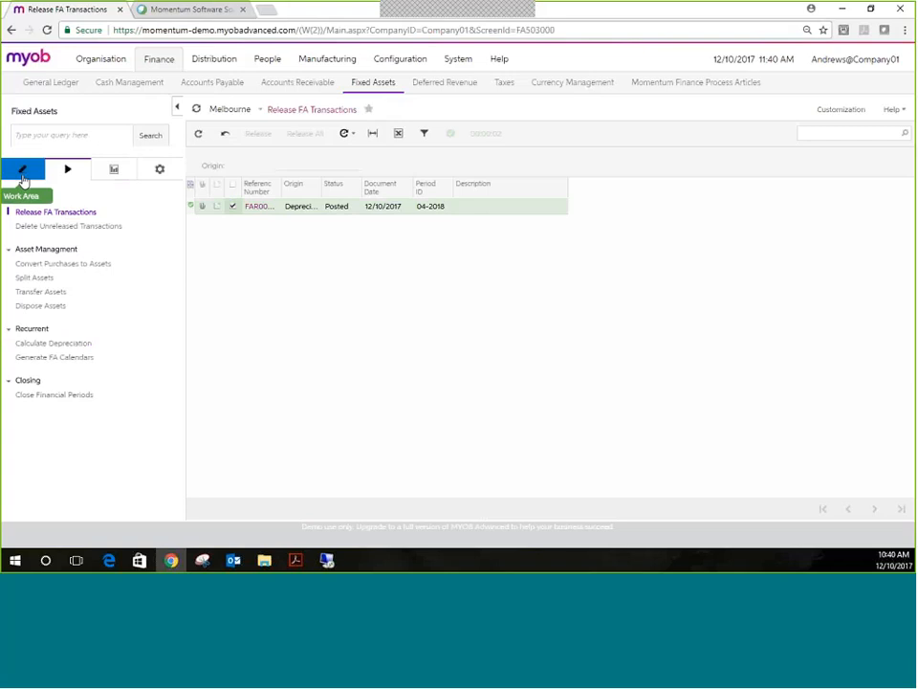
Step: Open the last fixed asset record, FA00013 Desktop Computers, and check its depreciation history
click(23, 174)
click(42, 251)
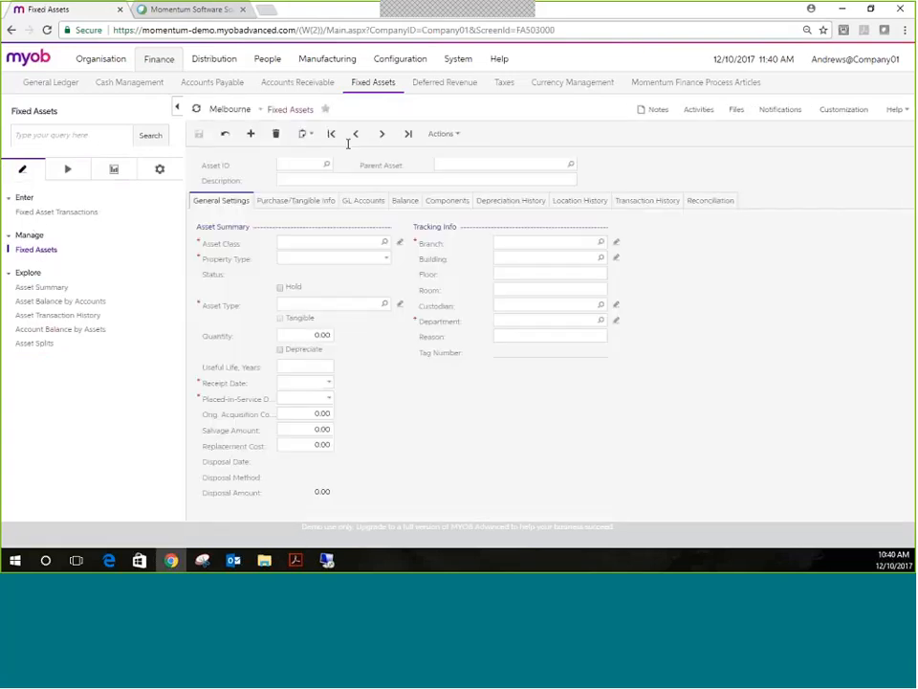
click(356, 133)
click(408, 136)
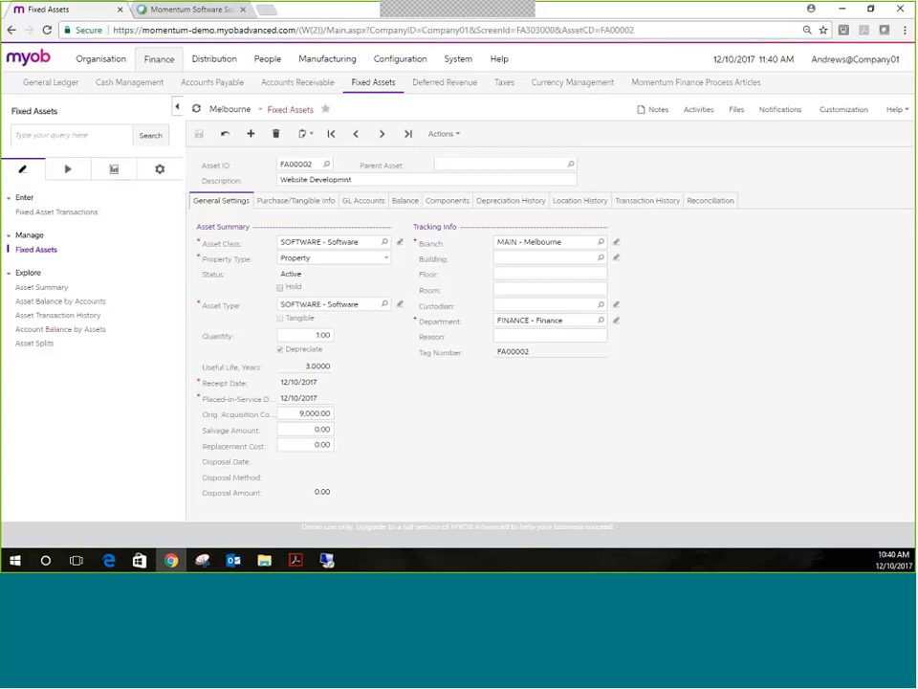
click(512, 202)
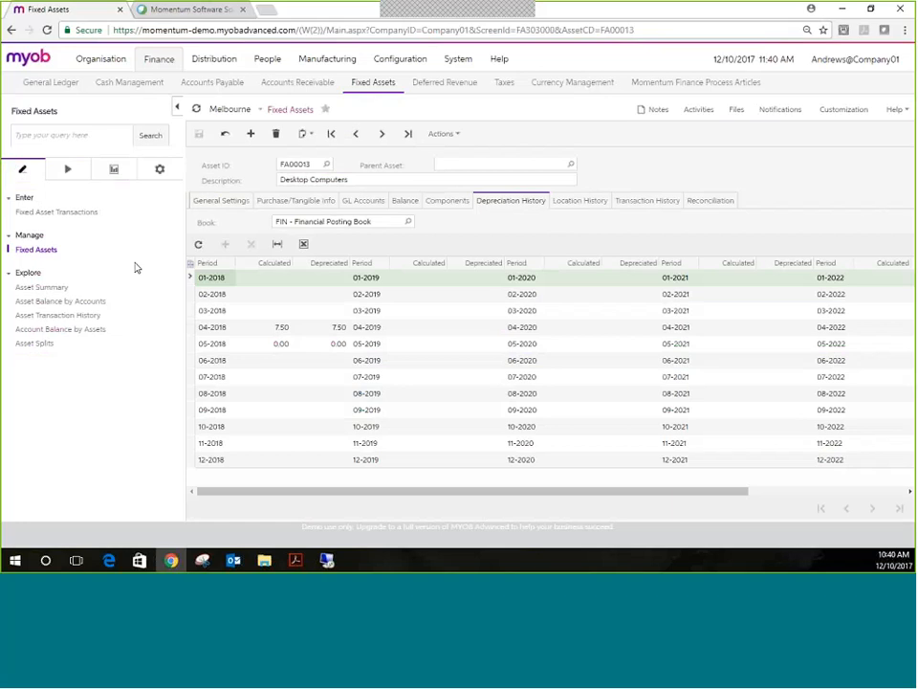
Step: Post the FA batch 006631 for period 04-2018 in General Ledger's Post Transactions
click(53, 82)
click(76, 172)
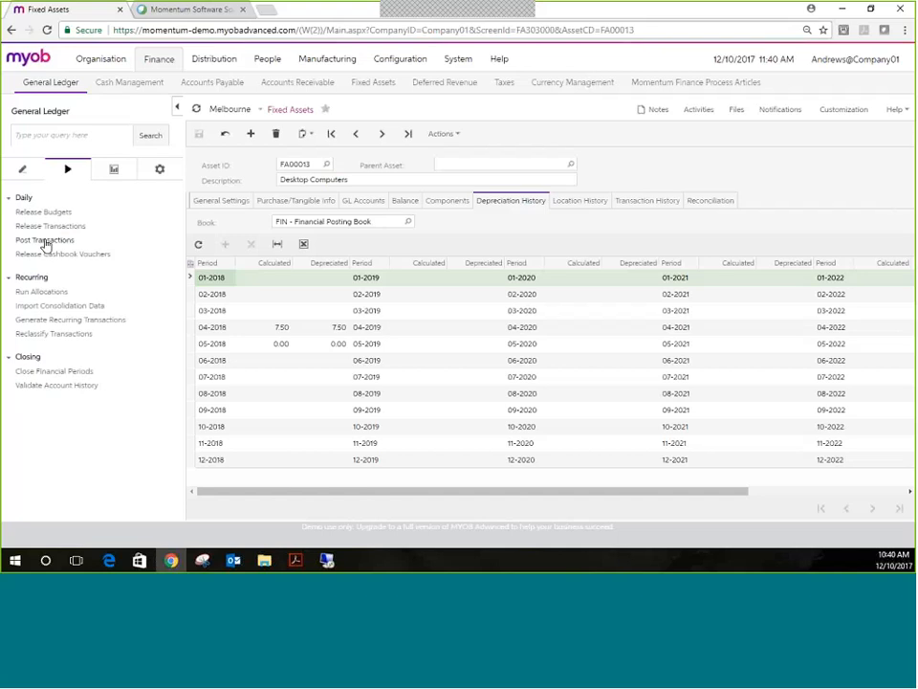
click(44, 242)
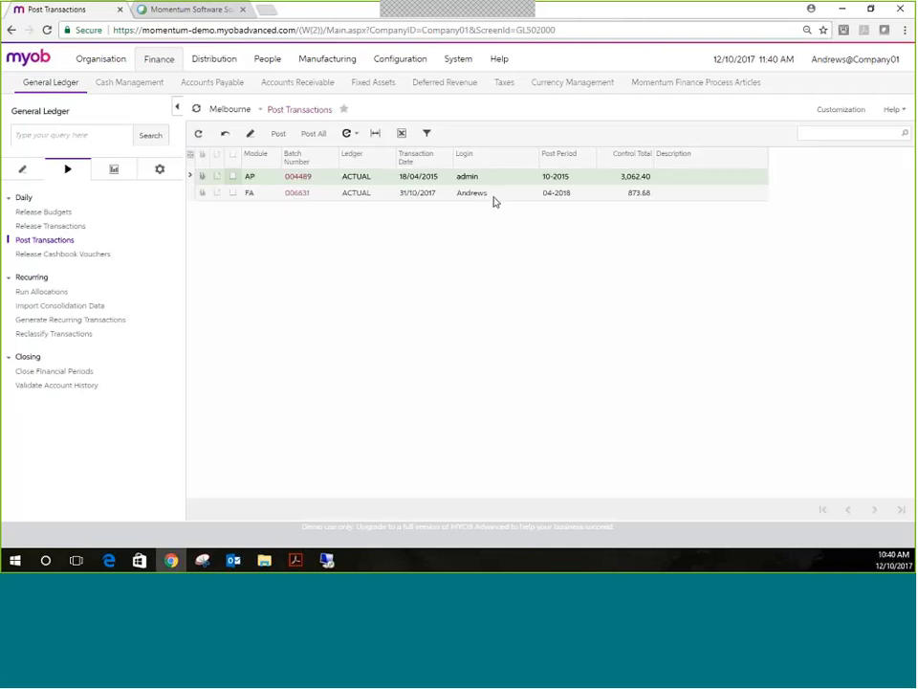
click(495, 198)
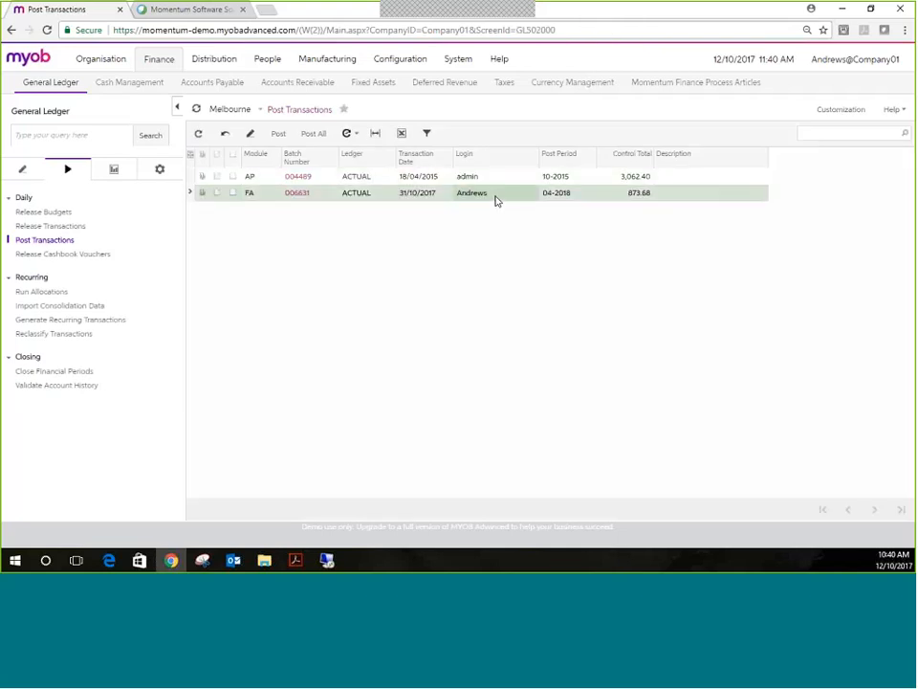
click(234, 193)
click(284, 133)
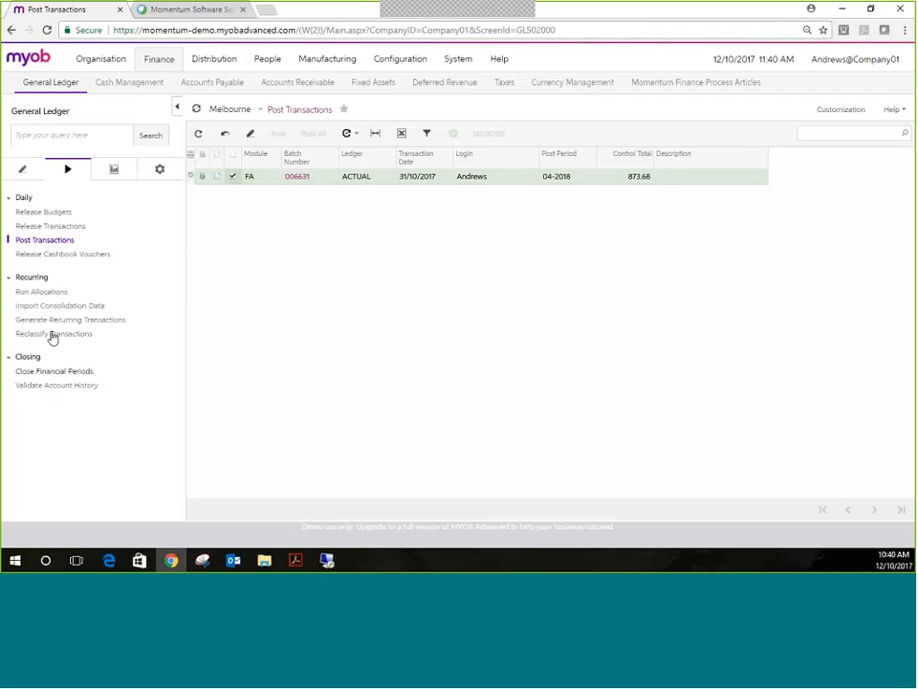
Step: Open the General Ledger Account Summary for period 04-2018 and try to filter it by account class FIXED
click(22, 171)
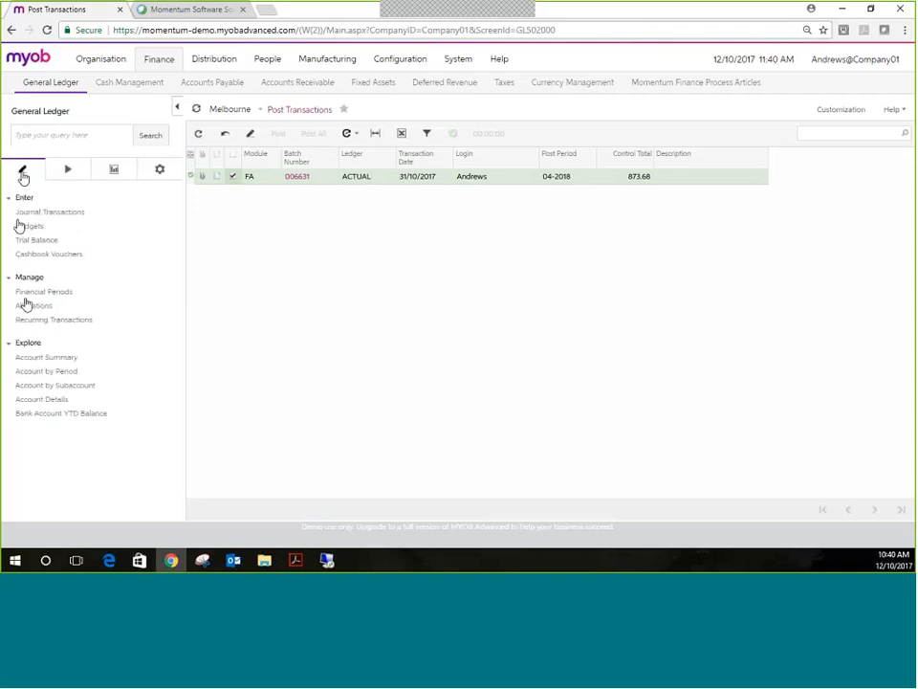
click(33, 359)
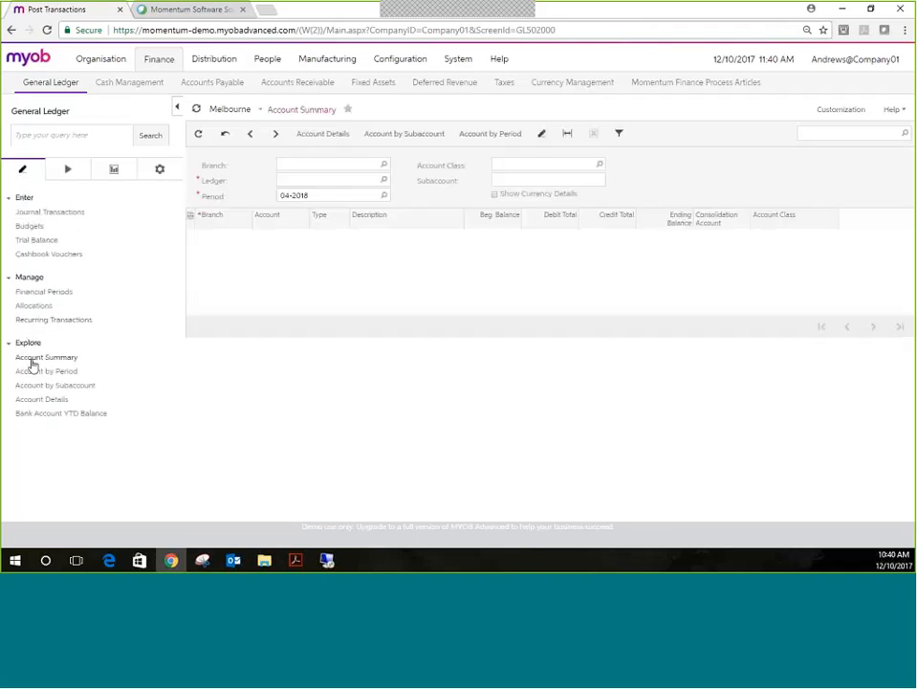
click(558, 166)
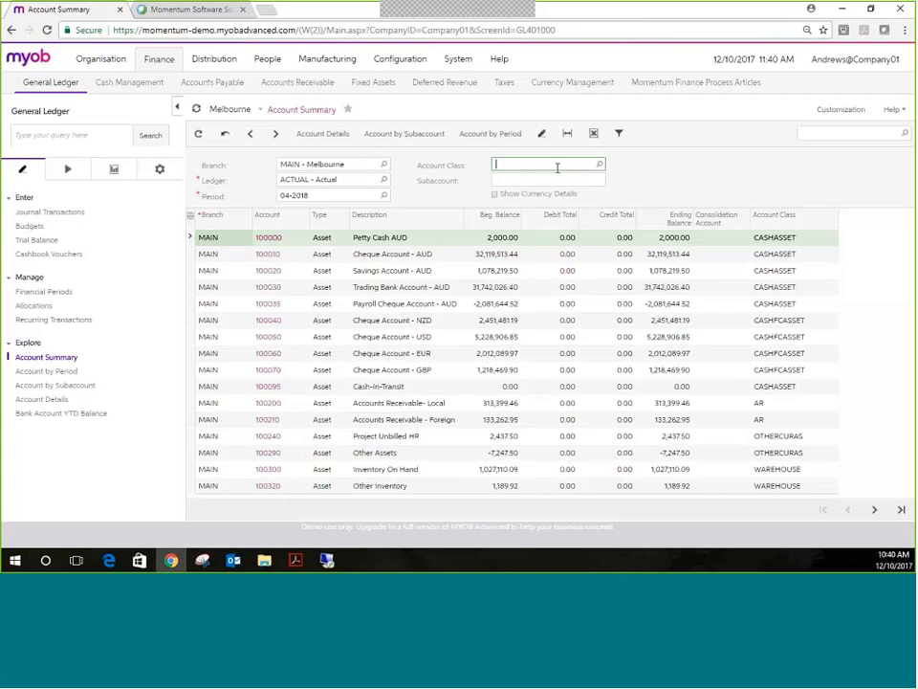
text(FIXED)
key(Tab)
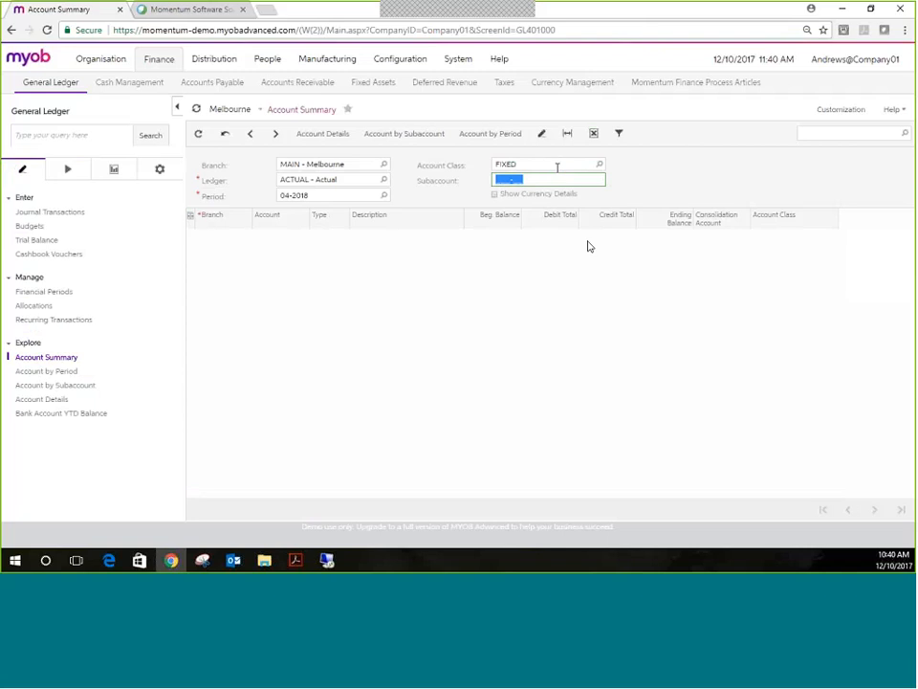
Step: Clear the account class filter and check the credit totals of the two accumulated depreciation accounts
click(550, 165)
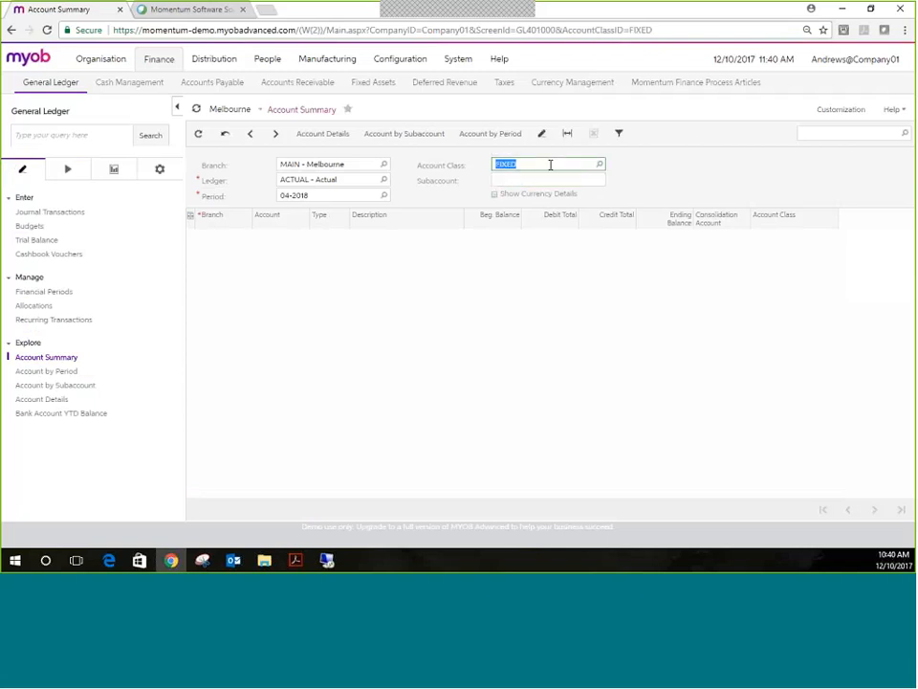
key(BackSpace)
key(Tab)
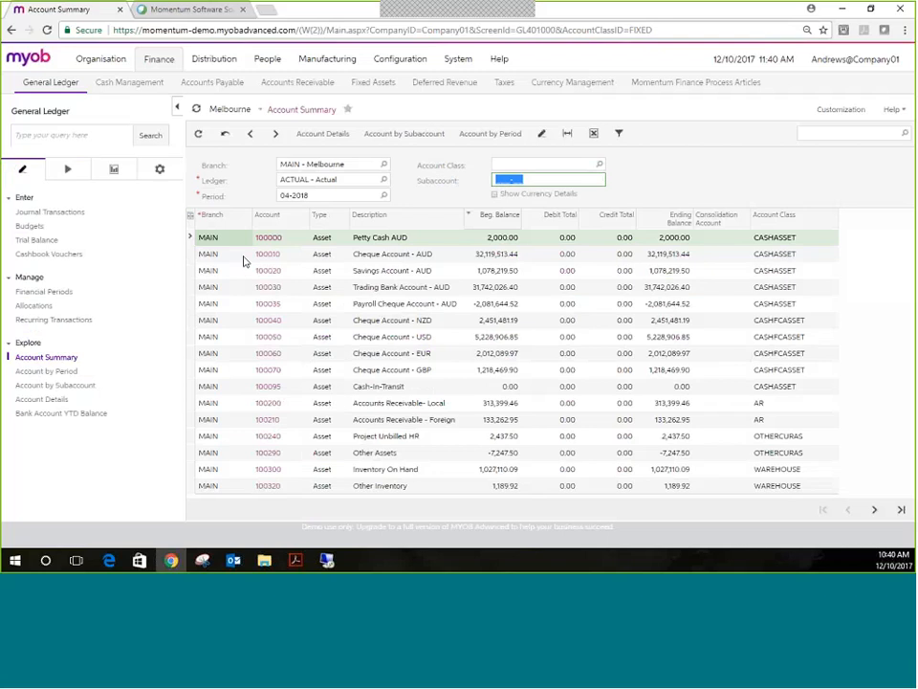
click(875, 511)
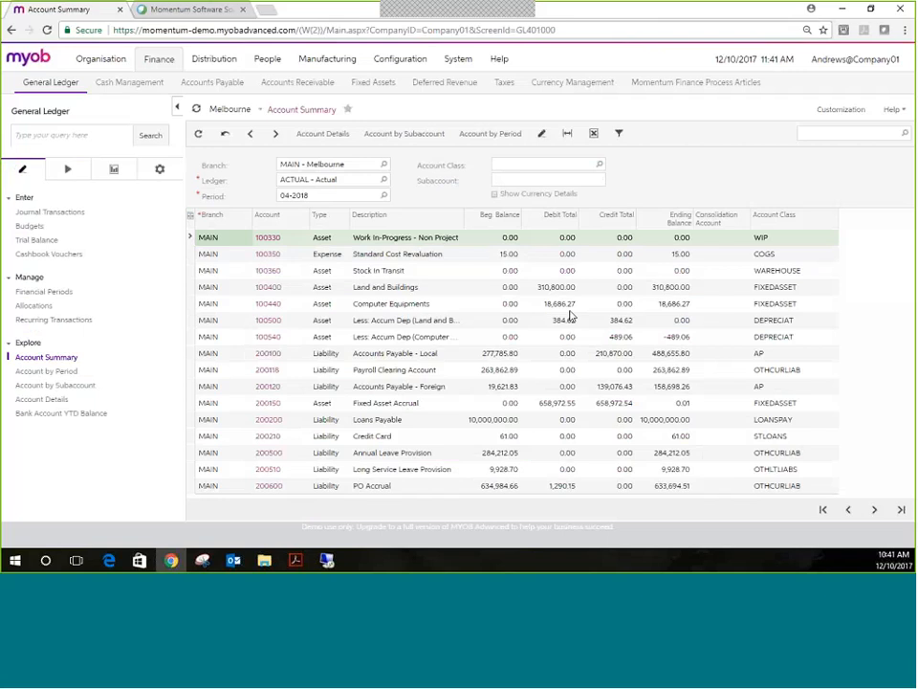
click(617, 324)
click(618, 341)
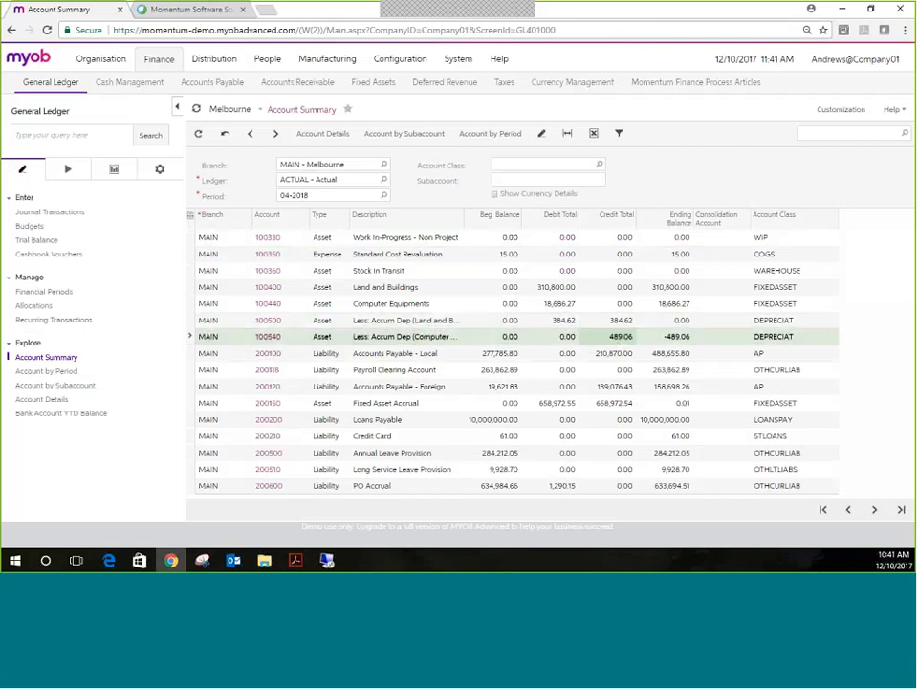
click(617, 356)
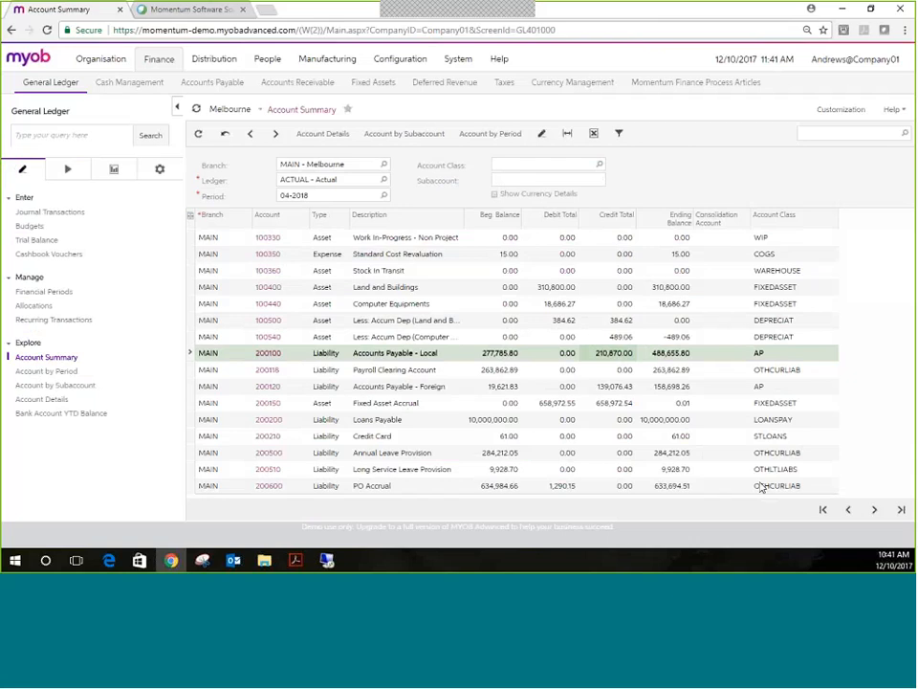
Step: Examine the Land and Buildings, Computer Equipments, accumulated depreciation and Fixed Asset Accrual accounts, including their account classes
click(846, 510)
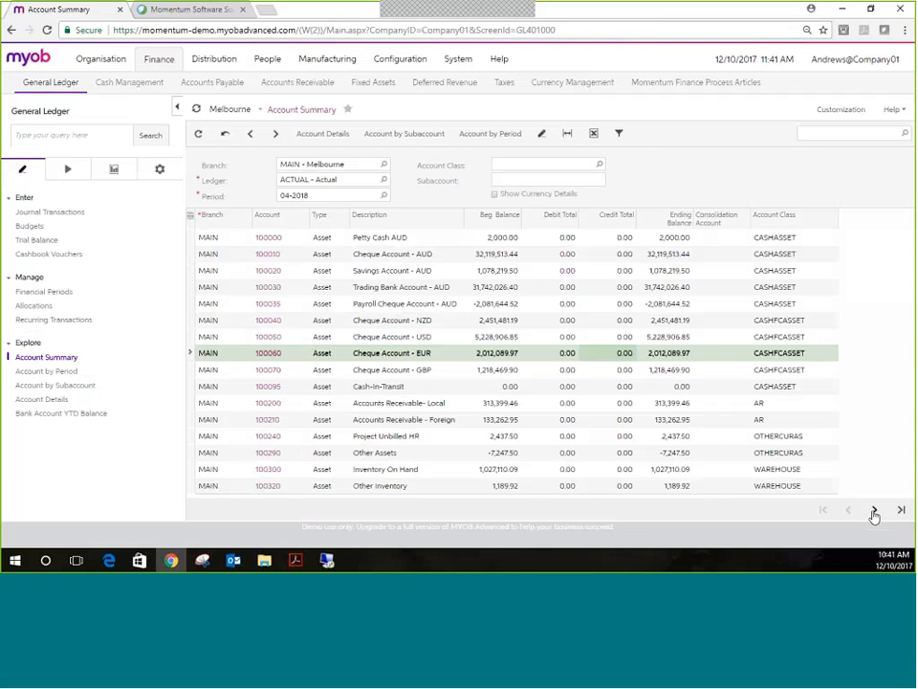
click(873, 511)
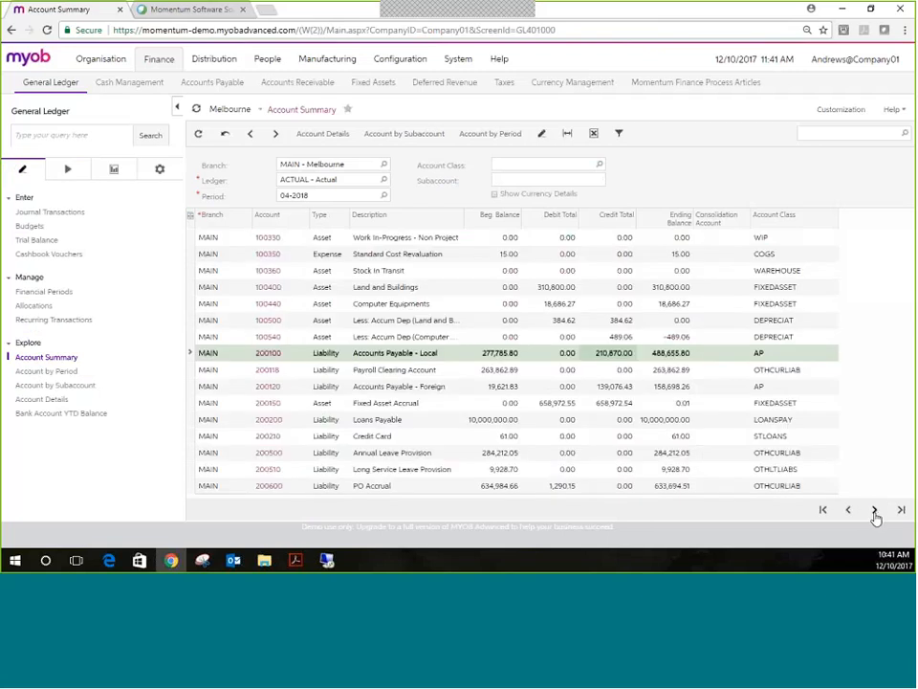
click(797, 292)
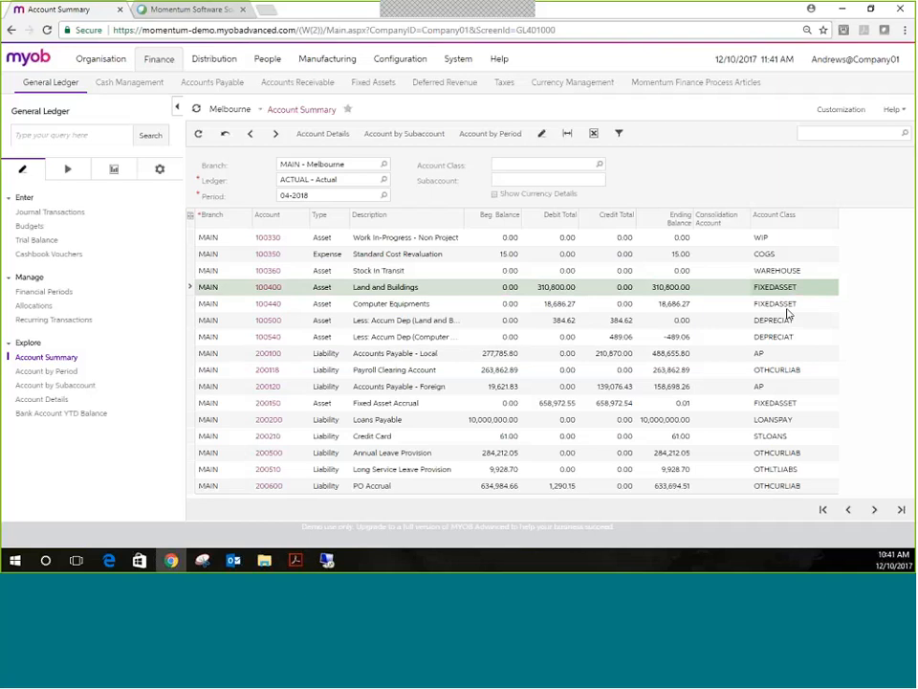
click(793, 304)
click(795, 320)
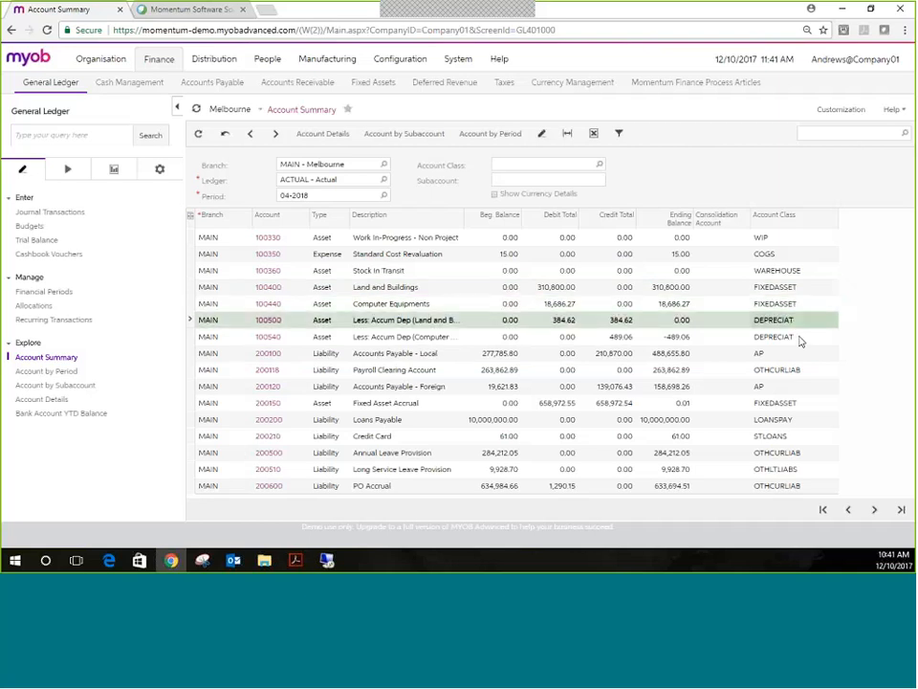
click(800, 339)
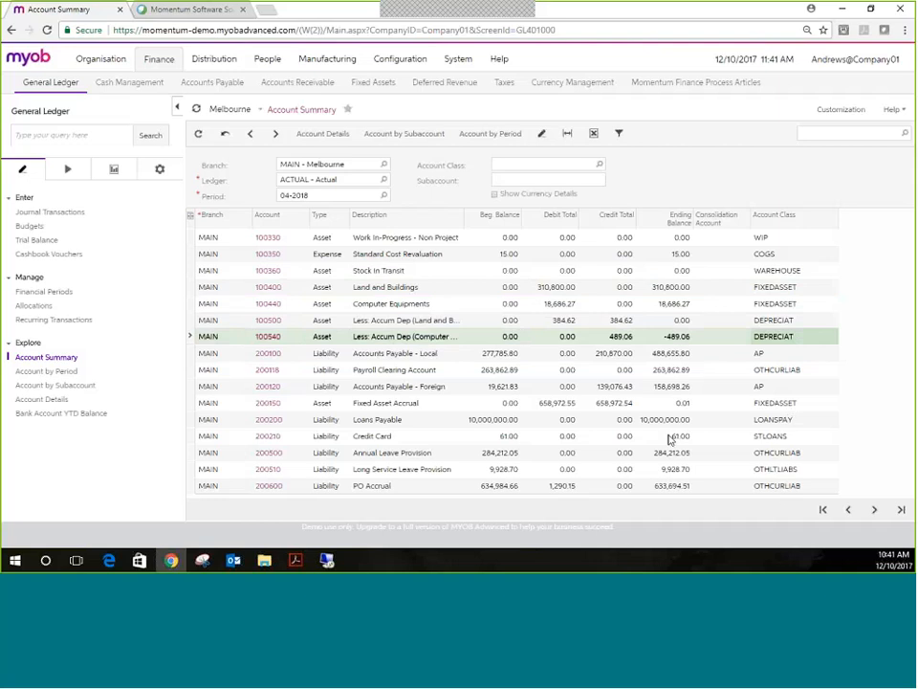
click(439, 407)
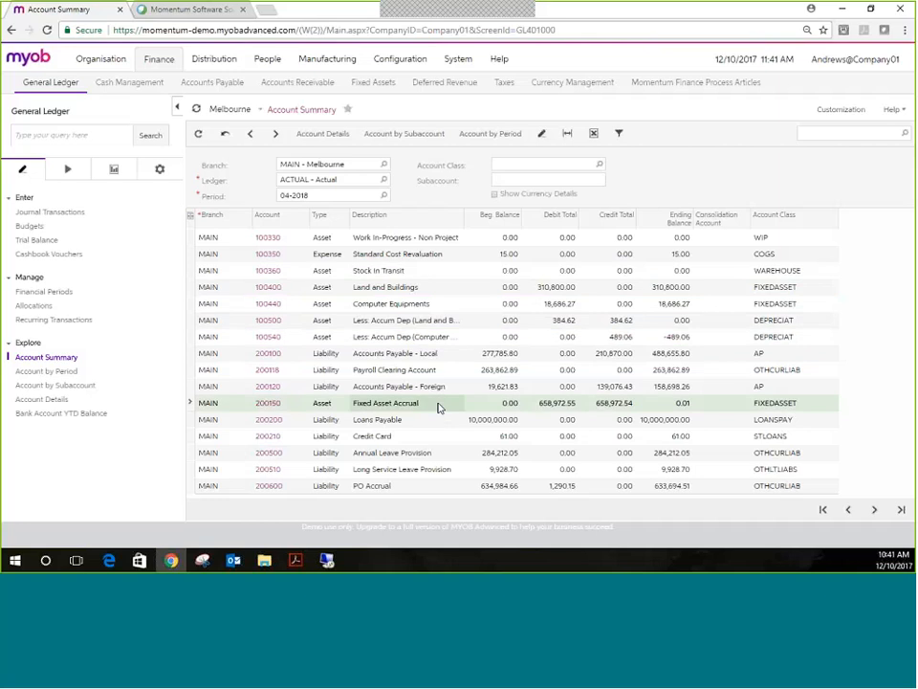
click(451, 304)
click(606, 321)
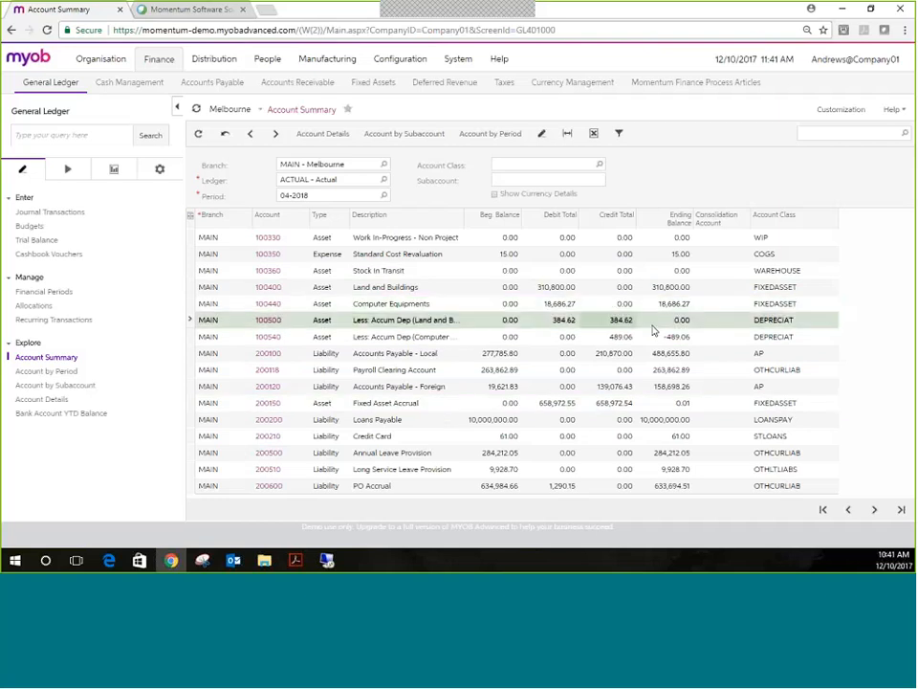
click(775, 341)
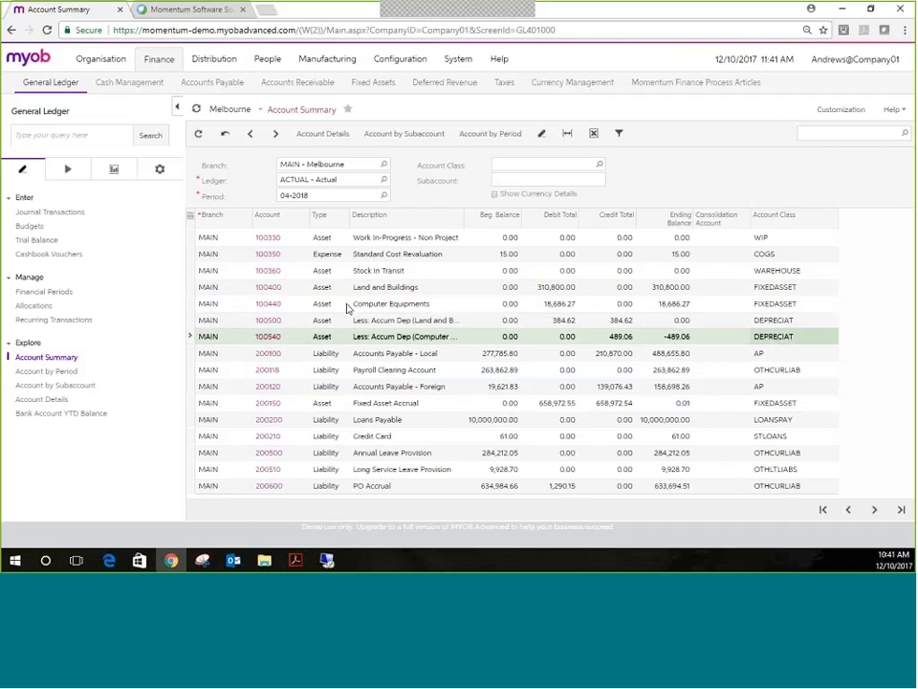
Step: Filter the Account Summary by account class EXDEPR to check the depreciation expenses
click(899, 513)
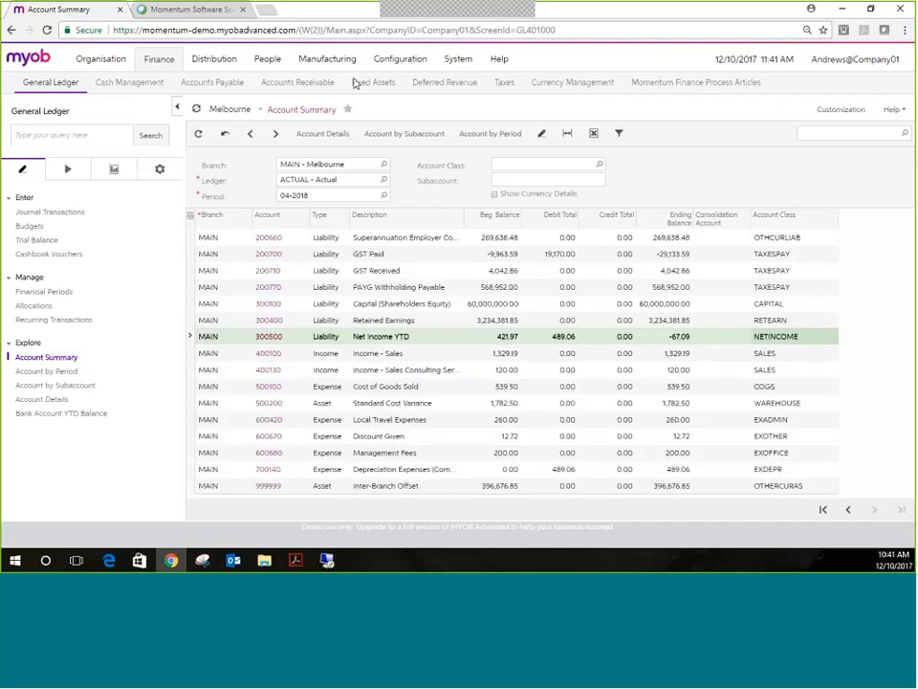
click(509, 164)
text(EPRE)
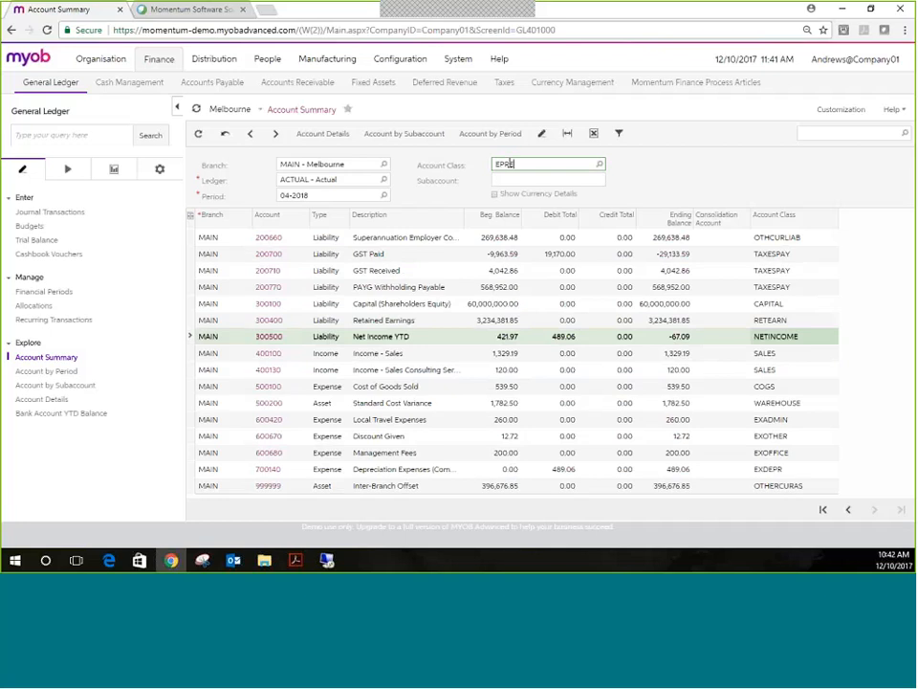
key(BackSpace)
key(BackSpace)
key(BackSpace)
key(BackSpace)
text(DE)
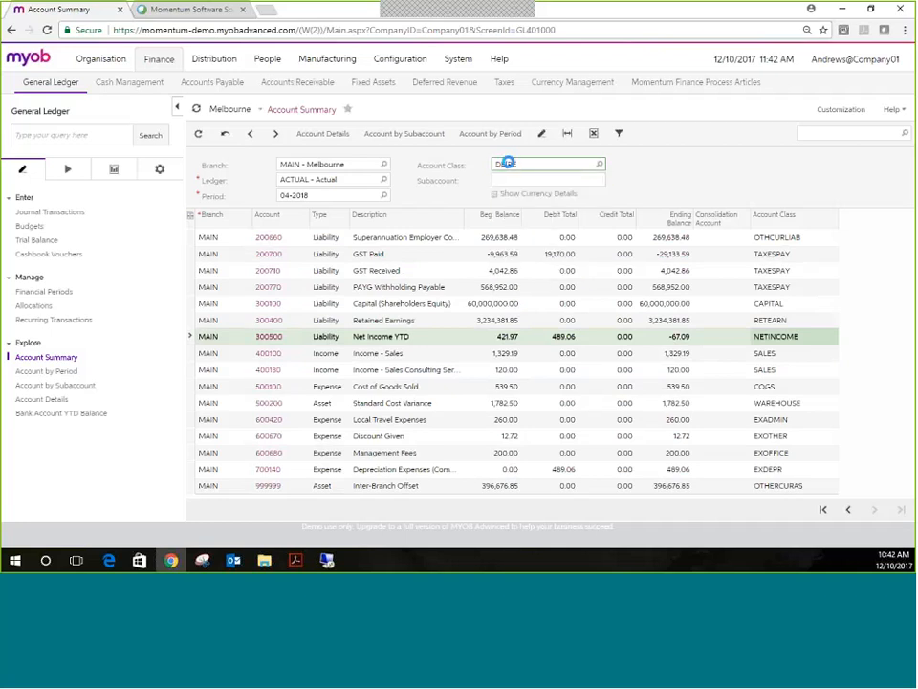
text(PR)
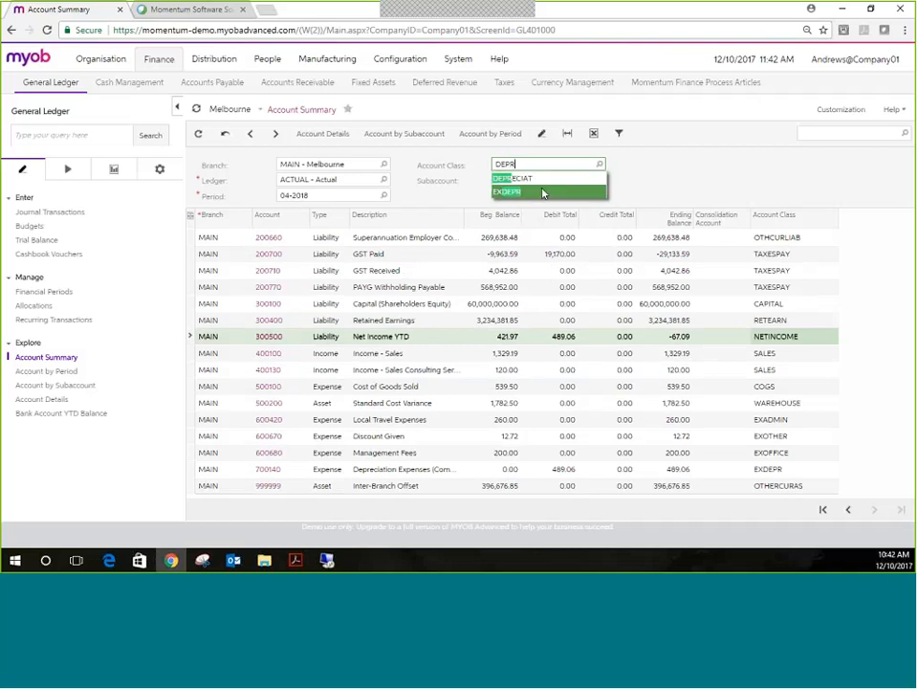
click(542, 191)
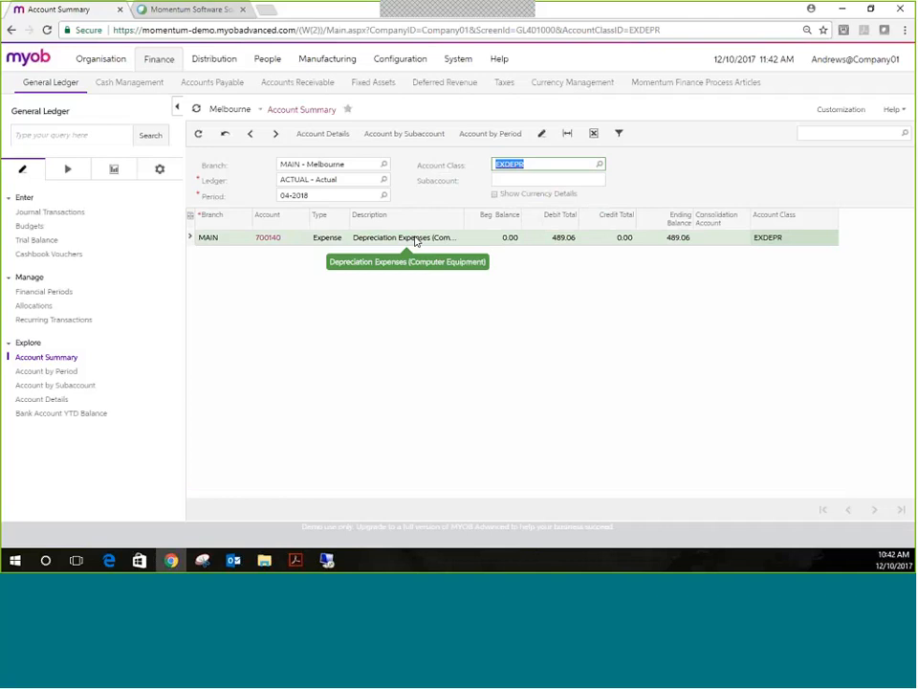
Step: Open fixed asset FA00004 Office Software Licenses and check its balances in the depreciation books
click(388, 87)
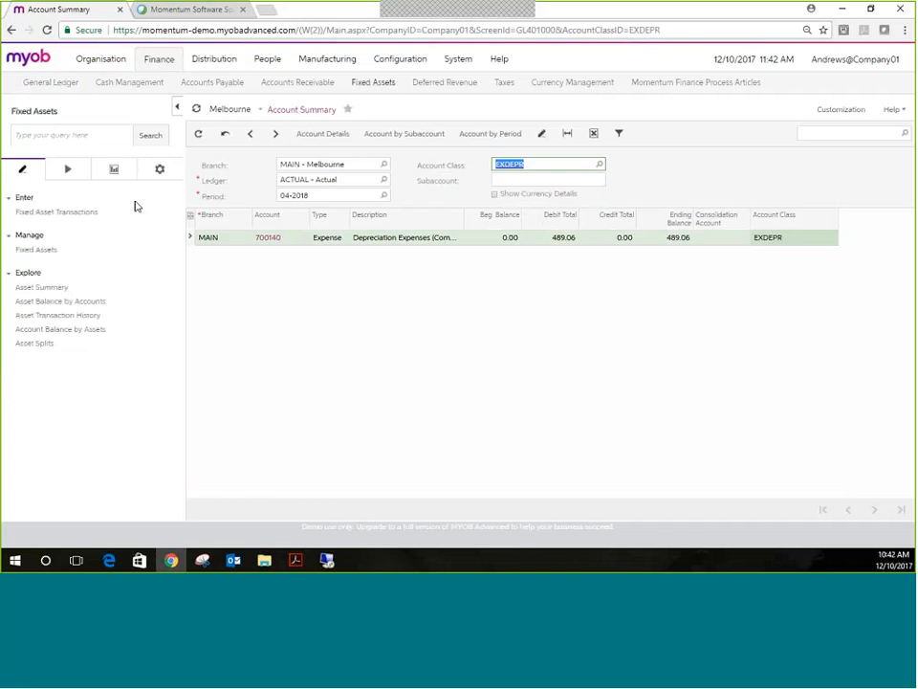
click(128, 251)
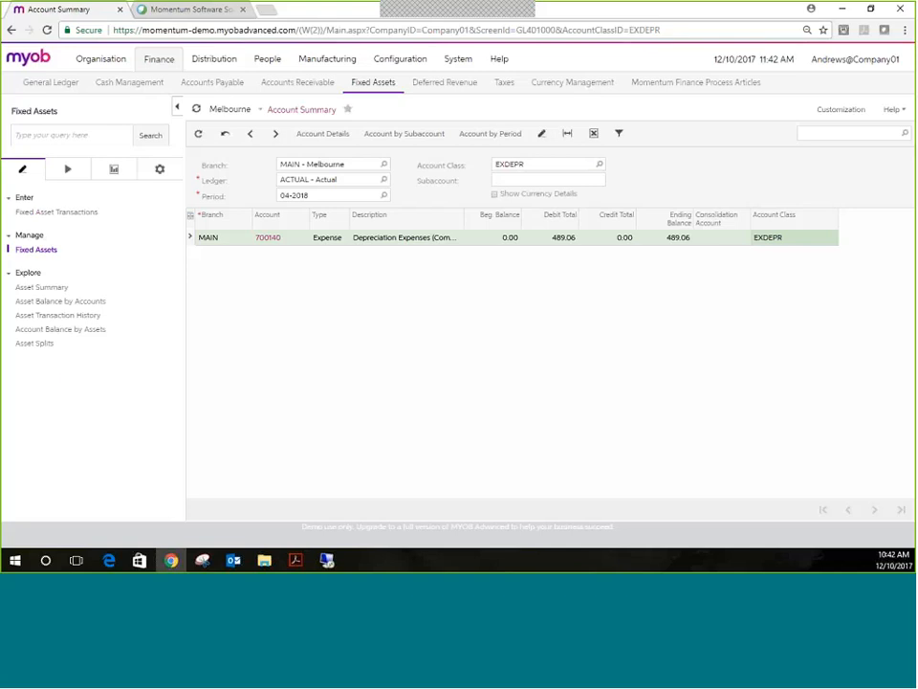
click(32, 253)
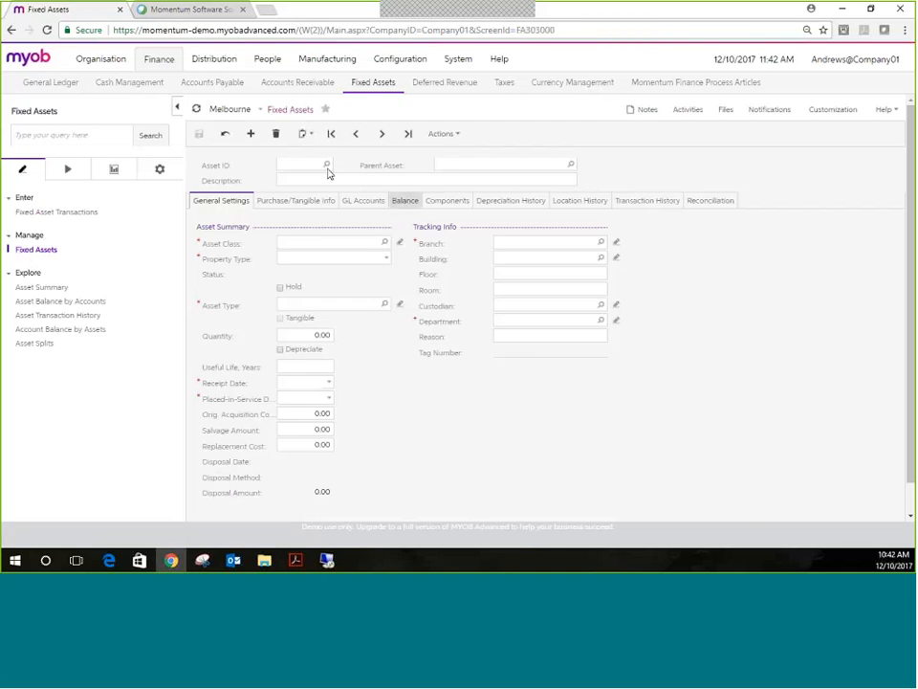
click(327, 165)
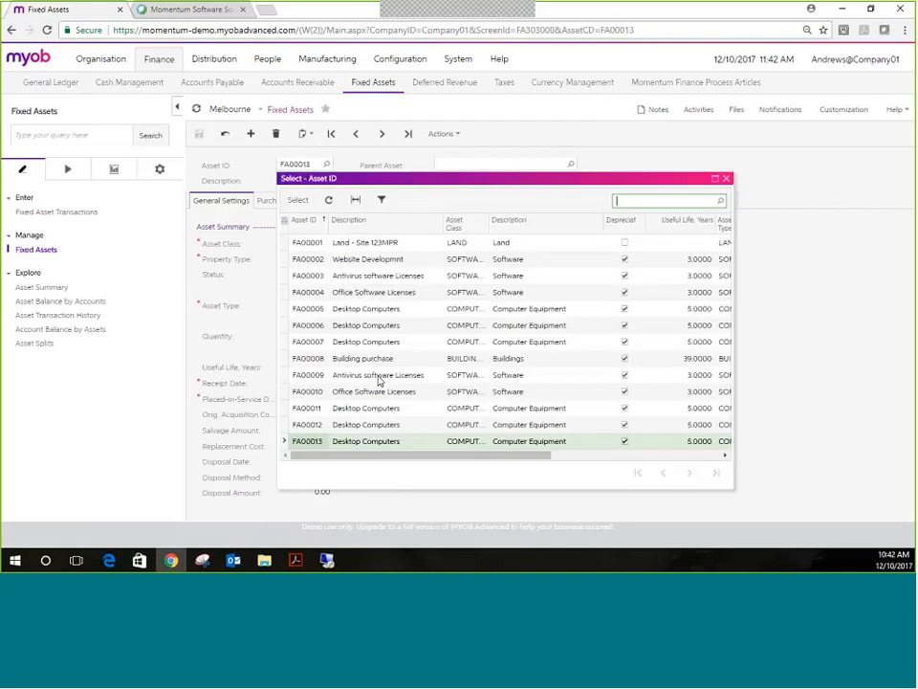
click(300, 297)
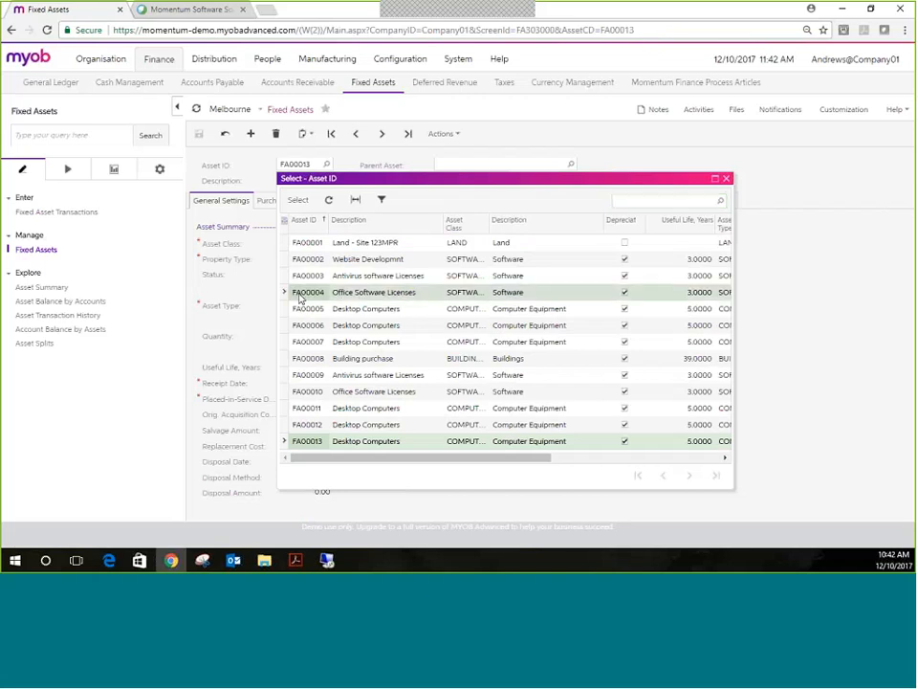
double_click(300, 297)
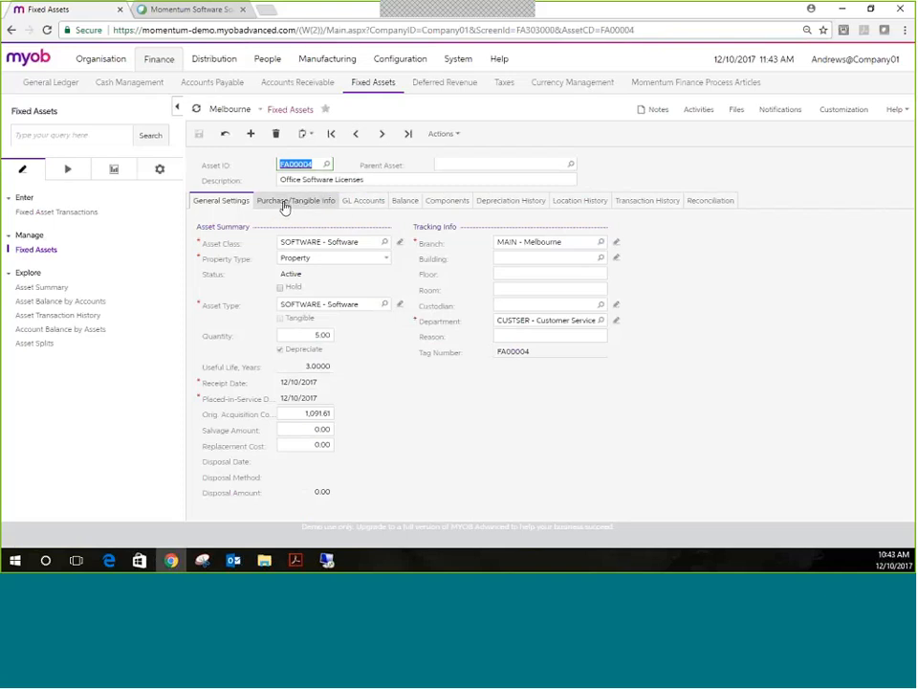
click(406, 203)
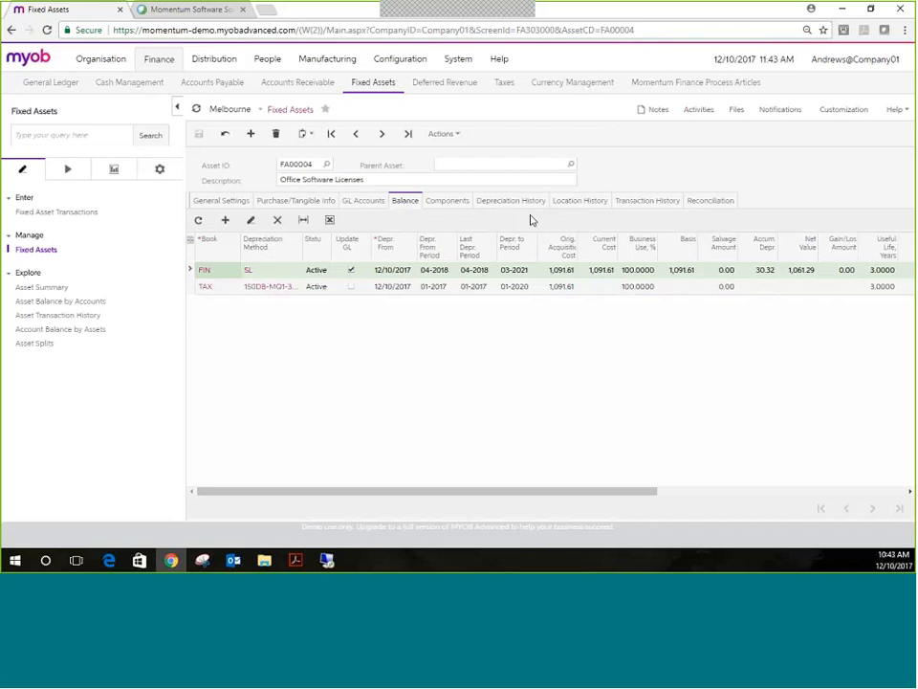
Step: Start the Split action for asset FA00004 and add a first split line with quantity 1
click(443, 136)
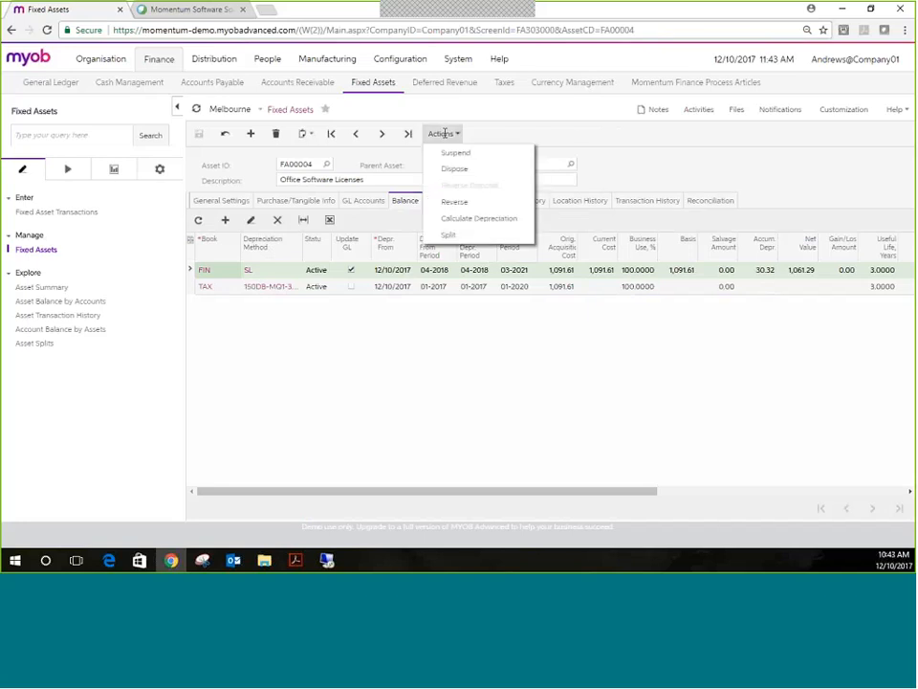
click(448, 235)
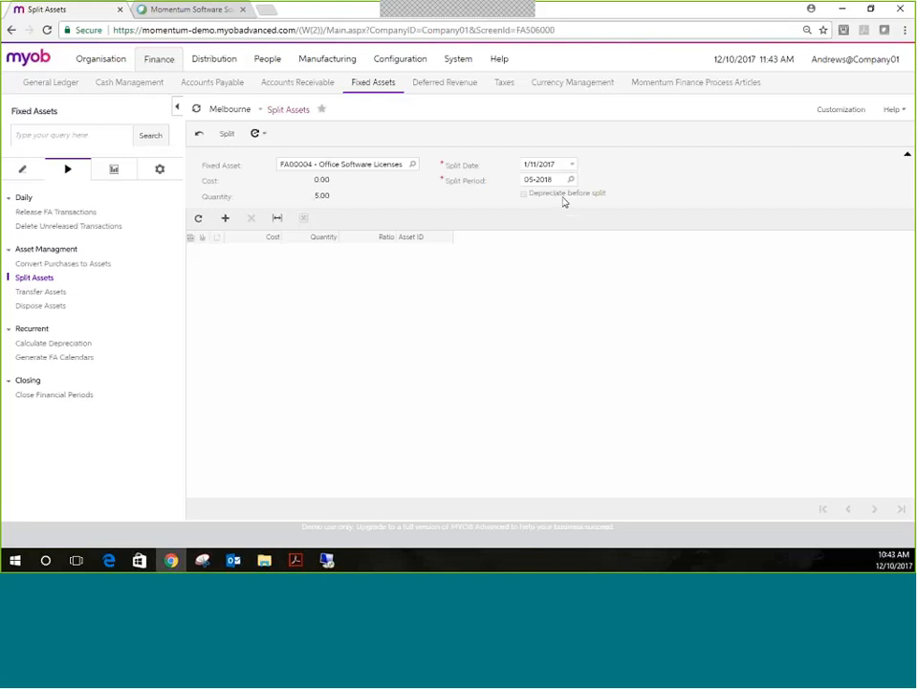
click(226, 218)
click(316, 252)
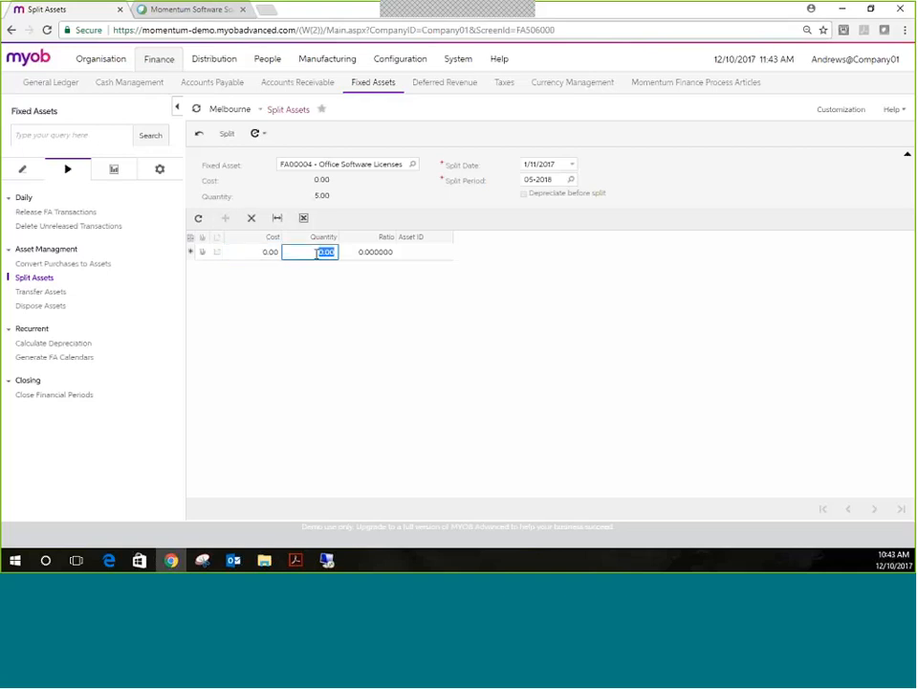
text(1)
key(Tab)
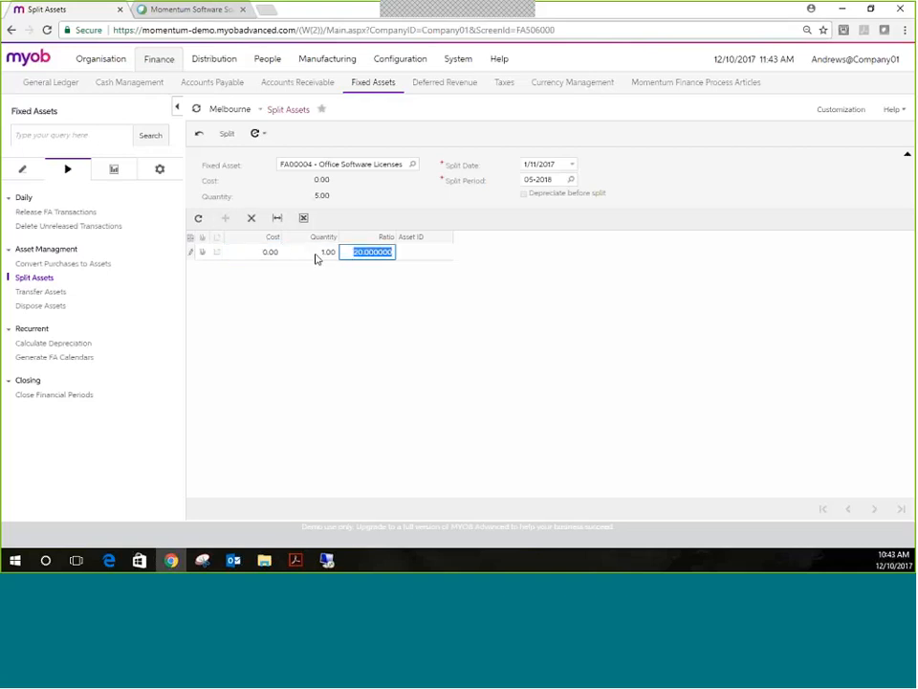
Step: Add three more split lines for asset FA00004, each with quantity 1
key(Tab)
key(Tab)
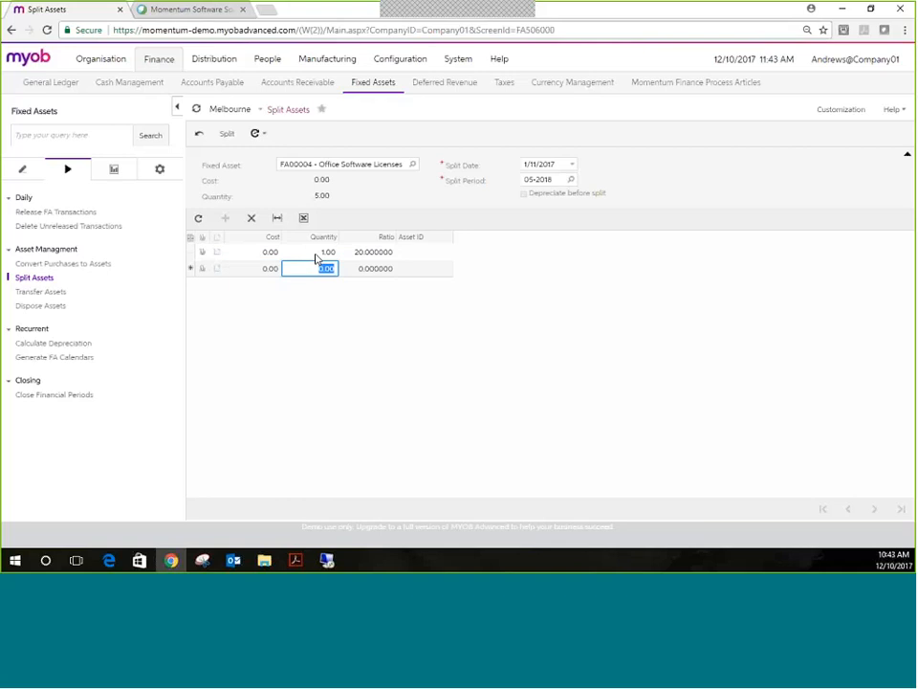
text(1)
key(Tab)
key(Tab)
key(Tab)
text(1)
key(Tab)
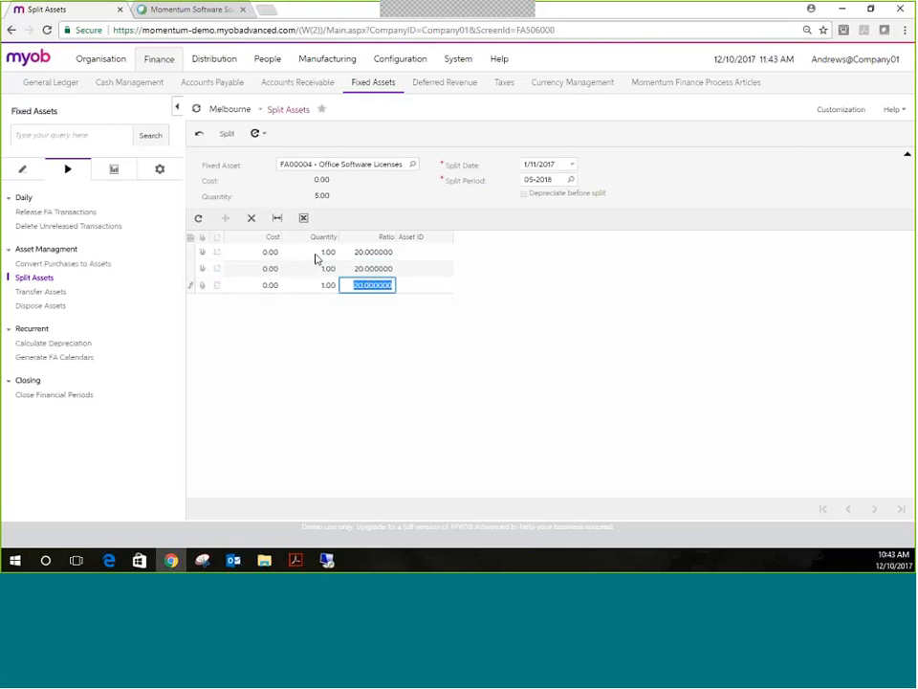
key(Tab)
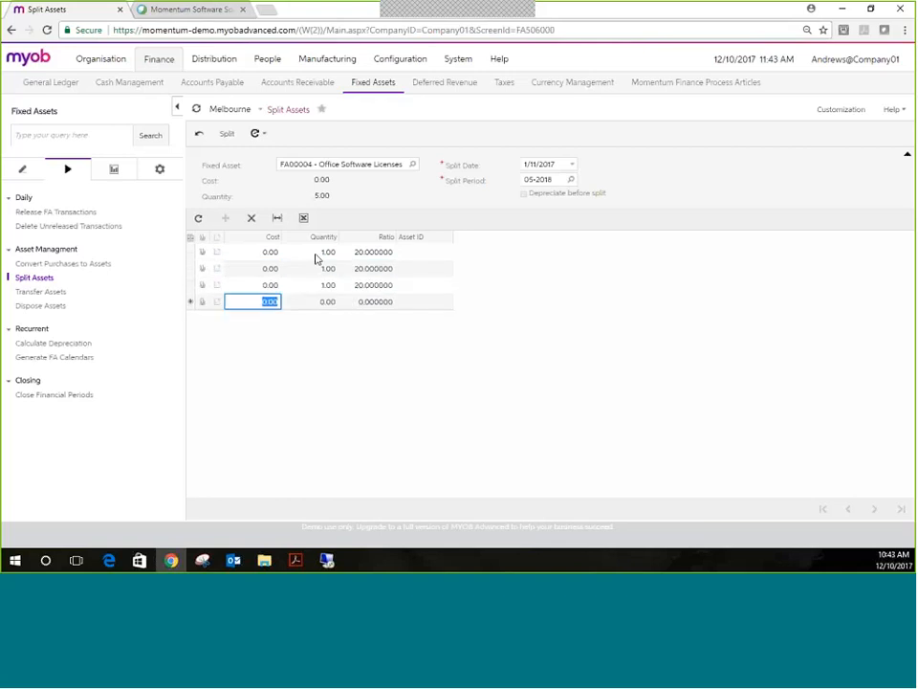
key(Tab)
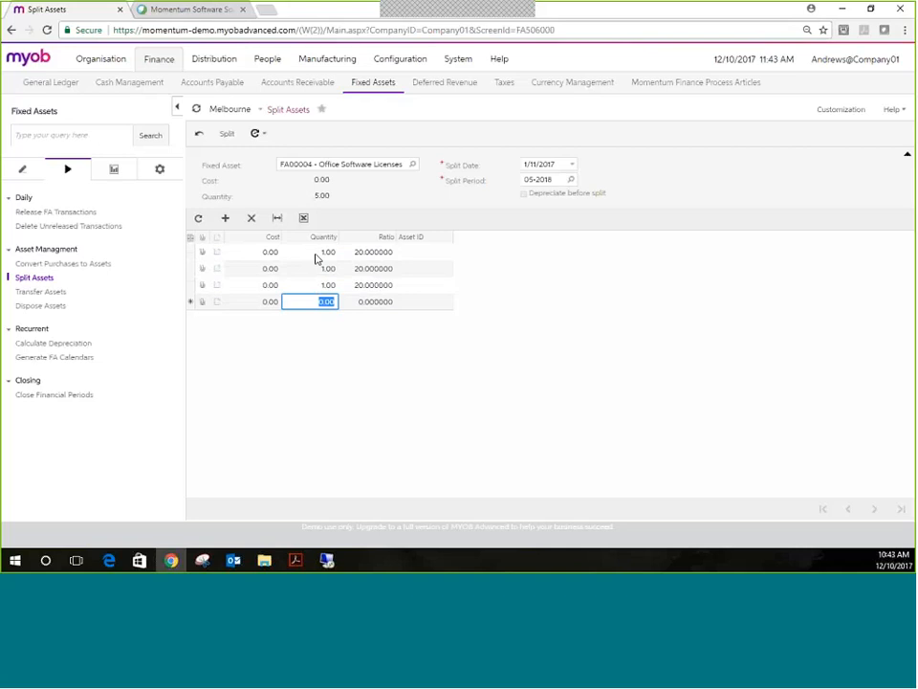
text(1)
key(Tab)
Step: Try to set the cost of the first split line to 400
click(255, 250)
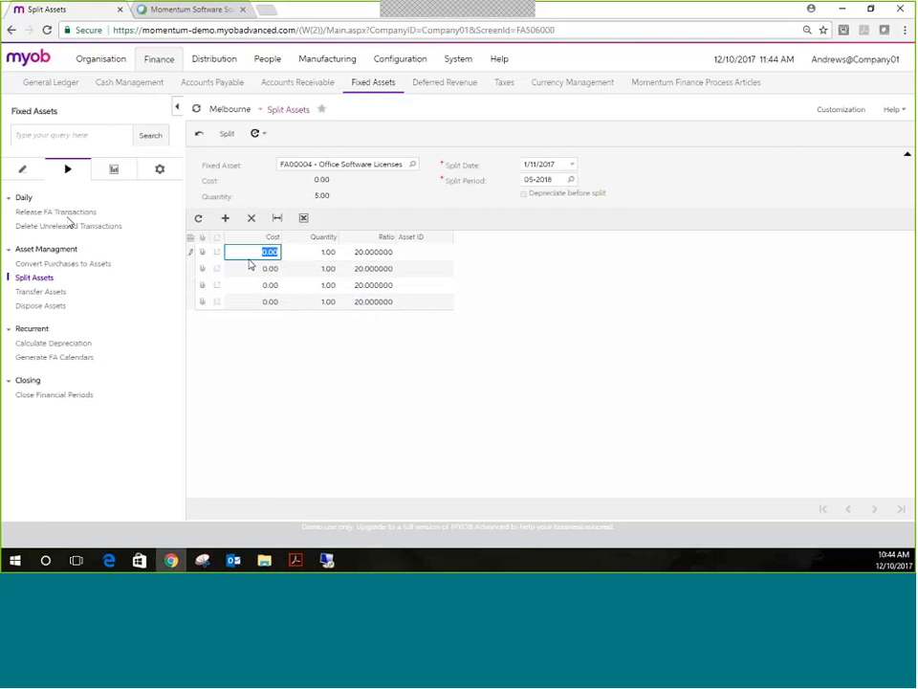
text(400)
key(Tab)
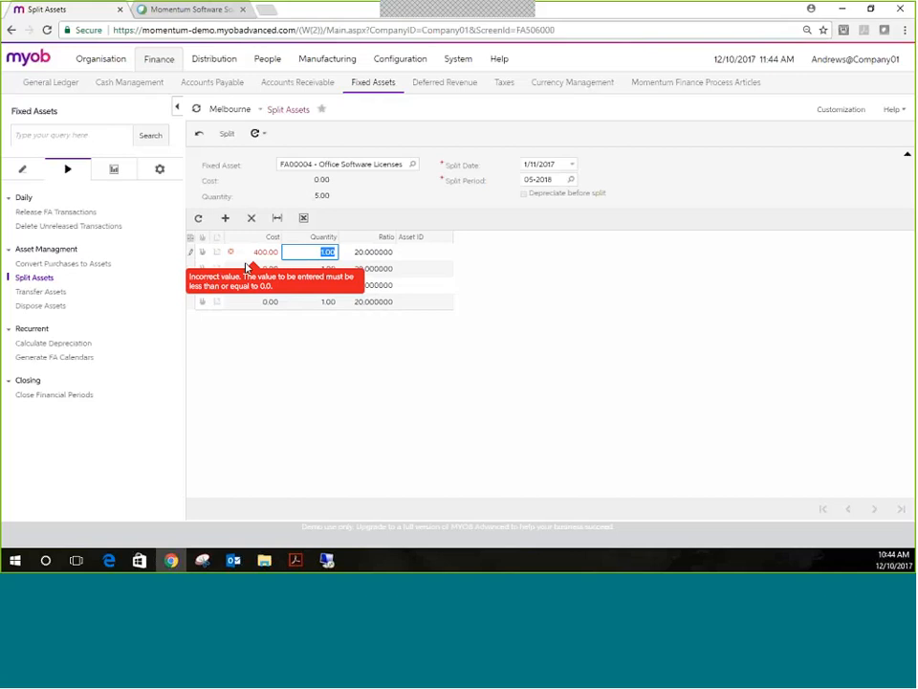
click(243, 252)
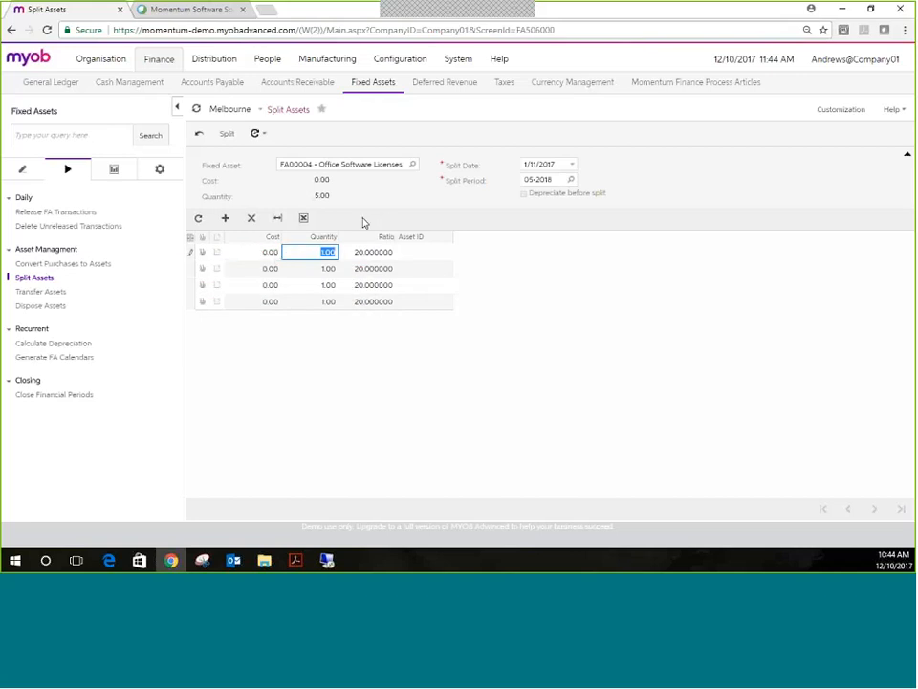
Step: Run the split of asset FA00004 and check for unreleased FA transactions with origin Split
click(227, 135)
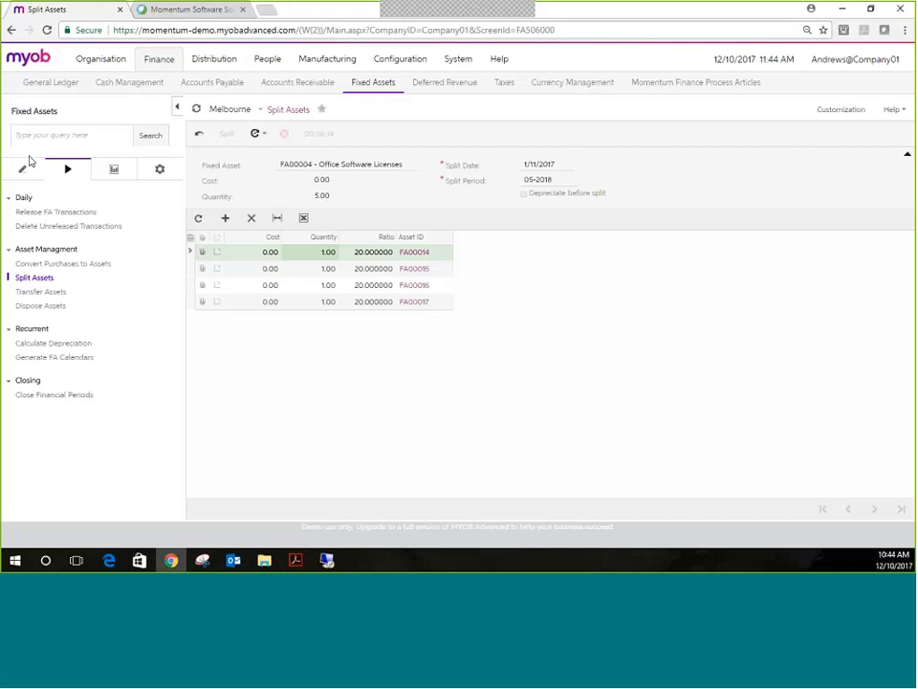
click(28, 213)
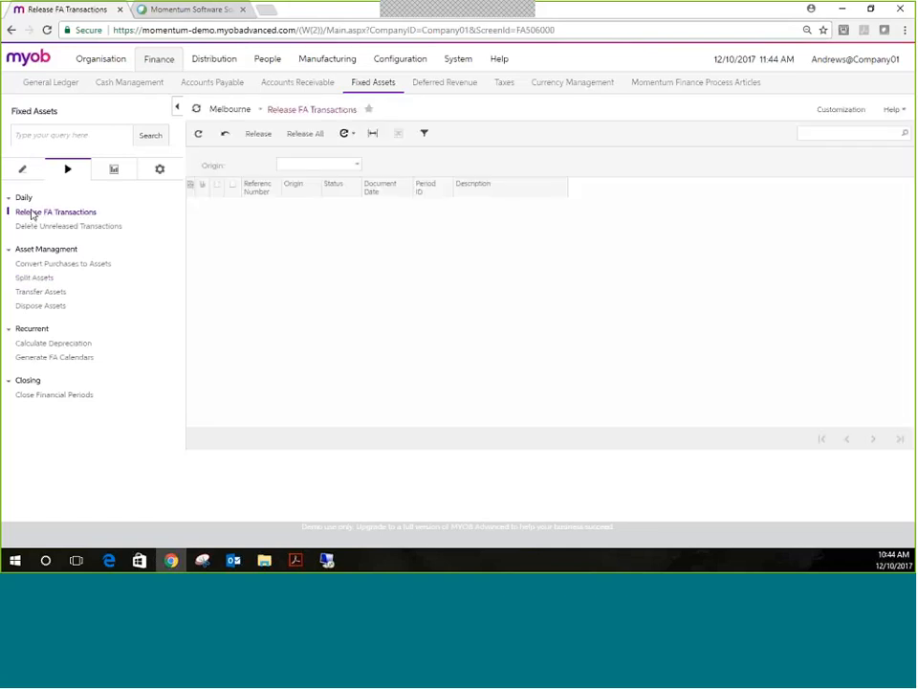
click(357, 164)
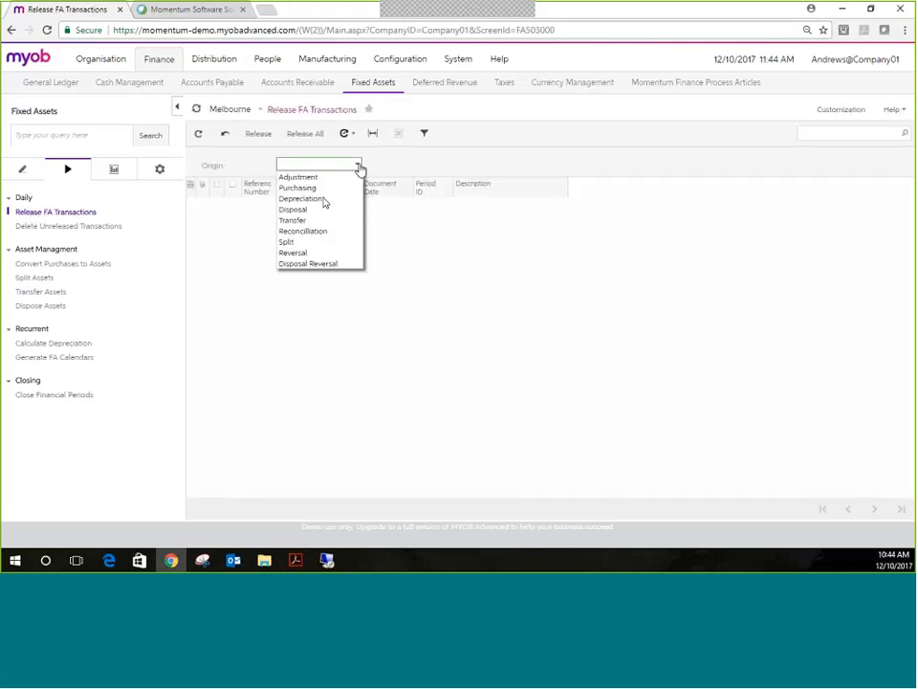
click(311, 242)
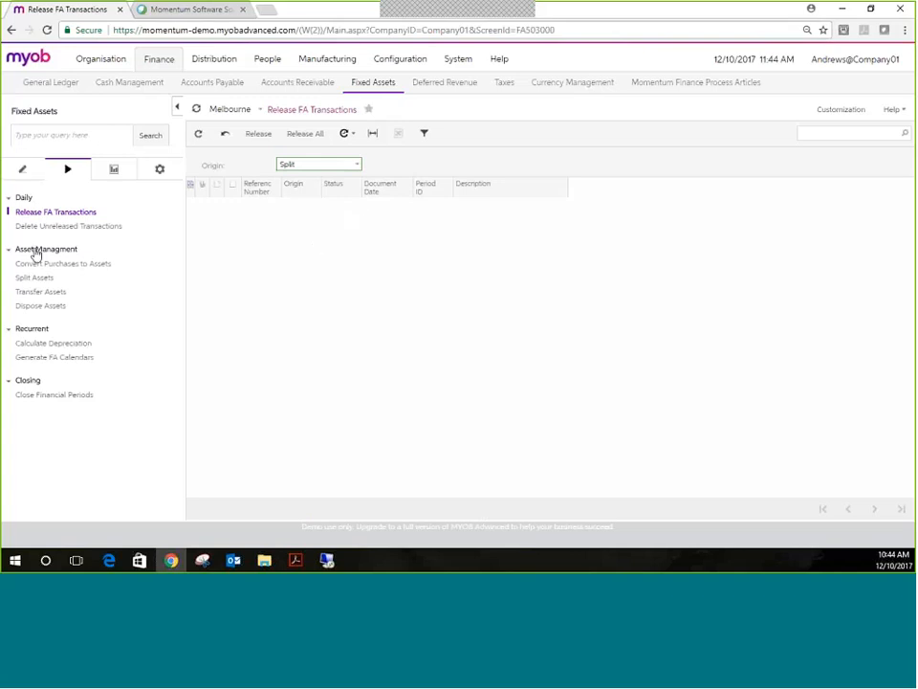
Step: Open the split-off fixed asset FA00014 from the fixed asset list
click(15, 176)
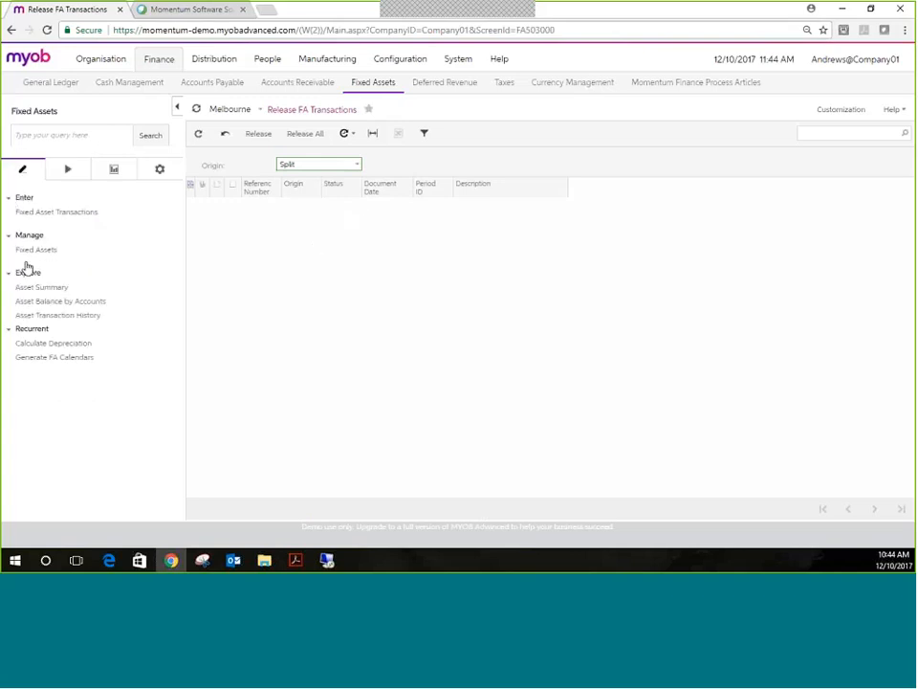
click(29, 252)
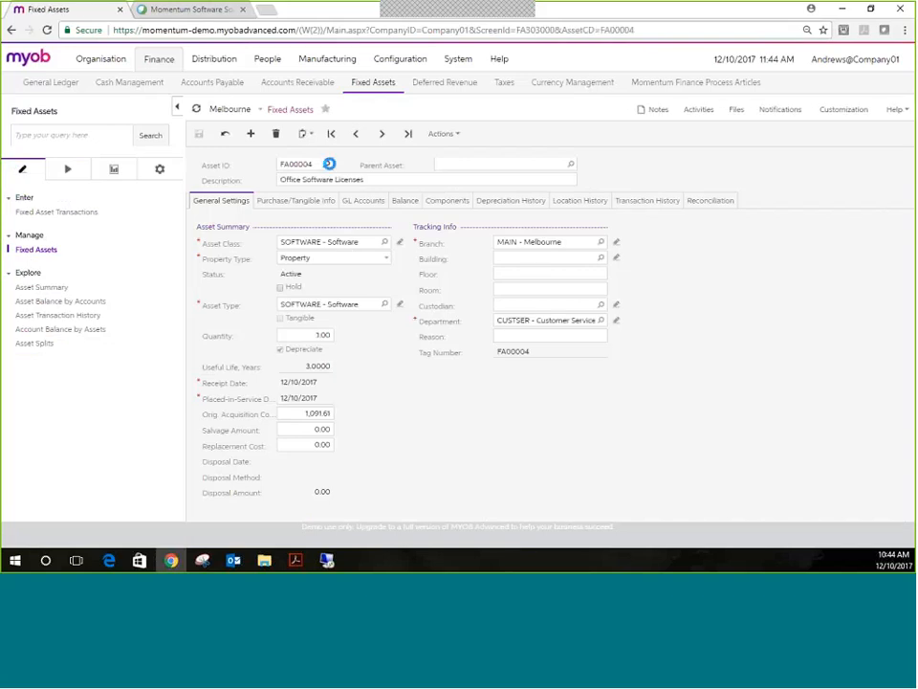
click(329, 164)
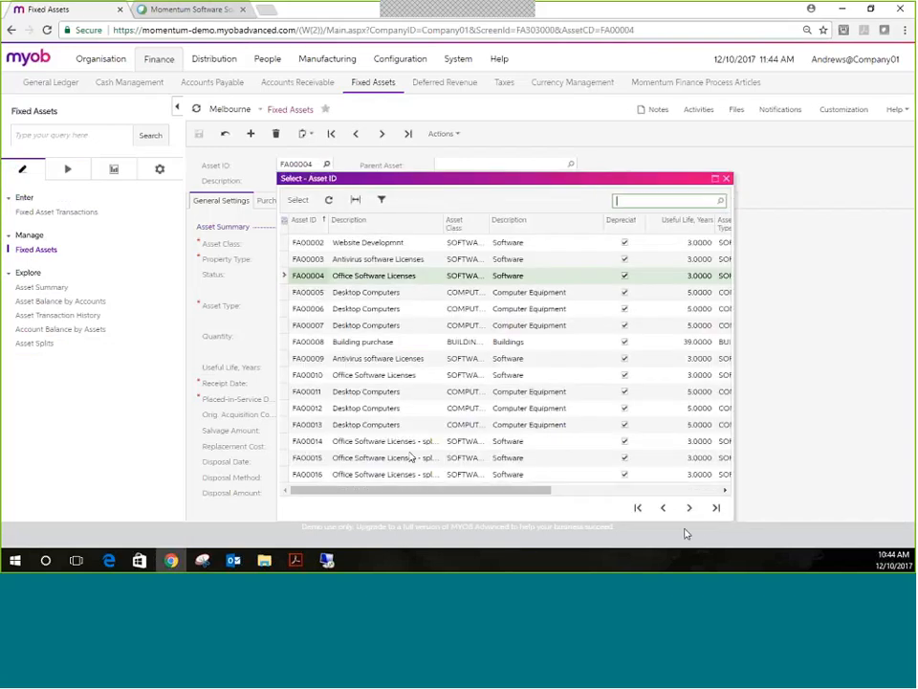
click(687, 508)
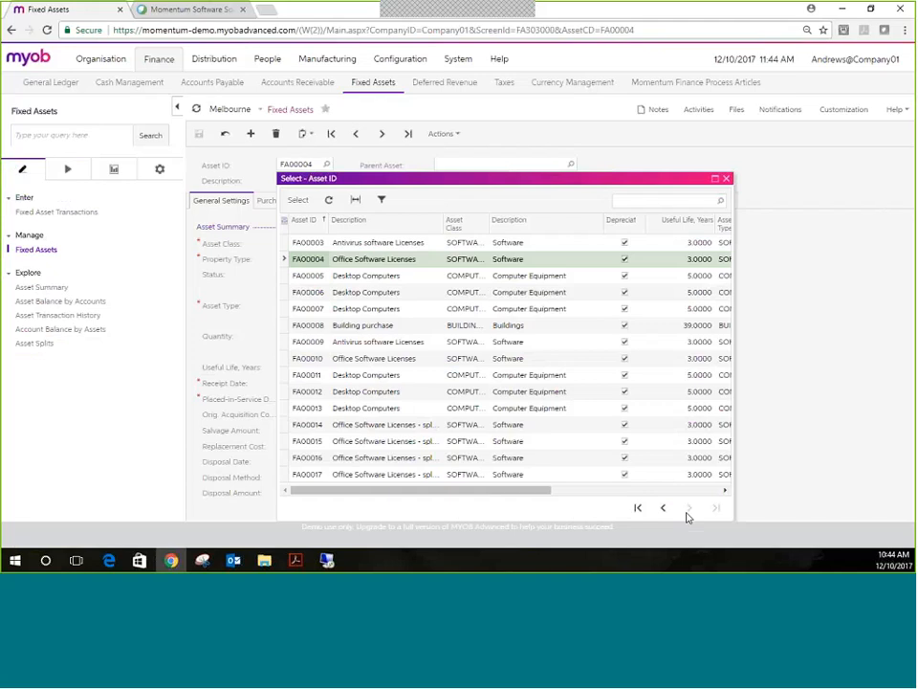
click(406, 429)
double_click(406, 431)
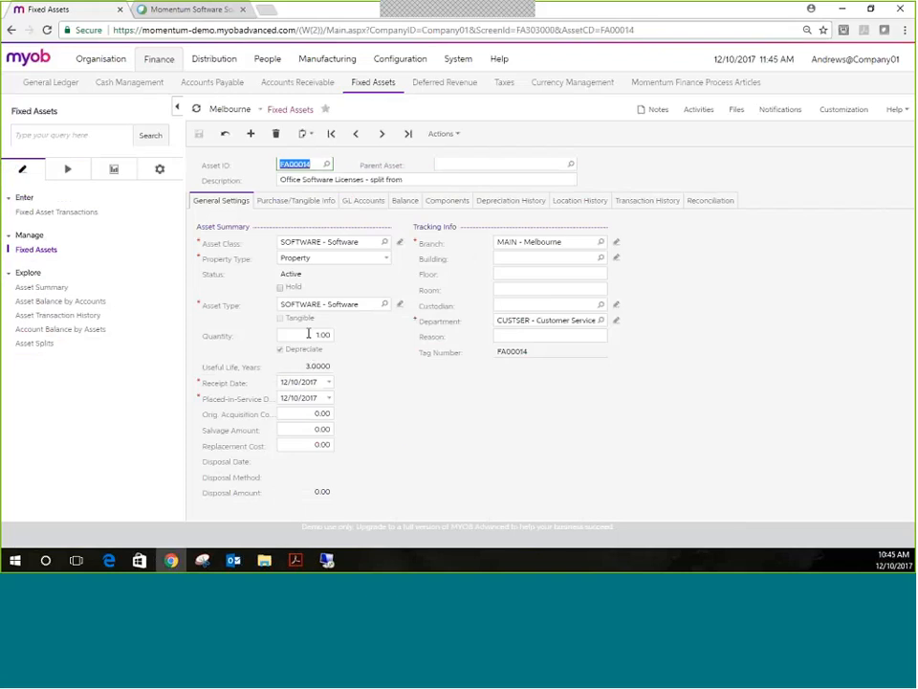
Step: Check FA00014's original acquisition cost, depreciation book balances and available actions
click(304, 415)
click(404, 201)
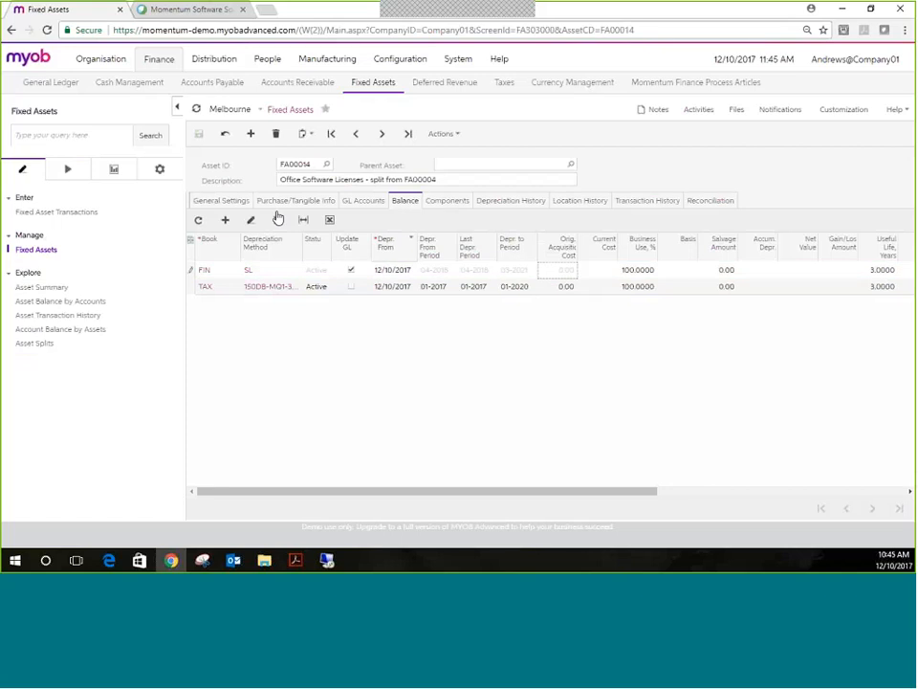
click(221, 201)
click(316, 413)
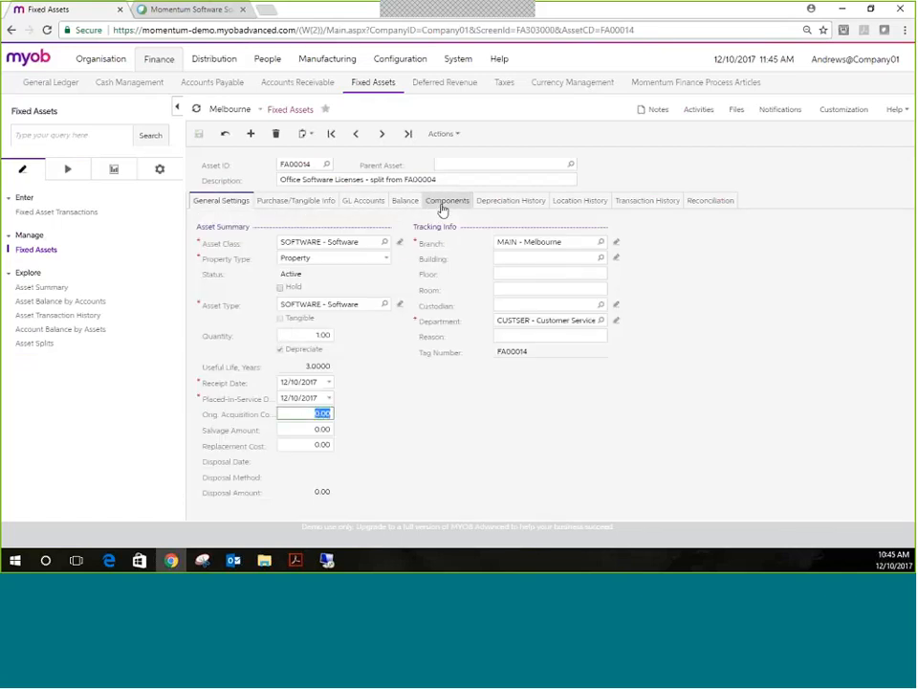
click(442, 134)
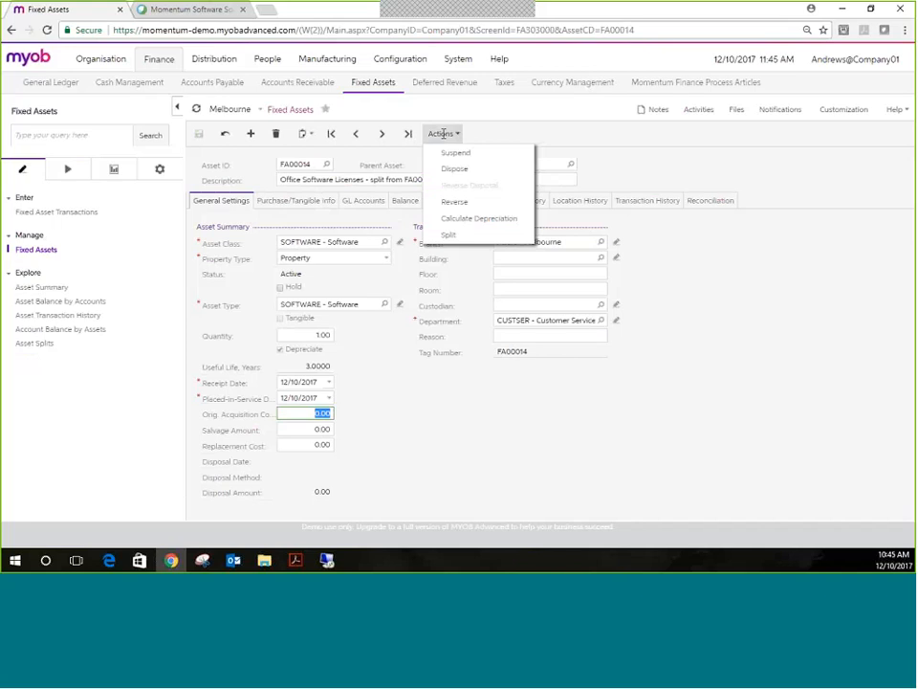
click(470, 418)
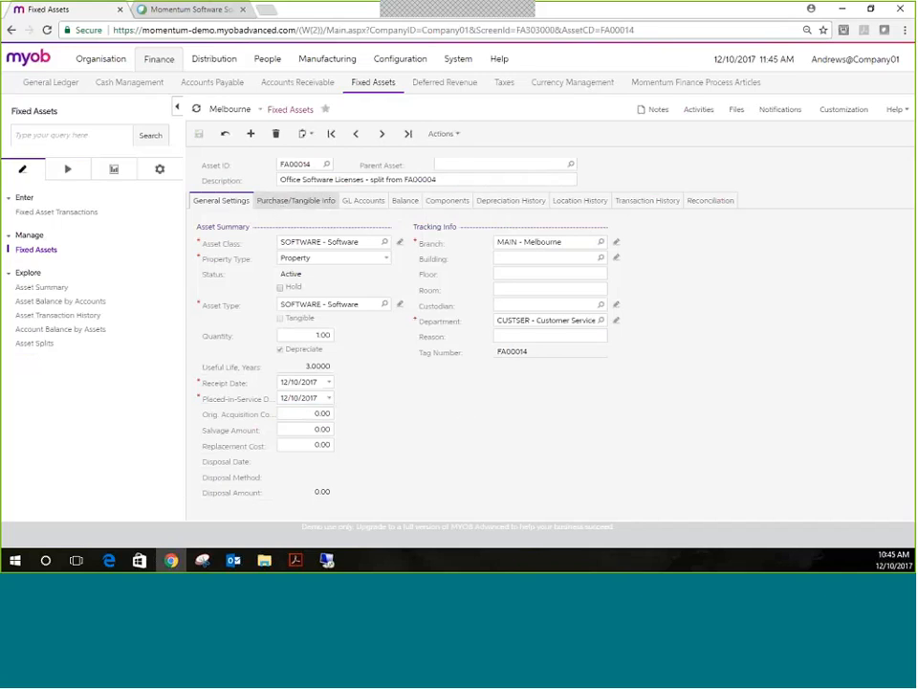
Step: Set the original acquisition cost of asset FA00014 to 400 and save the record
click(304, 414)
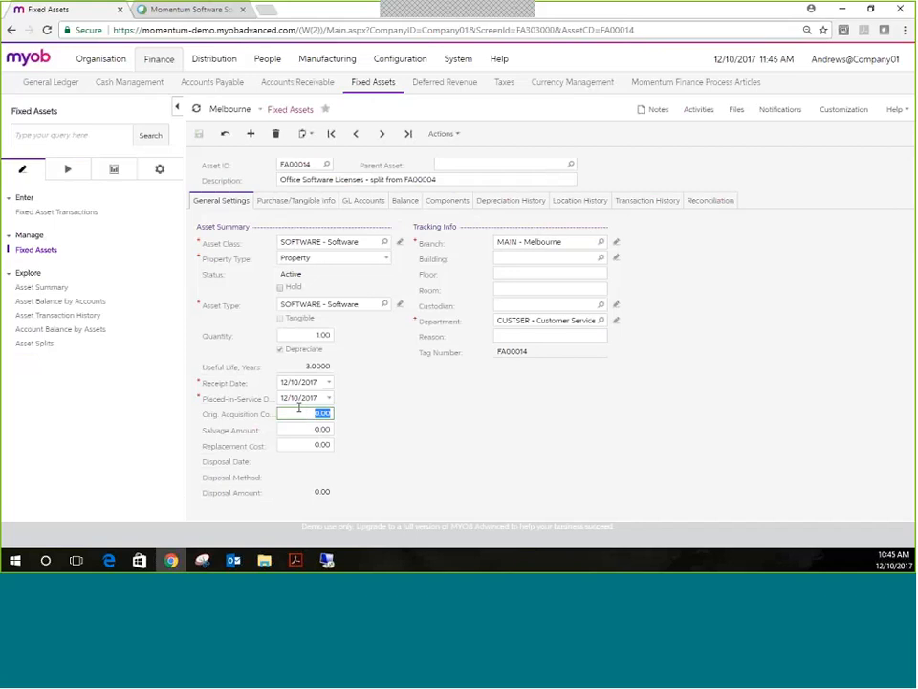
text(400)
key(Tab)
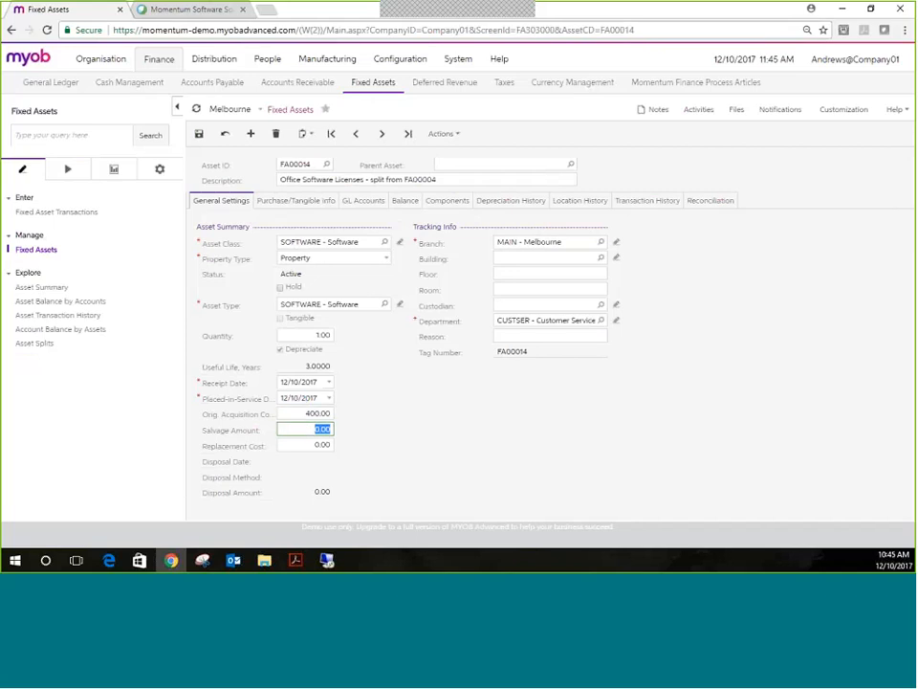
click(199, 134)
click(203, 137)
Step: Set the original acquisition cost of asset FA00016 to 400 and save the record
click(308, 416)
text(4)
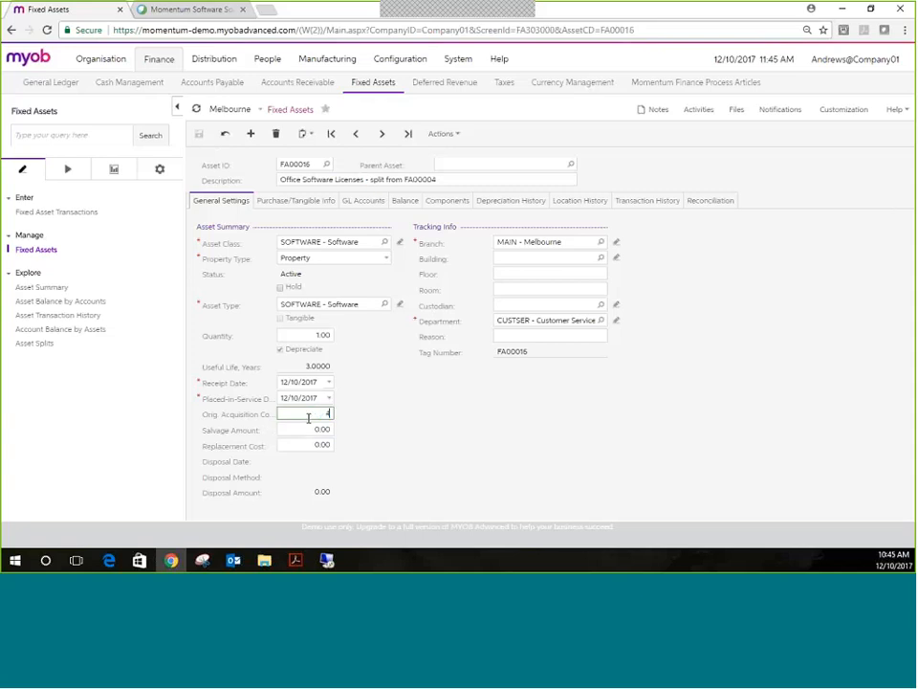
text(00)
key(Tab)
click(198, 134)
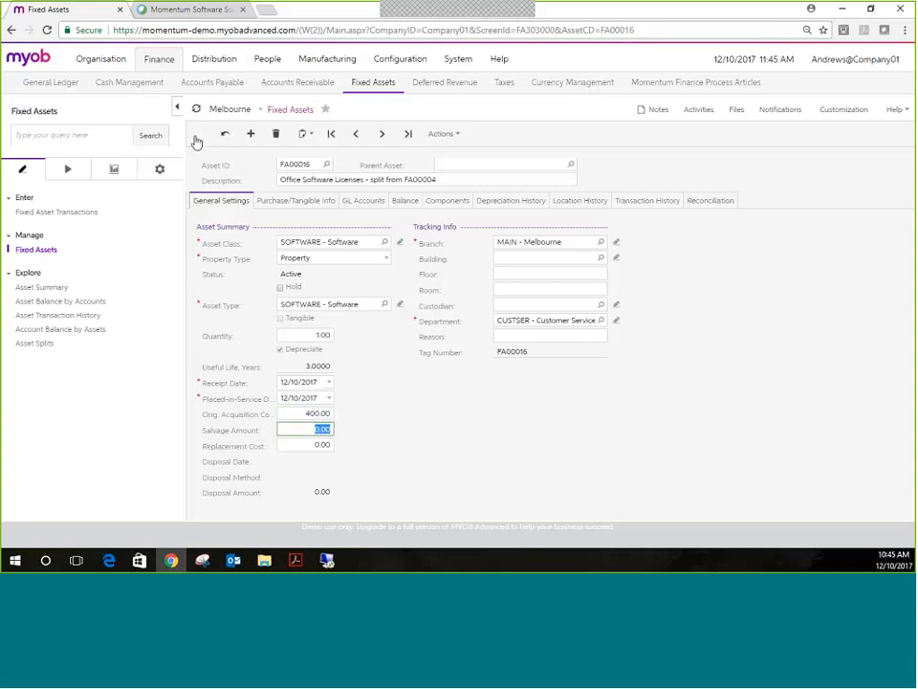
Step: Set the original acquisition cost of the split asset following FA00016 to 400
click(381, 135)
click(299, 414)
text(400)
key(Tab)
click(382, 134)
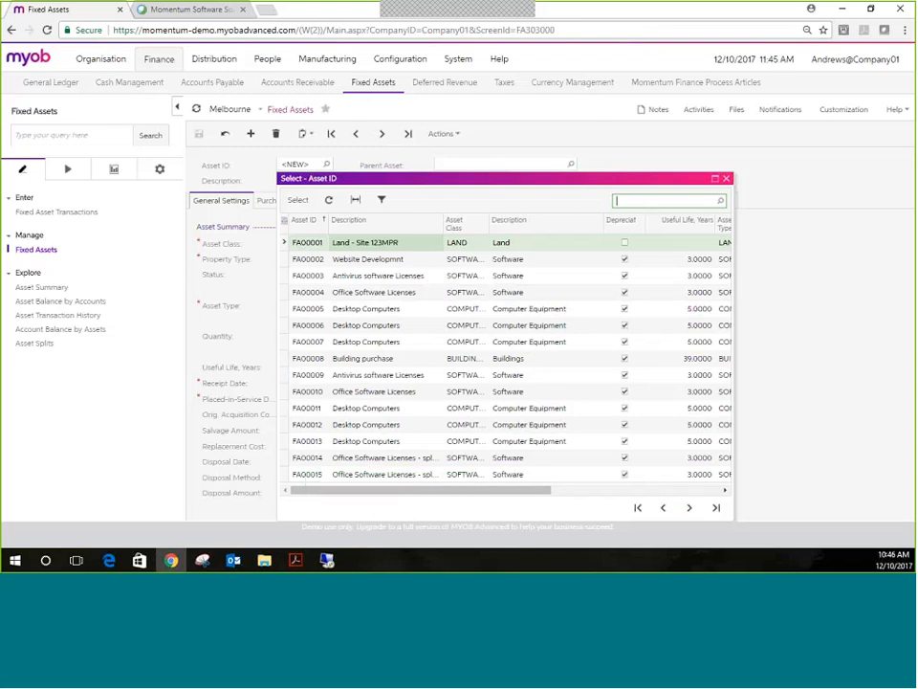
Step: Open FA00010 Office Software Licenses and browse the following assets up to FA00014, checking quantity and acquisition cost
click(360, 393)
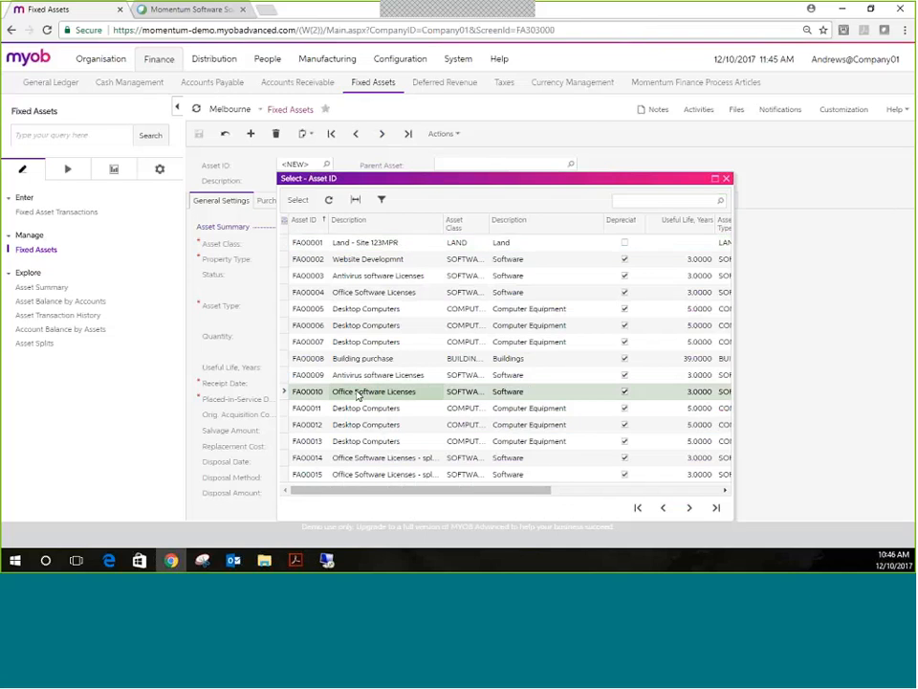
double_click(359, 393)
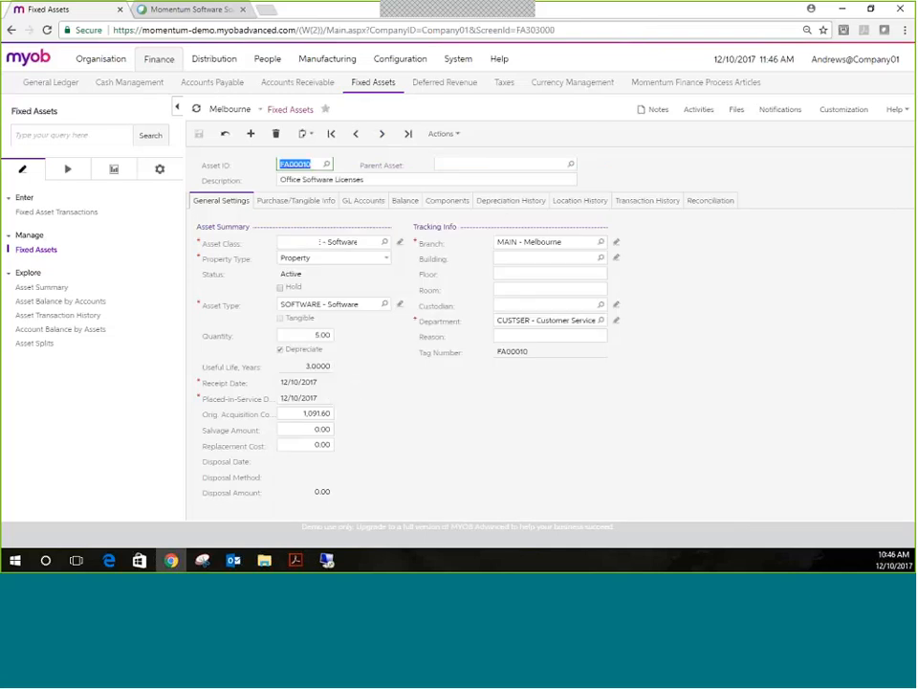
click(379, 134)
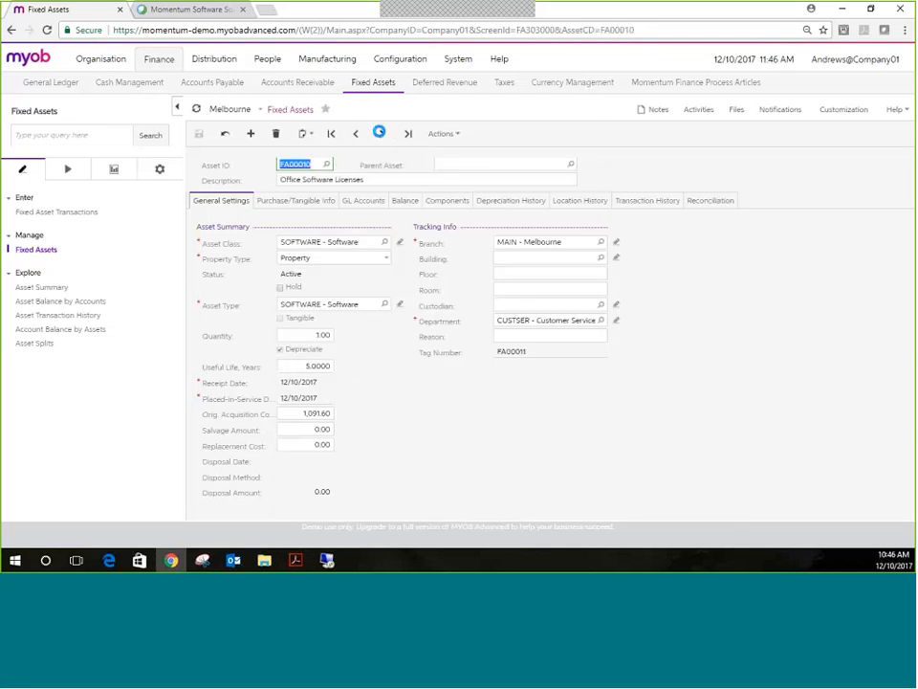
click(381, 134)
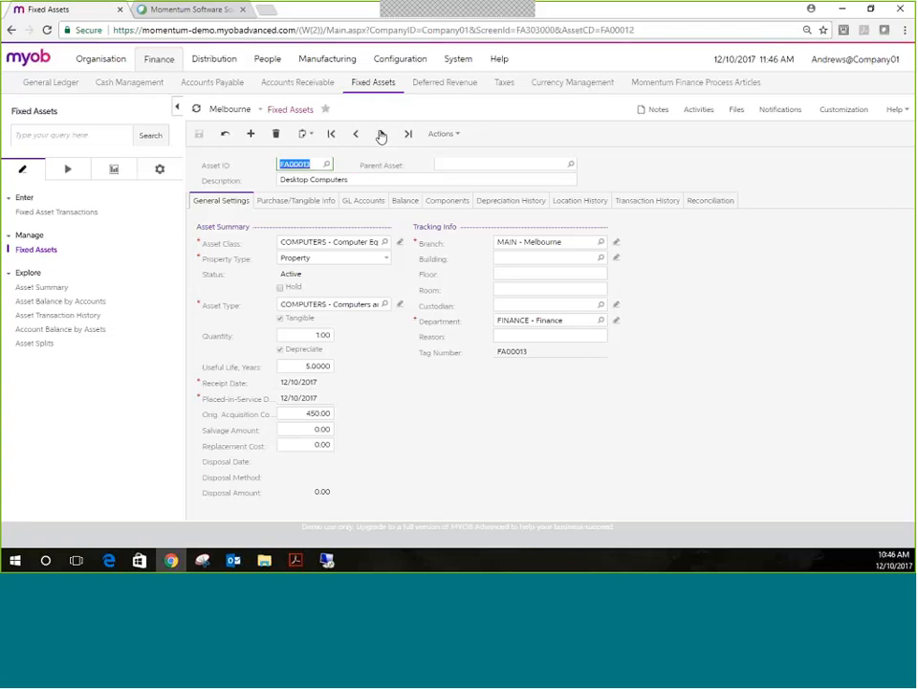
click(382, 135)
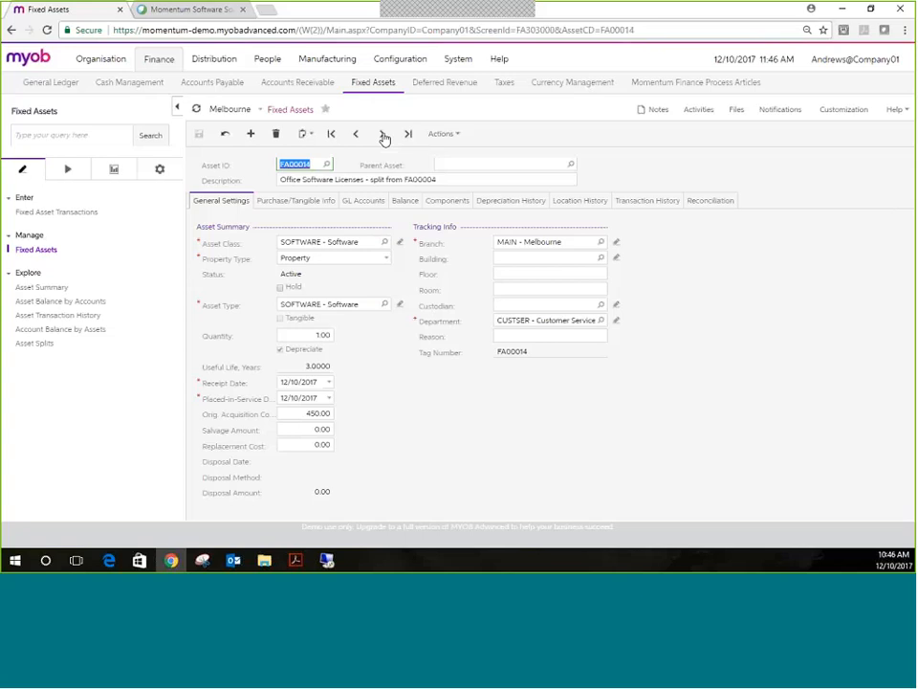
Step: Browse back through the fixed assets to FA00007, and open FA00003 Antivirus software Licenses to check its quantity and cost
click(356, 134)
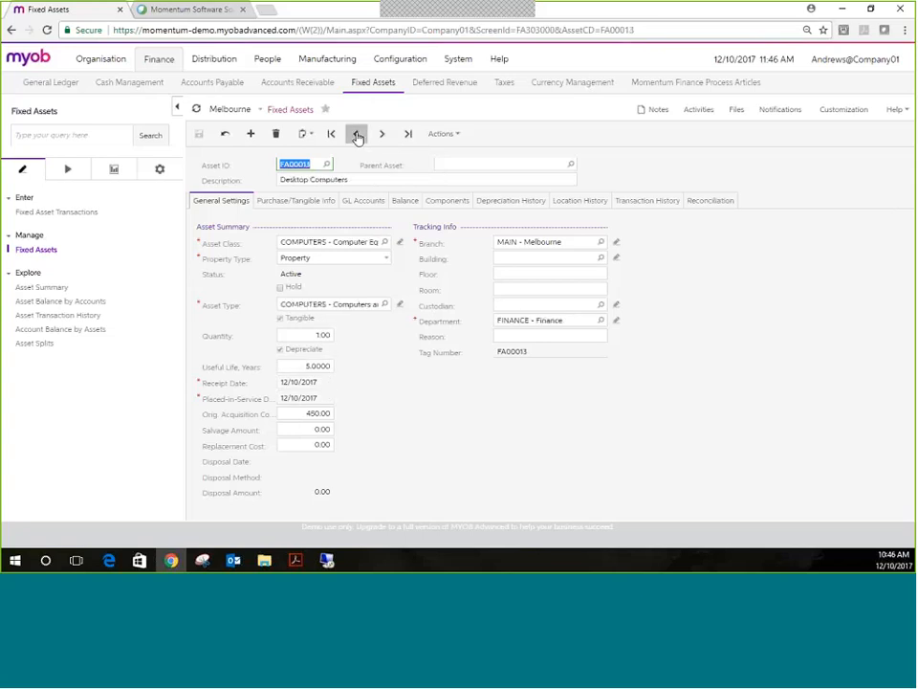
click(357, 135)
click(356, 136)
click(357, 136)
click(357, 136)
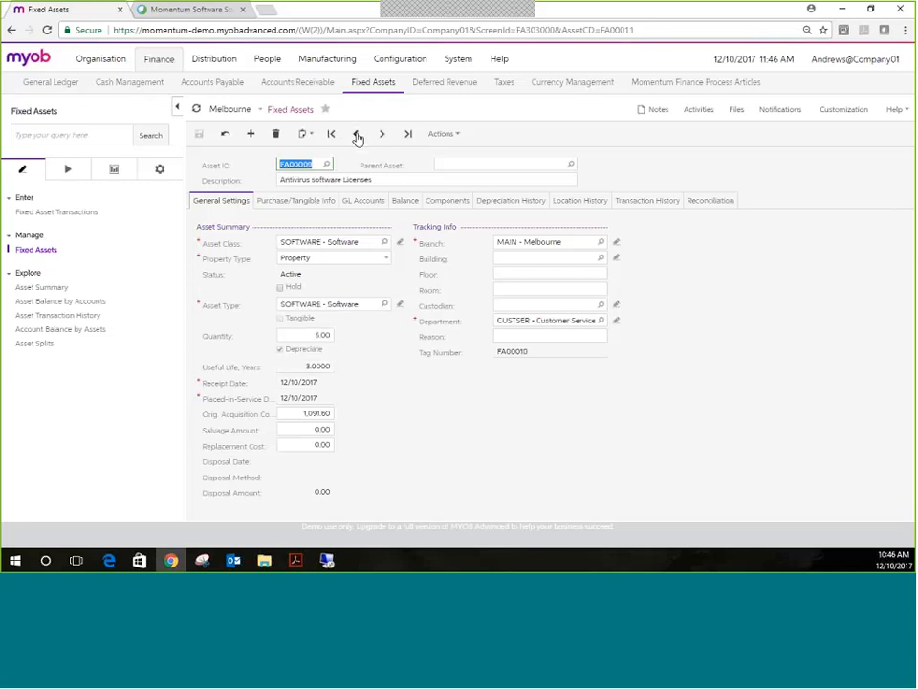
click(357, 136)
click(357, 136)
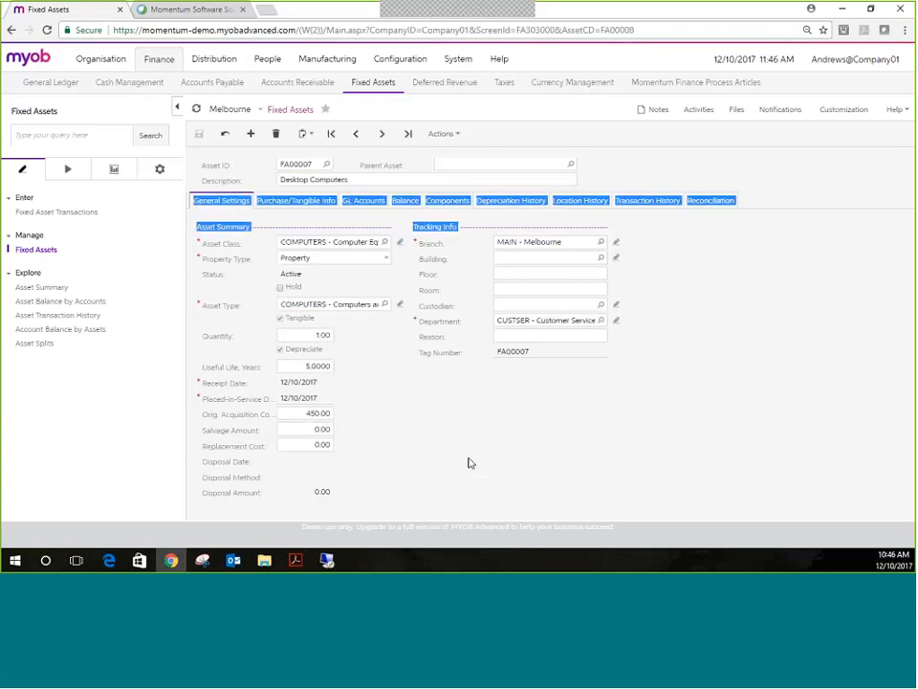
click(326, 166)
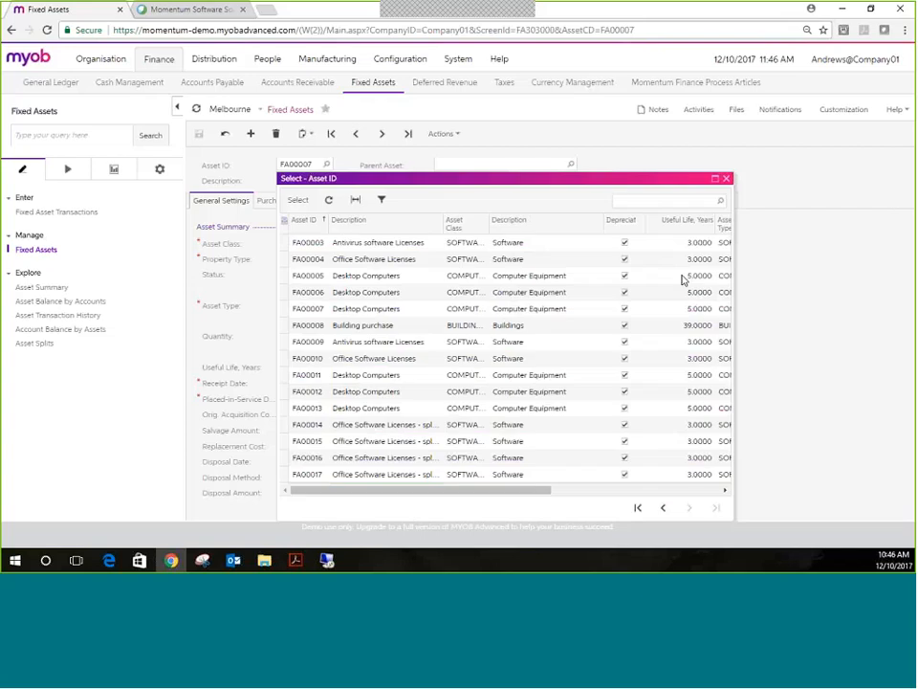
double_click(378, 244)
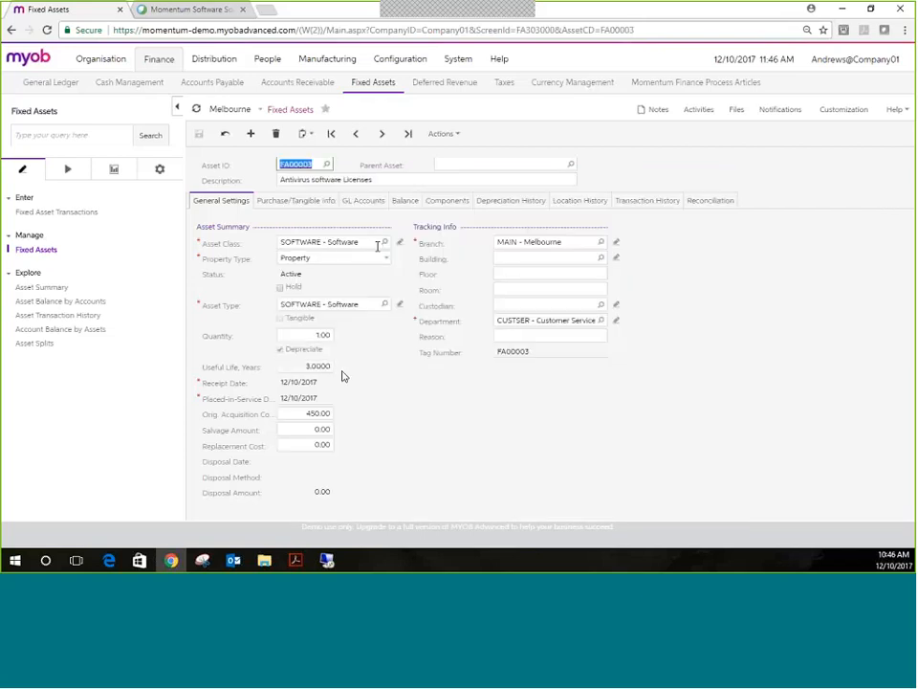
Step: Set the original acquisition cost of asset FA00003 to 400, save it, and check its balance and reconciliation details
click(298, 407)
text(4)
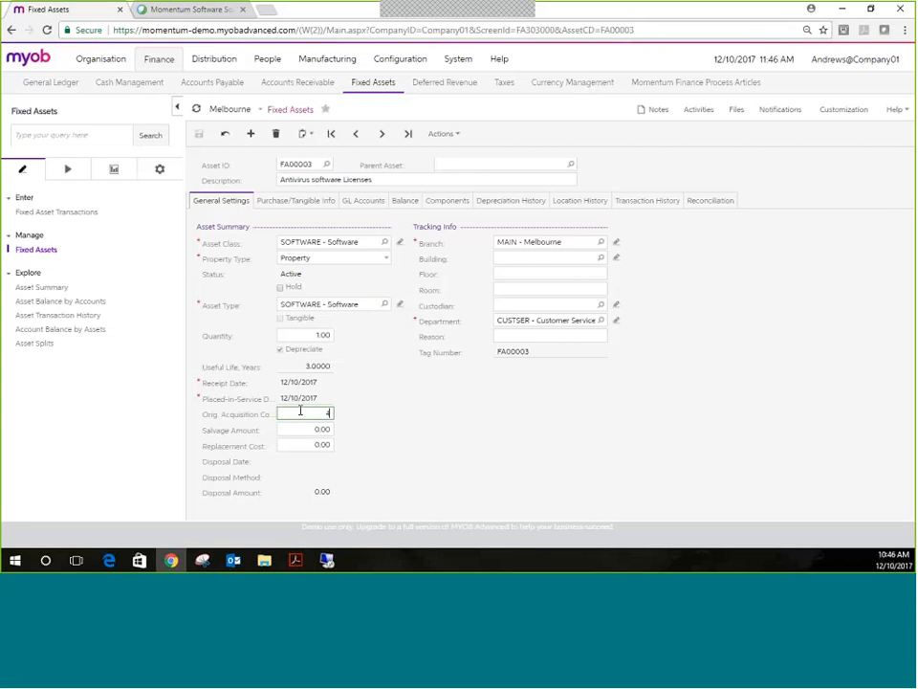
text(00)
key(Tab)
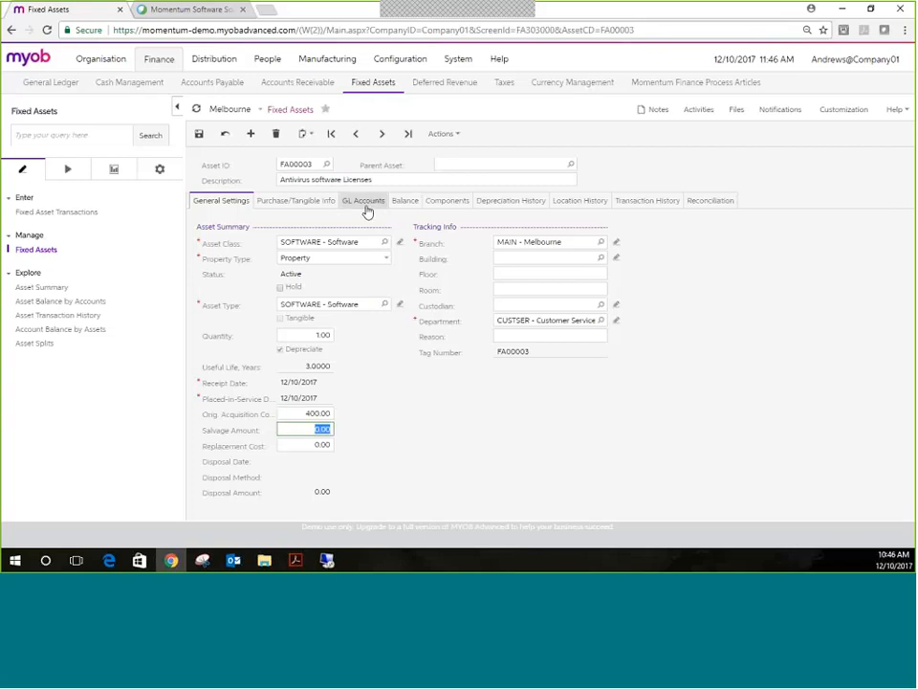
click(197, 136)
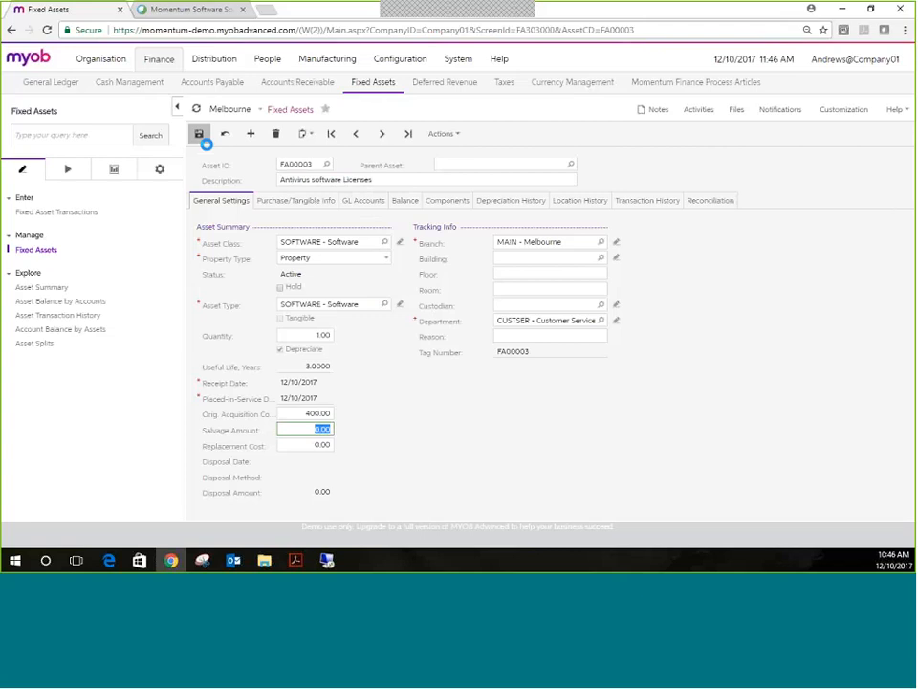
click(405, 202)
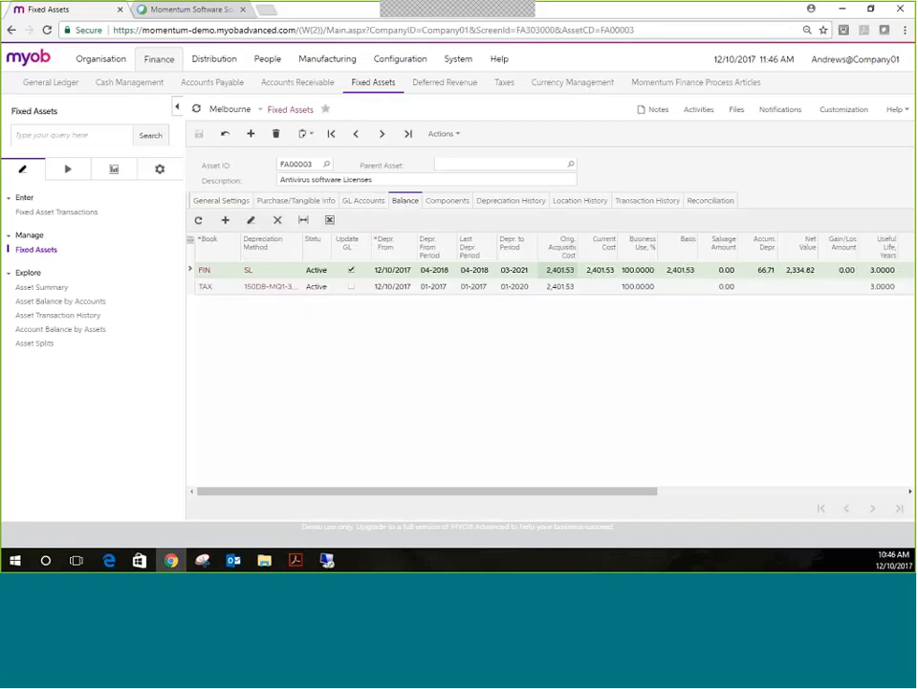
click(714, 204)
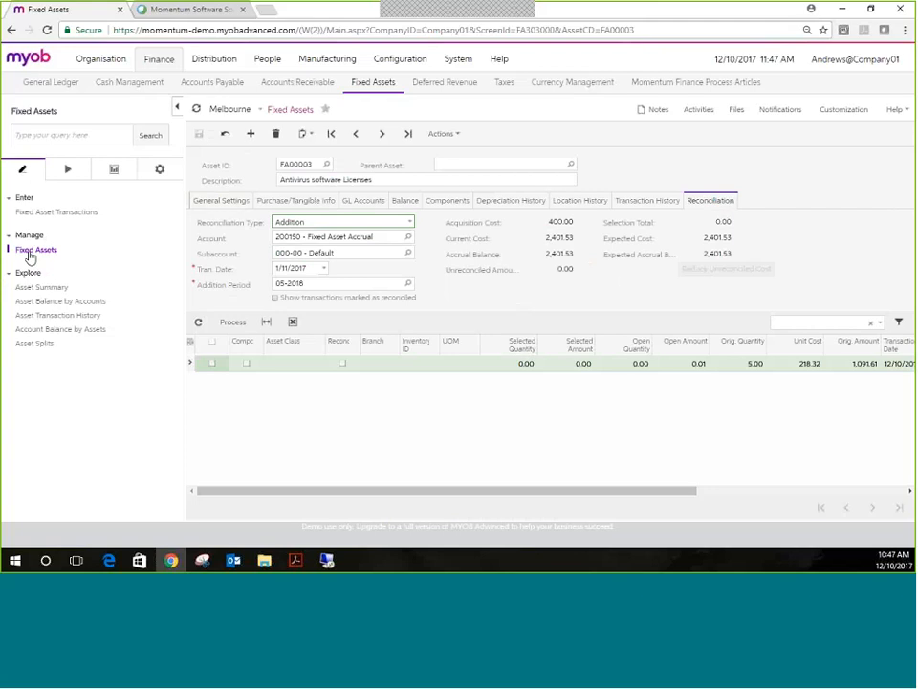
Step: View the Transfer Assets and Dispose Assets processing forms for the fixed assets
click(61, 172)
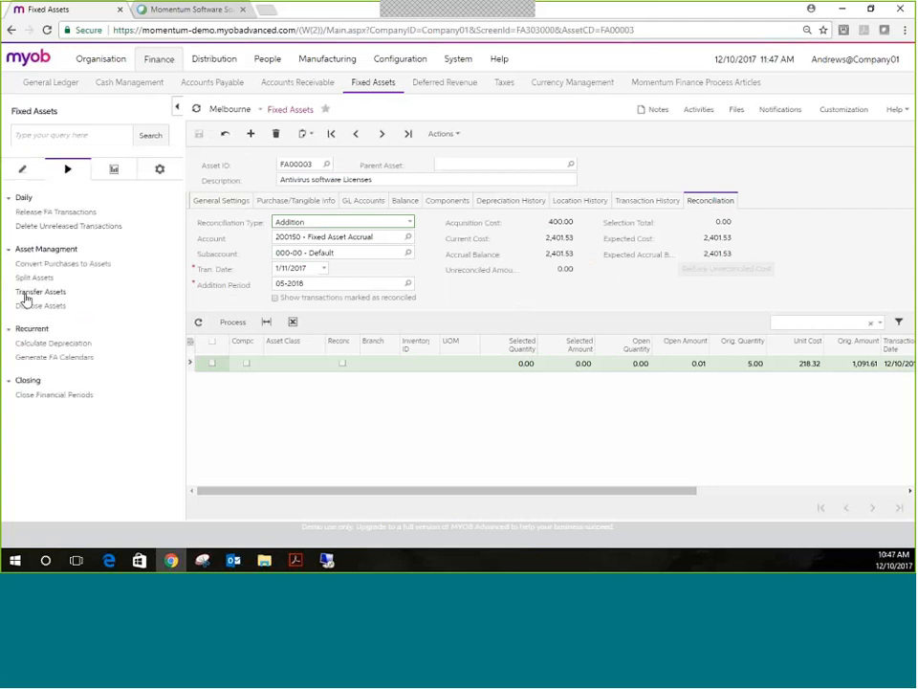
click(25, 295)
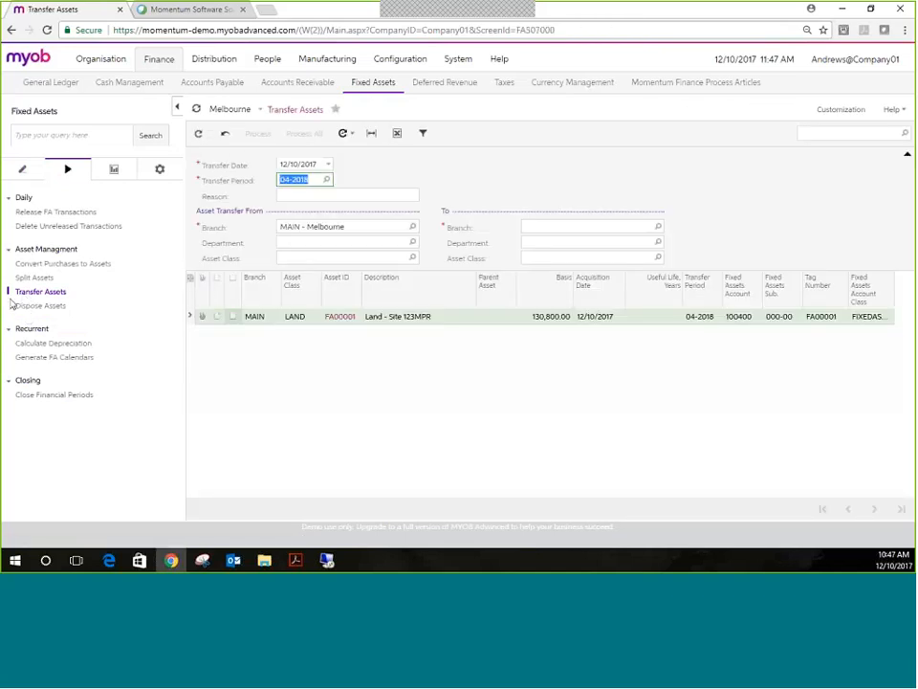
click(20, 310)
click(21, 308)
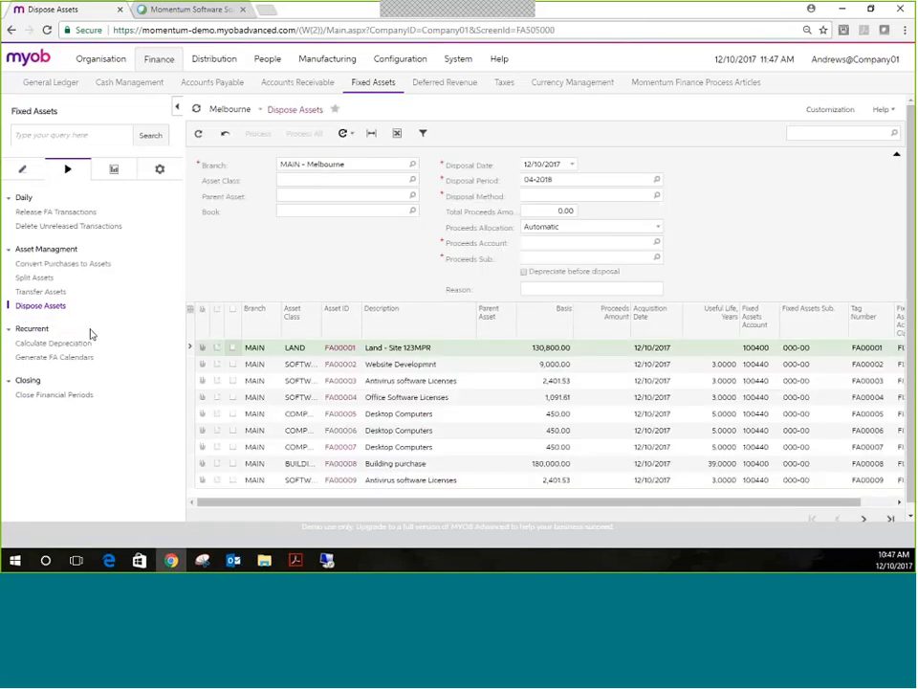
click(105, 297)
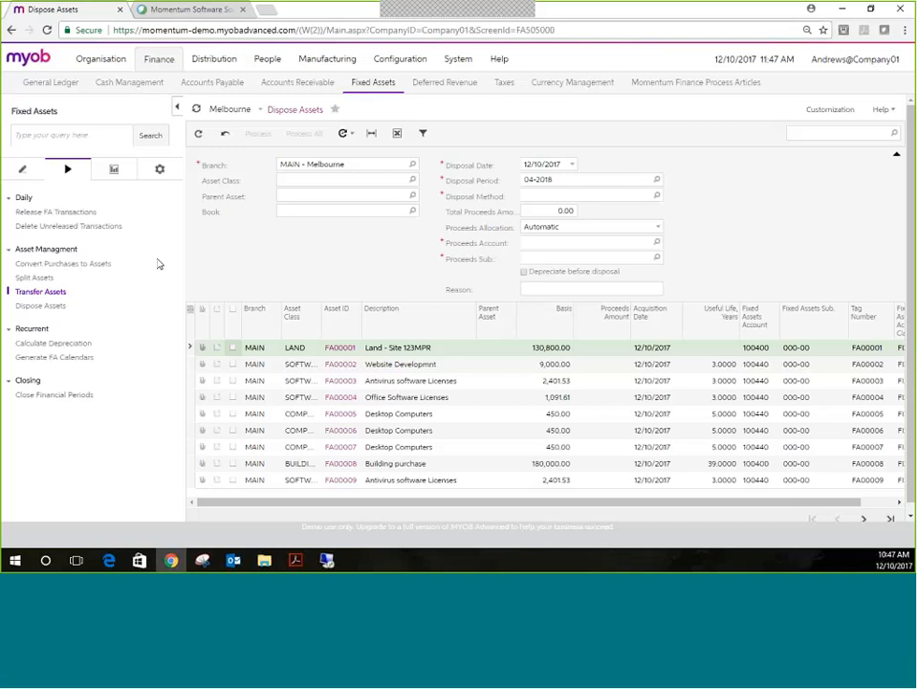
Step: View the Close Financial Periods form, selecting period 04-2018 October and clearing the selection without closing it
click(49, 396)
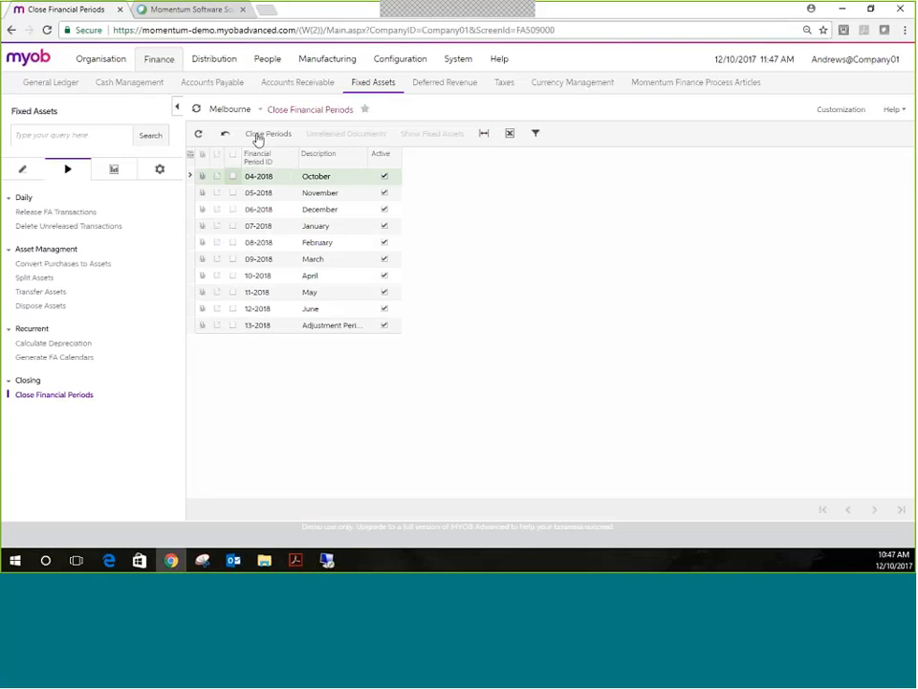
click(232, 177)
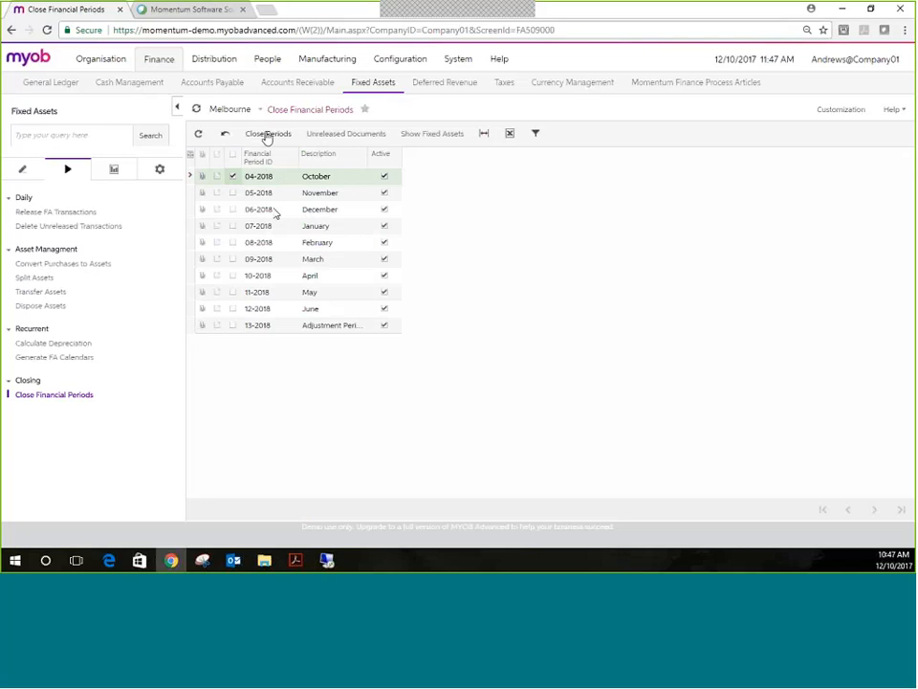
click(233, 177)
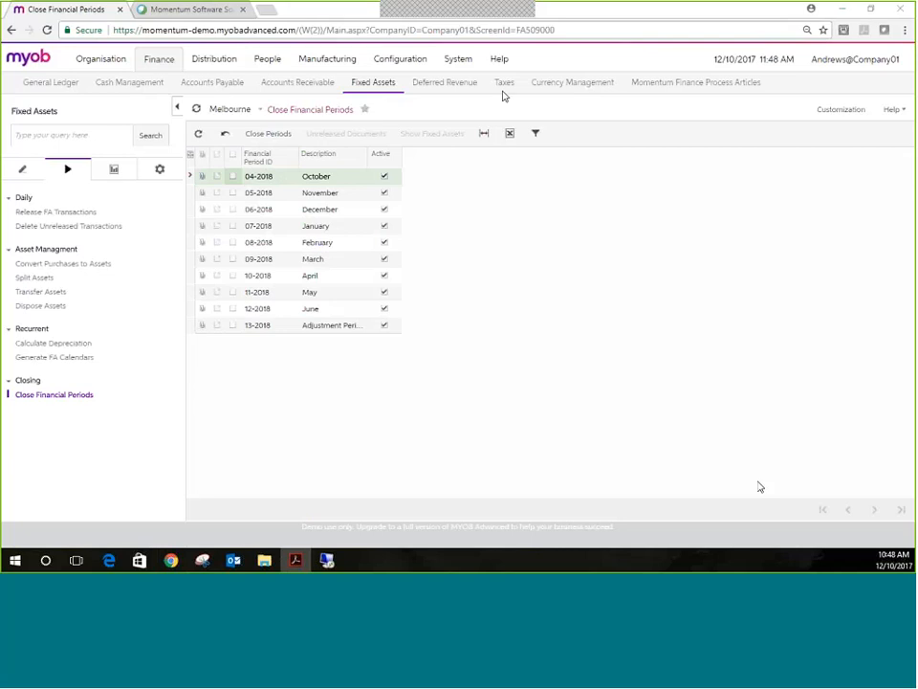
Step: Leave the period closing form and run the detailed FA Balance by GL Account report for branch MAIN, period 04-2018
click(125, 181)
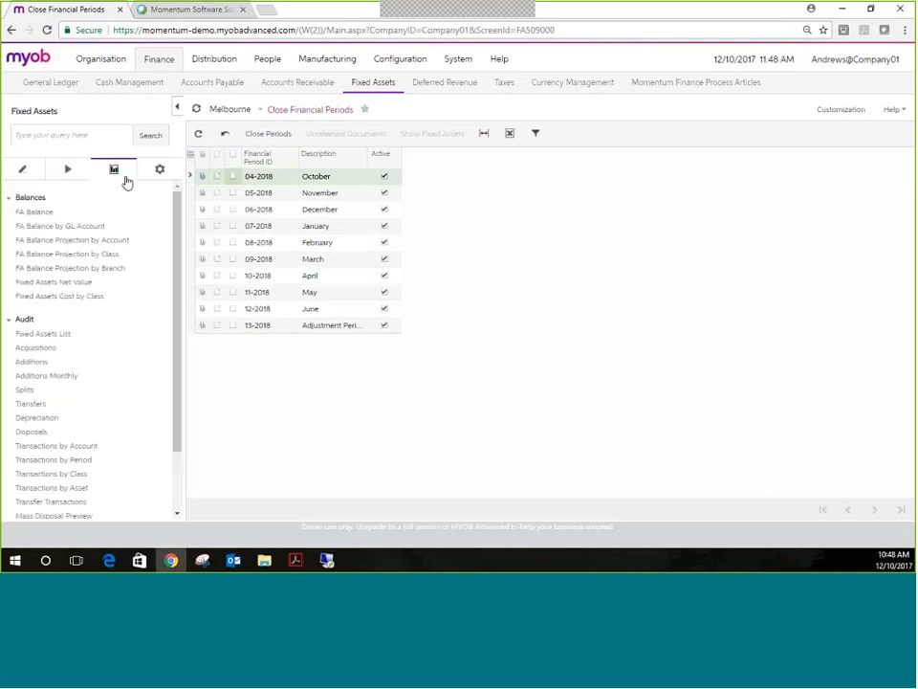
click(41, 232)
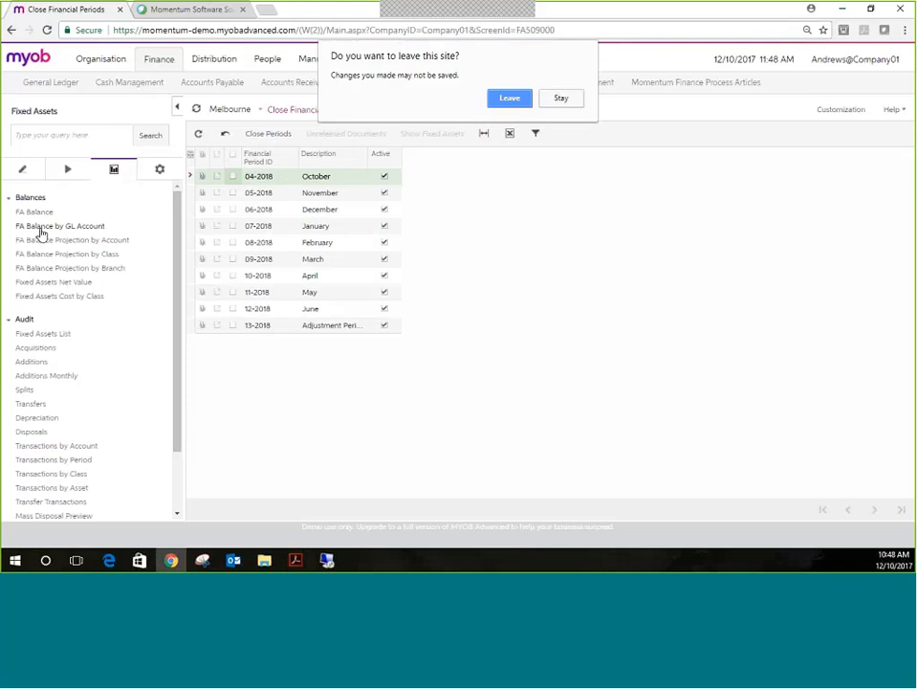
click(508, 98)
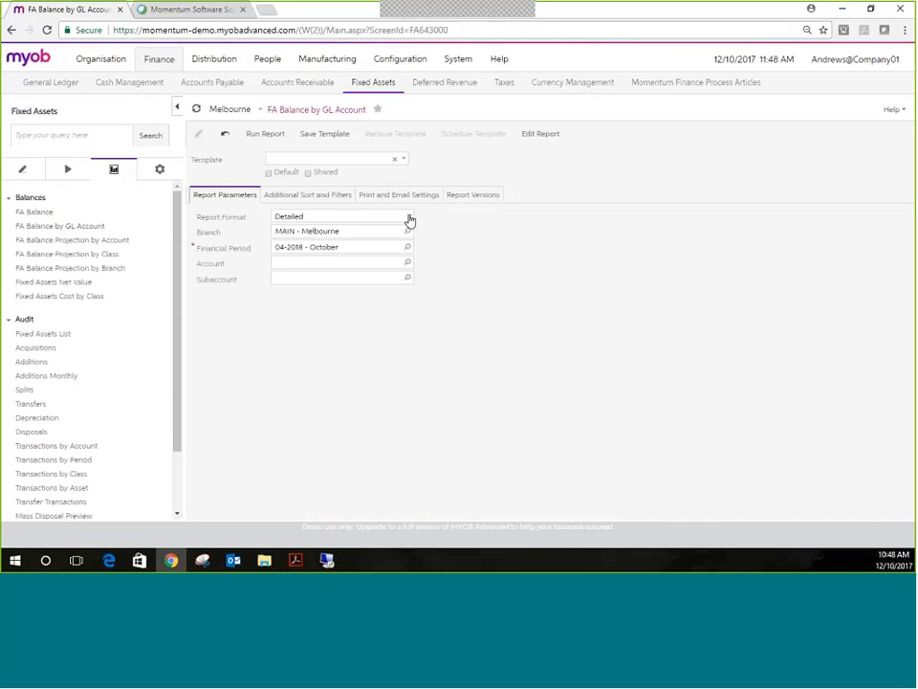
click(266, 134)
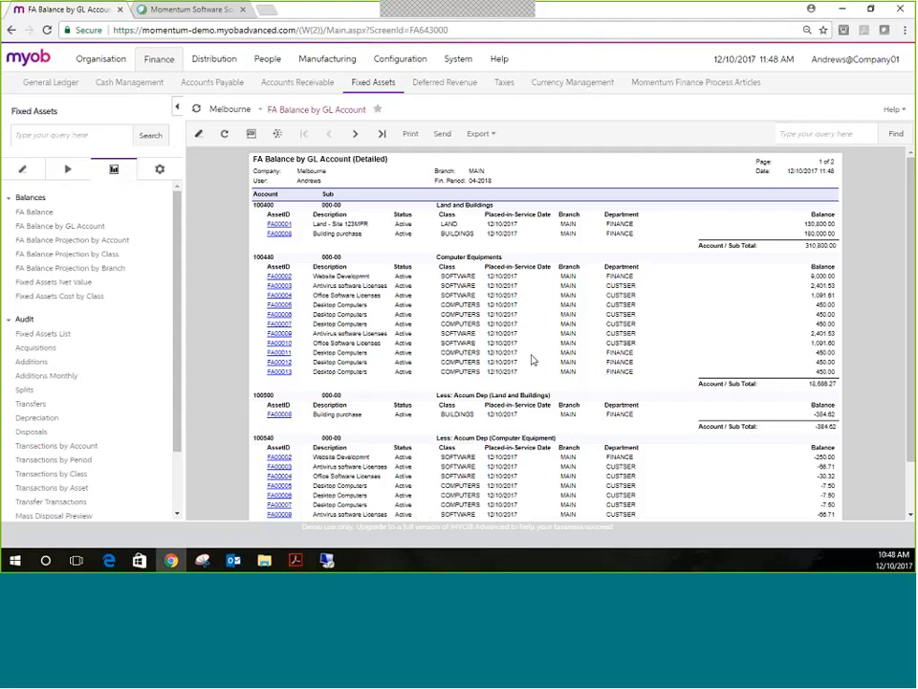
scroll(536, 369, down, 2)
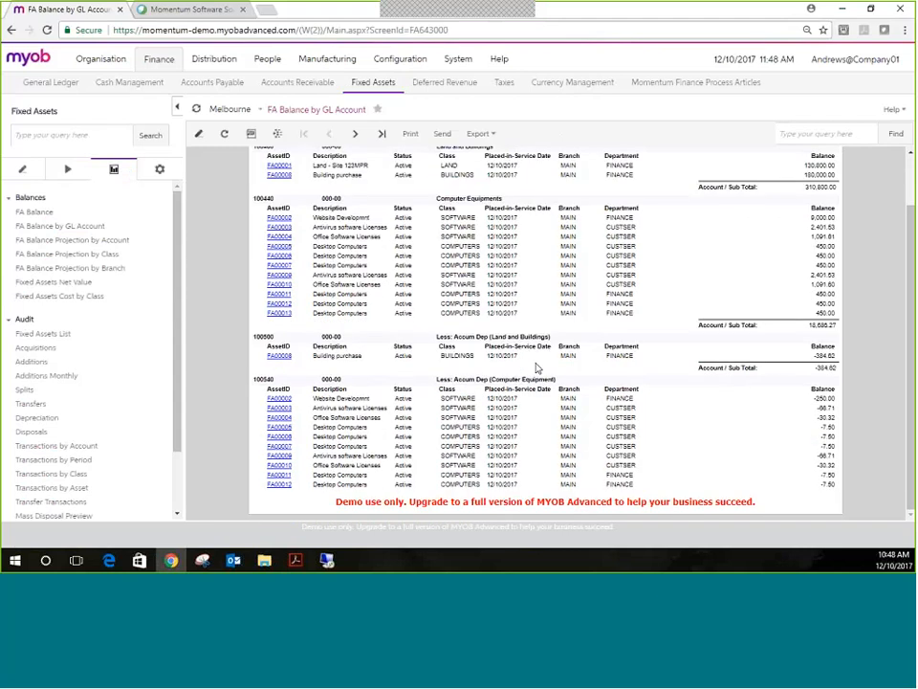
Step: Run the FA Balance report for the FIN book and the Fixed Assets List report from 1/10/2017 to 12/10/2017
click(34, 217)
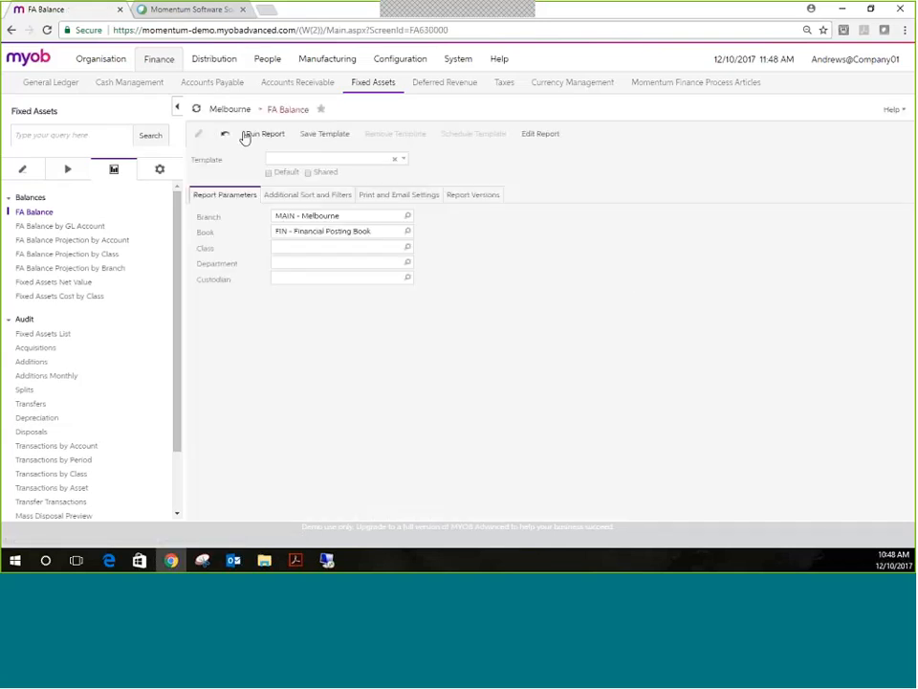
click(264, 134)
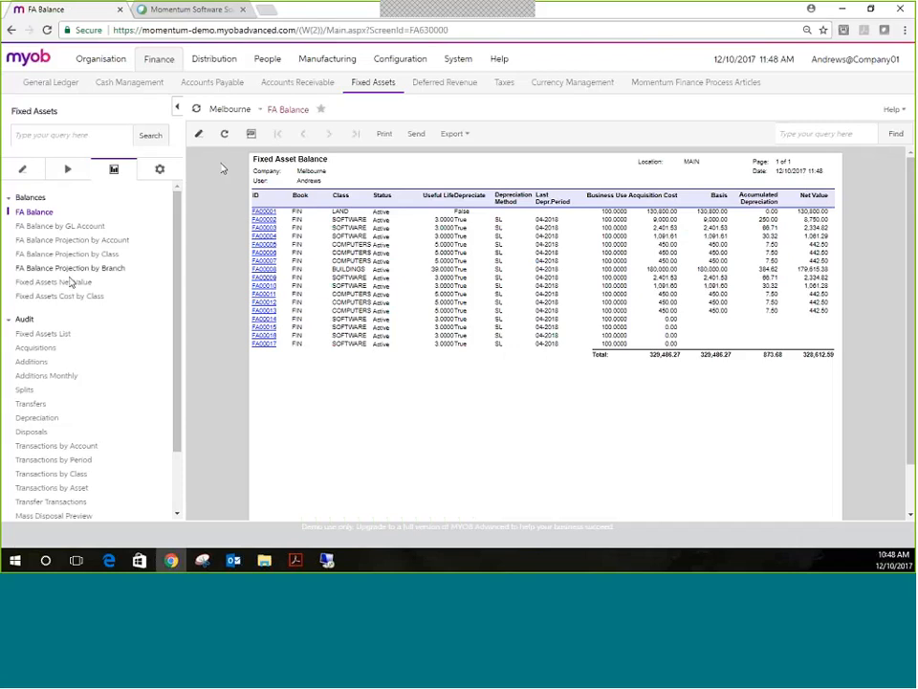
click(68, 337)
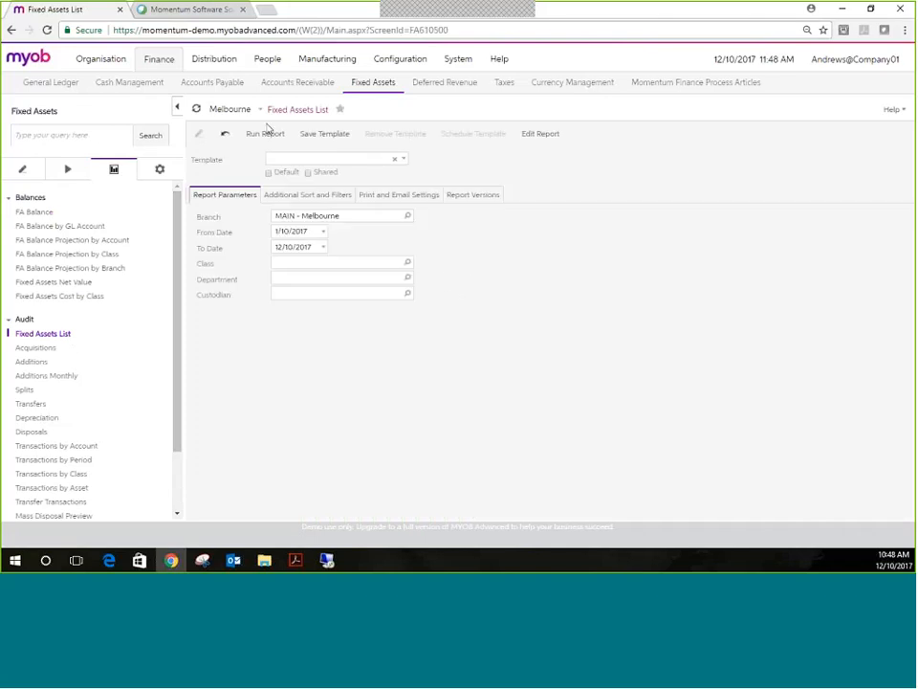
click(265, 135)
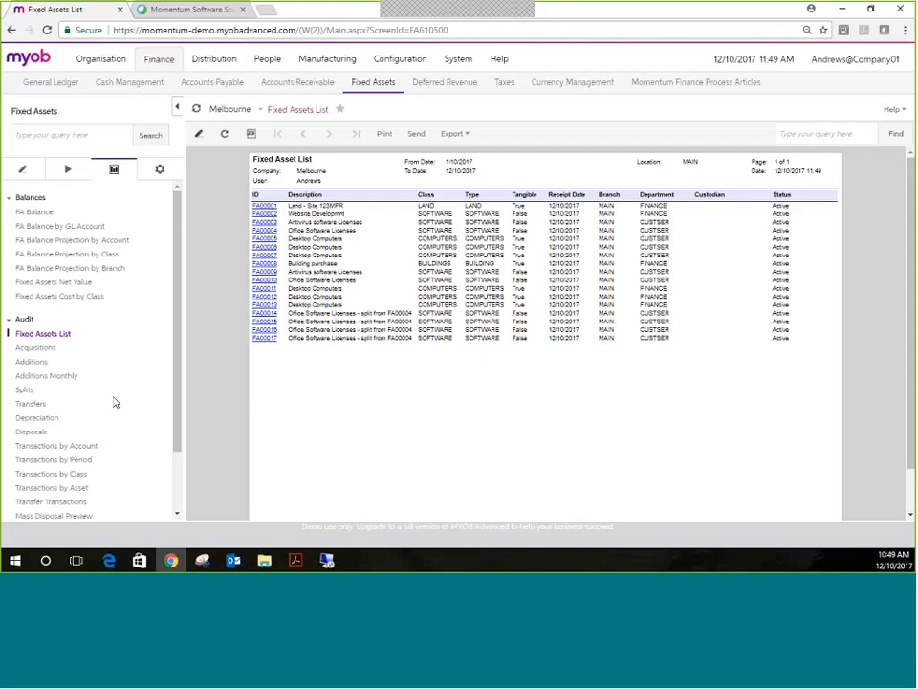
Step: Look through the available fixed asset audit reports and return to the MYOB home page
scroll(113, 402, down, 2)
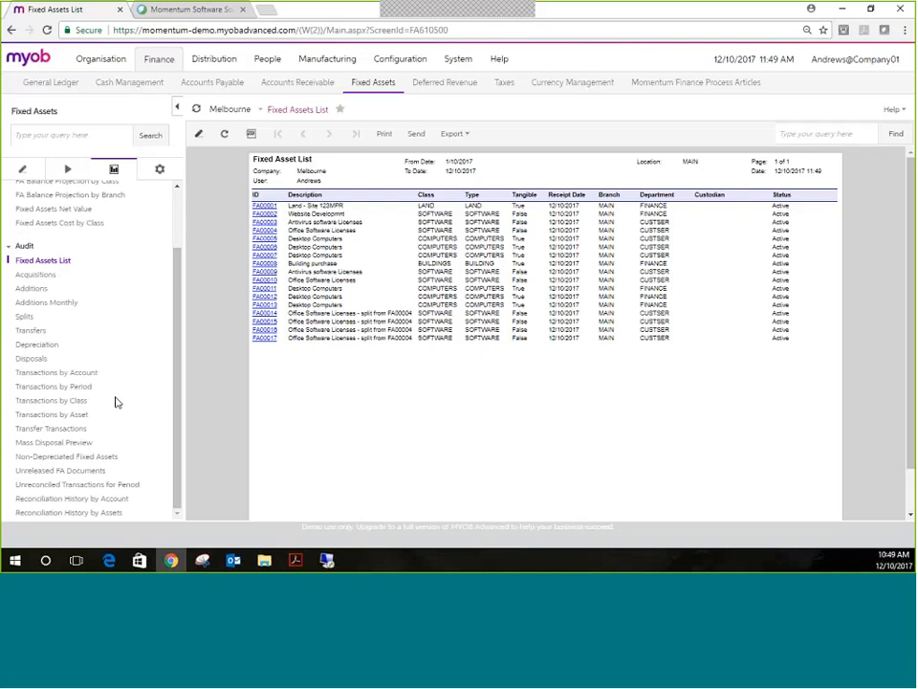
scroll(115, 402, up, 2)
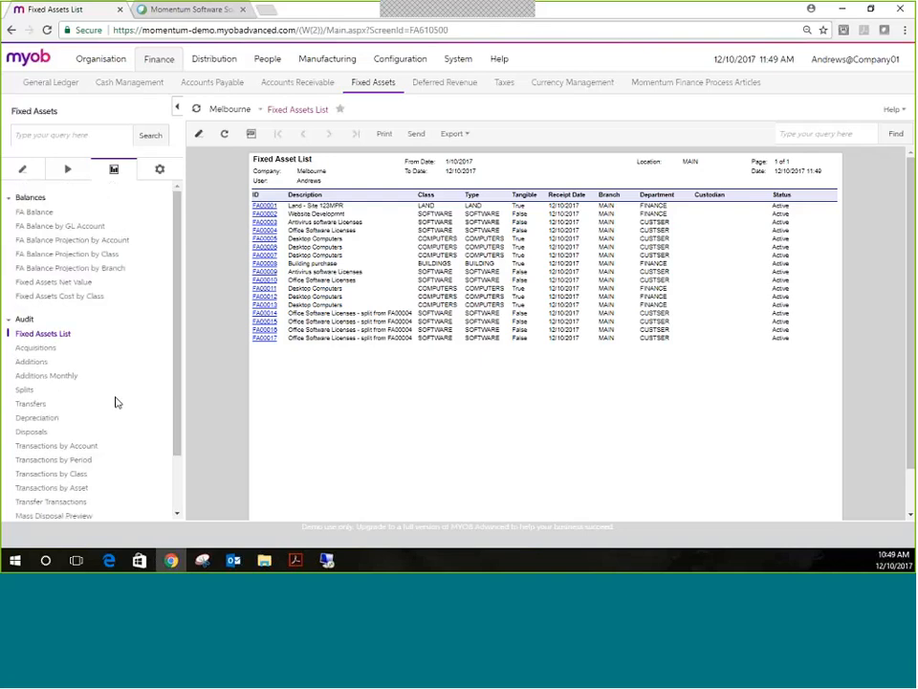
click(20, 181)
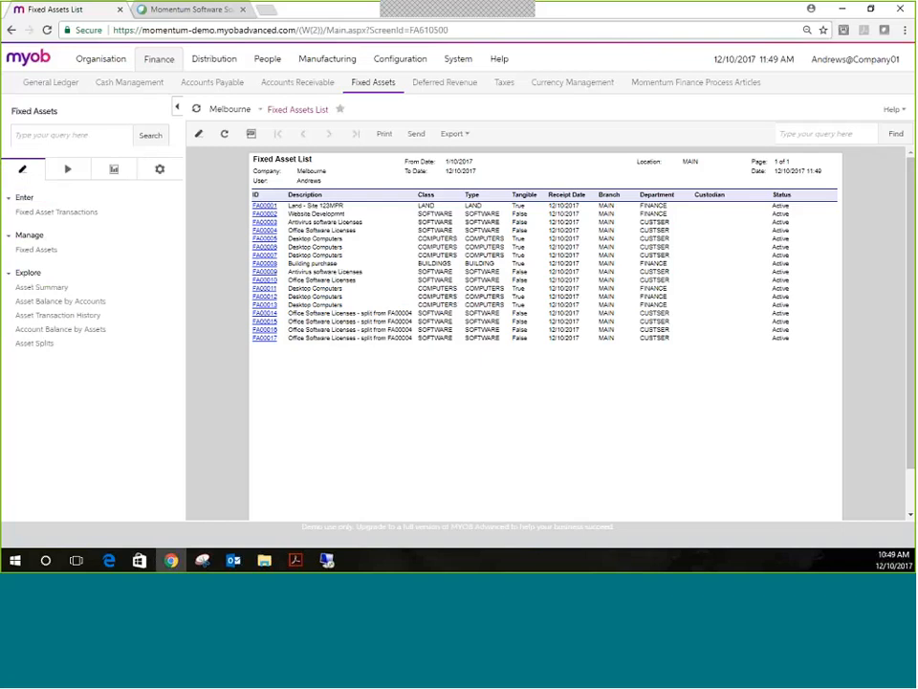
click(34, 63)
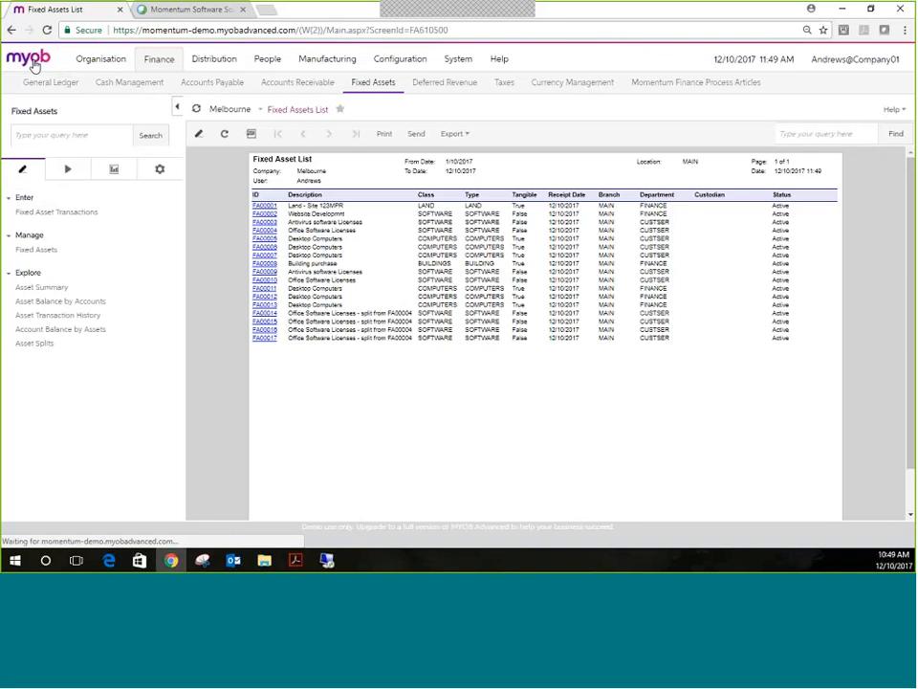